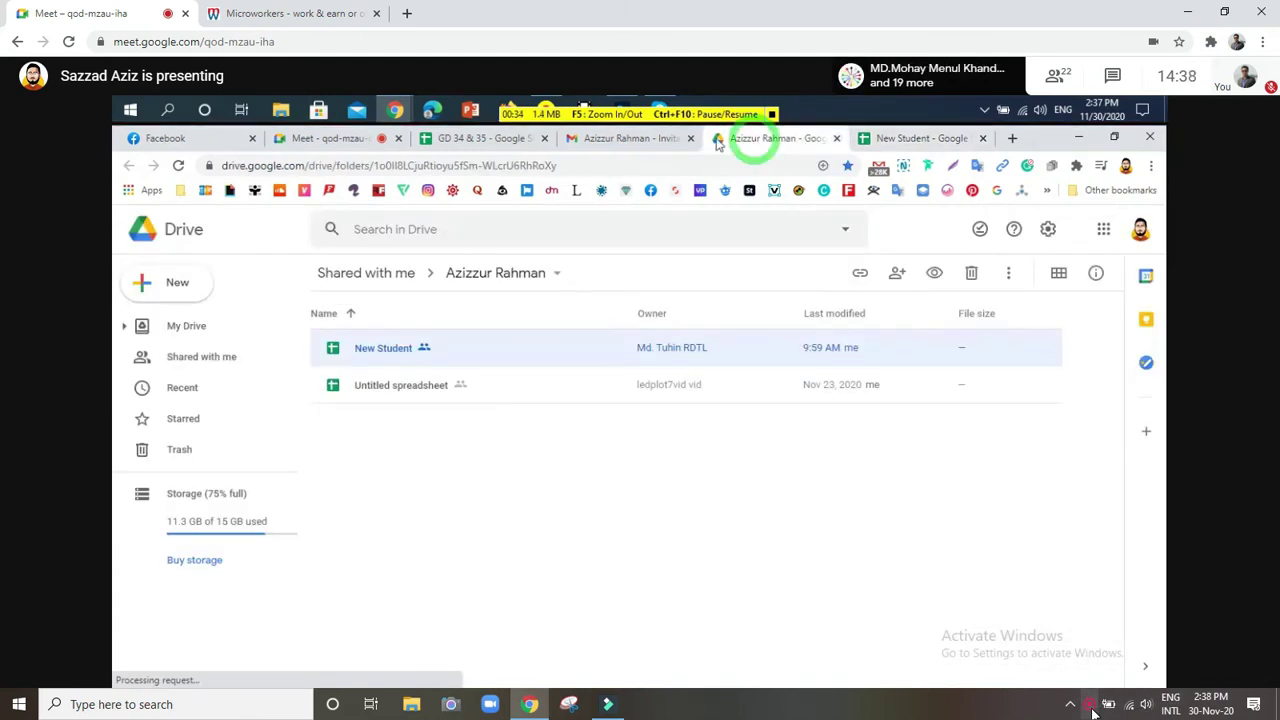
Open the screen recorder panel from its tray icon menu
right_click(1090, 705)
click(1124, 688)
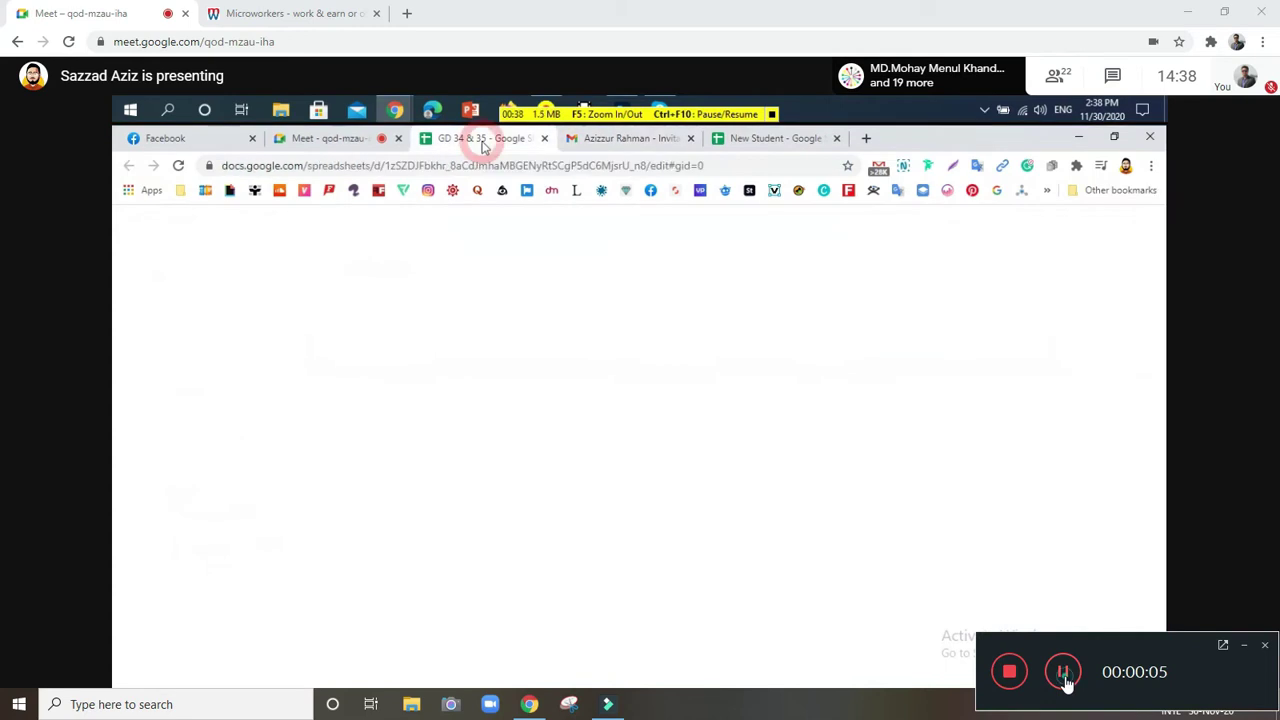
click(1063, 670)
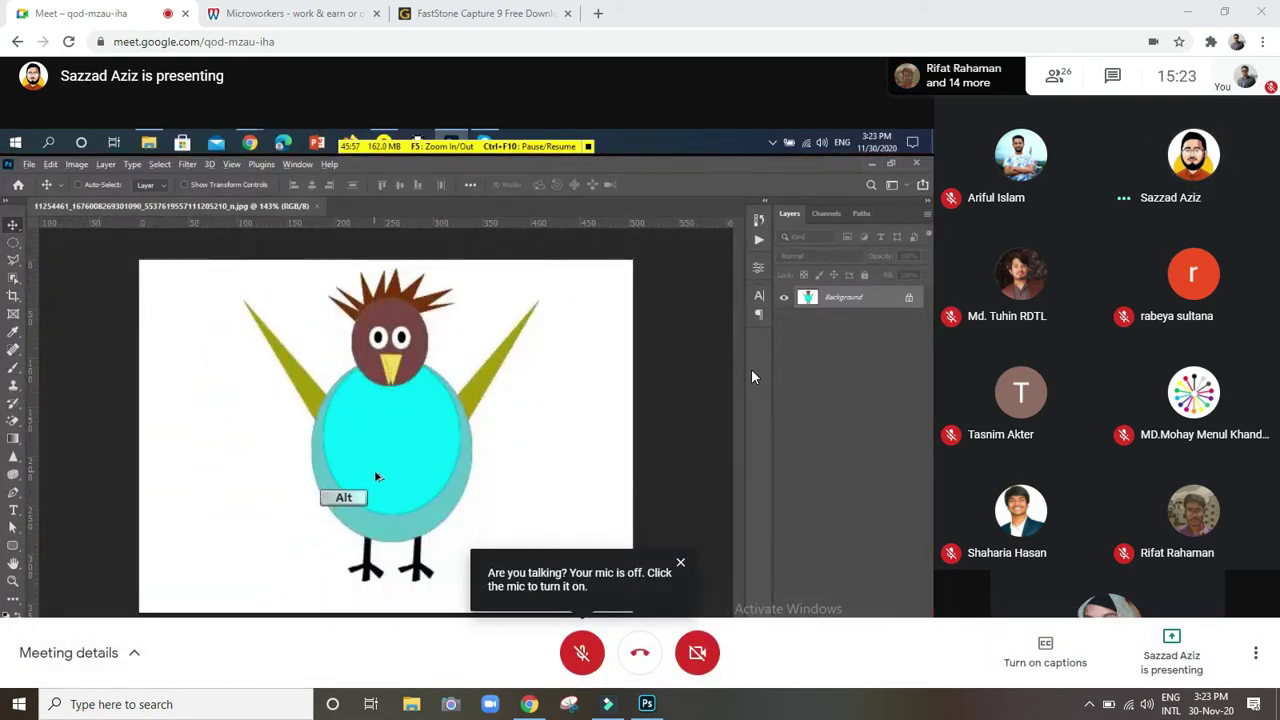
mouse_move(467, 420)
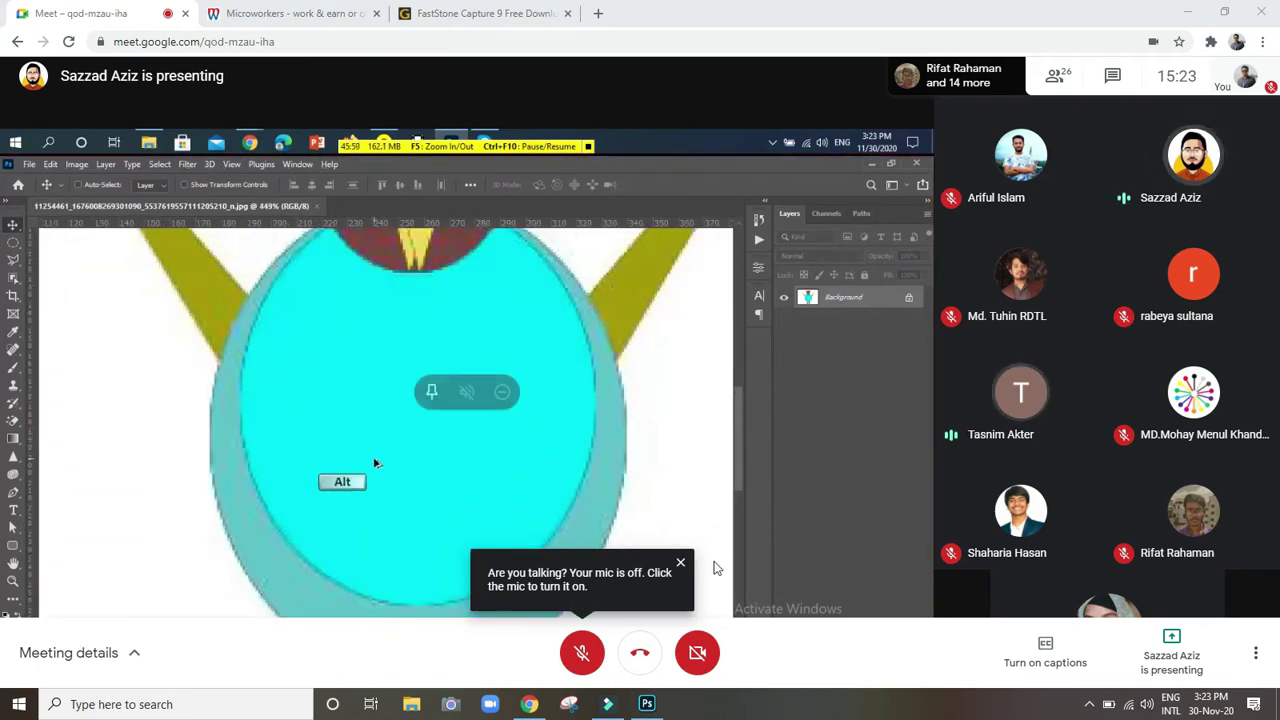
Dismiss the reminder that the microphone is off
click(681, 565)
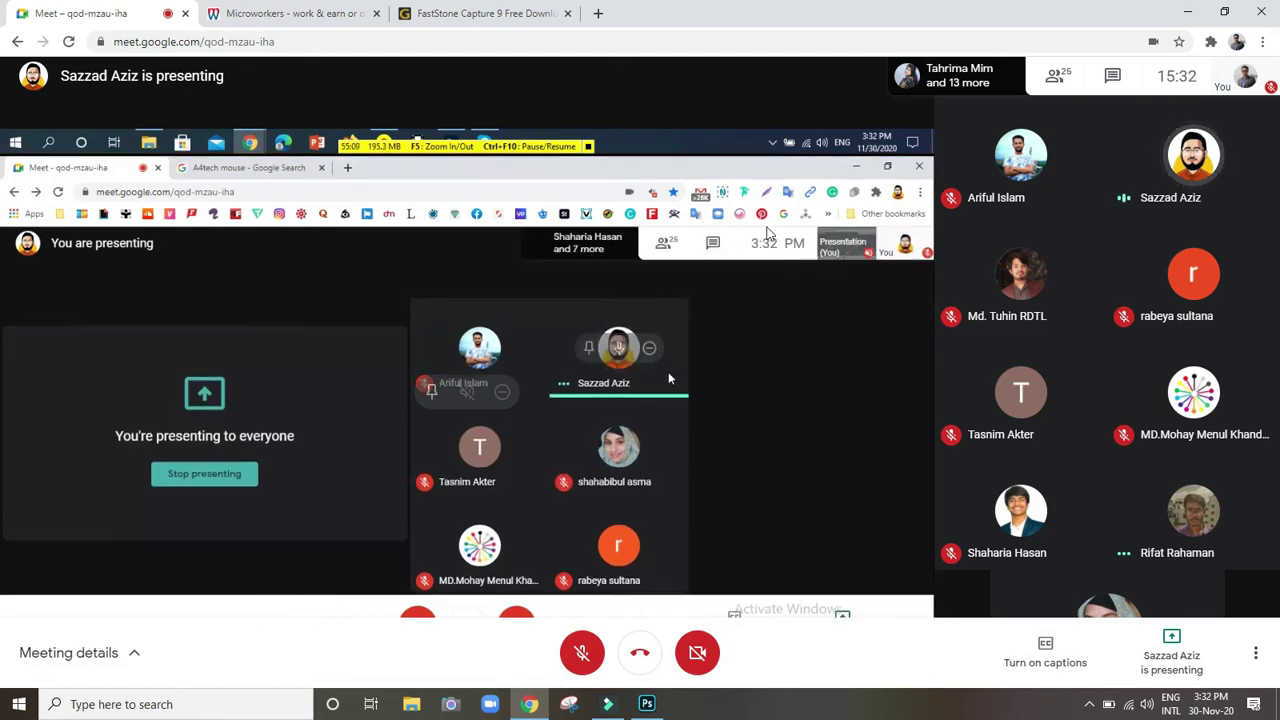
Close the FastStone Capture browser tab
click(567, 14)
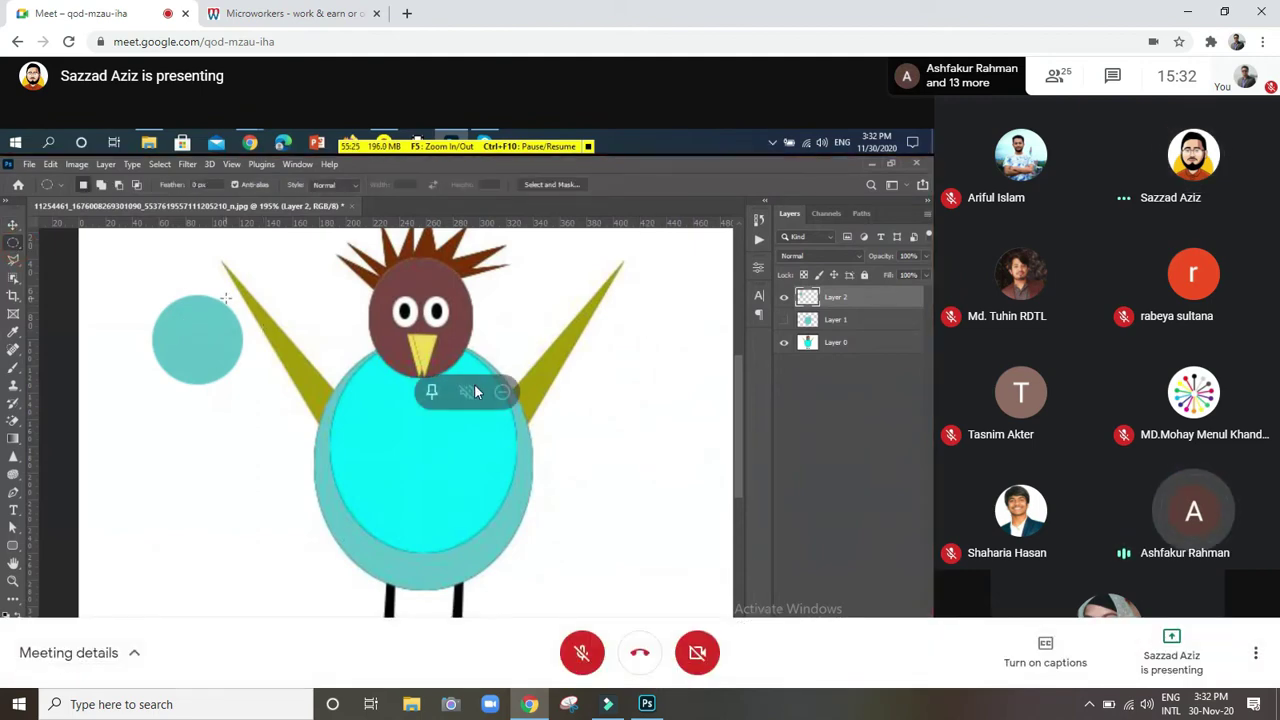
Enlarge the presenter's shared screen to fill the view
click(435, 392)
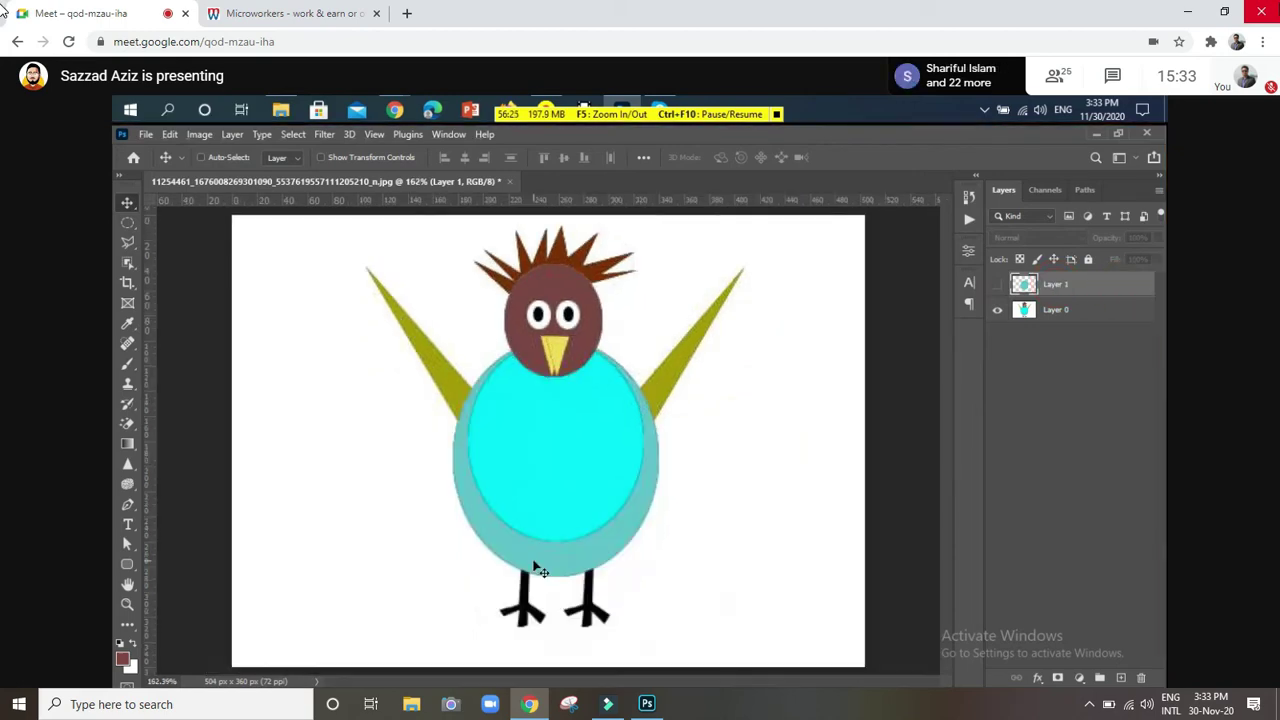
Check Layer 1, then draw and reposition an elliptical selection from the neck over the body
click(997, 284)
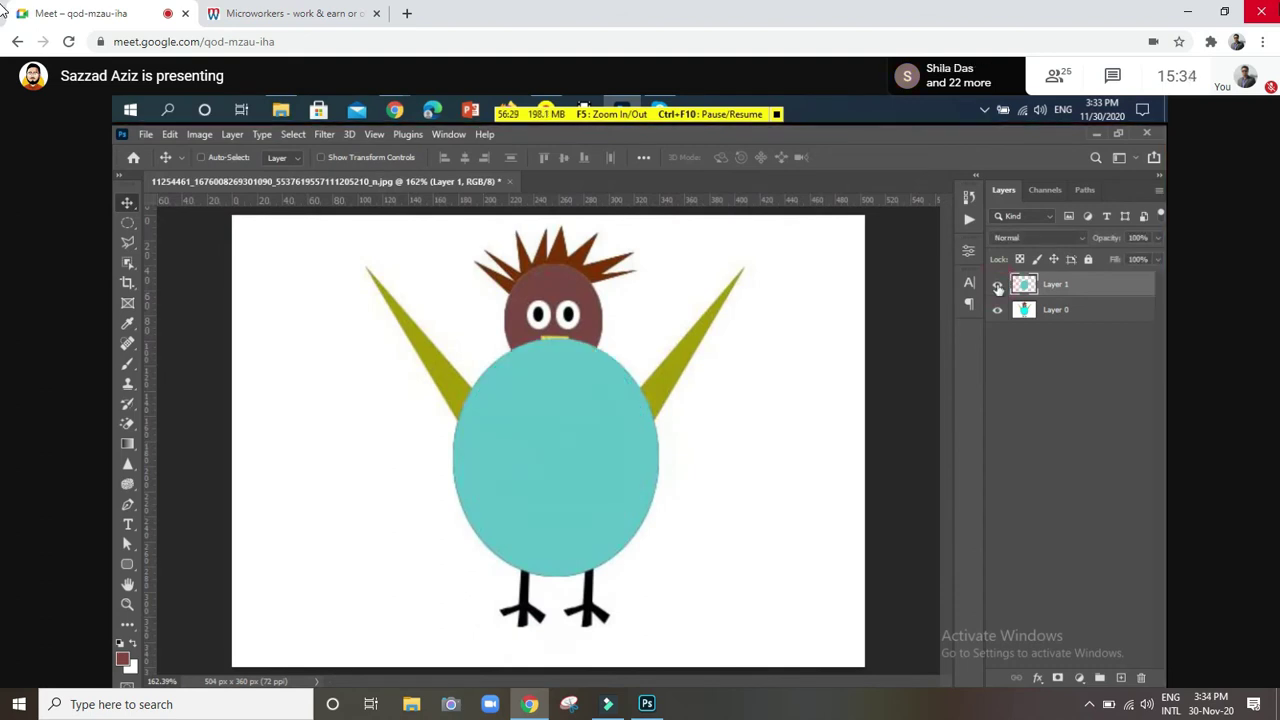
click(997, 284)
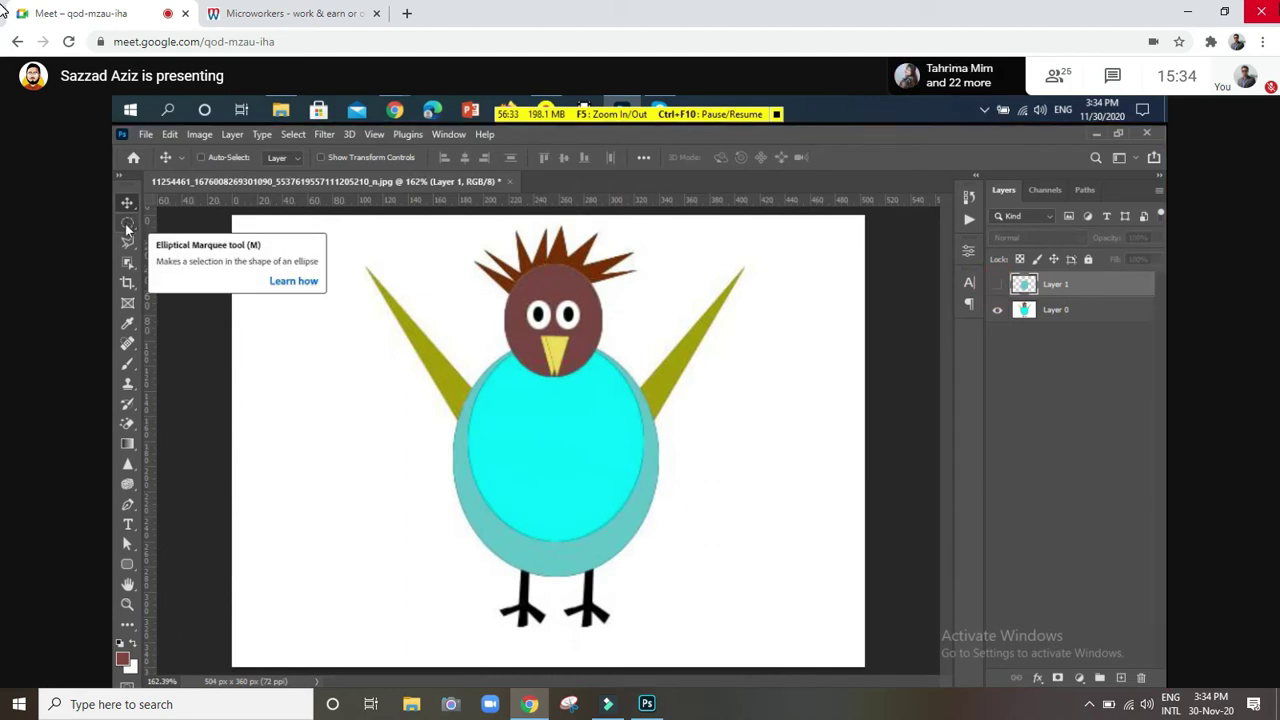
click(127, 224)
scroll(527, 425, up, 2)
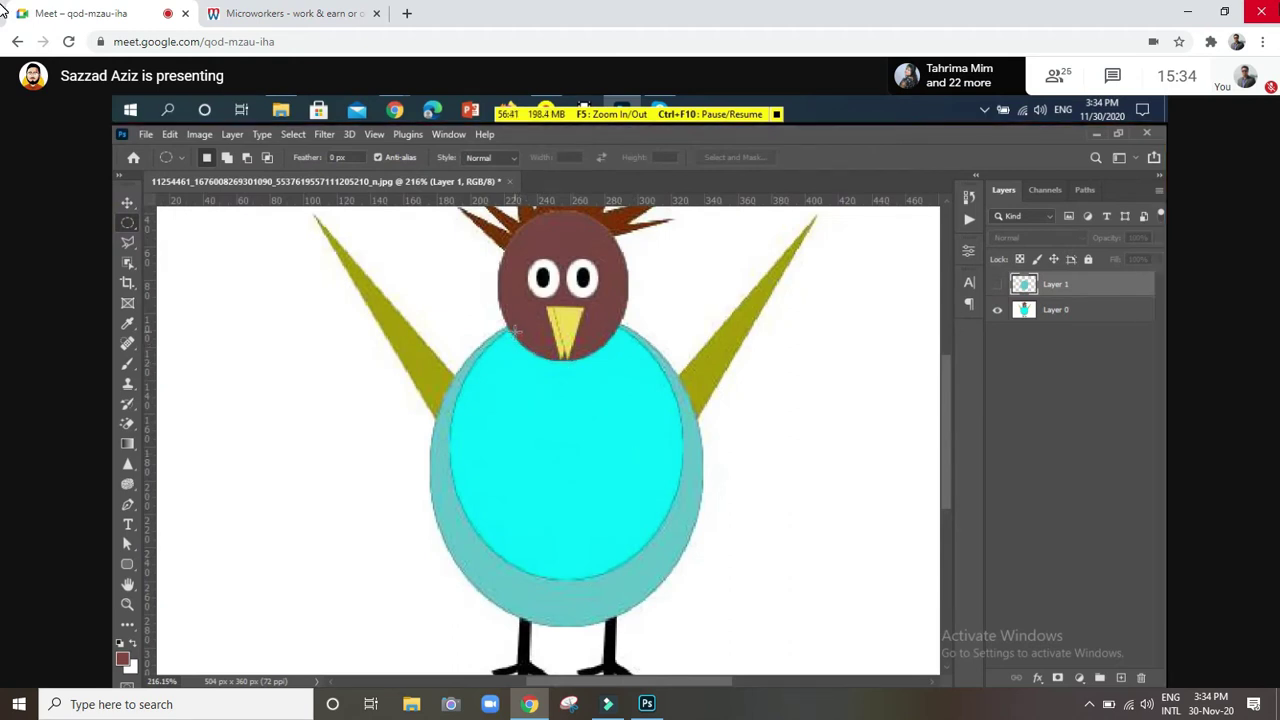
mouse_move(515, 331)
mouse_down()
mouse_move(586, 449)
mouse_move(646, 514)
mouse_move(638, 492)
mouse_move(712, 545)
mouse_move(663, 529)
mouse_move(626, 537)
mouse_move(677, 560)
mouse_up()
key(space)
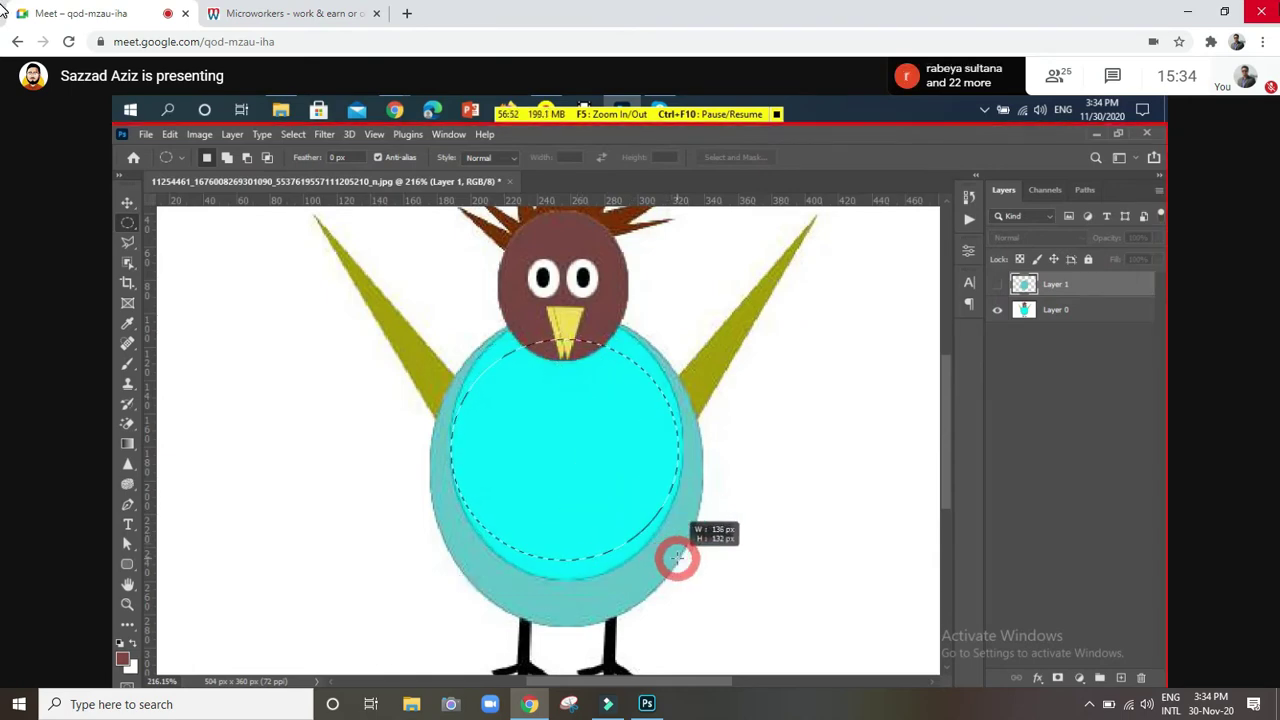
key(space)
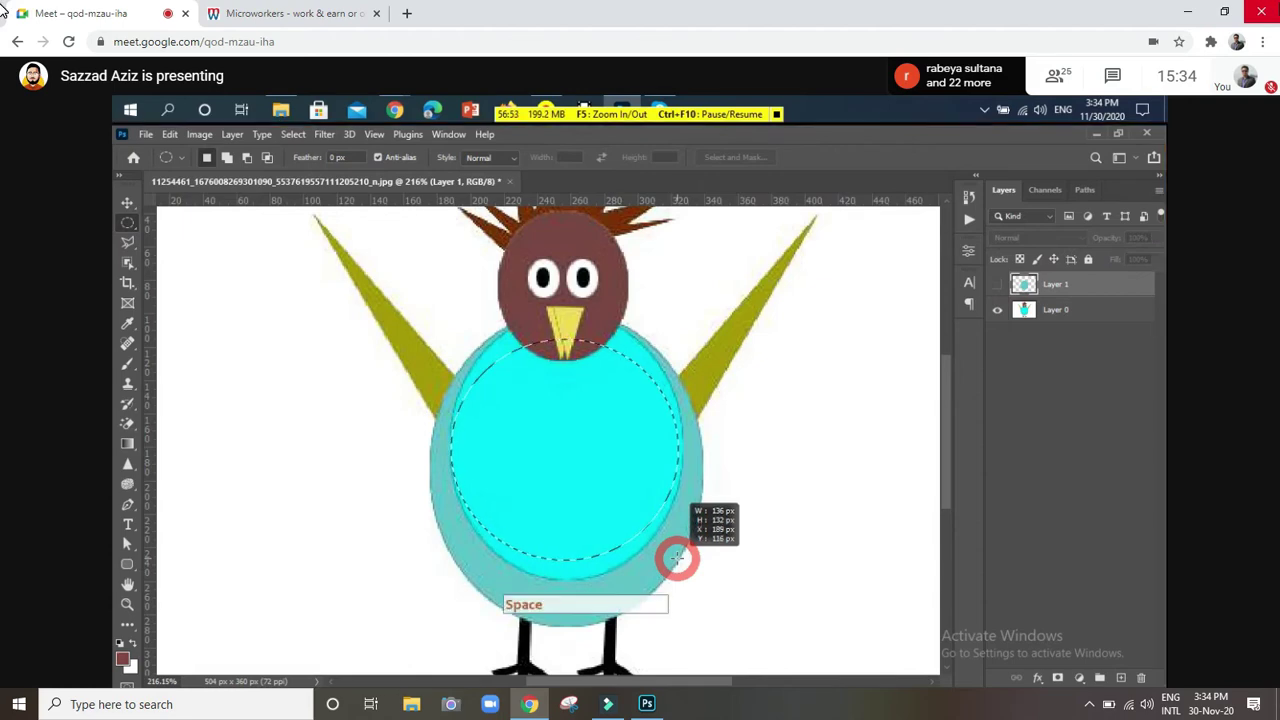
mouse_move(677, 560)
mouse_down()
mouse_move(679, 538)
mouse_move(676, 576)
mouse_up()
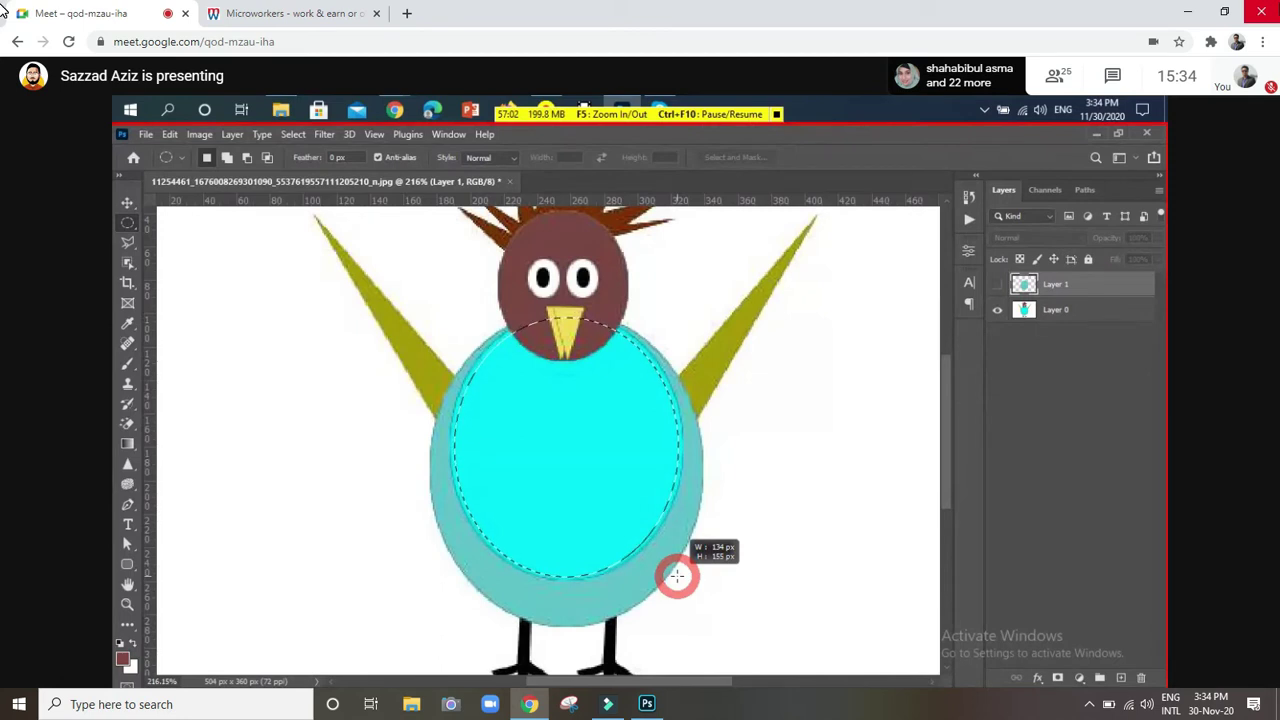
drag(676, 576, 679, 577)
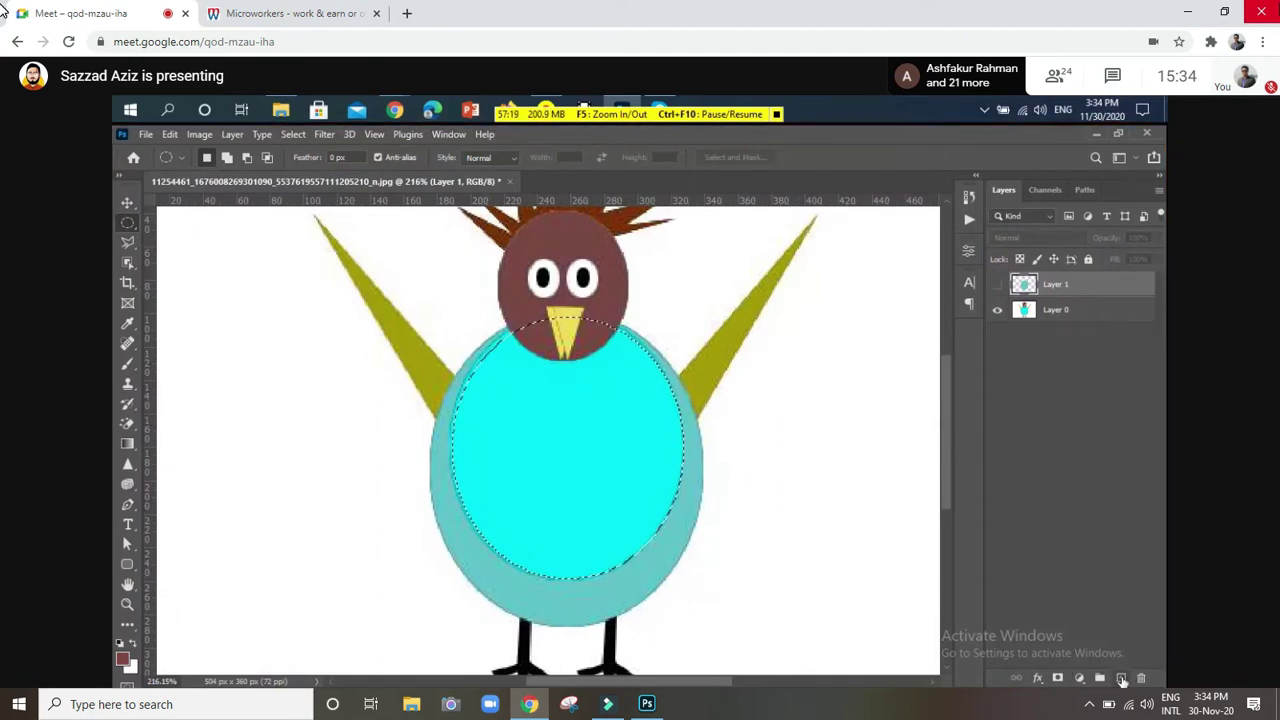
Fill the oval with cyan sampled from the body on a new Layer 2, then choose red for background
click(1121, 678)
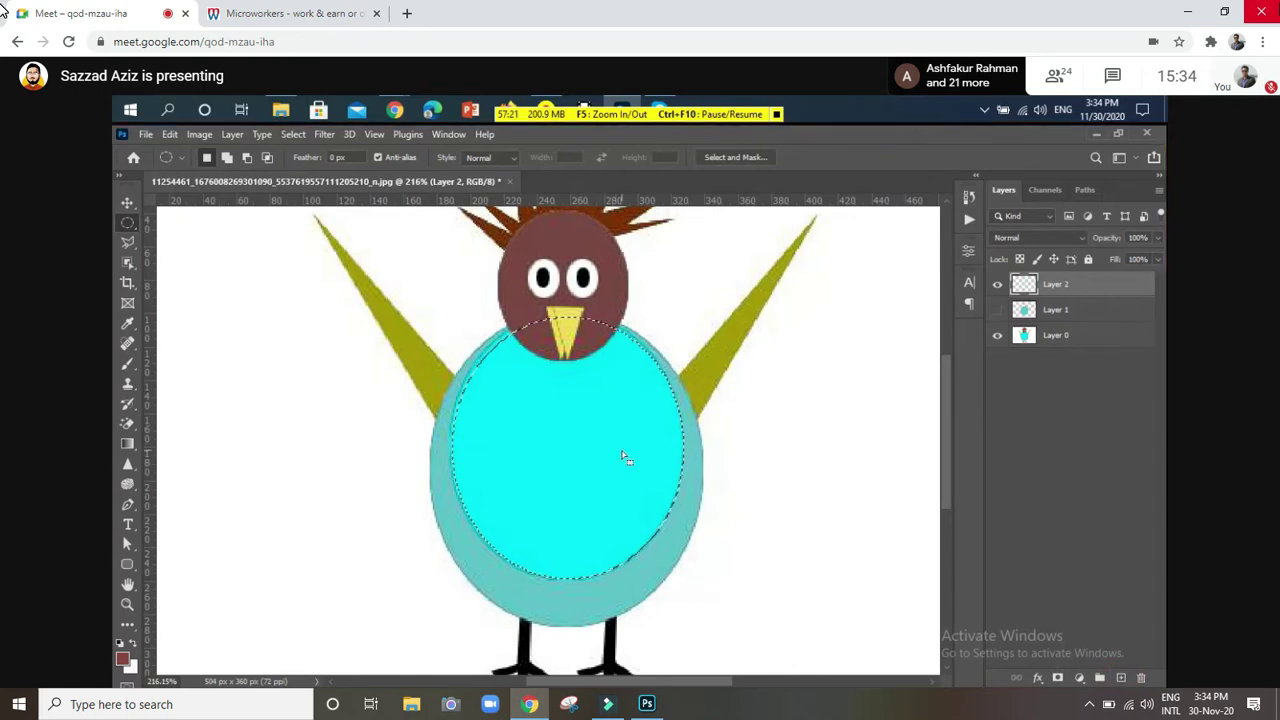
click(128, 325)
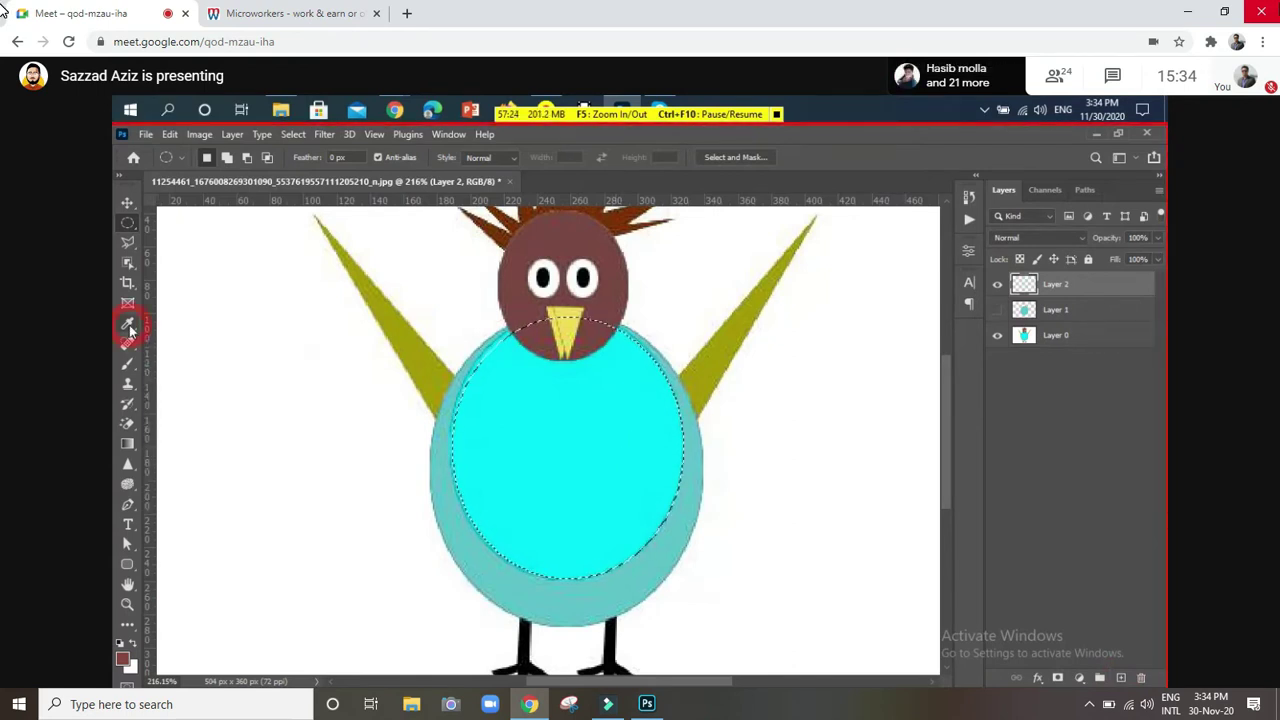
click(624, 426)
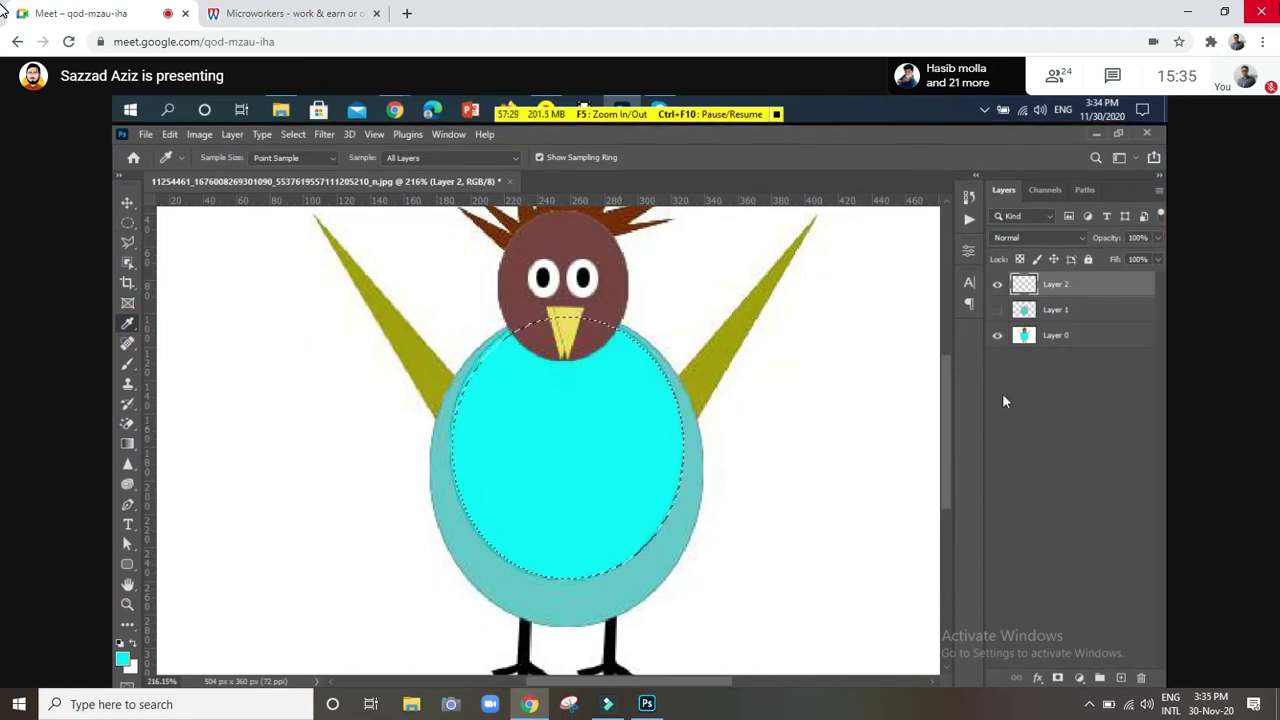
key(alt)
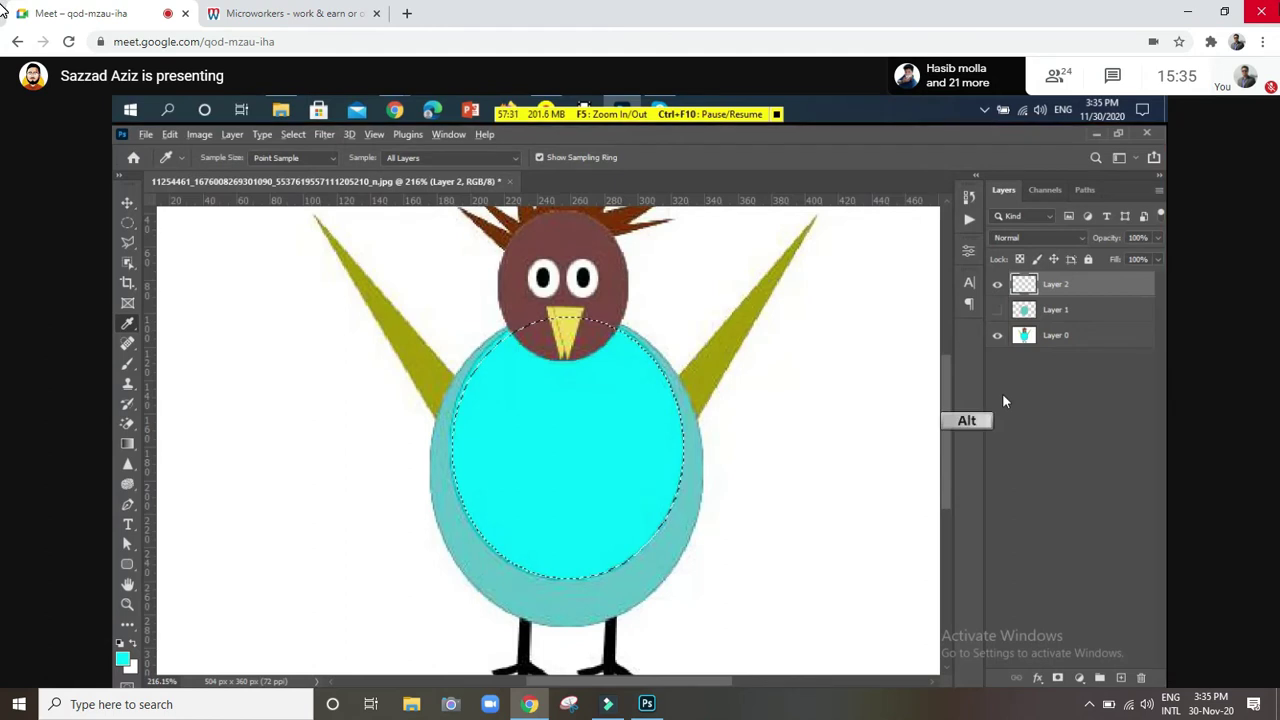
key(alt+BackSpace)
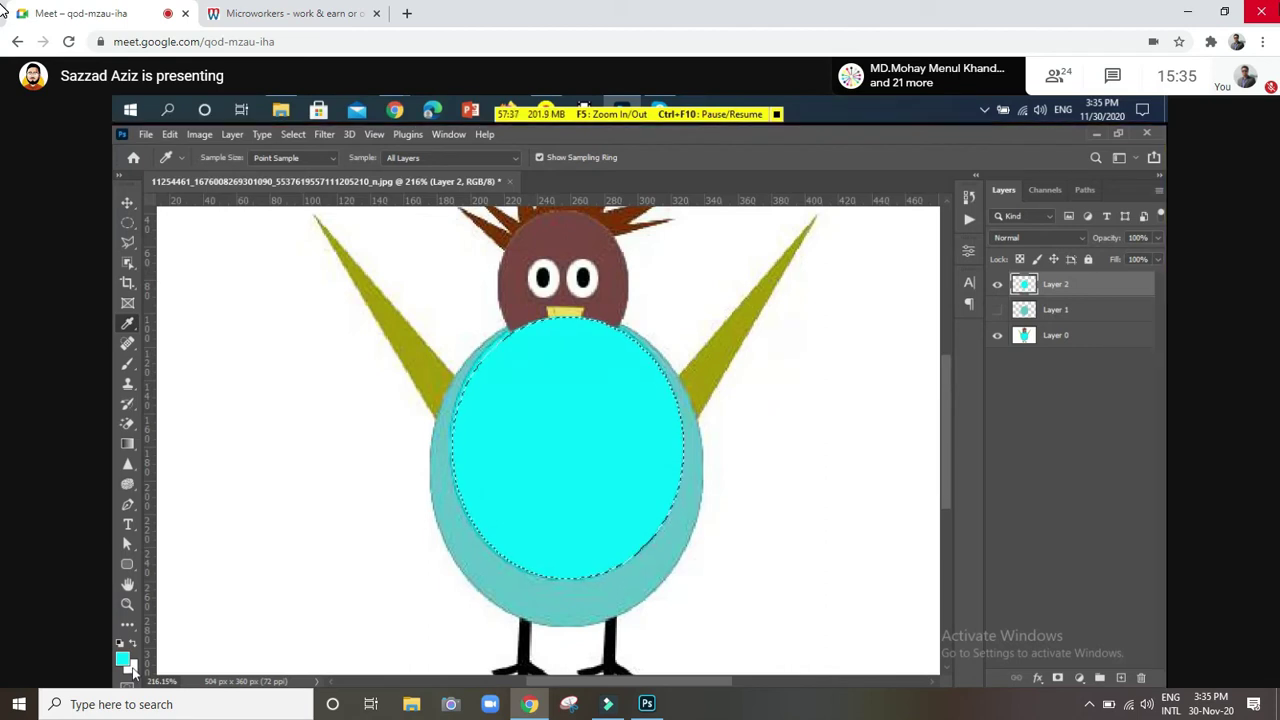
click(132, 667)
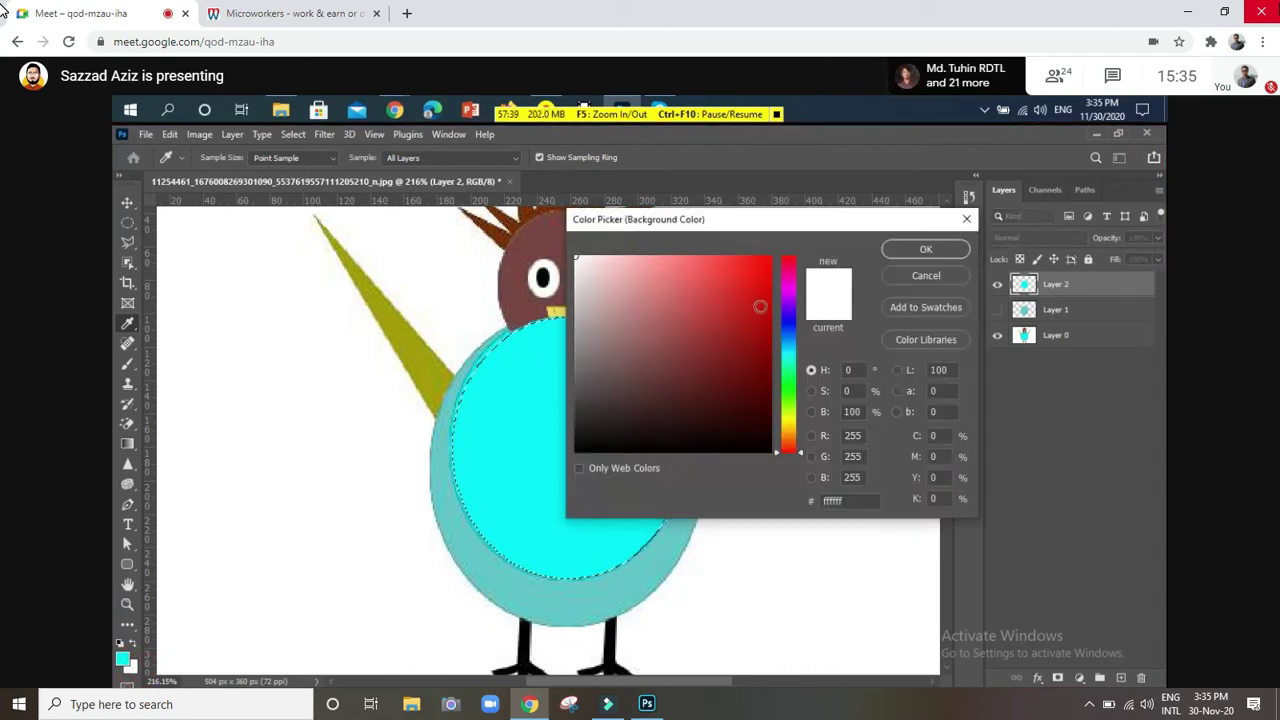
click(767, 258)
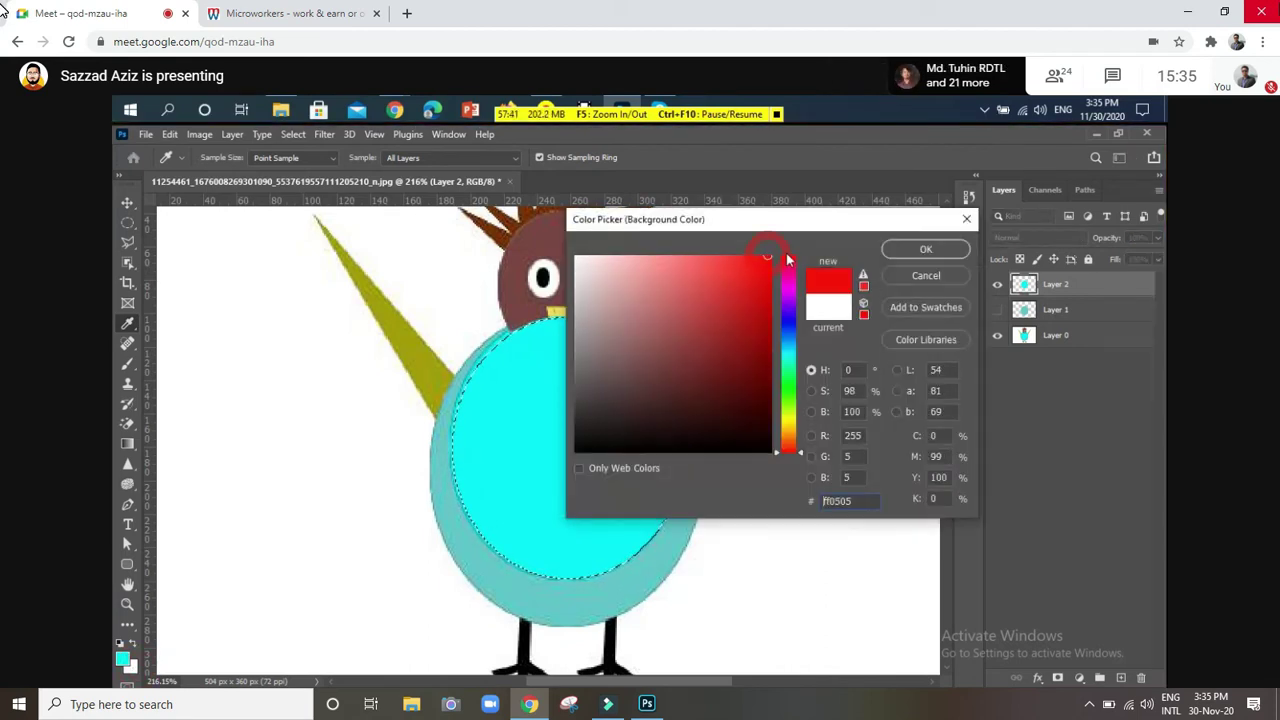
Confirm red as background colour and set the foreground colour to pink (ff00ae)
click(926, 249)
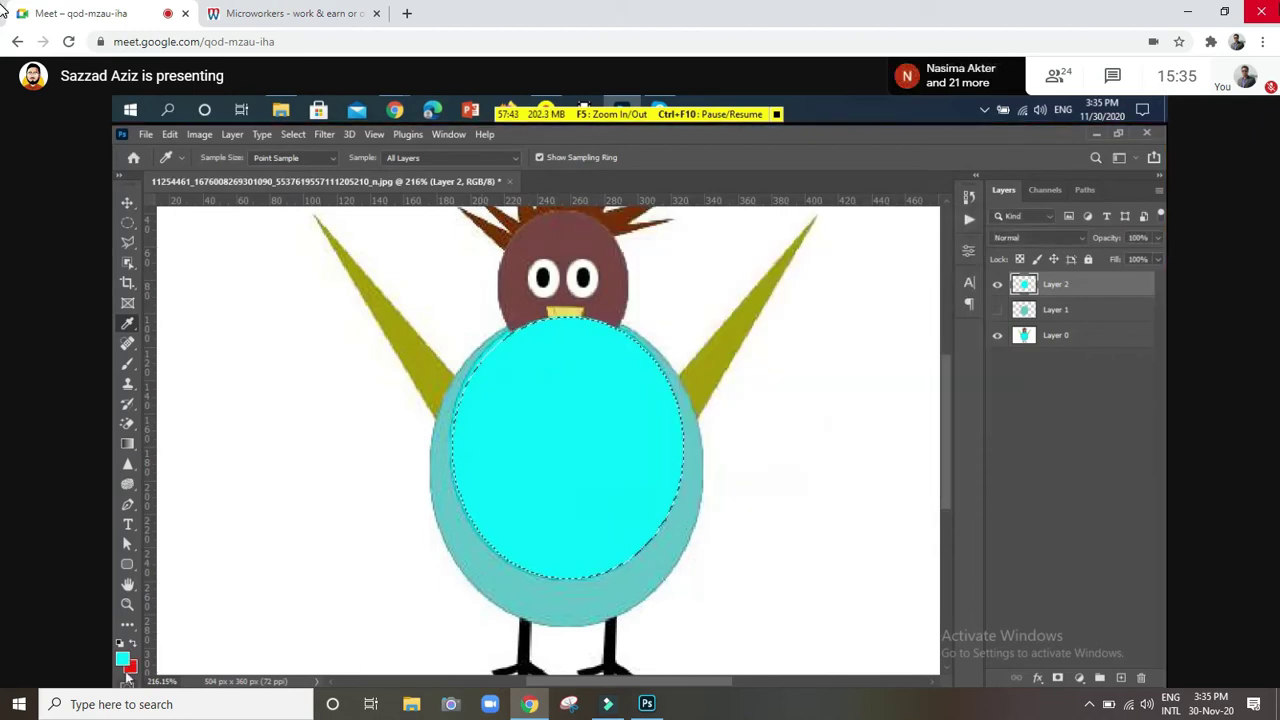
click(122, 658)
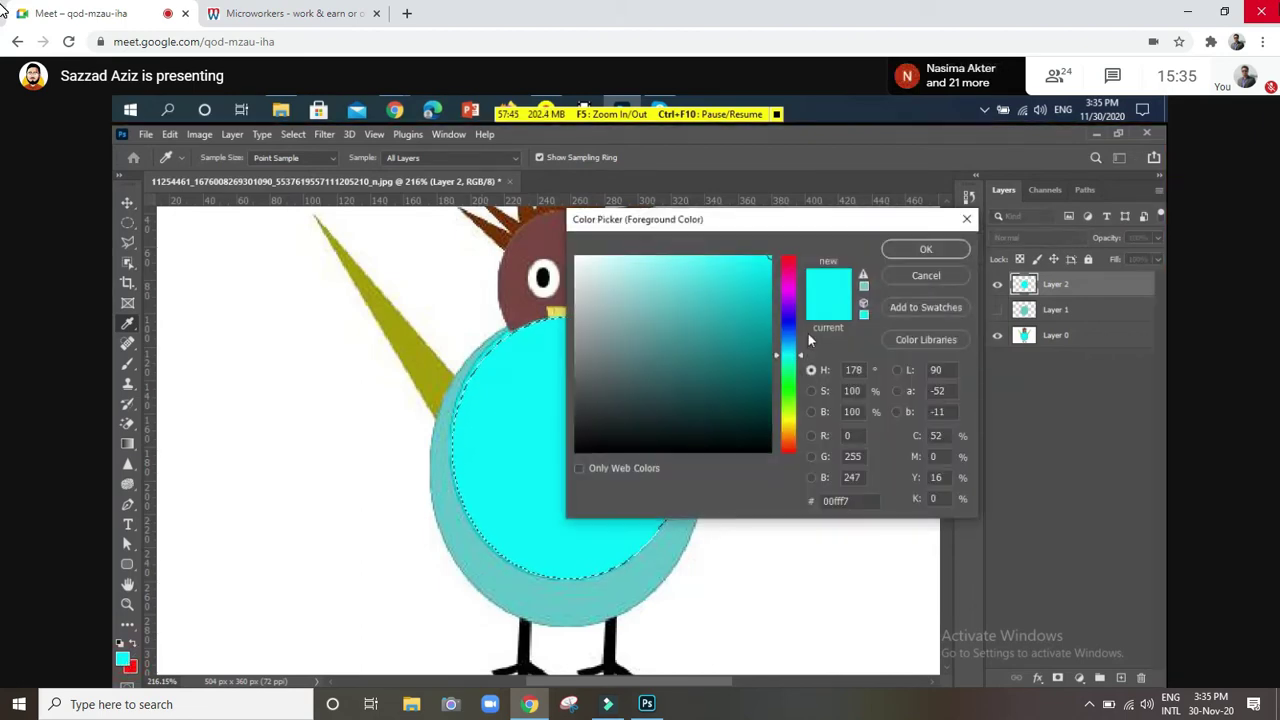
click(789, 271)
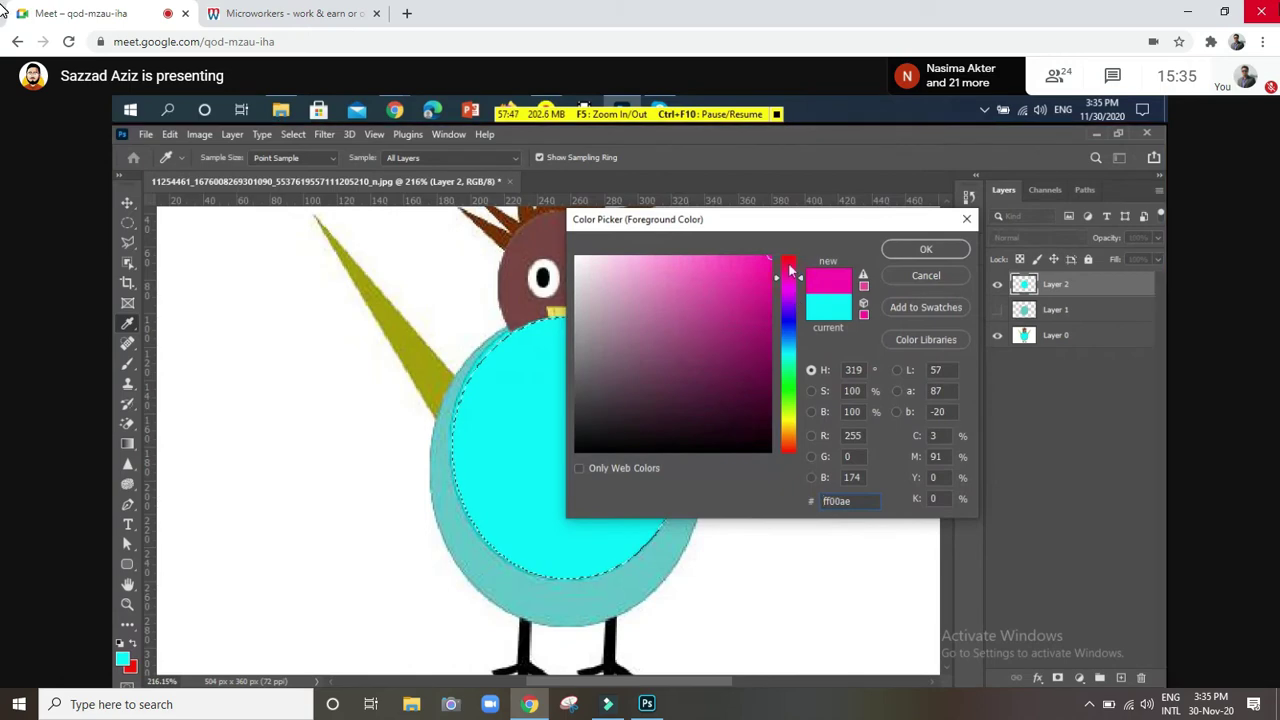
click(926, 249)
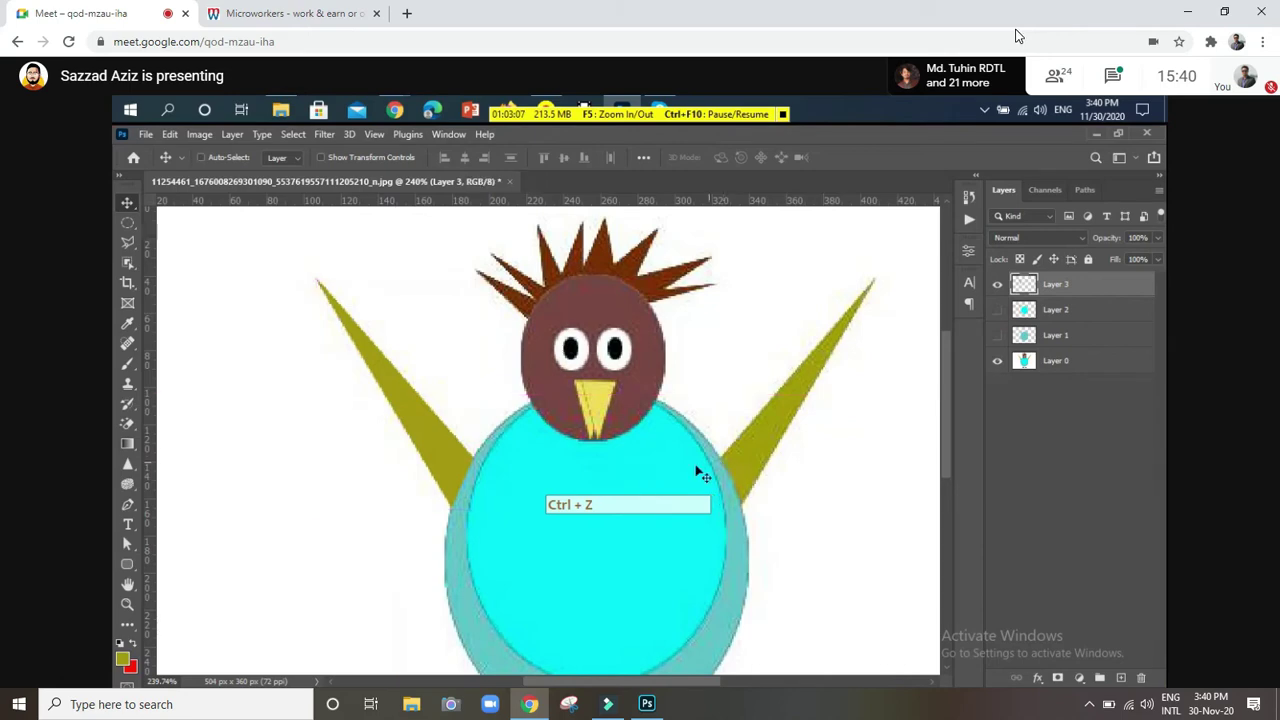
Hide Layer 0, show Layers 1 and 2, and Alt-drag a level copy of the wing rightward
click(999, 362)
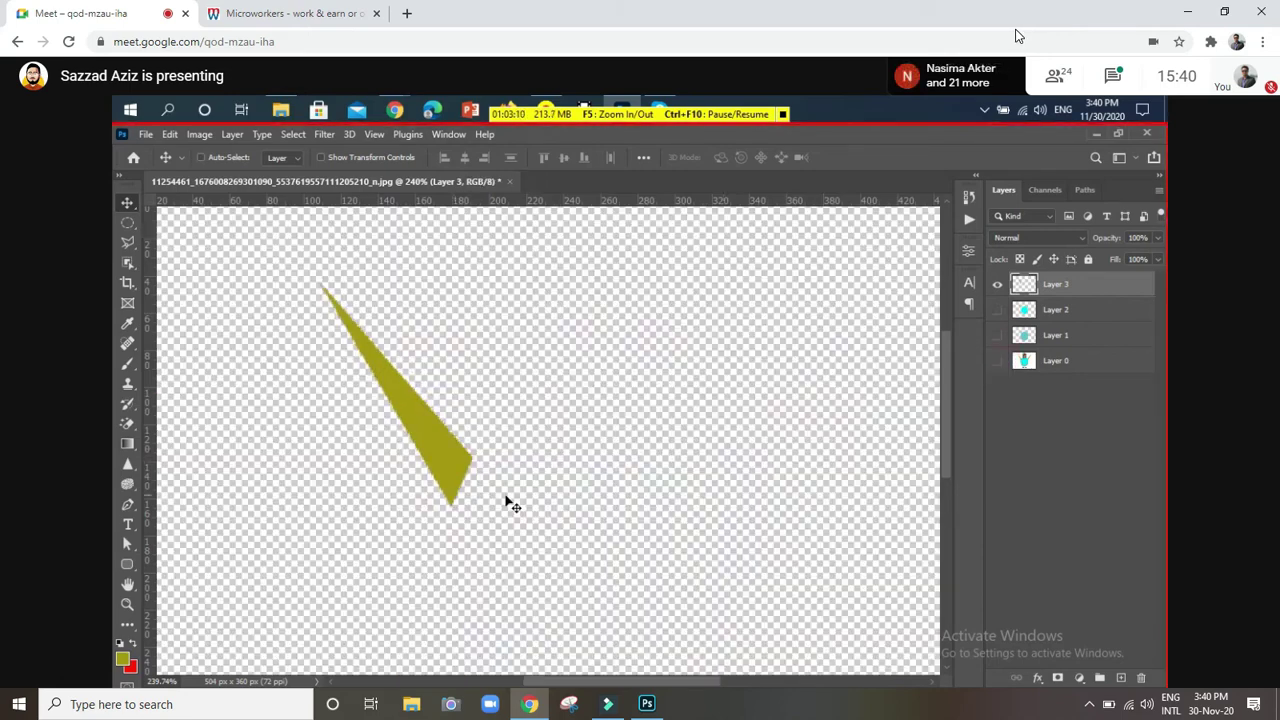
click(997, 336)
click(997, 310)
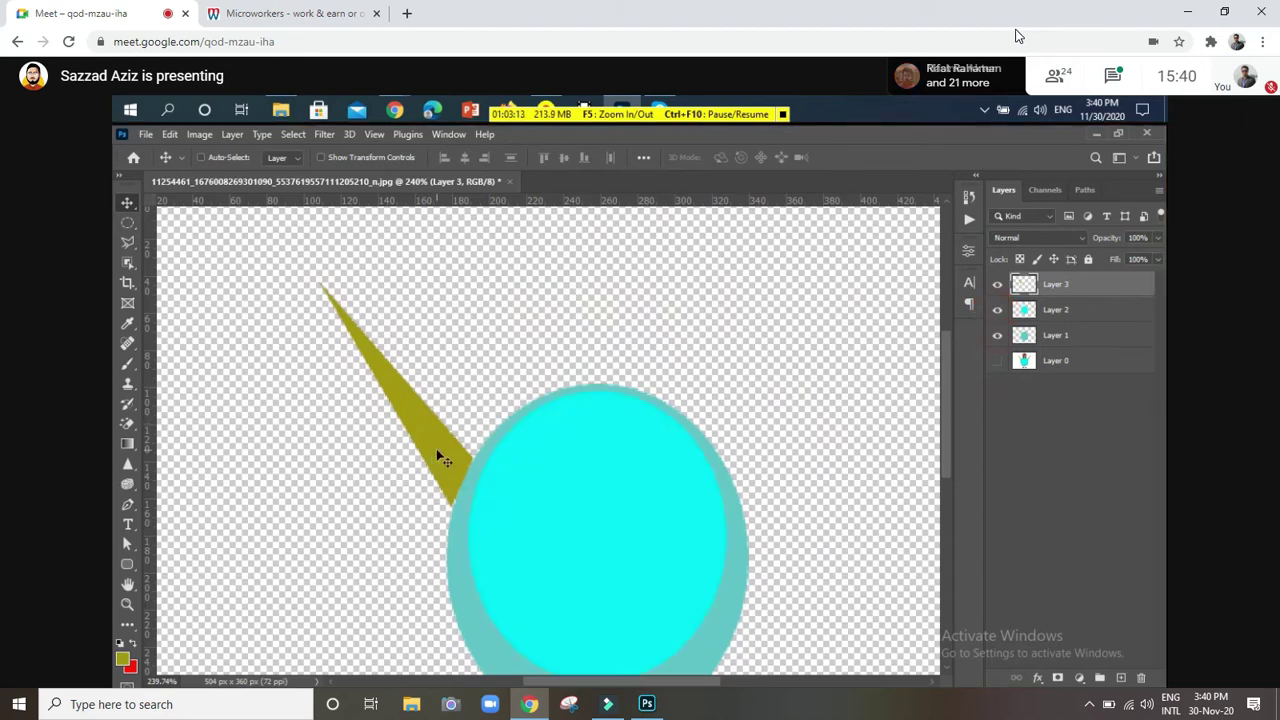
key(alt)
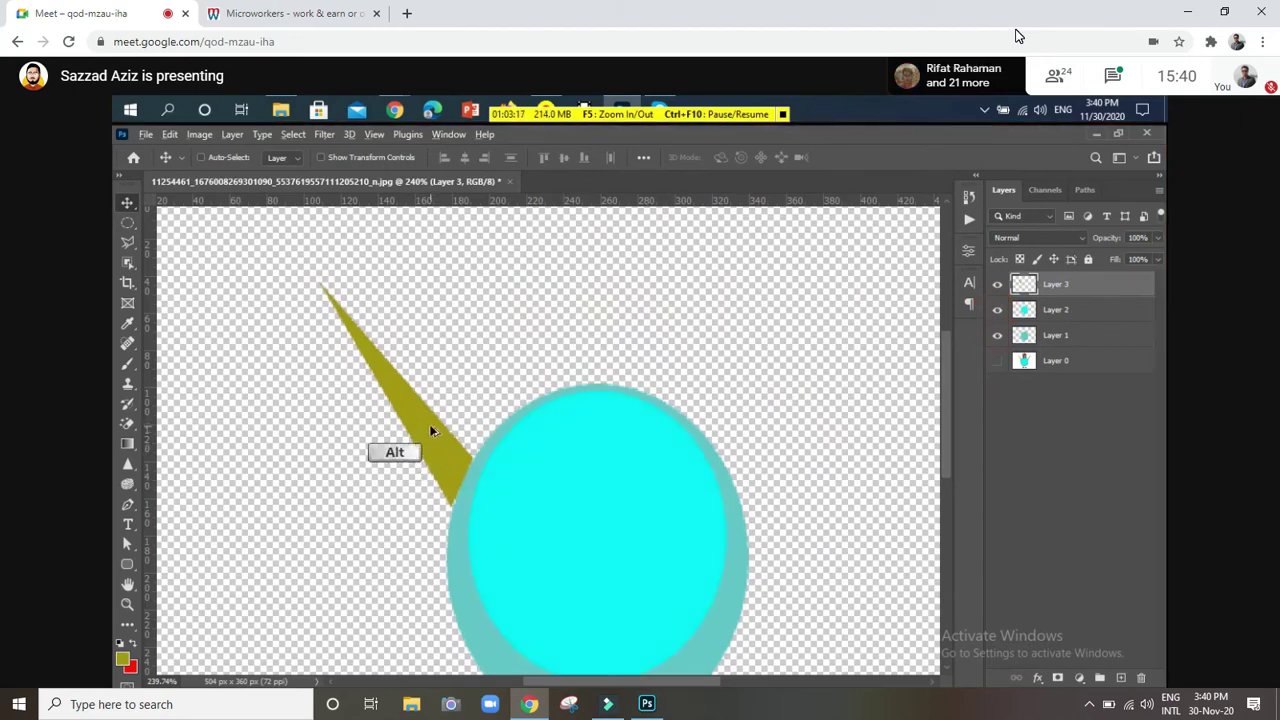
drag(431, 430, 654, 432)
key(shift)
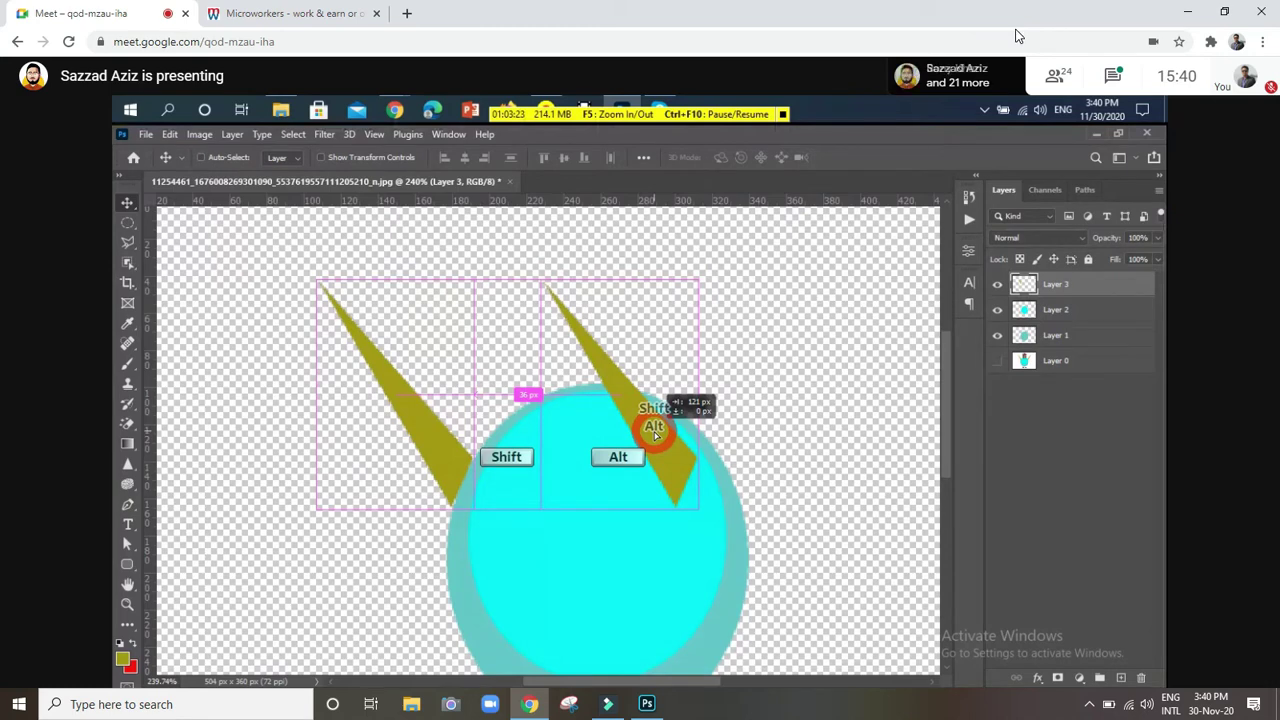
drag(654, 432, 655, 433)
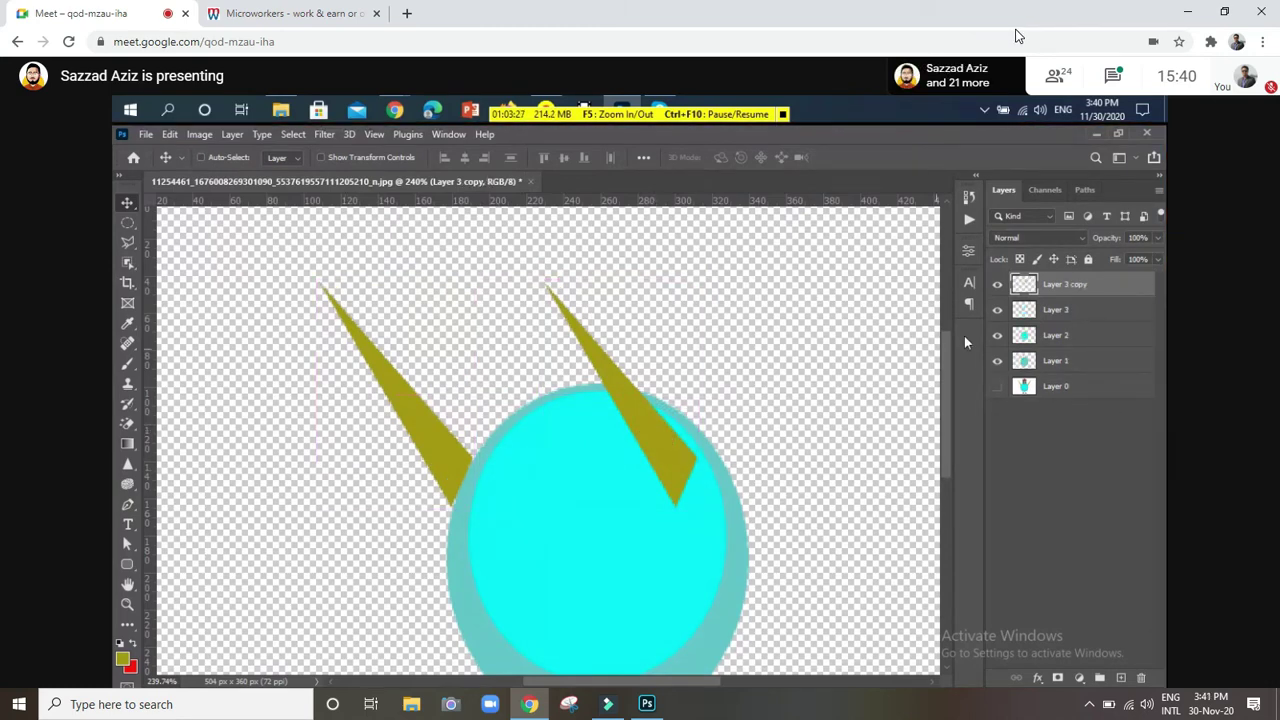
Show Layer 0 again and move the duplicated wing further right over the body for transforming
click(997, 386)
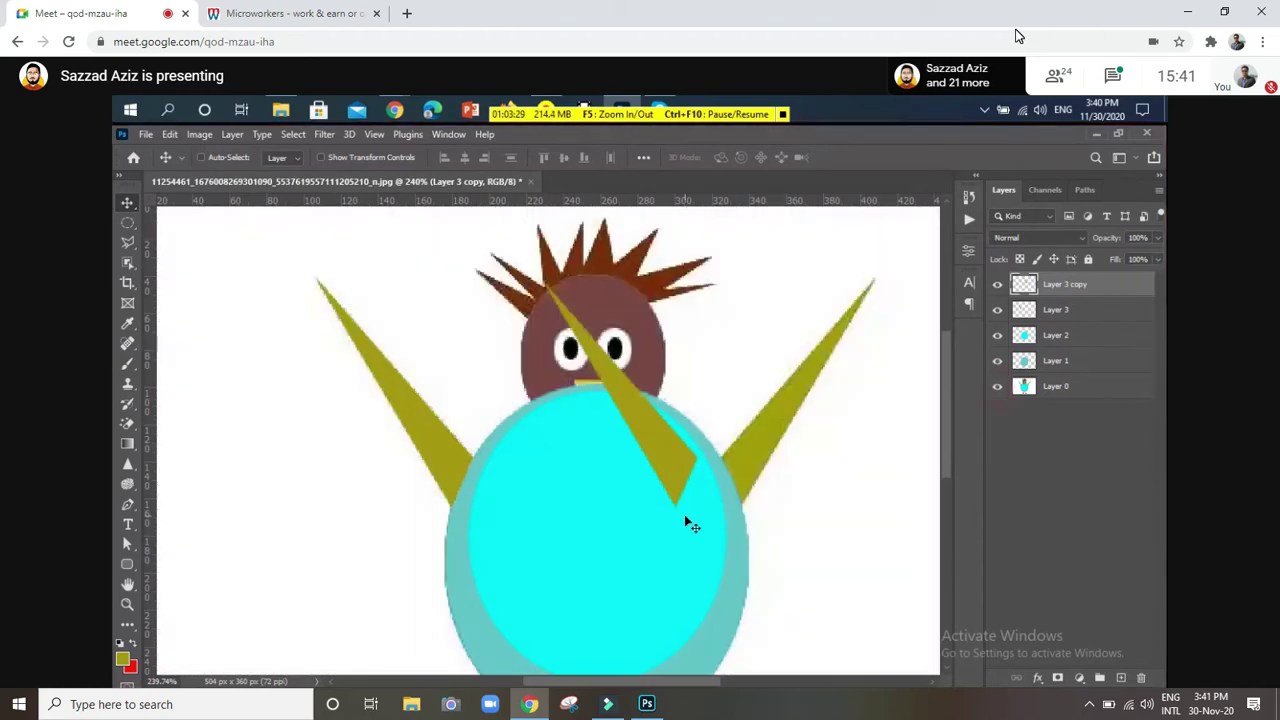
key(ctrl)
drag(670, 473, 699, 458)
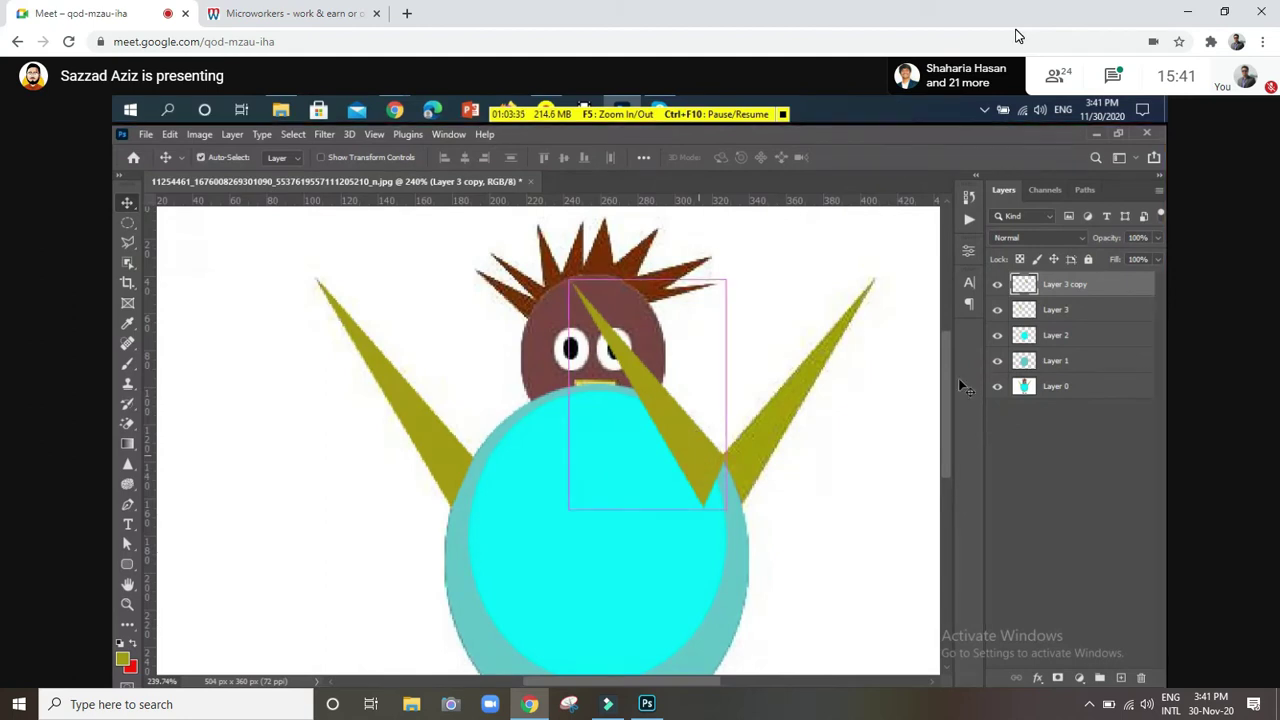
ctrl+click(868, 392)
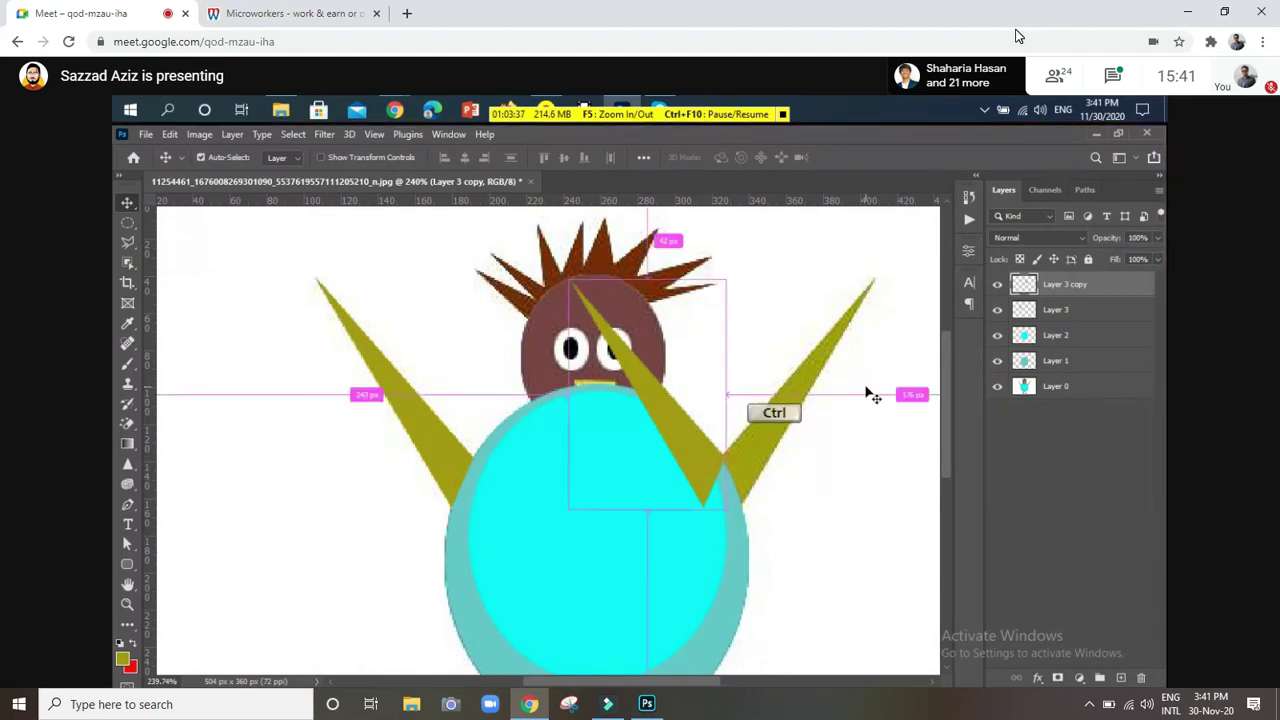
key(ctrl+t)
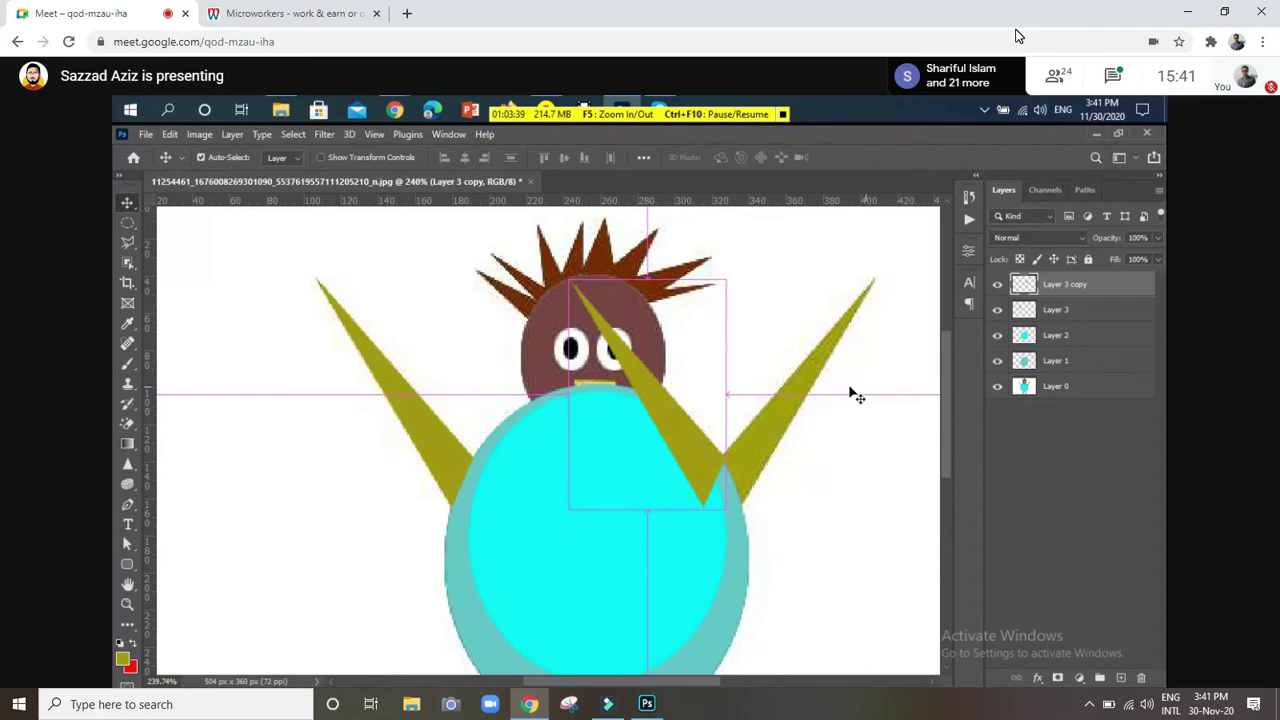
double_click(686, 447)
key(ctrl+t)
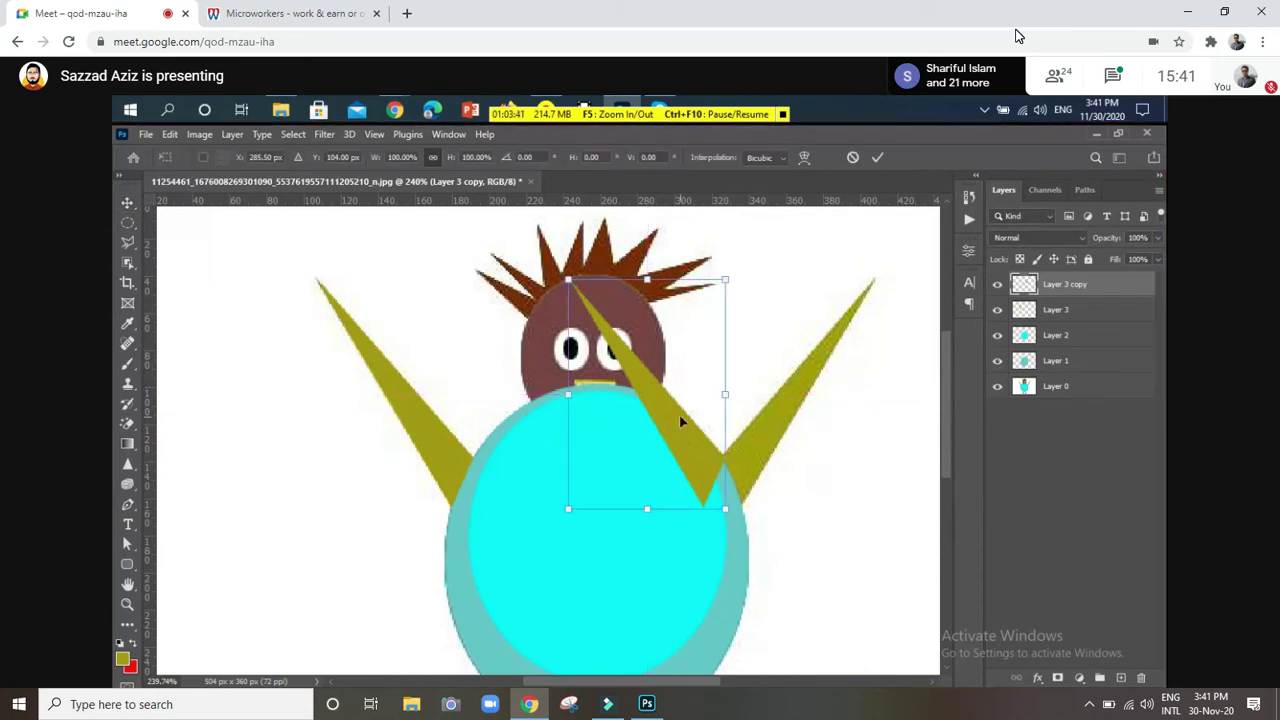
Bring up the transform options menu on the duplicated wing to flip it
right_click(679, 414)
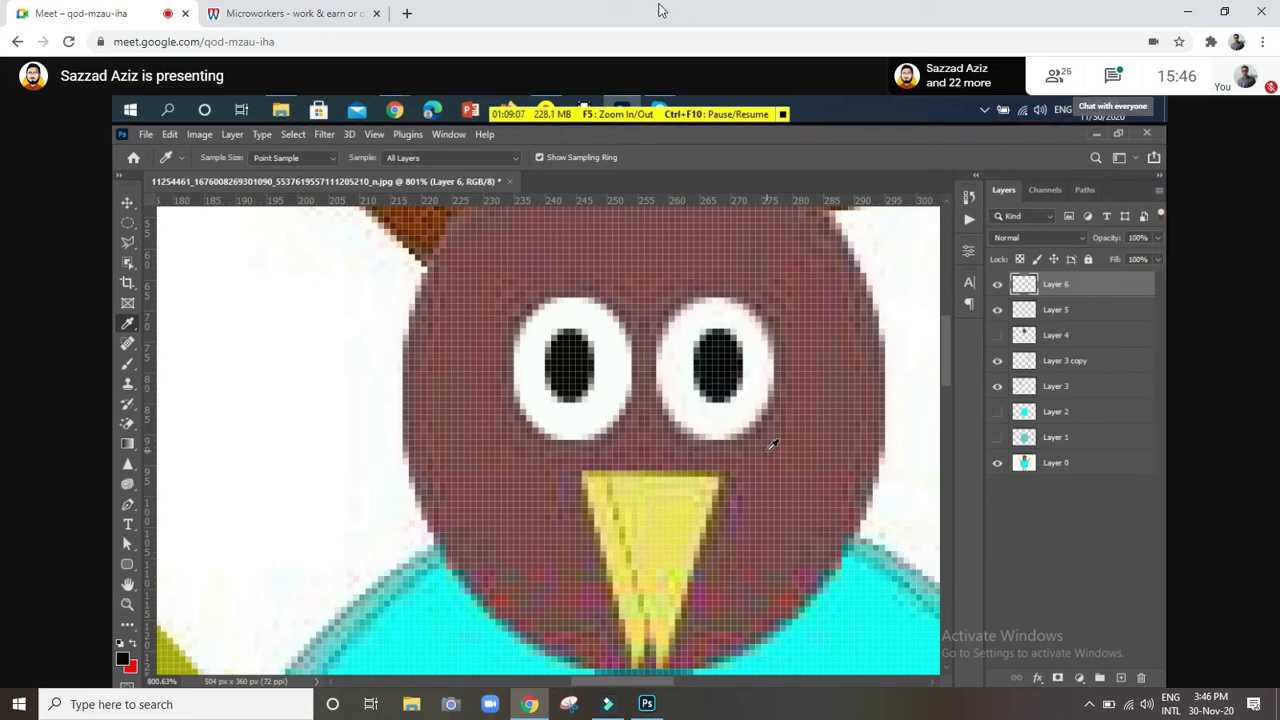
click(1114, 82)
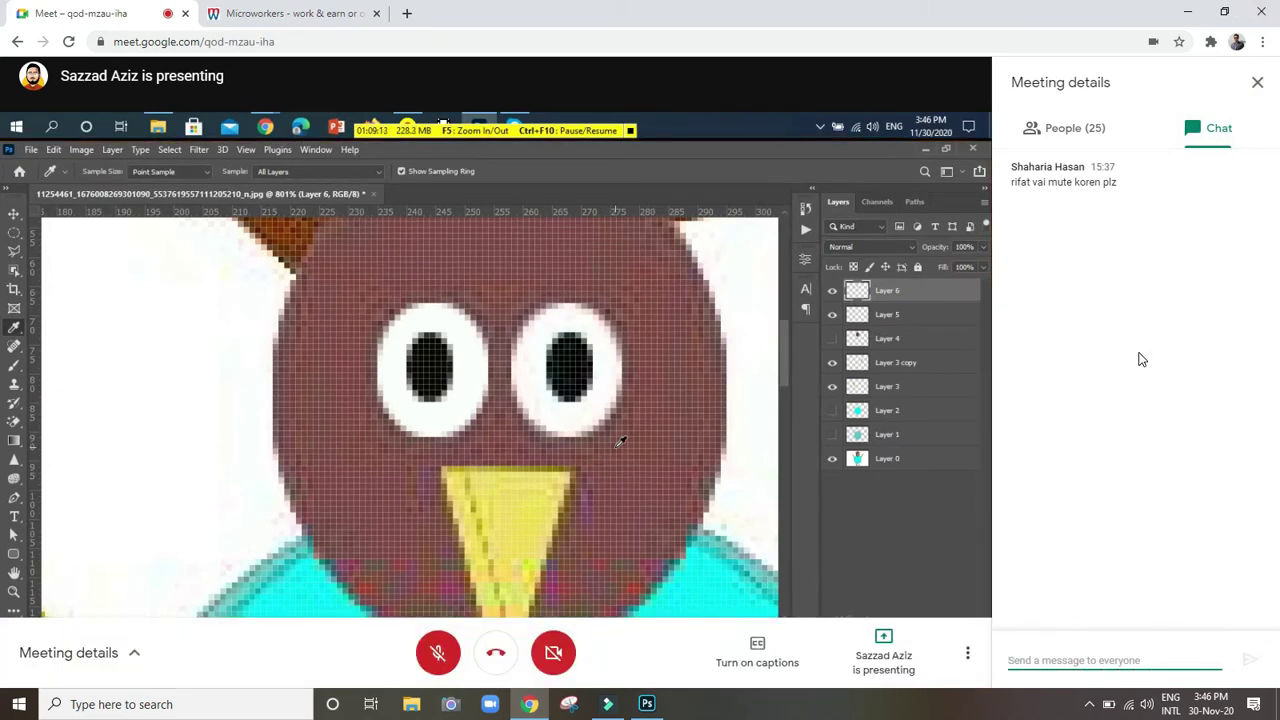
click(1257, 82)
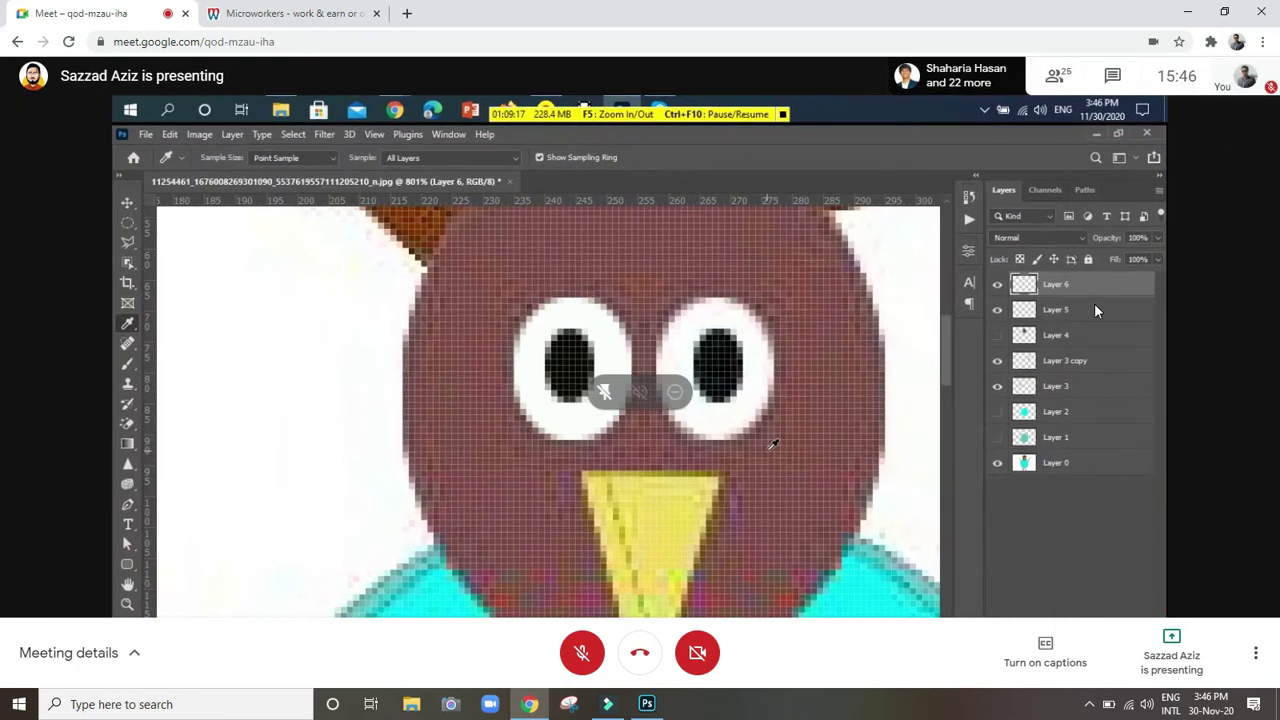
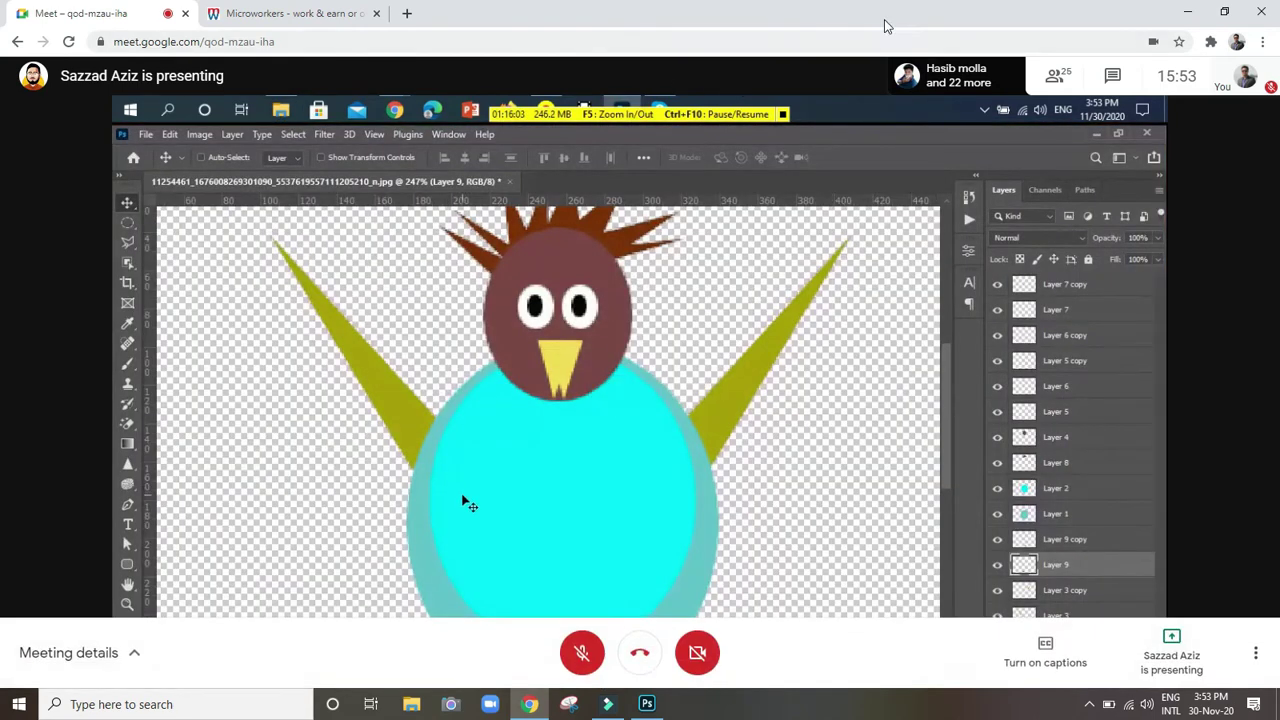
Glance at the meeting chat, then switch to Photoshop's blank 4800 x 3683 px Untitled-1 document
click(1112, 75)
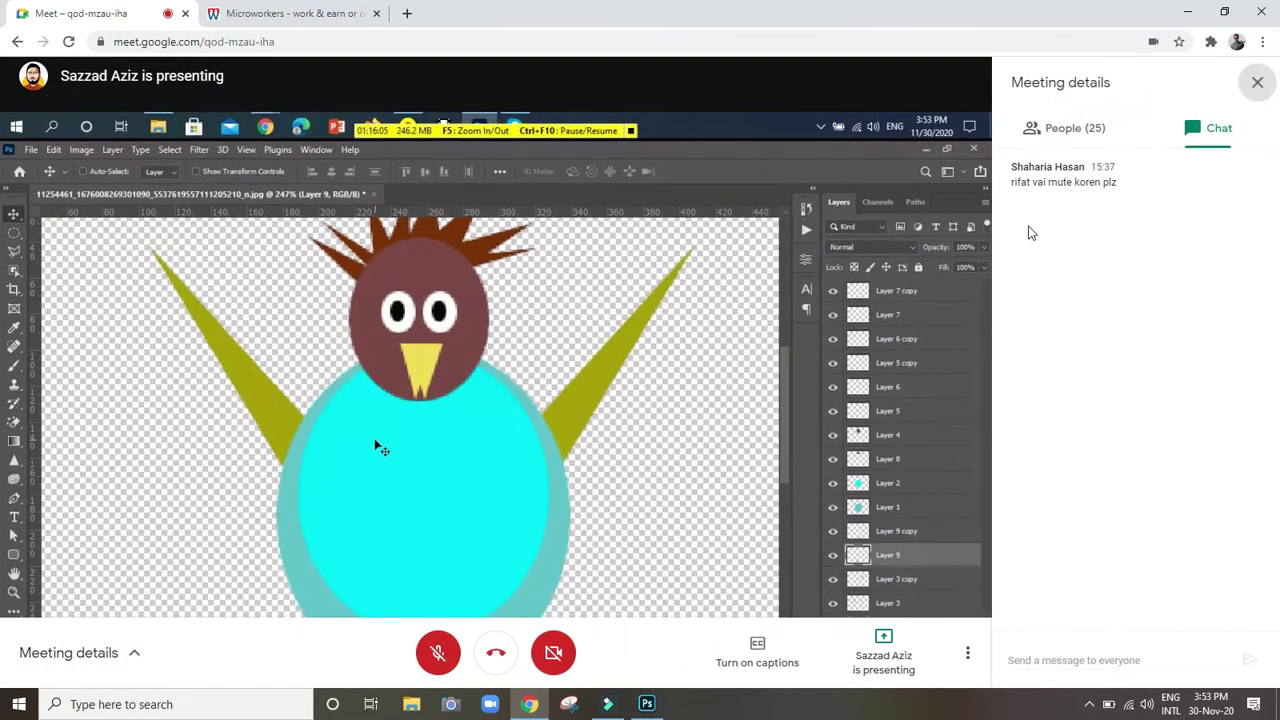
click(1257, 82)
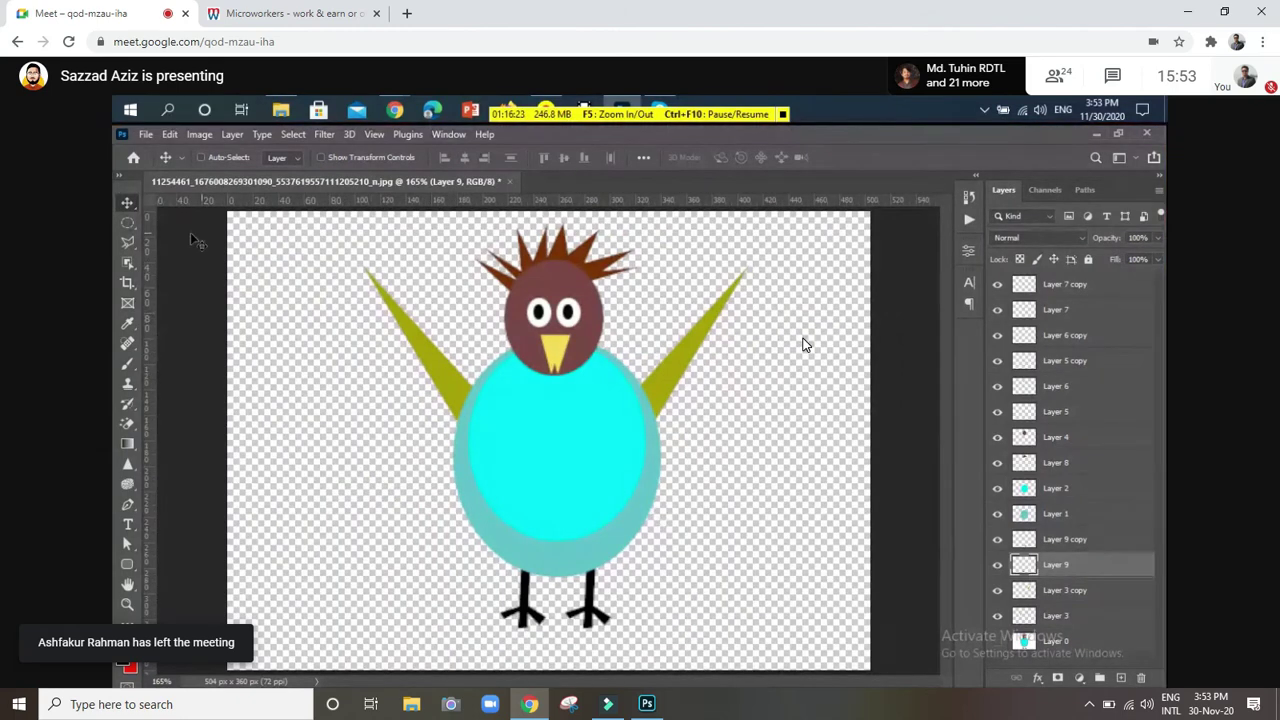
click(129, 226)
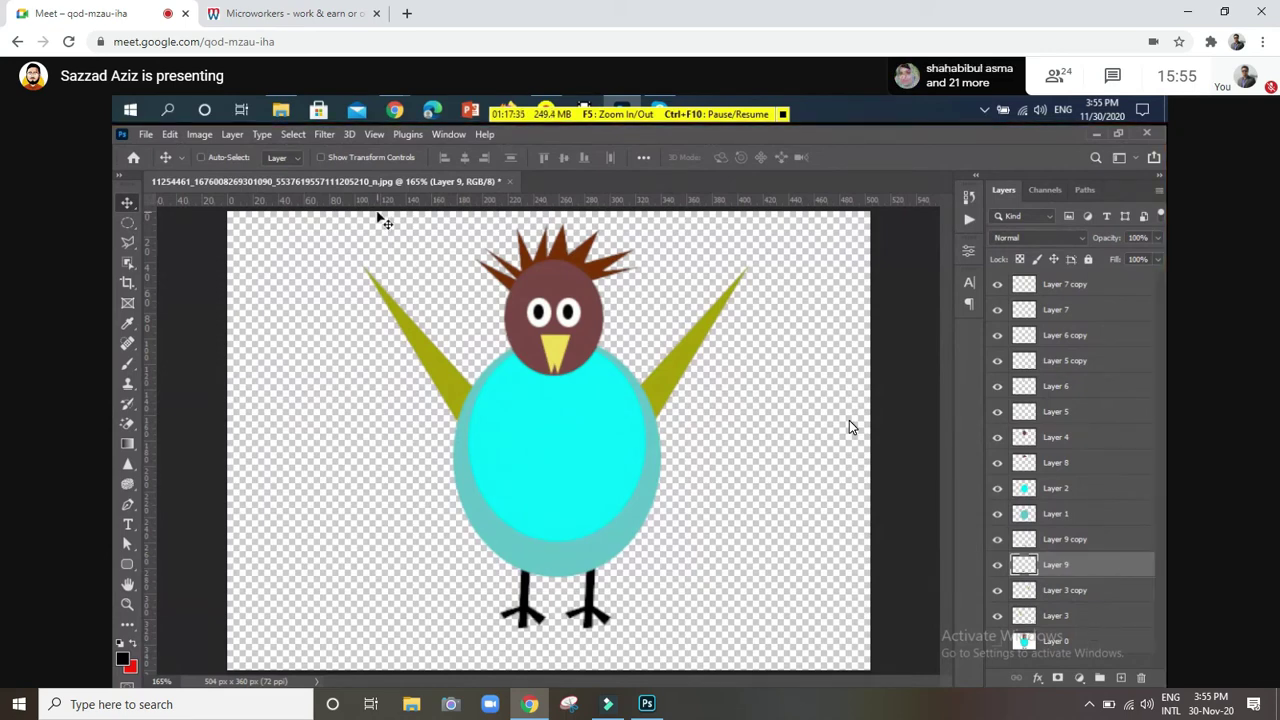
click(647, 705)
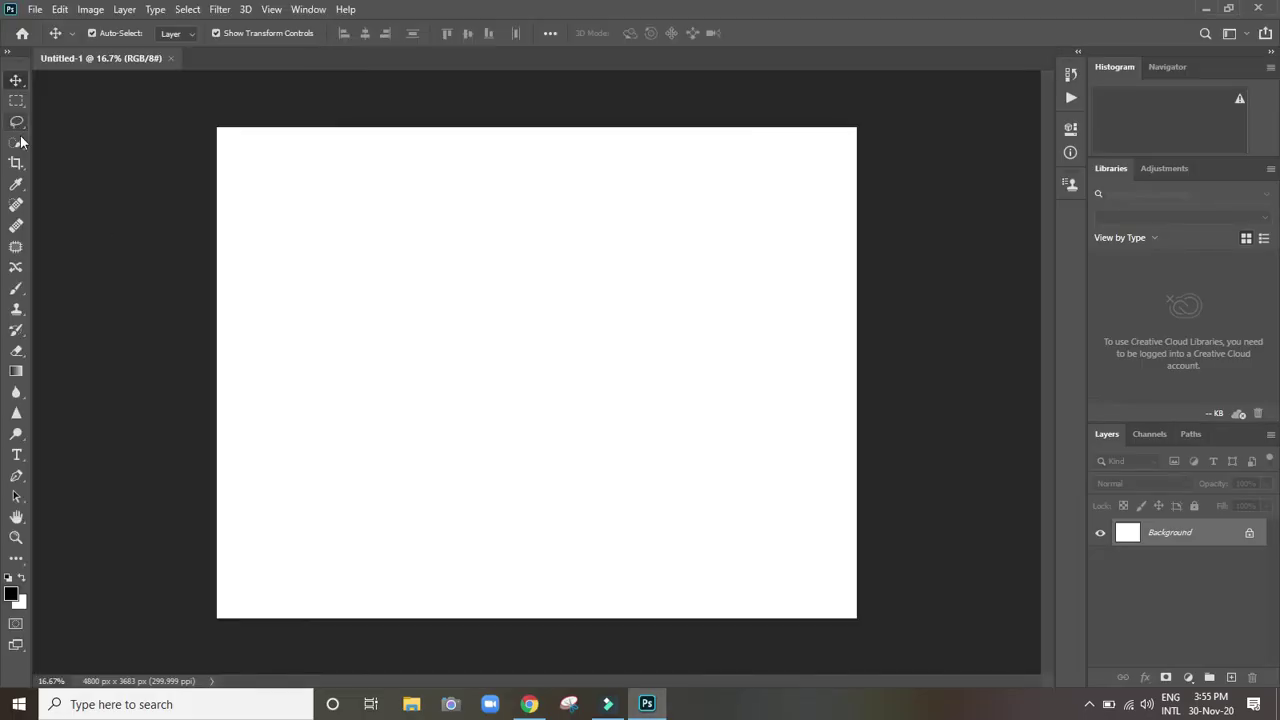
Switch the selection tool to the Elliptical Marquee
click(17, 121)
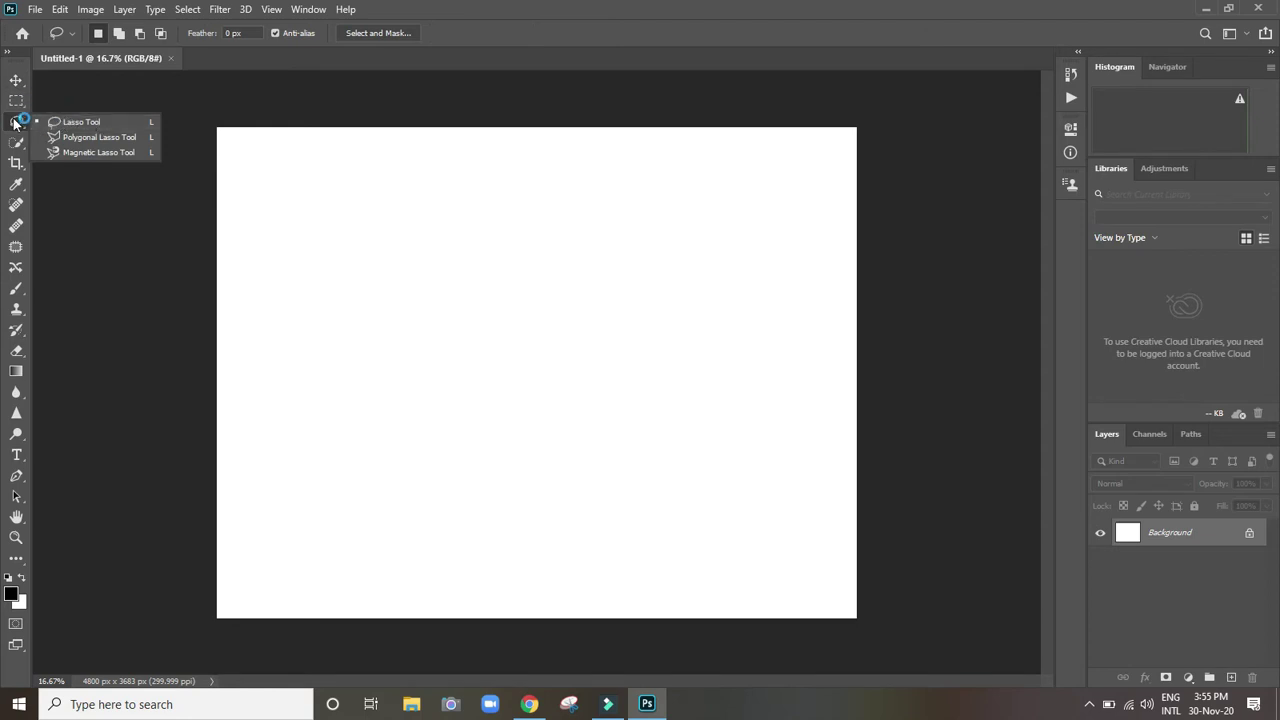
click(20, 101)
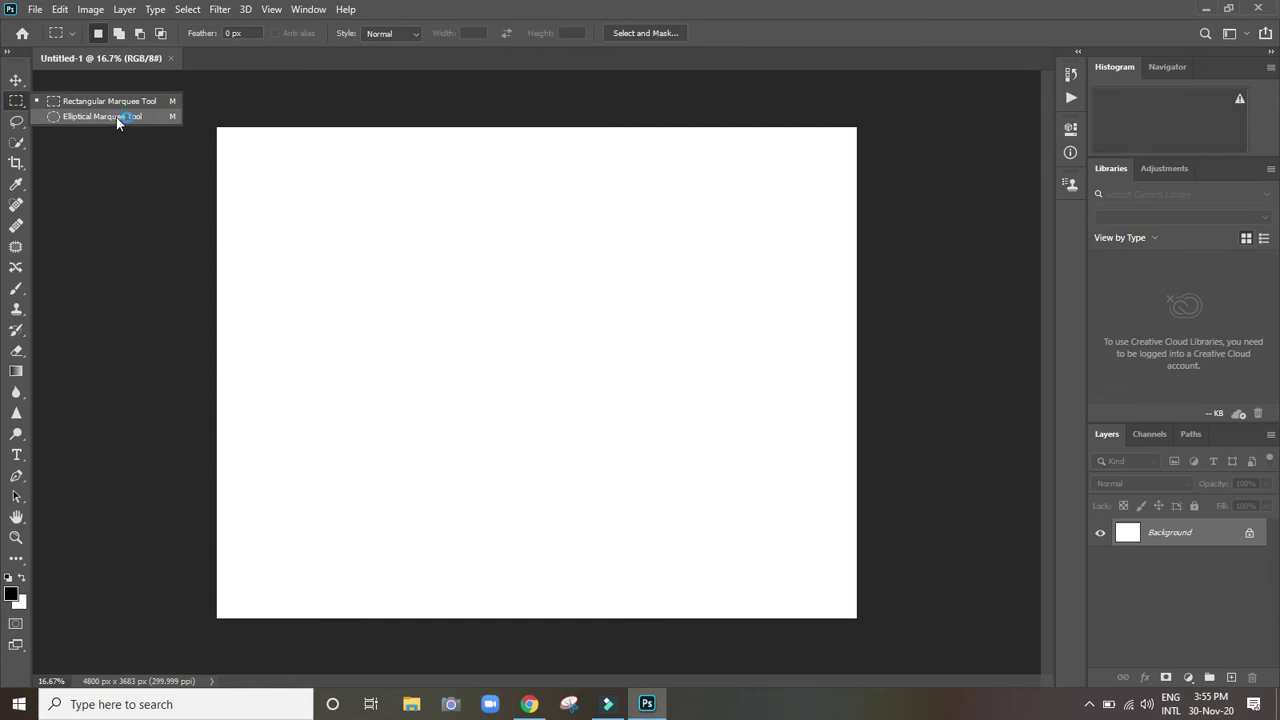
click(165, 115)
click(158, 116)
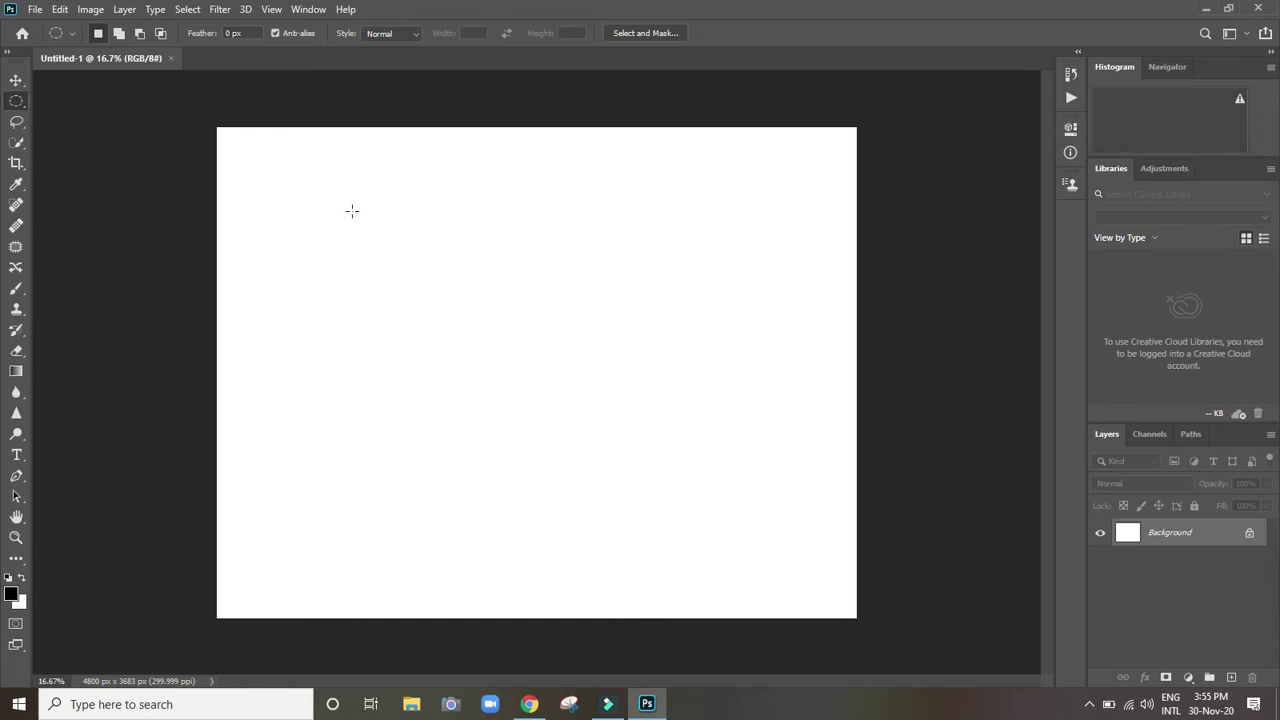
Select an upright trial oval near the upper left and try the Fill dialog, leaving the canvas blank
drag(352, 211, 419, 314)
key(Delete)
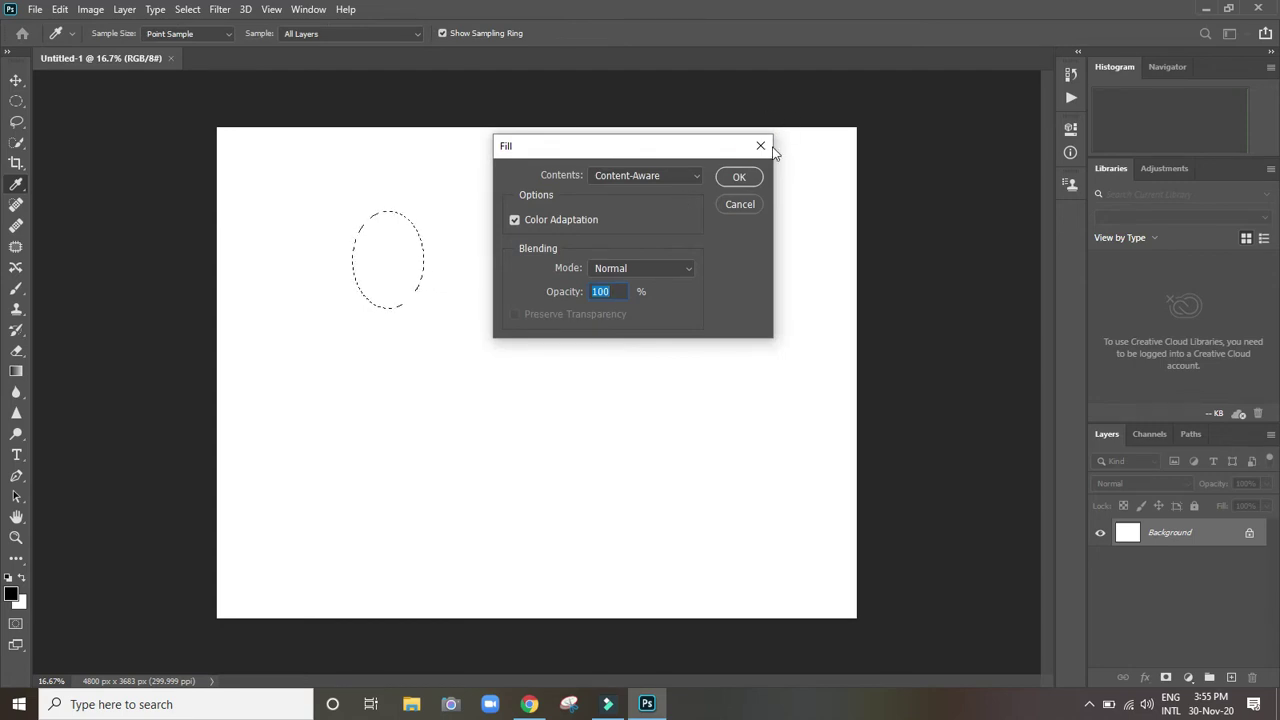
click(740, 176)
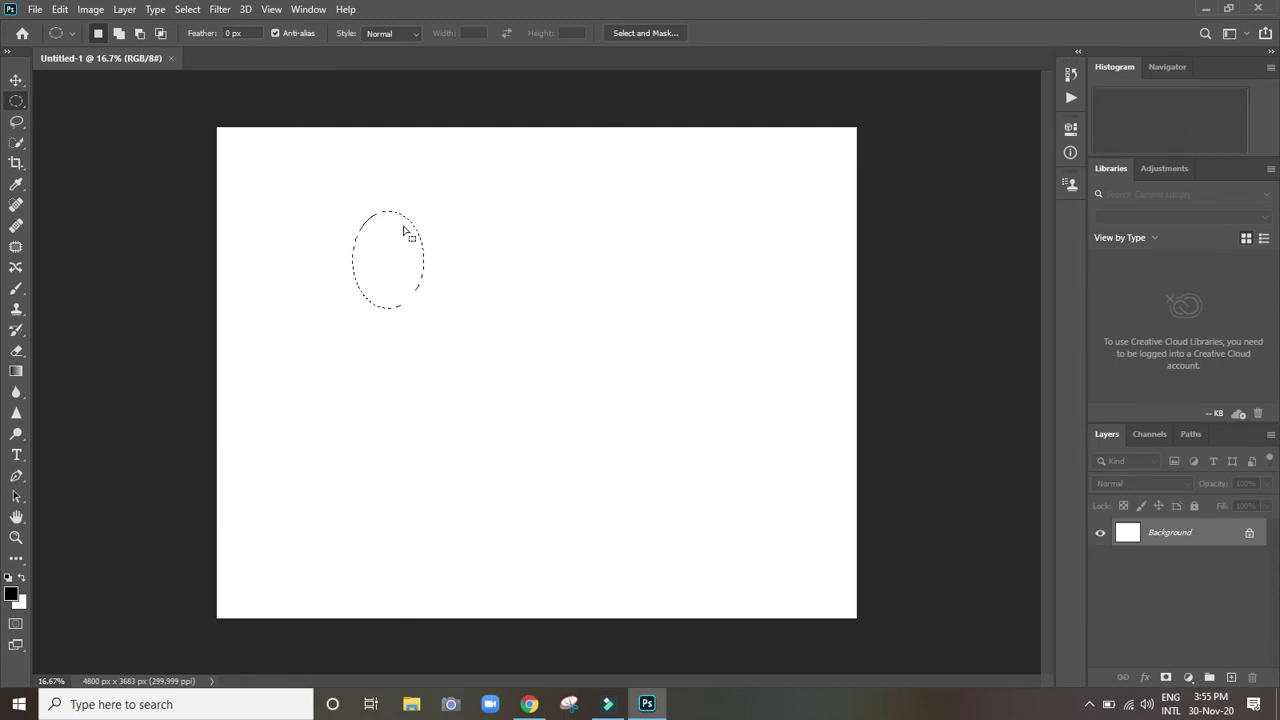
key(Delete)
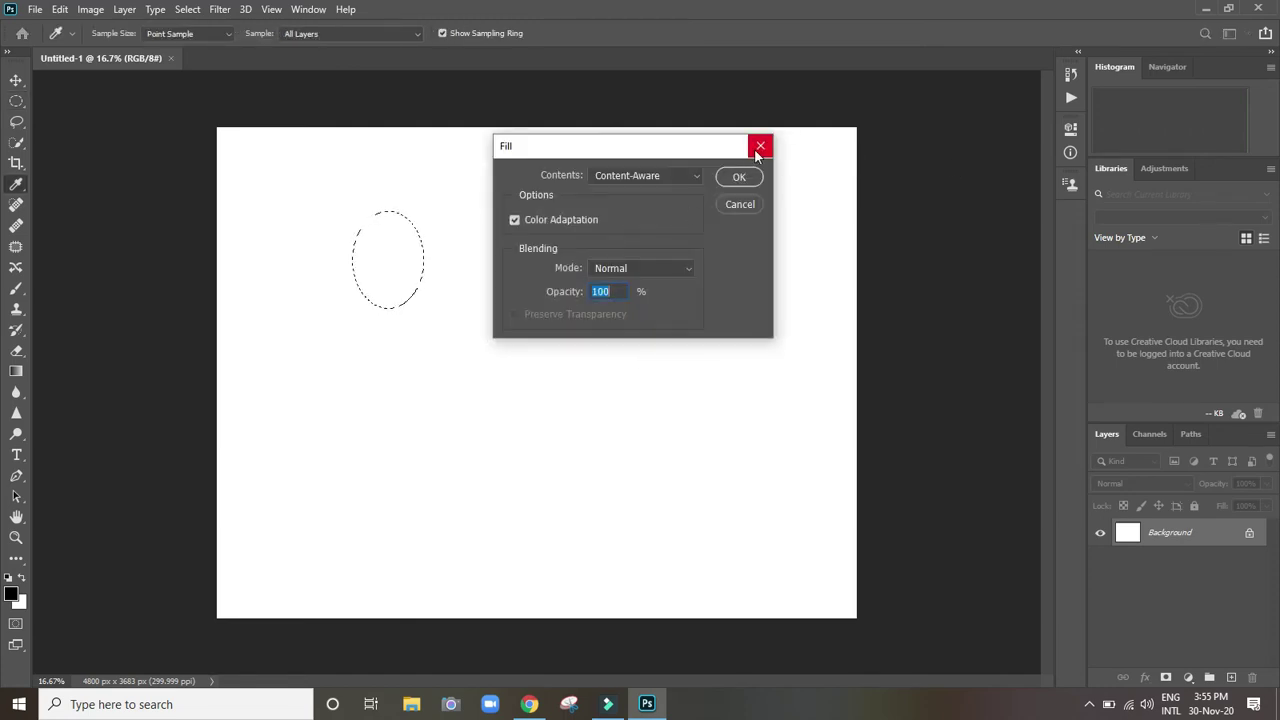
click(759, 147)
Select a wide flat oval, dismiss the Fill dialog unused, and minimize Photoshop back to Meet
click(756, 150)
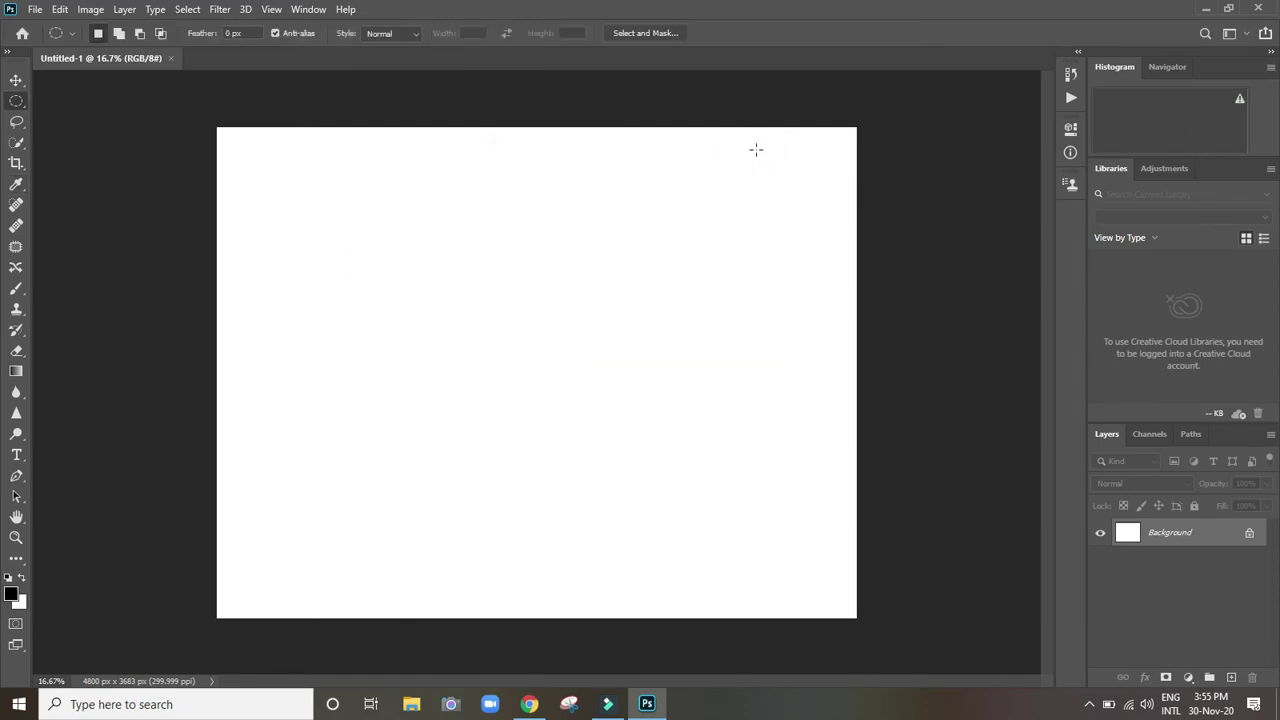
click(12, 104)
mouse_move(306, 205)
mouse_down()
mouse_move(497, 403)
mouse_move(474, 426)
mouse_move(560, 430)
mouse_move(562, 360)
mouse_move(549, 343)
mouse_move(514, 389)
mouse_move(577, 420)
mouse_move(564, 432)
mouse_move(569, 471)
mouse_move(614, 446)
mouse_move(751, 437)
mouse_move(651, 517)
mouse_move(641, 633)
mouse_move(663, 364)
mouse_move(602, 210)
mouse_move(580, 251)
mouse_move(540, 247)
mouse_up()
click(669, 285)
key(shift+F5)
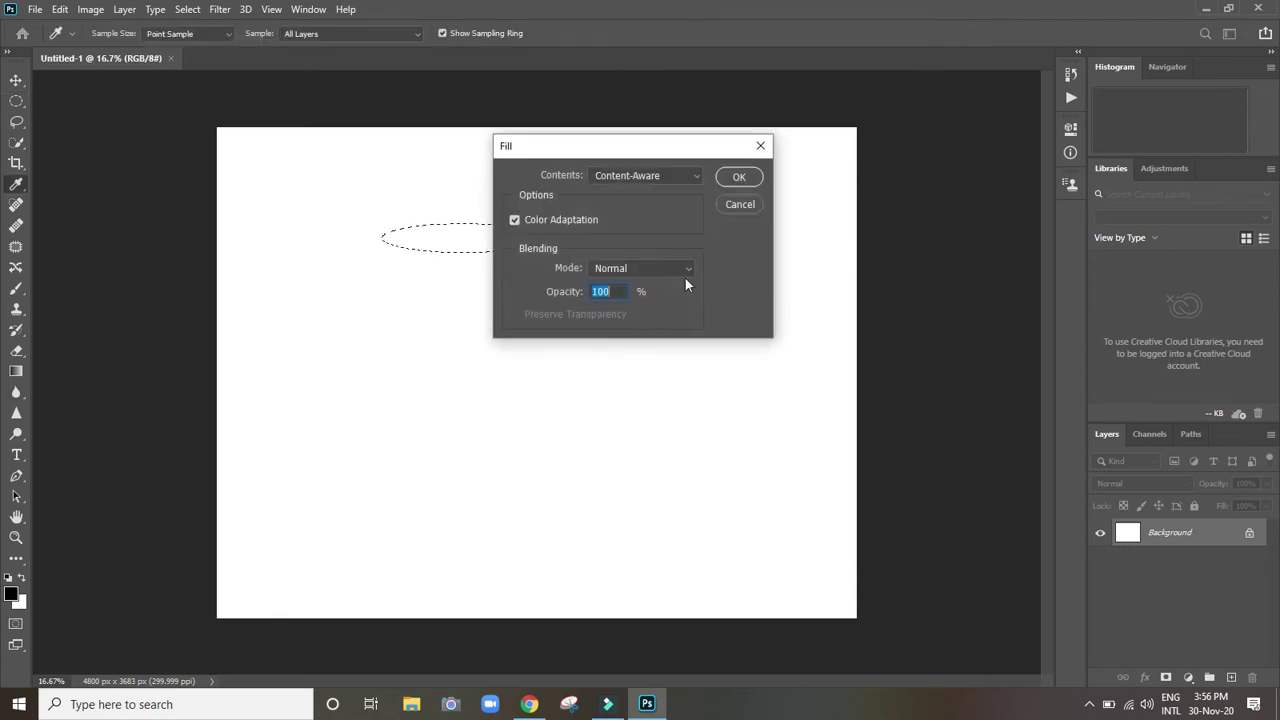
click(757, 154)
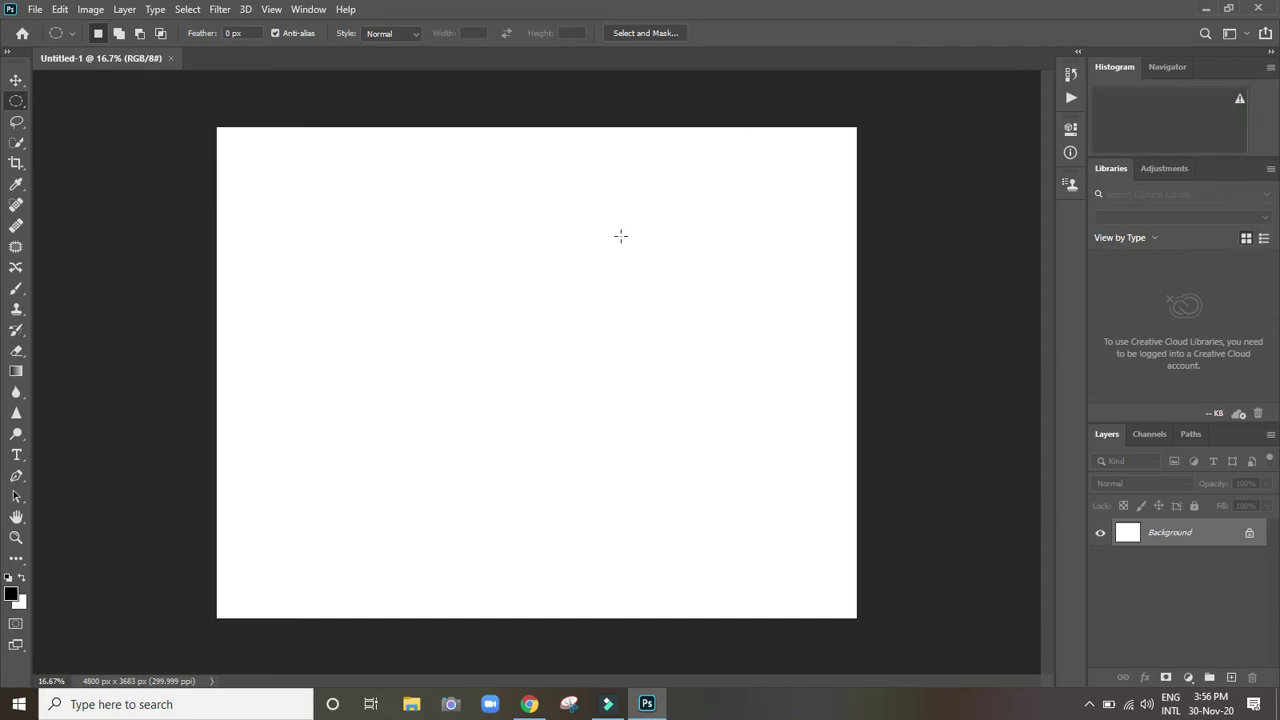
click(1205, 9)
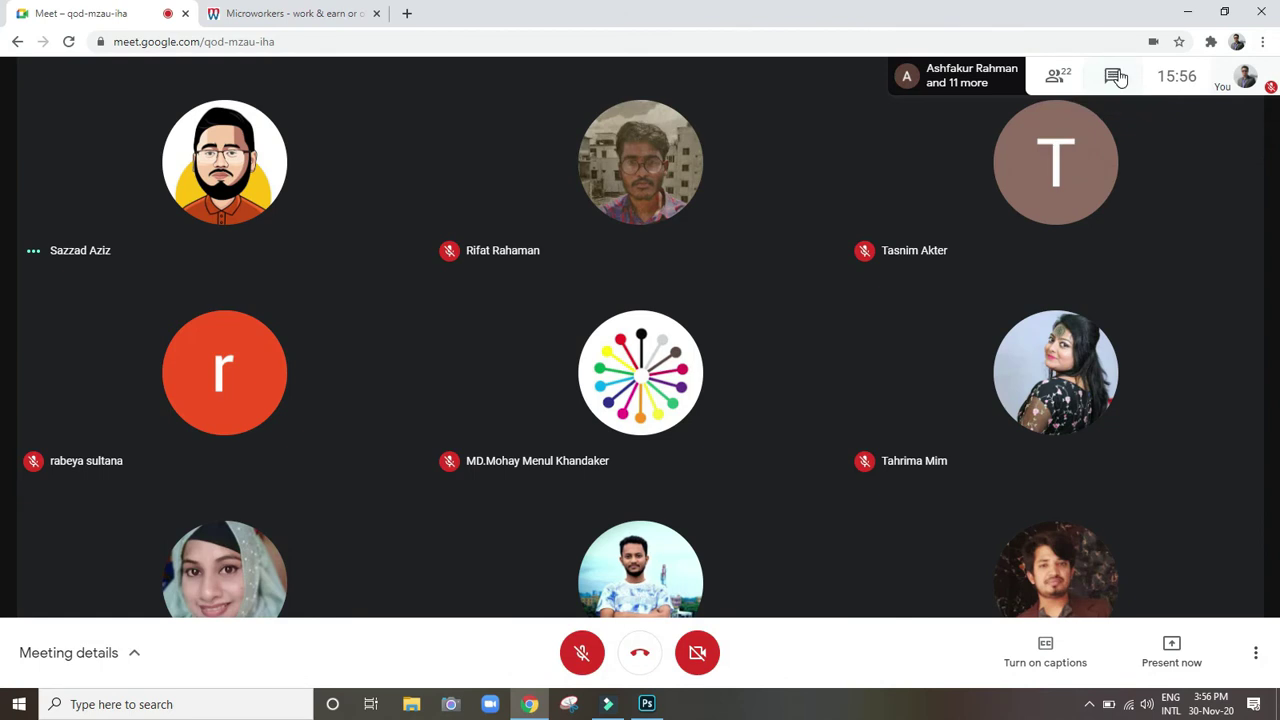
click(1115, 77)
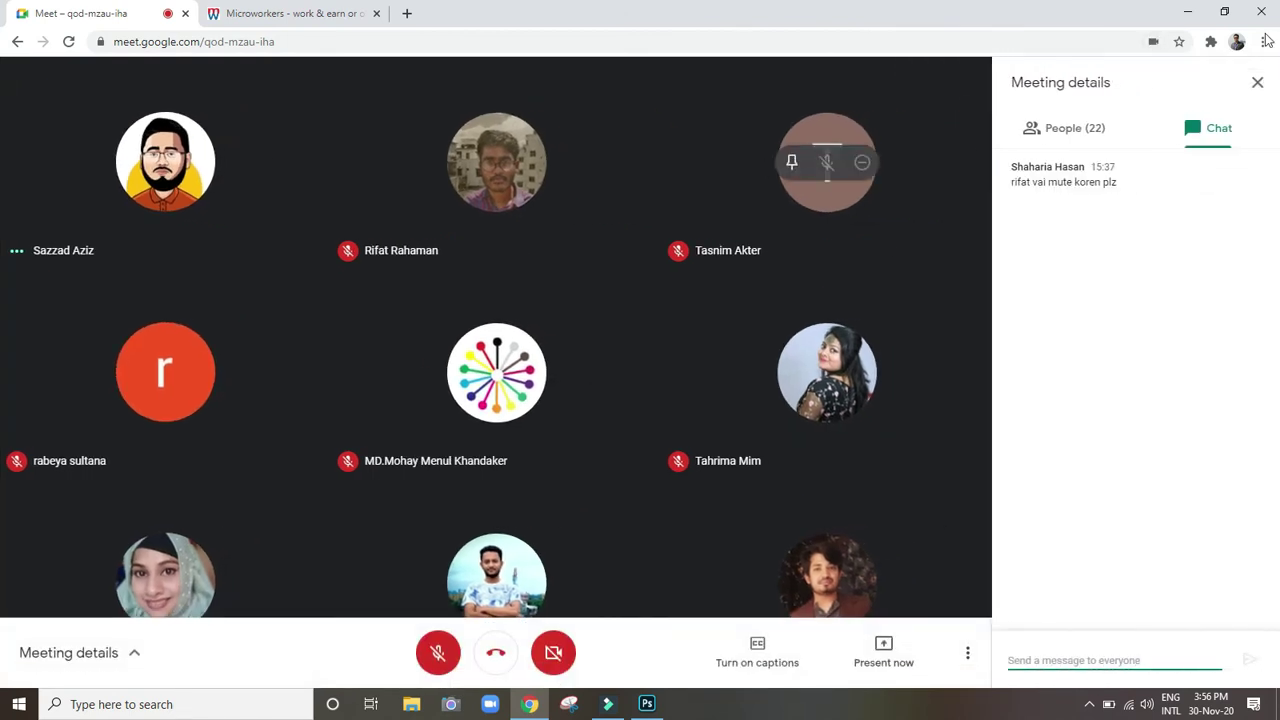
click(1257, 82)
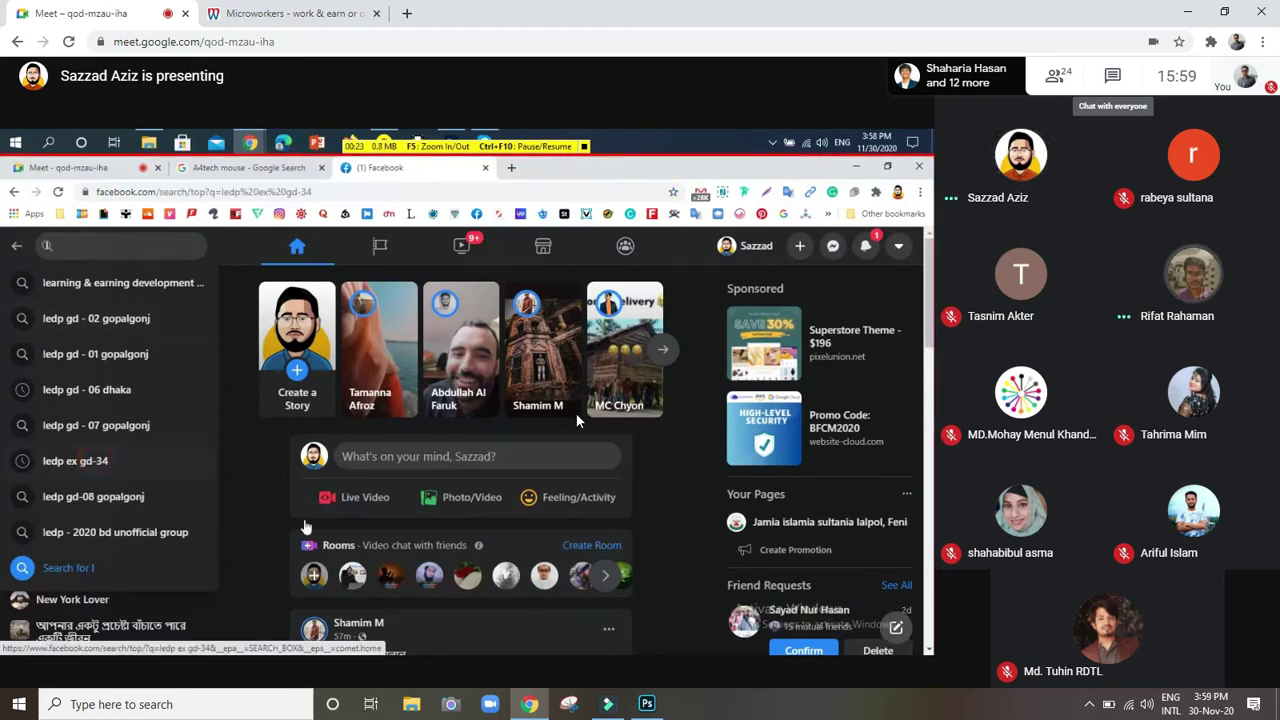
Open Facebook in a new tab and log in with the saved e-mail and account password, then return to Meet
click(407, 14)
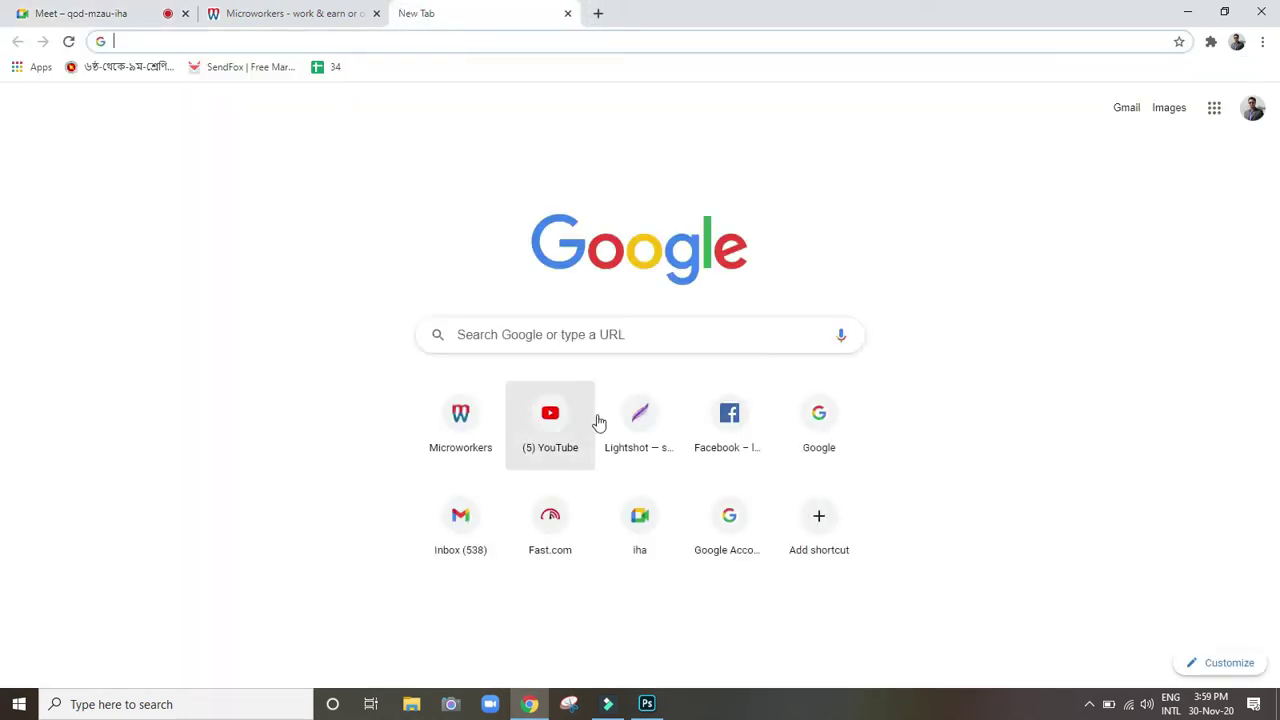
click(710, 448)
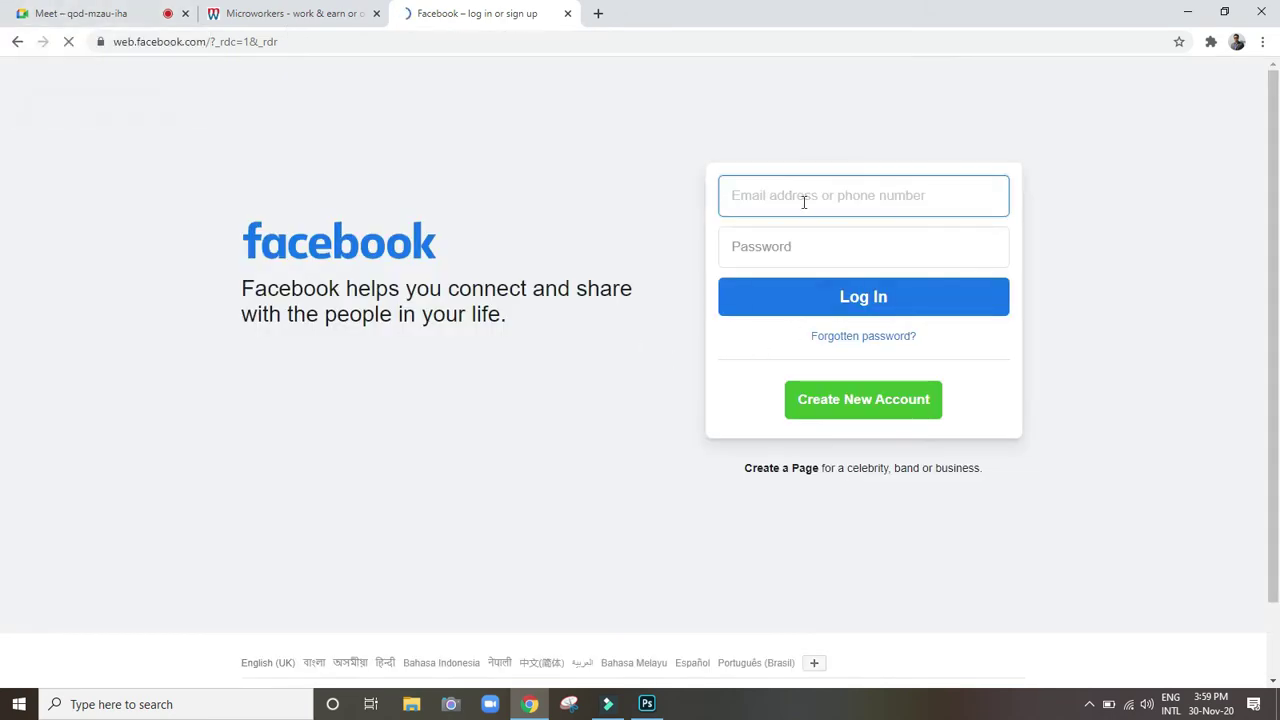
click(803, 200)
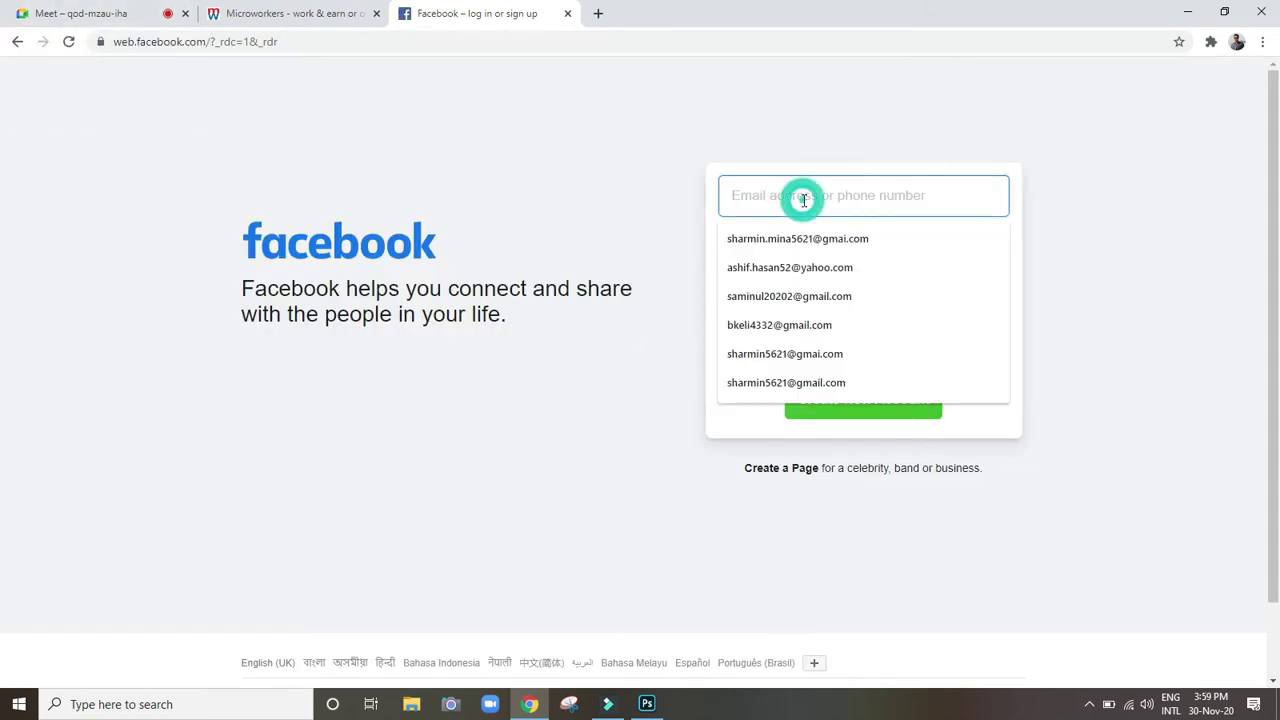
click(786, 268)
click(807, 247)
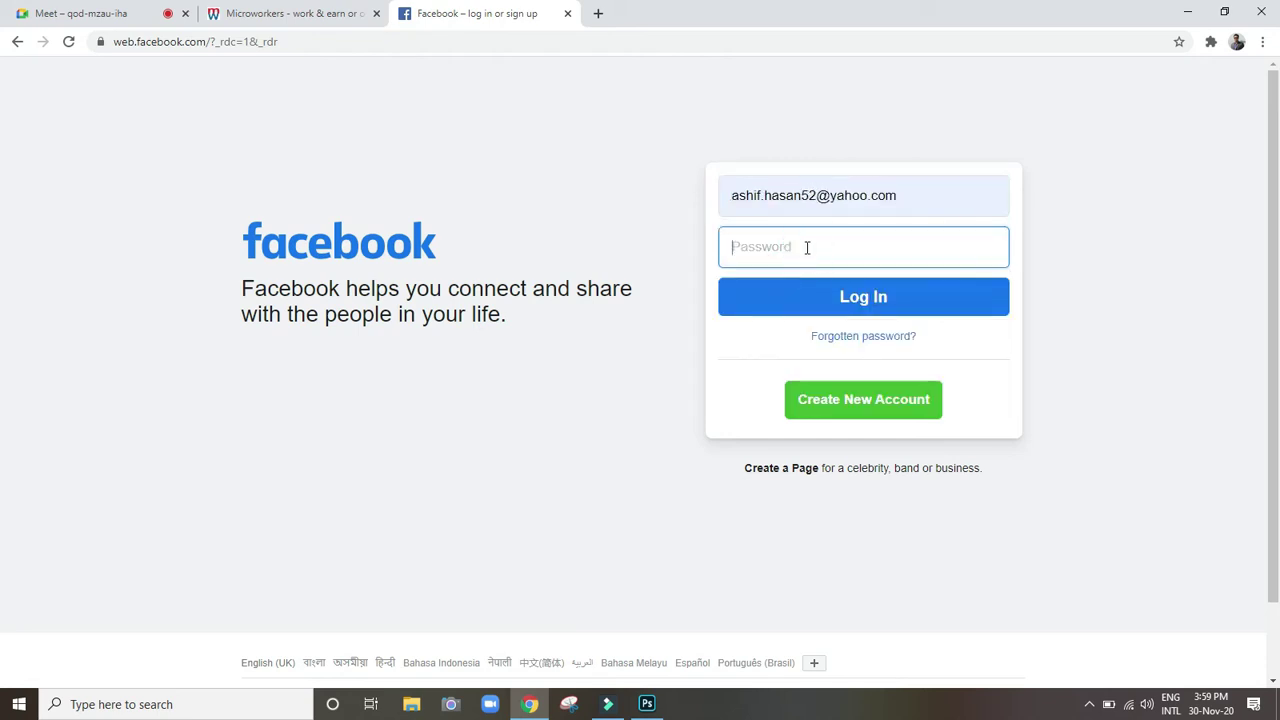
text(a)
click(853, 308)
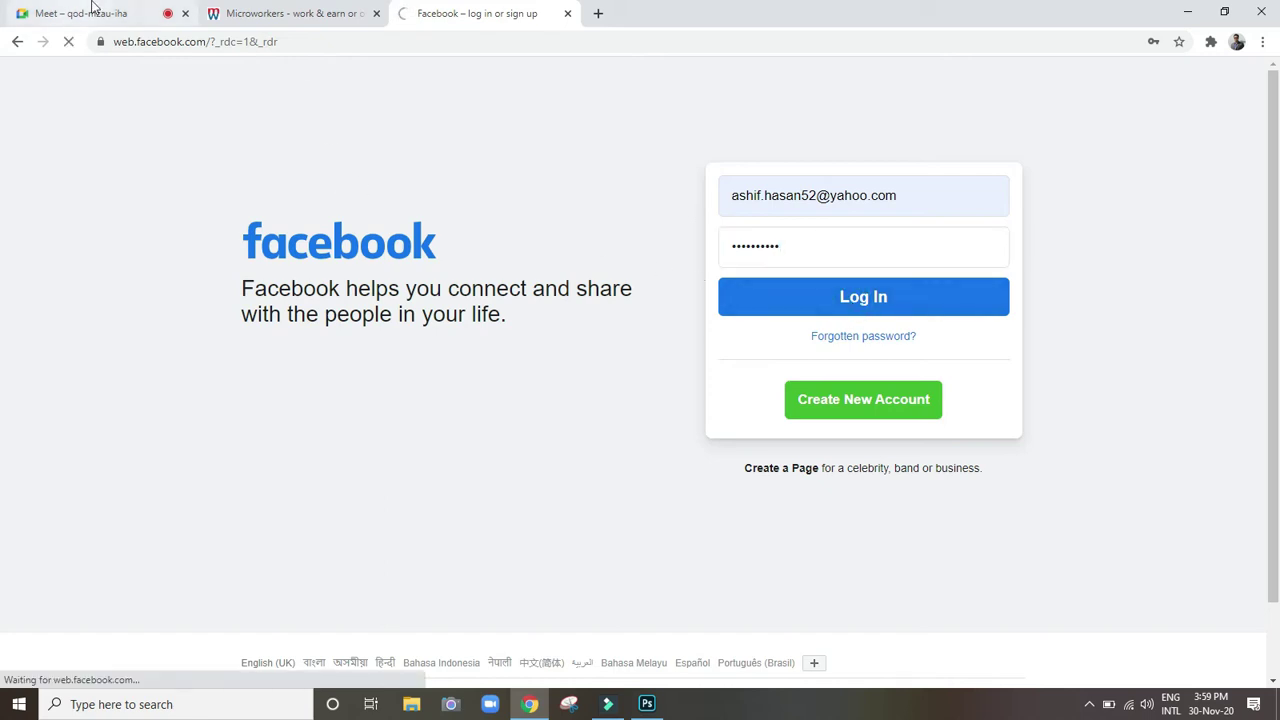
key(ctrl+1)
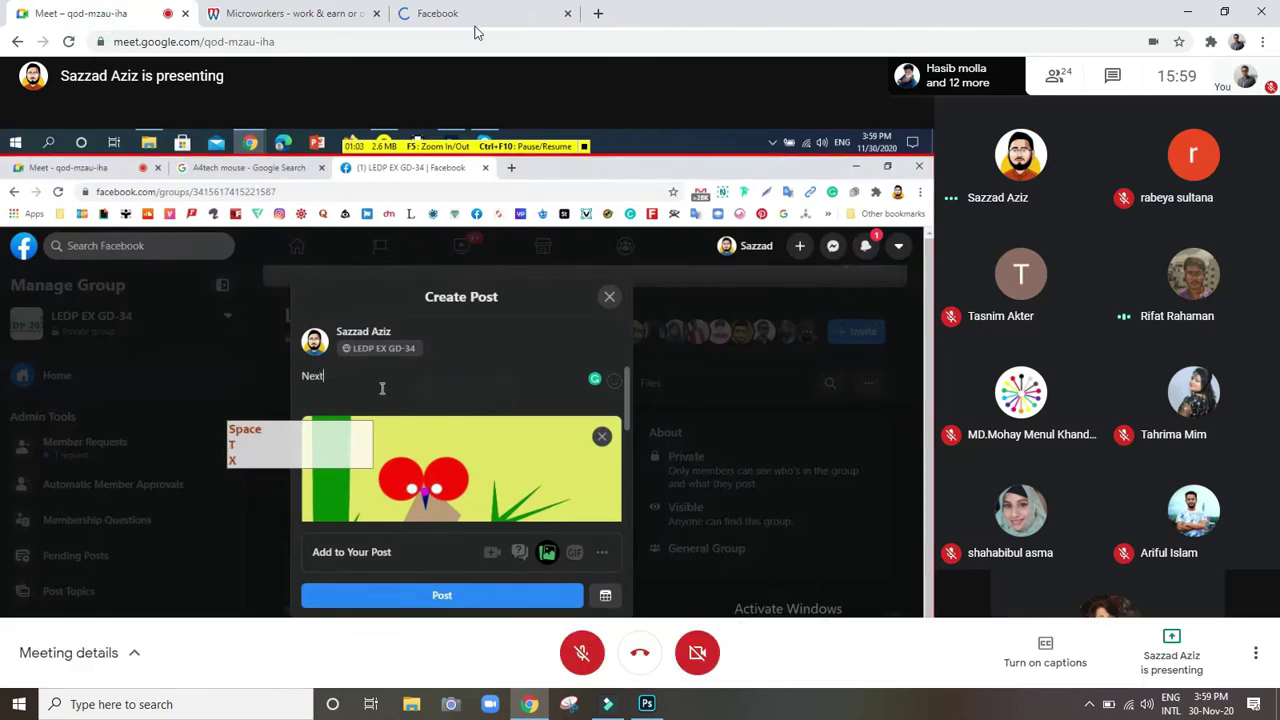
Switch back to the Facebook tab, now showing the logged-in news feed
click(476, 22)
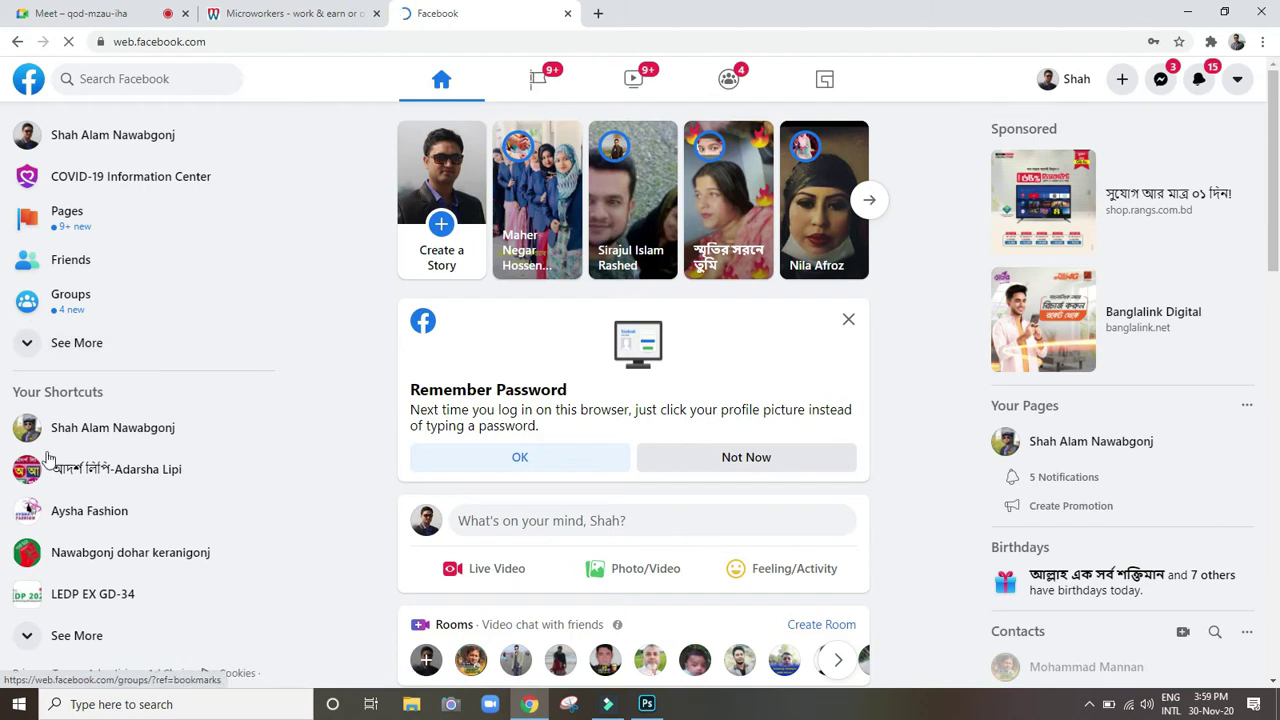
Scroll the sidebar shortcuts and open the LEDP EX GD-34 group
scroll(163, 500, down, 1)
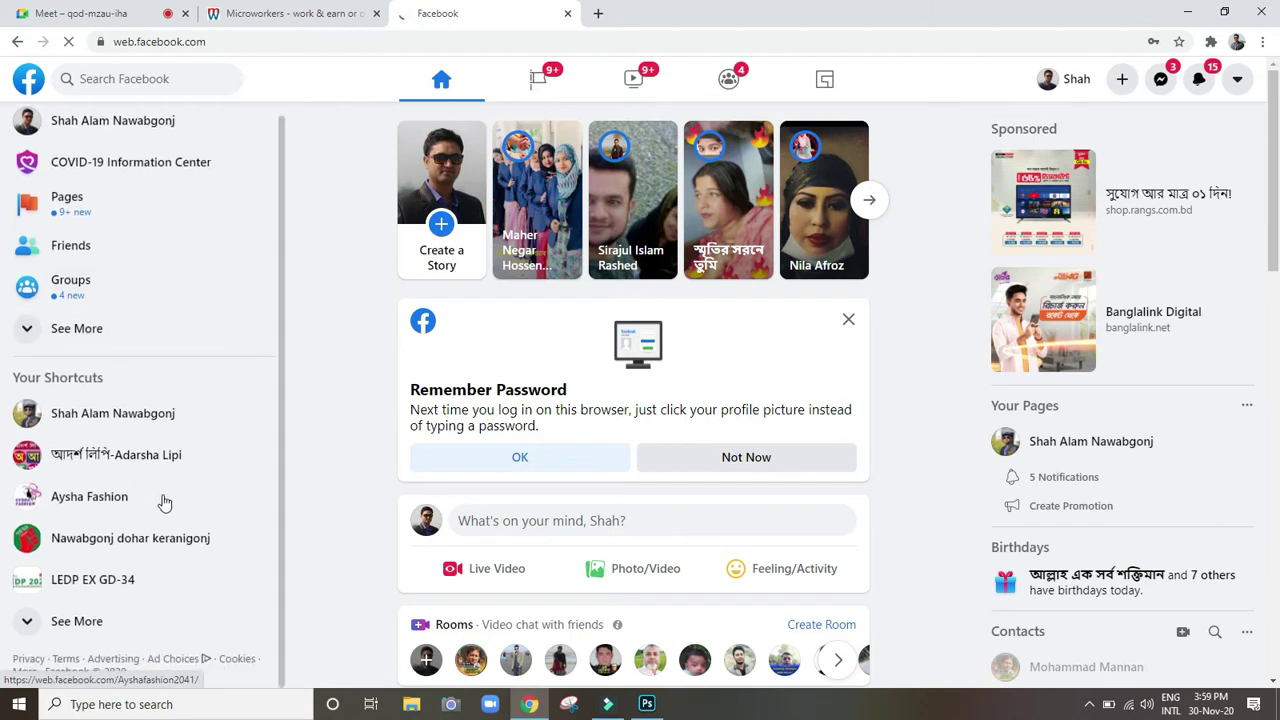
click(98, 588)
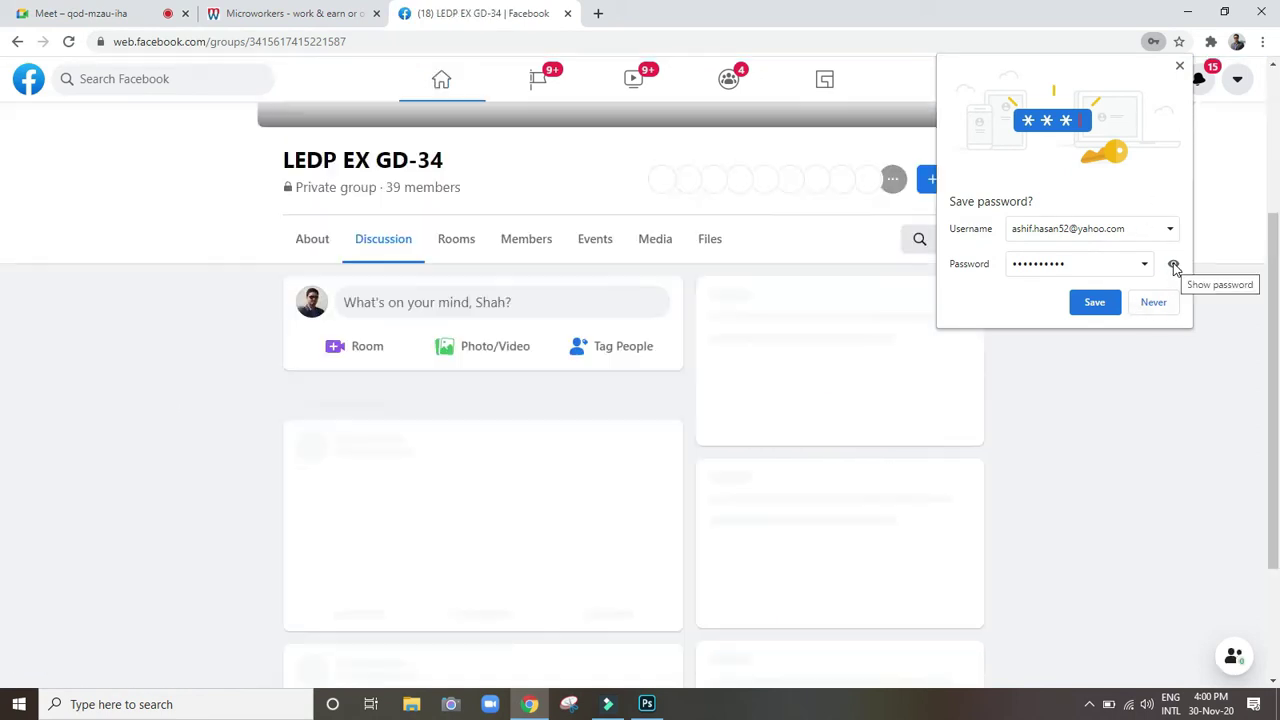
Save the Facebook login password in Chrome, dismiss the notice, and browse the group page
click(1173, 264)
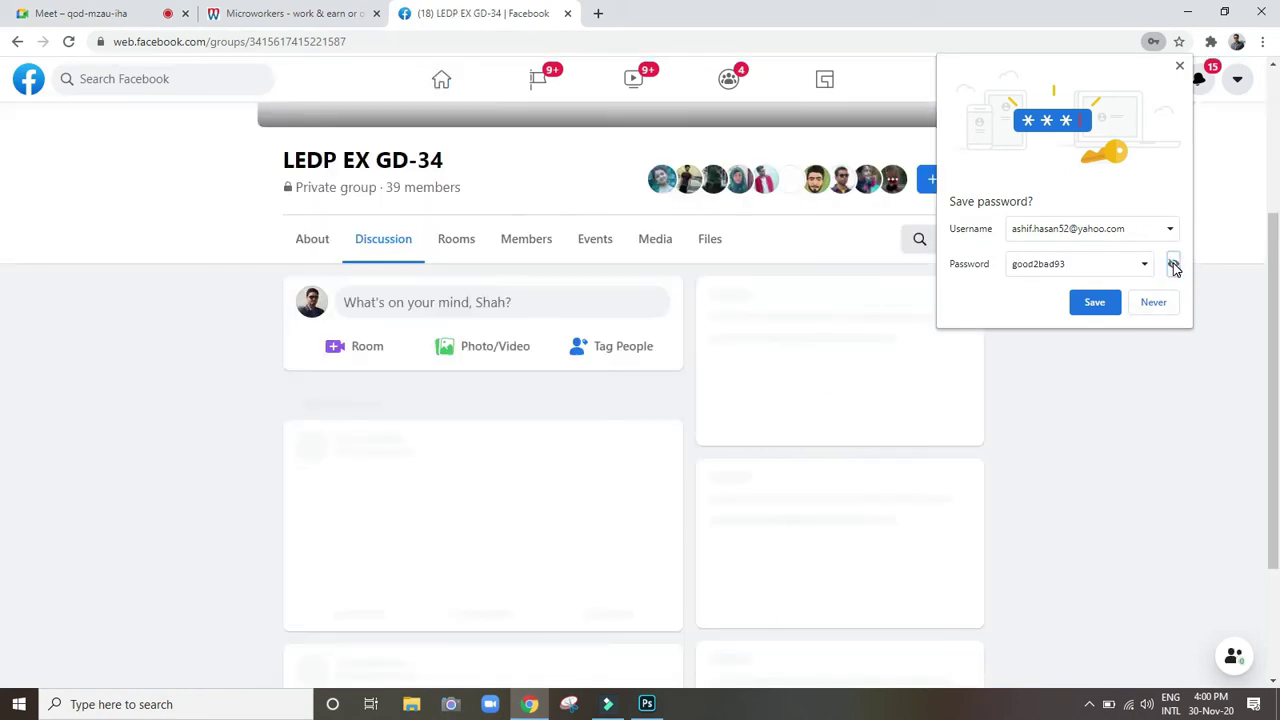
click(1174, 265)
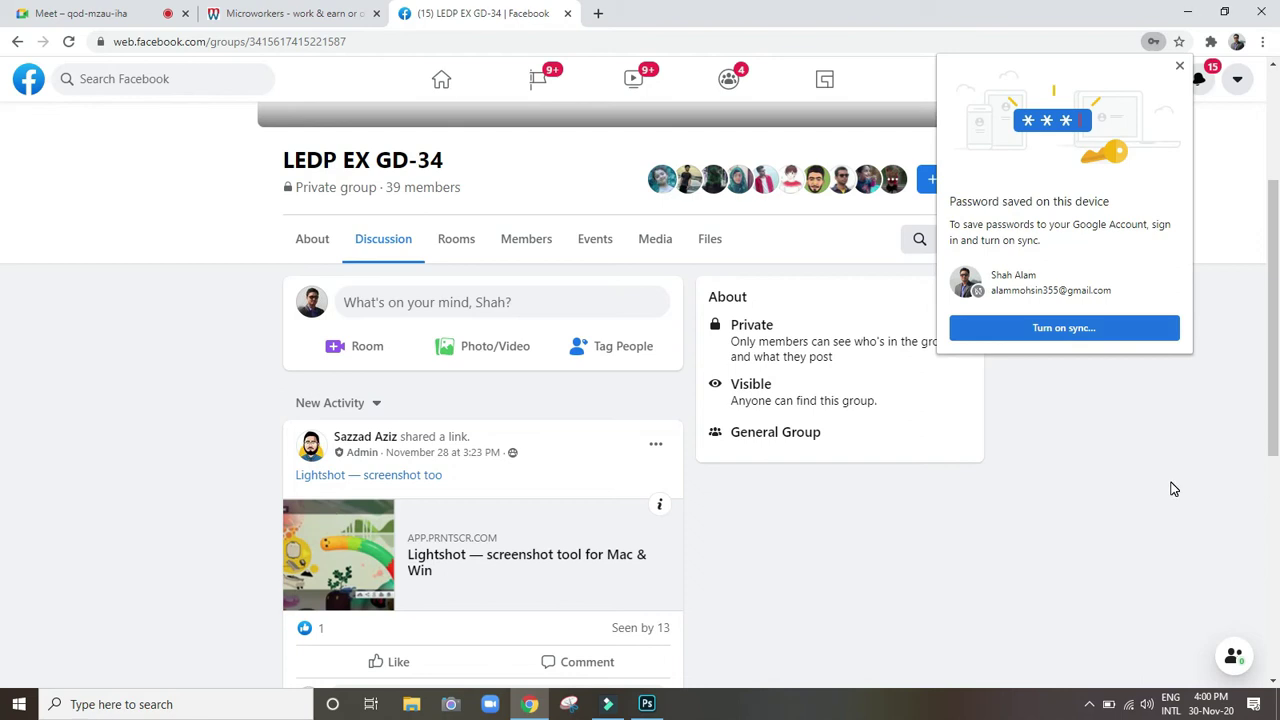
click(1173, 488)
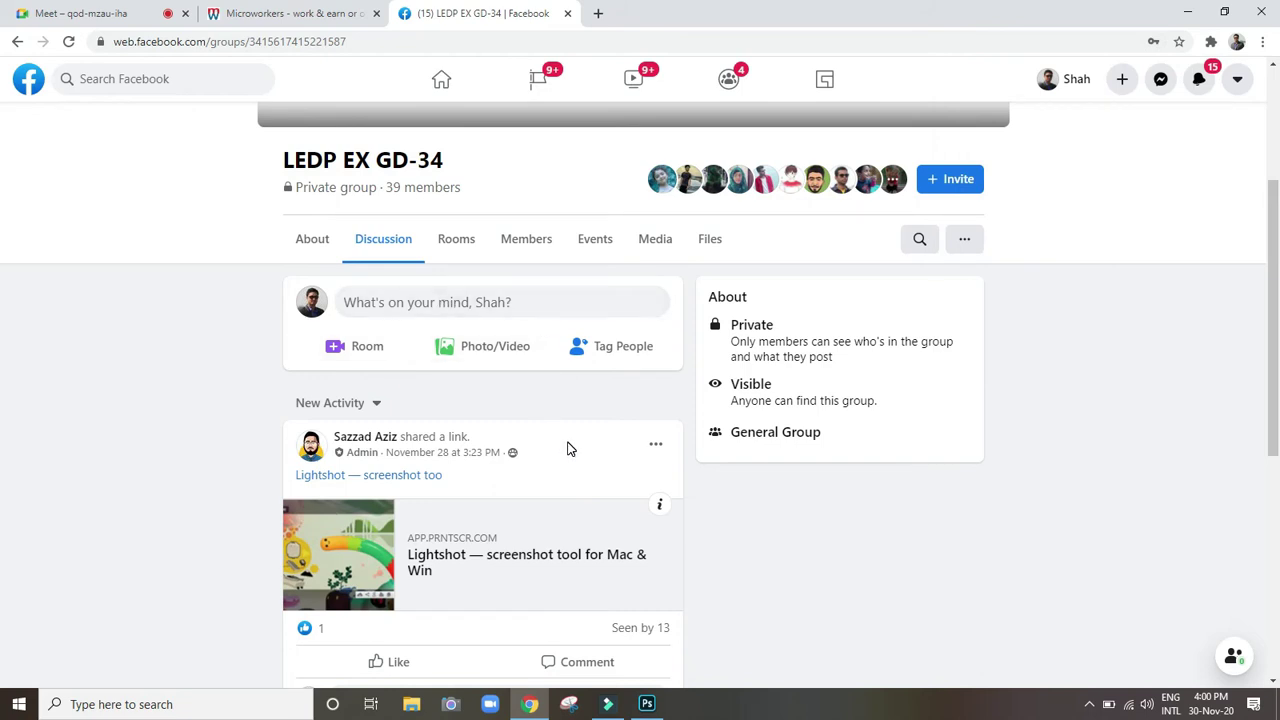
scroll(566, 449, down, 1)
scroll(566, 449, down, 1)
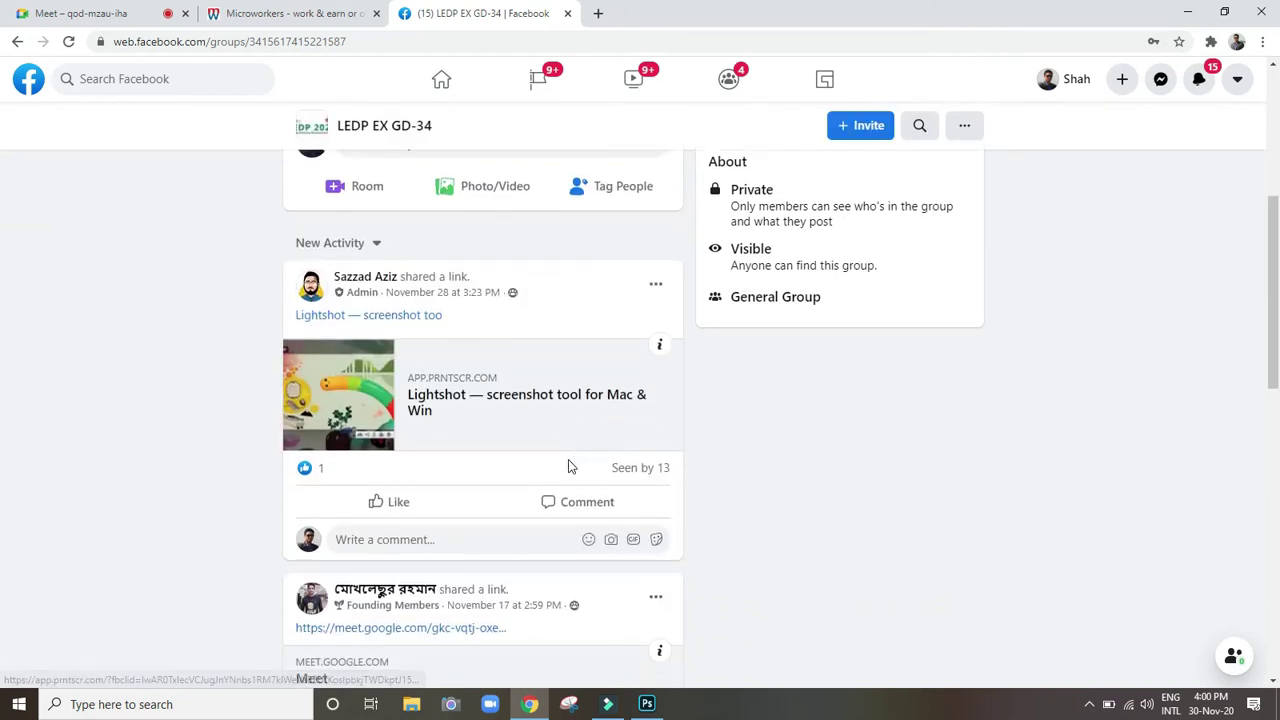
scroll(567, 467, up, 3)
scroll(775, 500, up, 1)
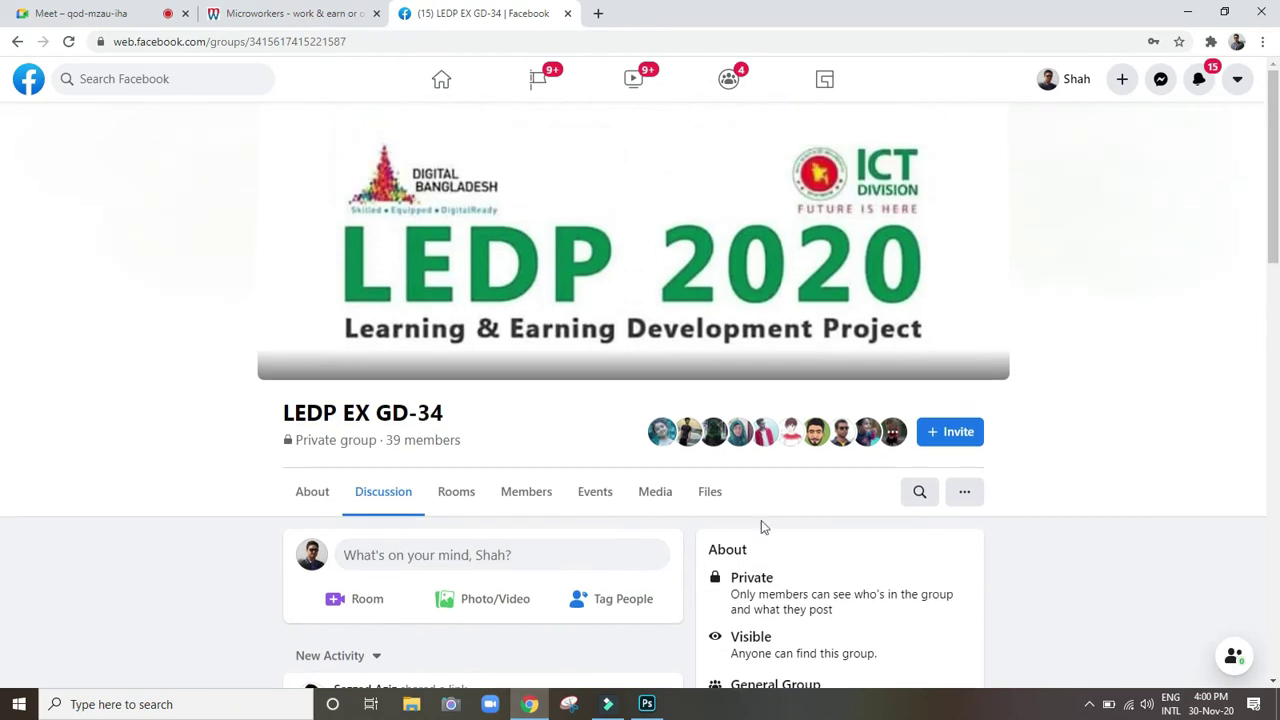
Switch to the Google Meet tab to follow the presenter's shared Downloads folder
click(60, 13)
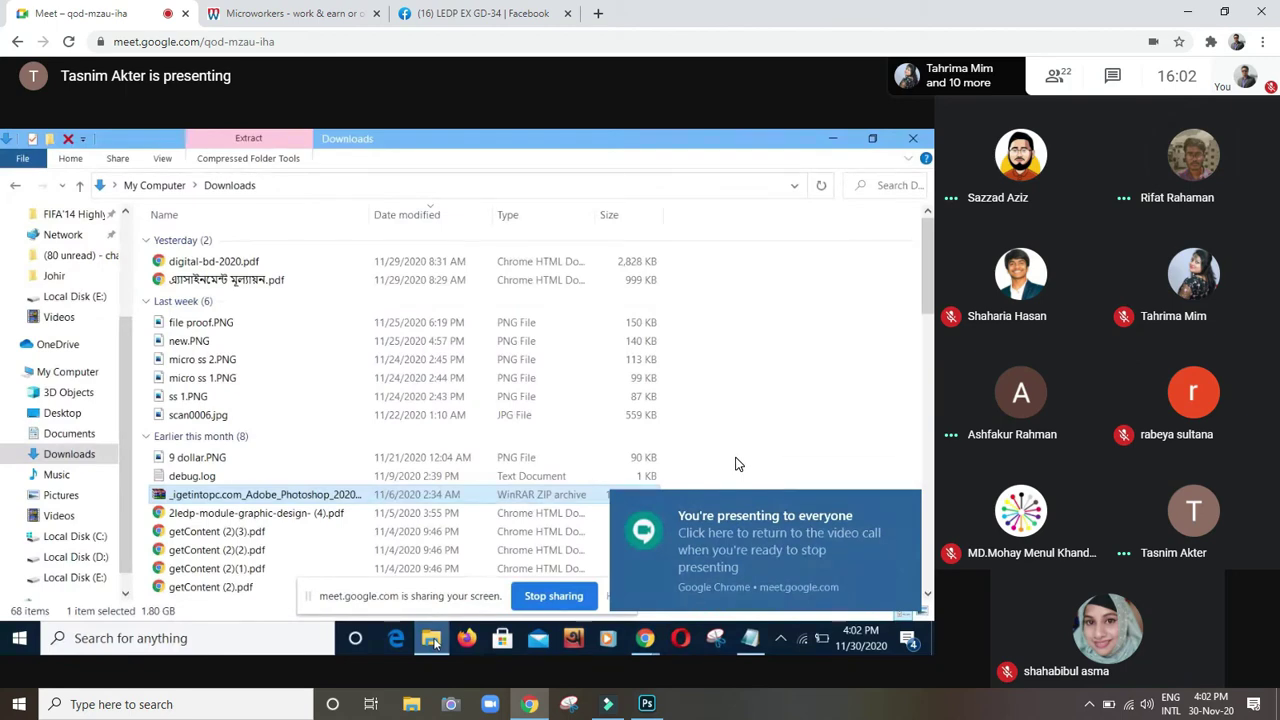
mouse_move(640, 380)
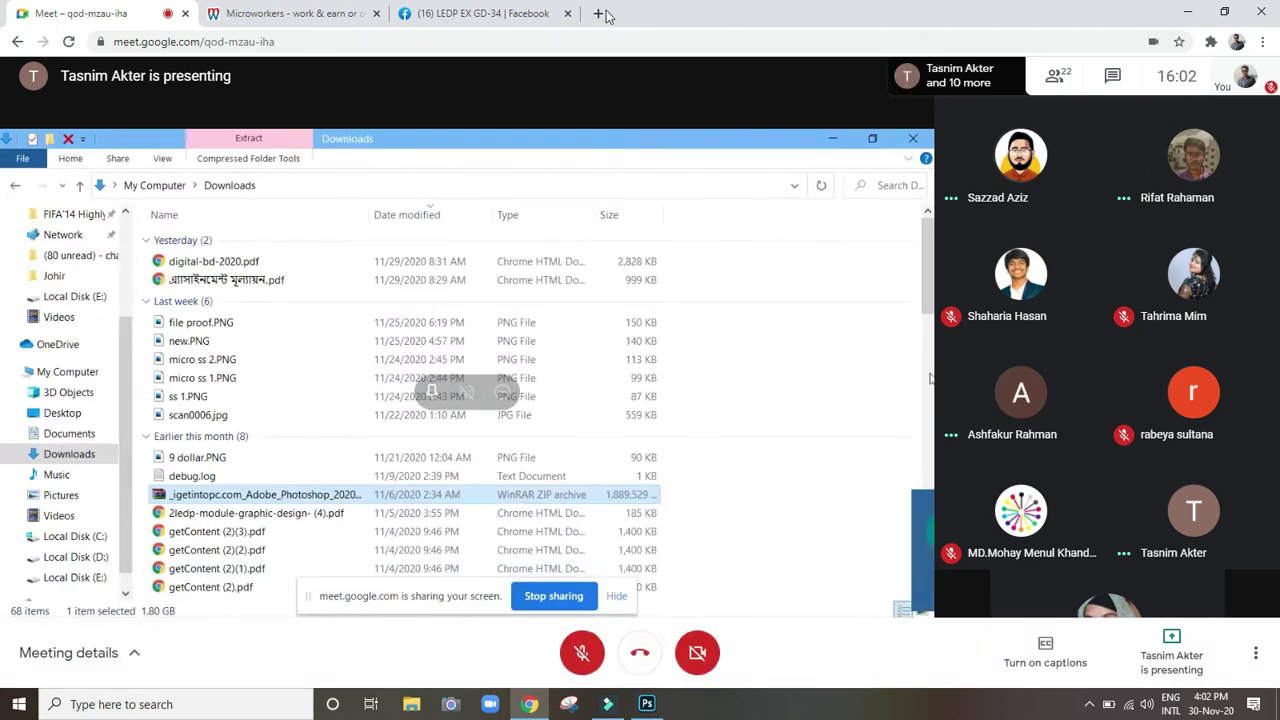
Reload the LEDP EX GD-34 group page, check Meet, and return to find the Next Class assignment post
click(475, 13)
scroll(742, 377, down, 2)
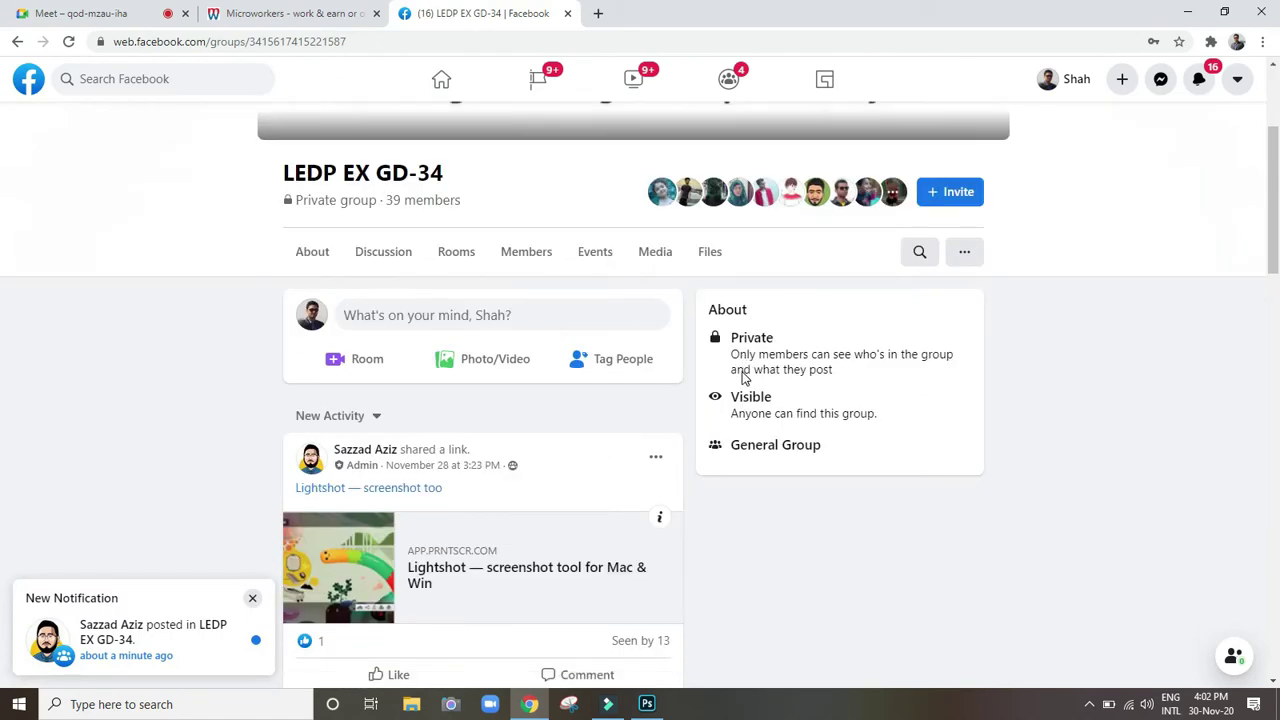
scroll(745, 400, down, 2)
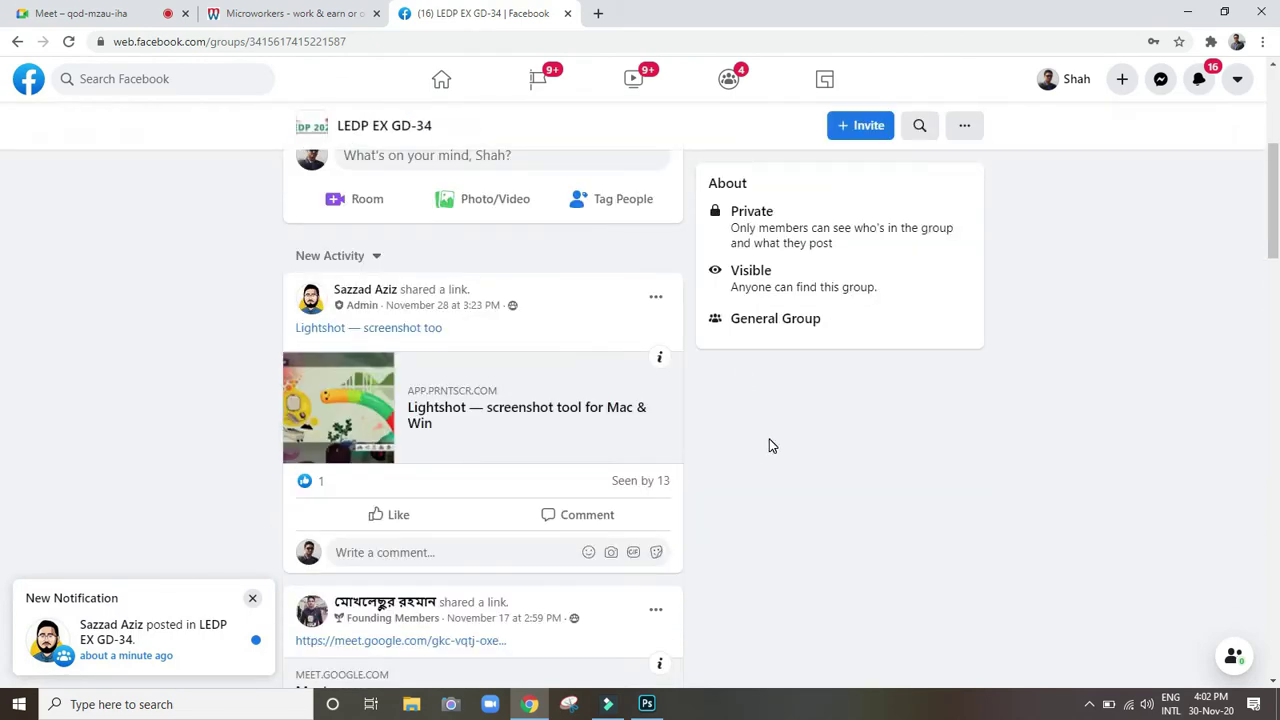
scroll(689, 440, up, 4)
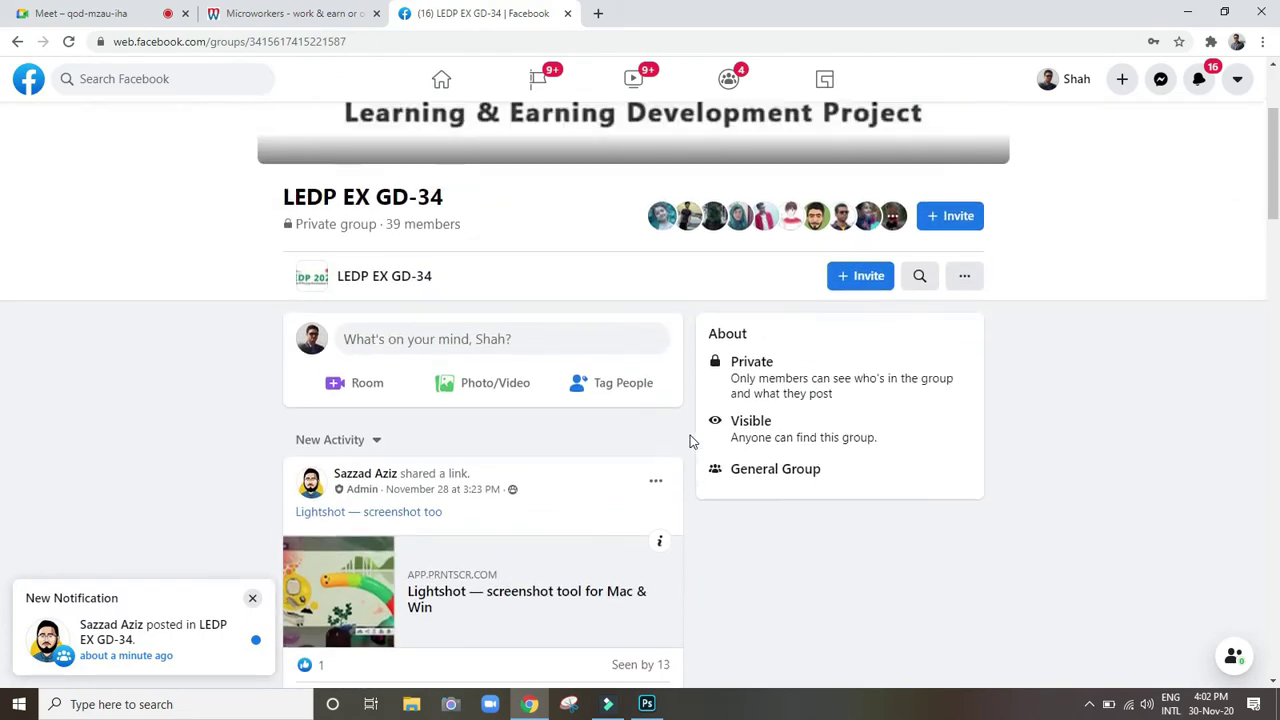
click(69, 40)
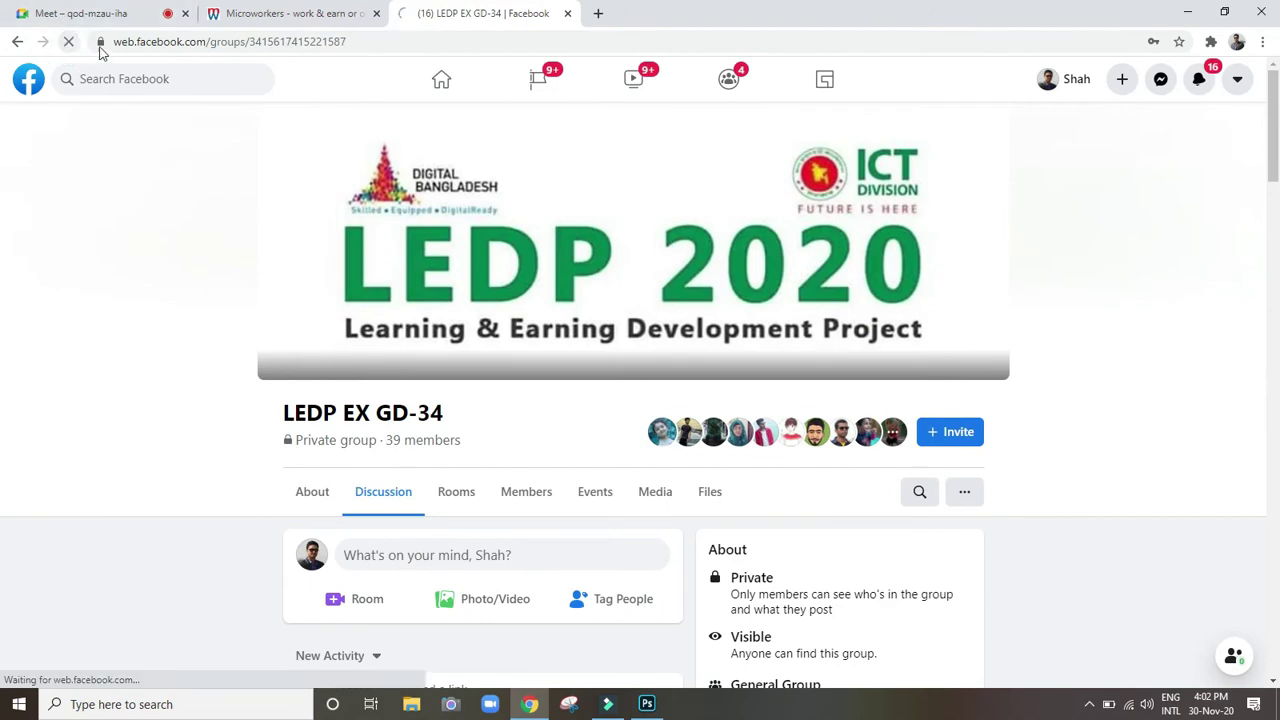
click(104, 12)
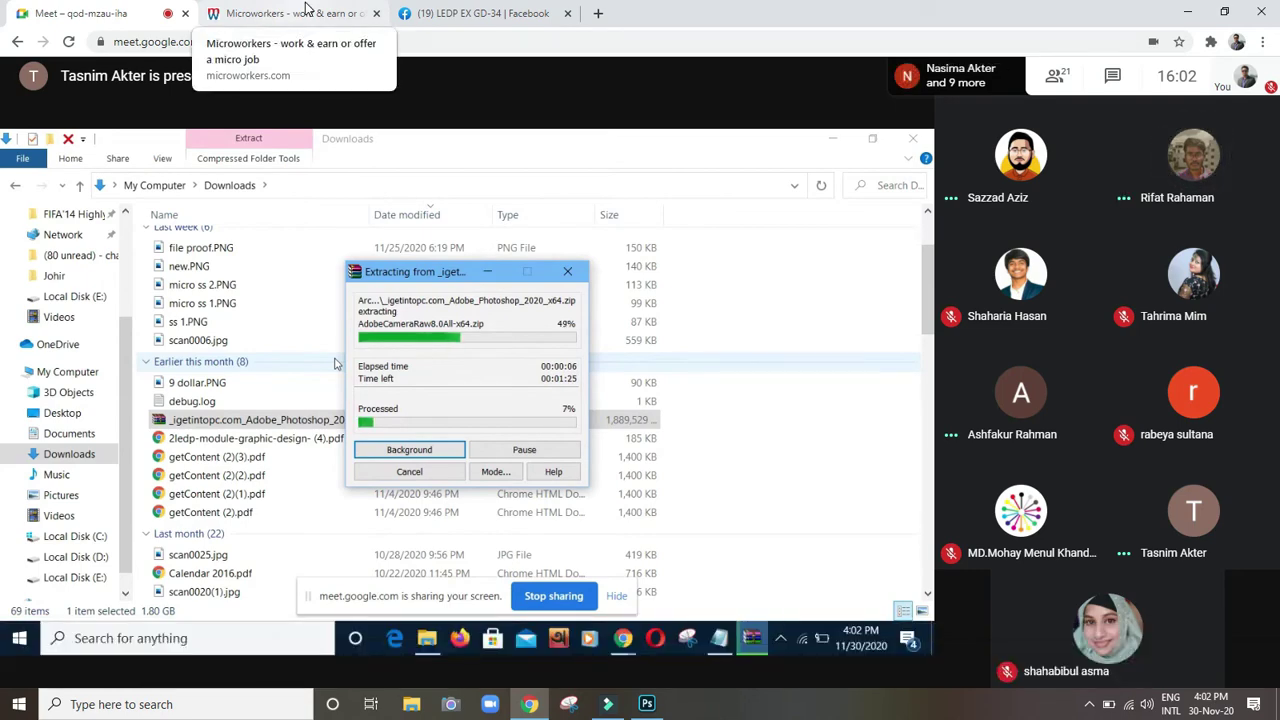
click(457, 18)
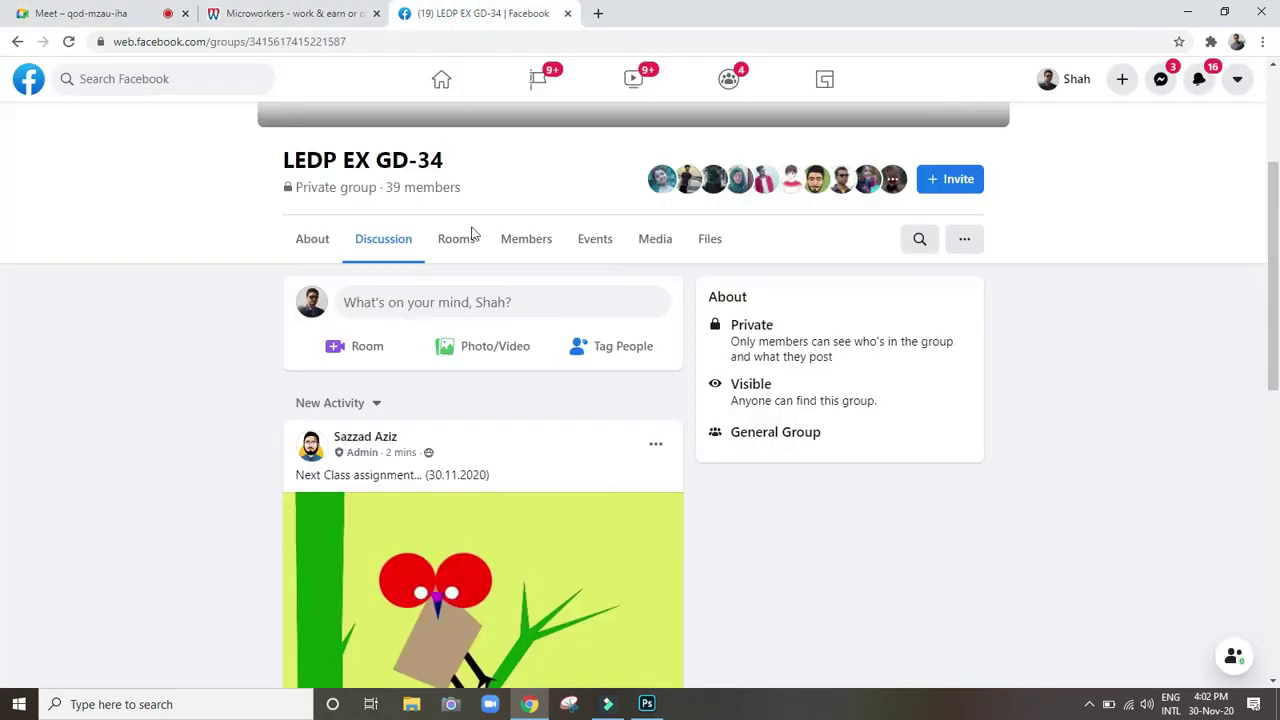
Open the bird assignment picture full size and bring up its context menu
scroll(575, 415, down, 3)
scroll(575, 415, down, 2)
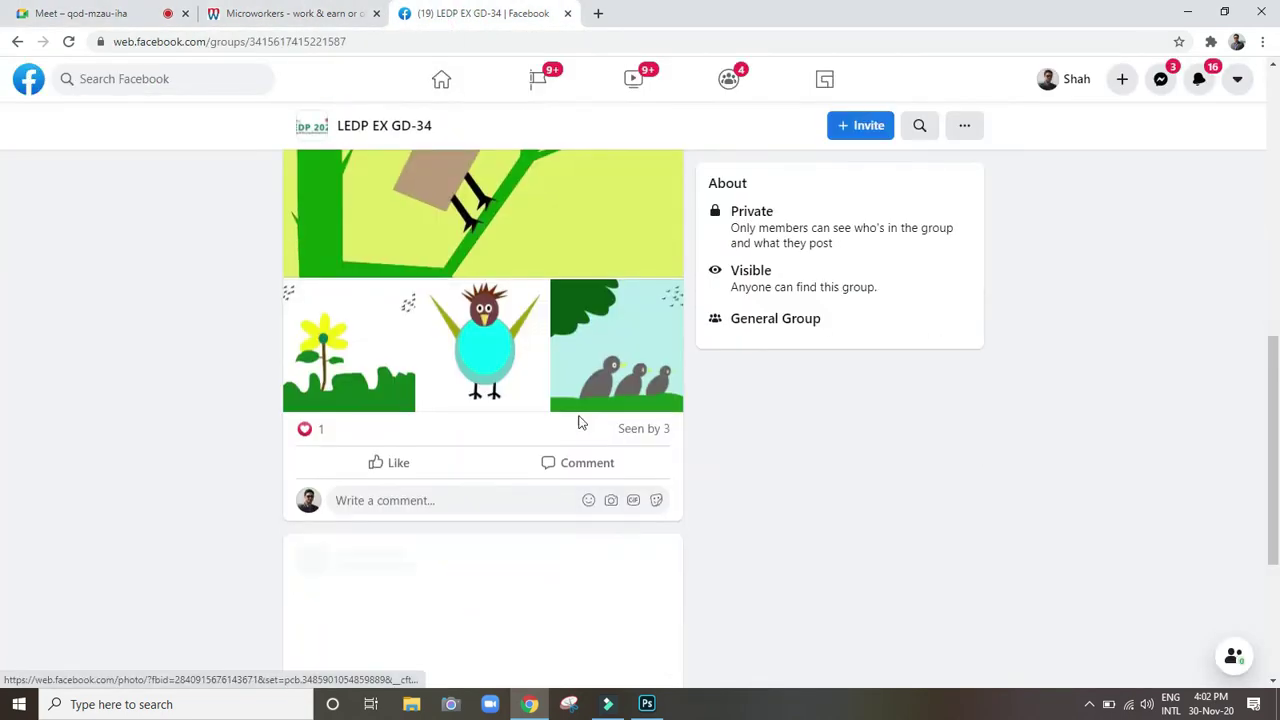
scroll(420, 380, up, 1)
scroll(420, 380, up, 2)
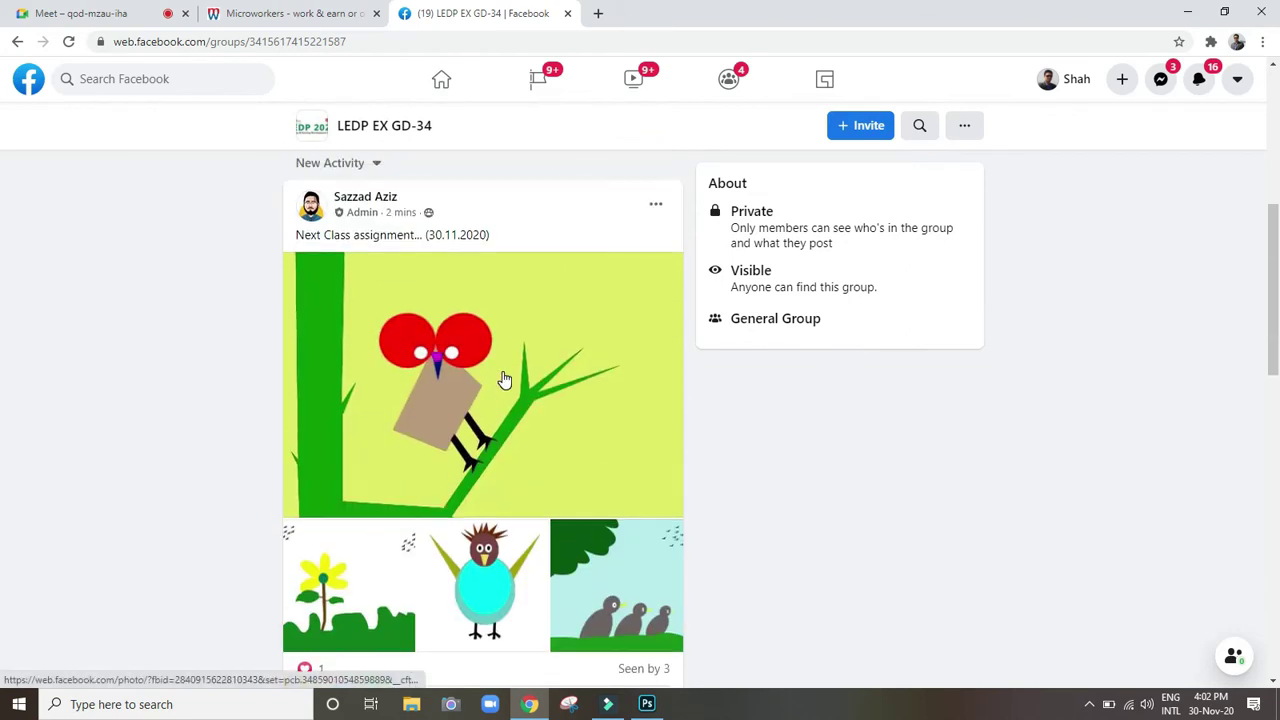
click(505, 380)
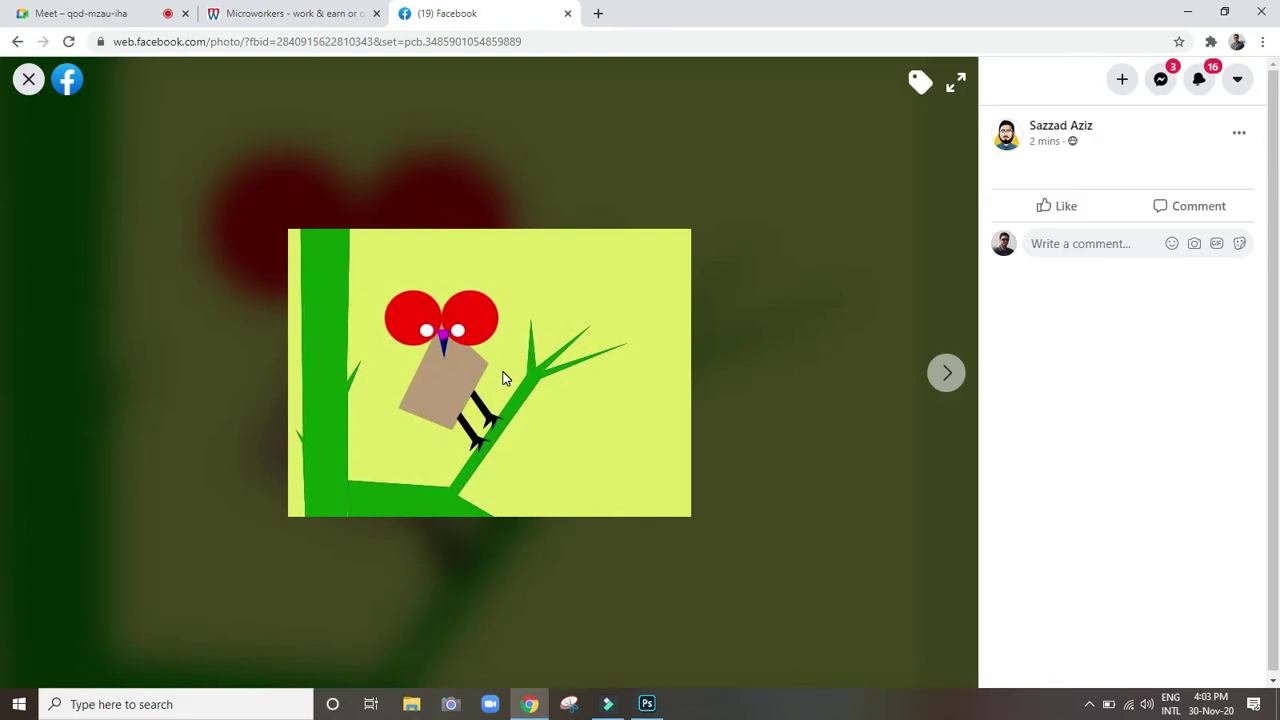
right_click(480, 340)
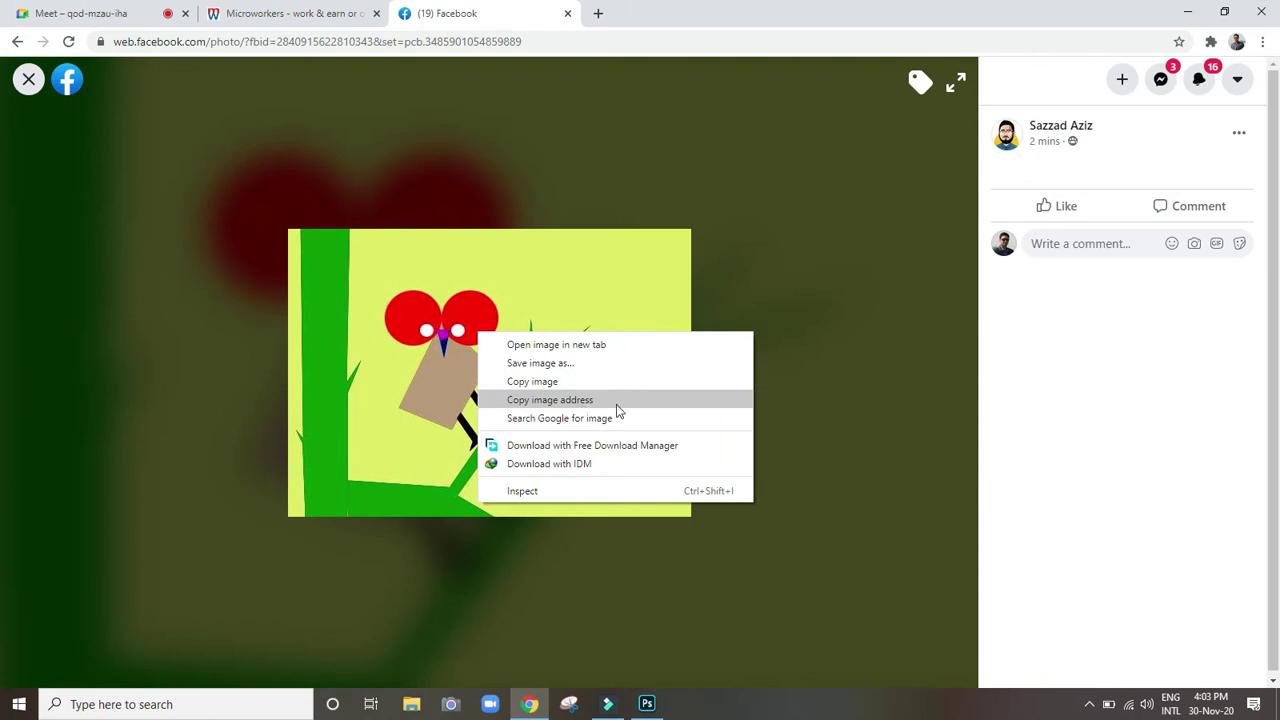
Save the bird picture as GD class 30-11-2020.jpg and go back to Meet
click(563, 364)
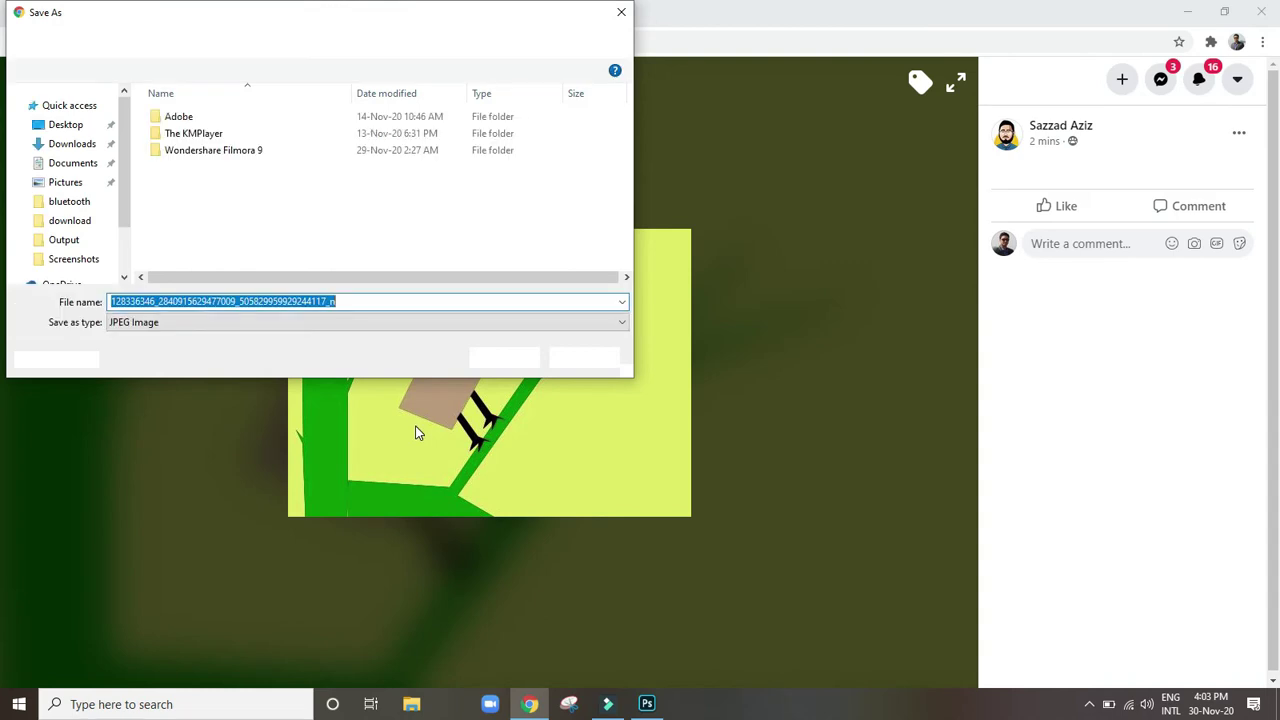
click(383, 303)
drag(383, 303, 66, 302)
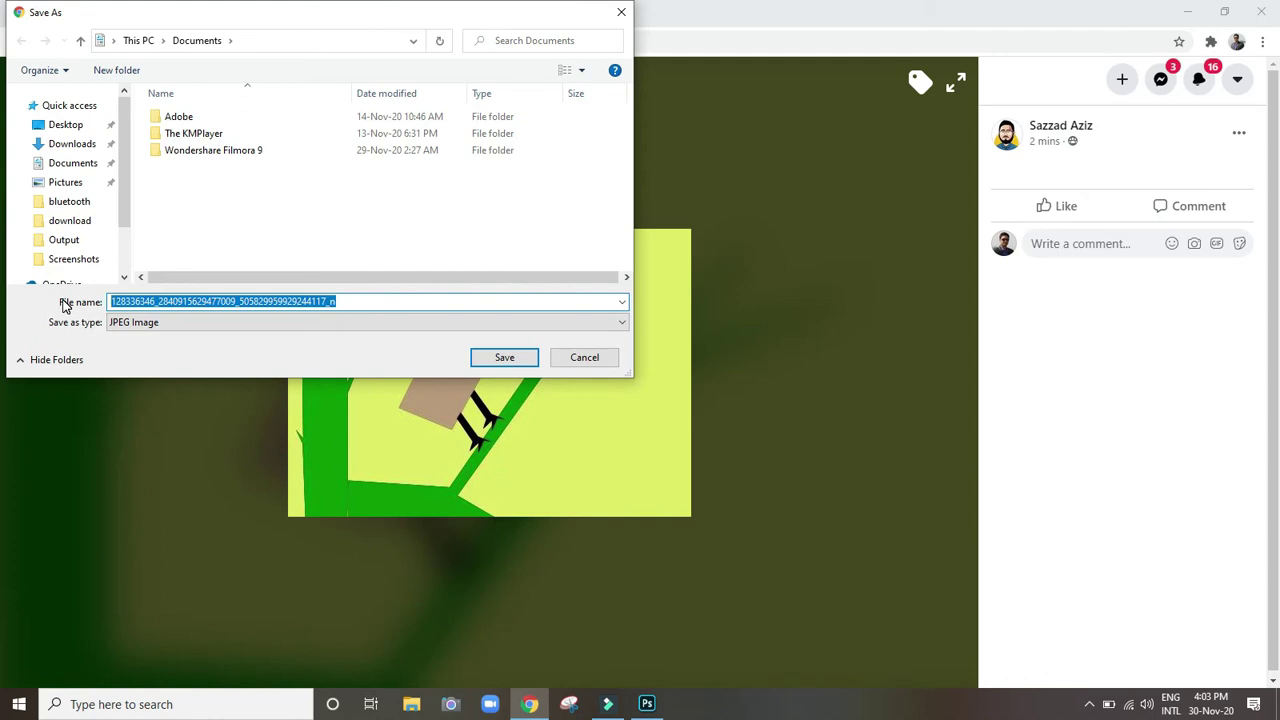
text(GD class 30-11-2020)
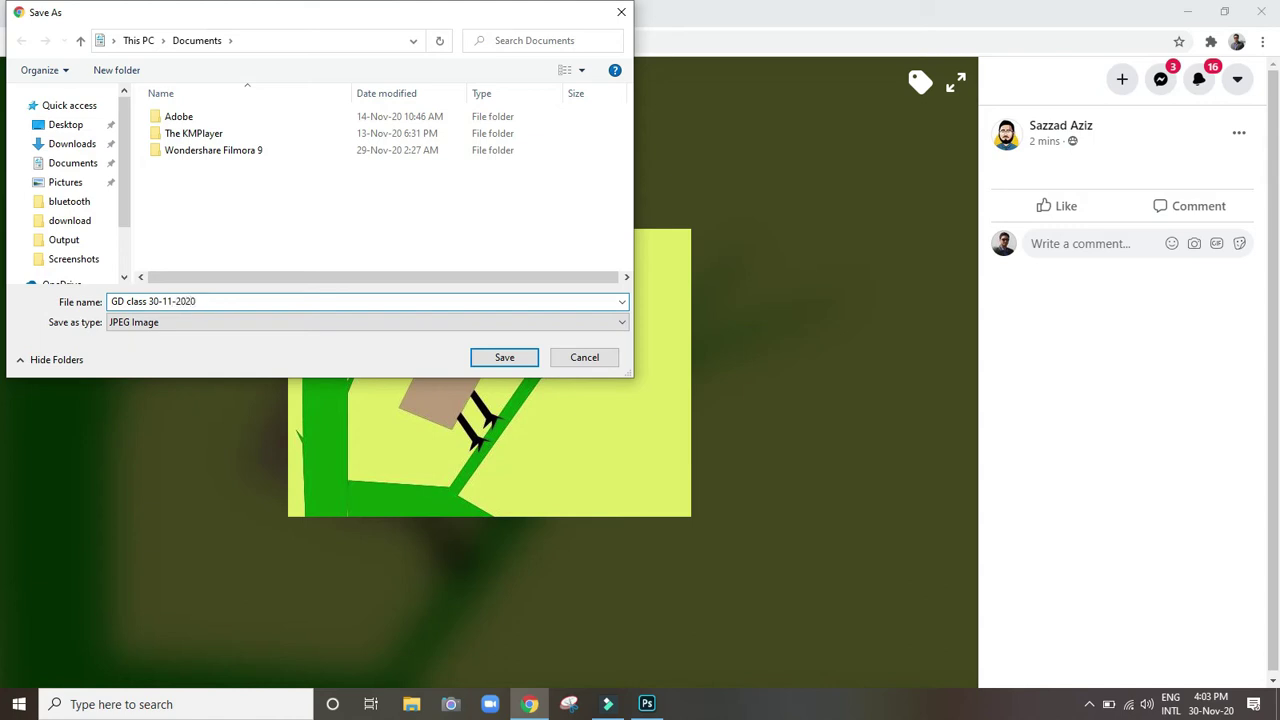
click(505, 358)
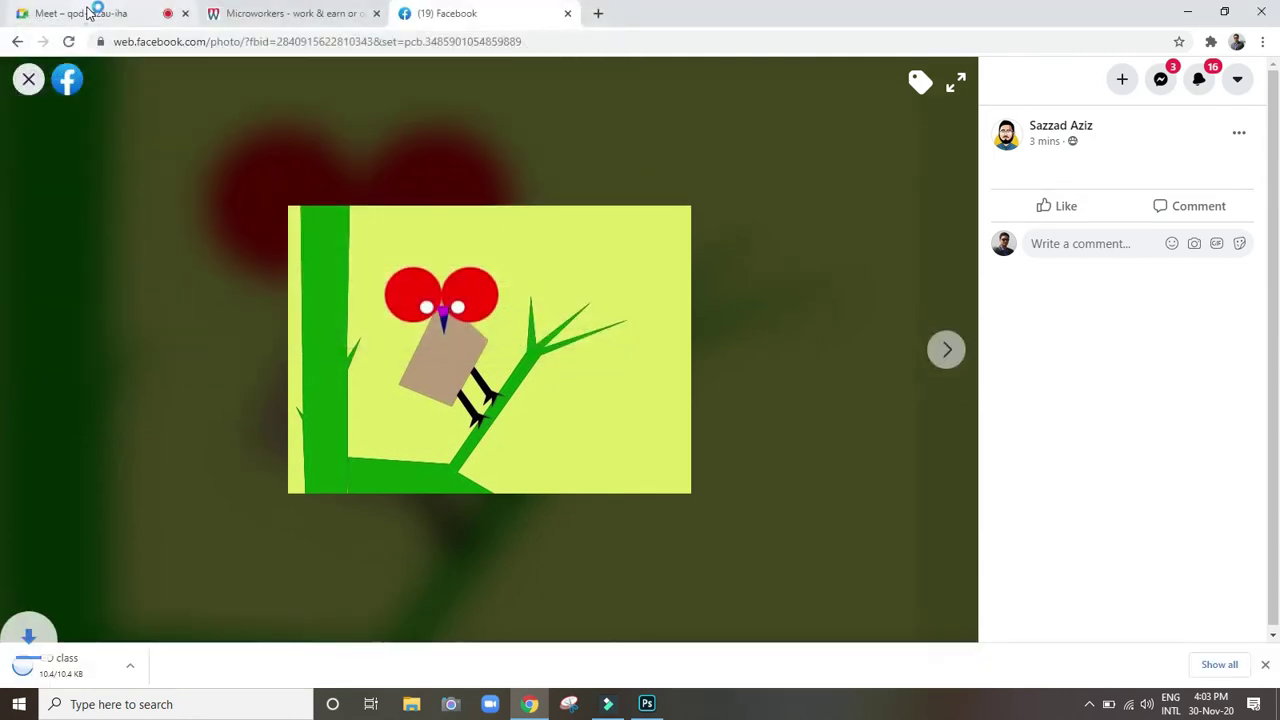
click(87, 10)
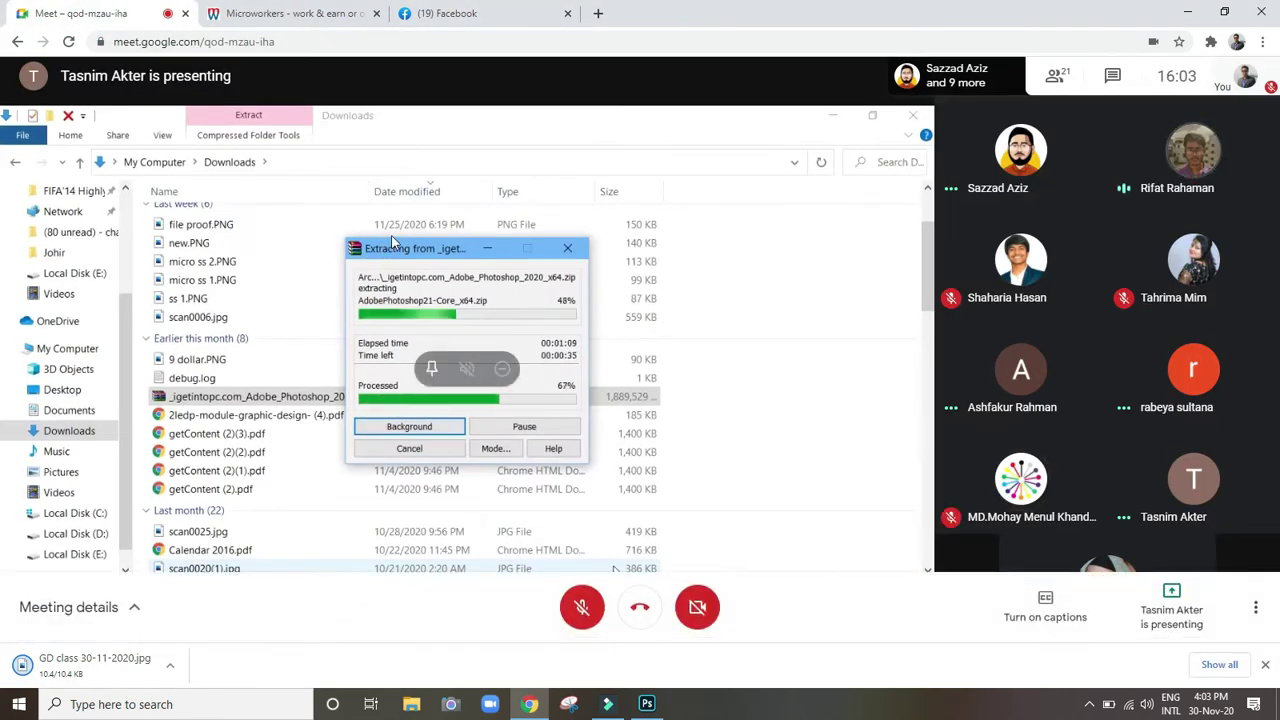
Go to the flower homework picture in the Facebook viewer and start saving it
click(463, 10)
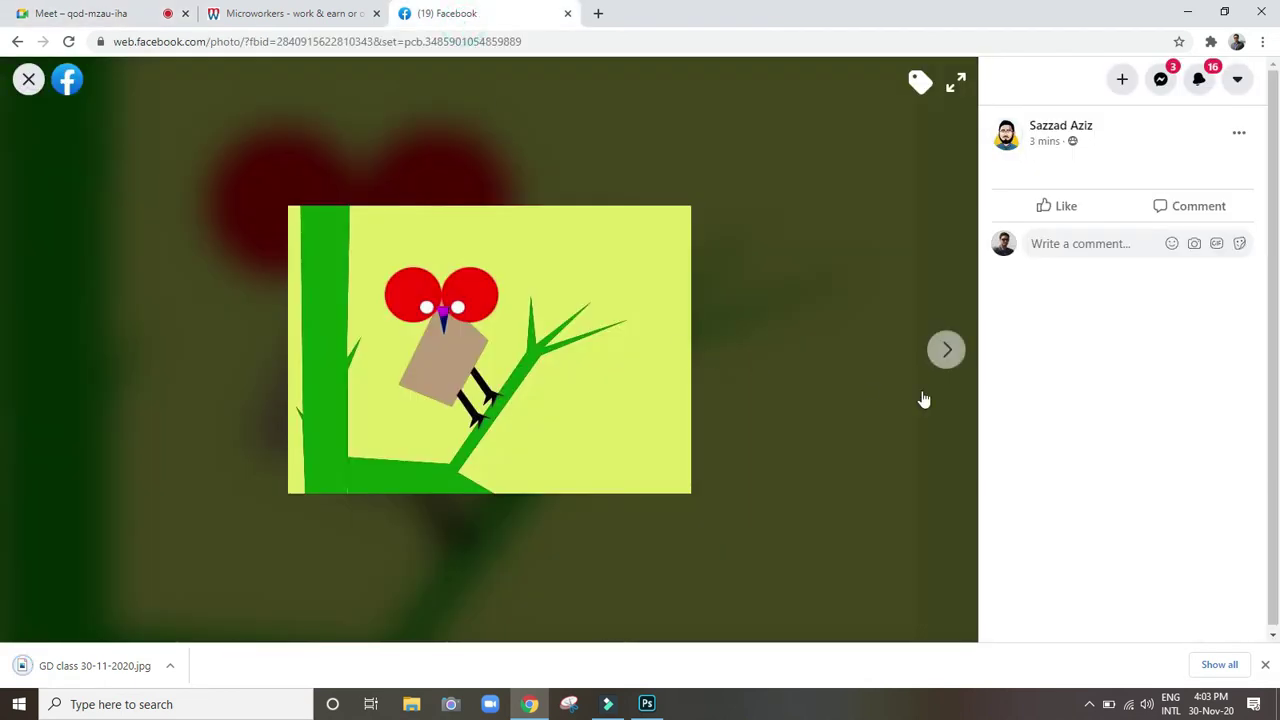
click(950, 352)
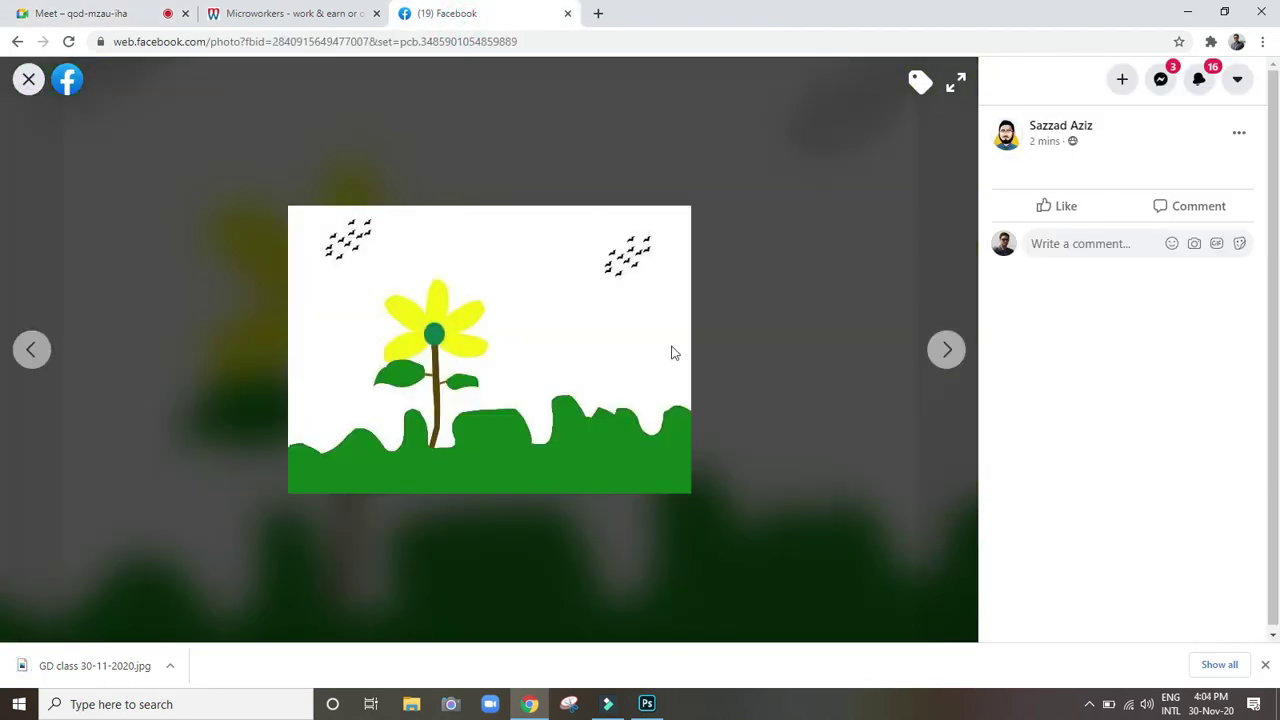
right_click(438, 331)
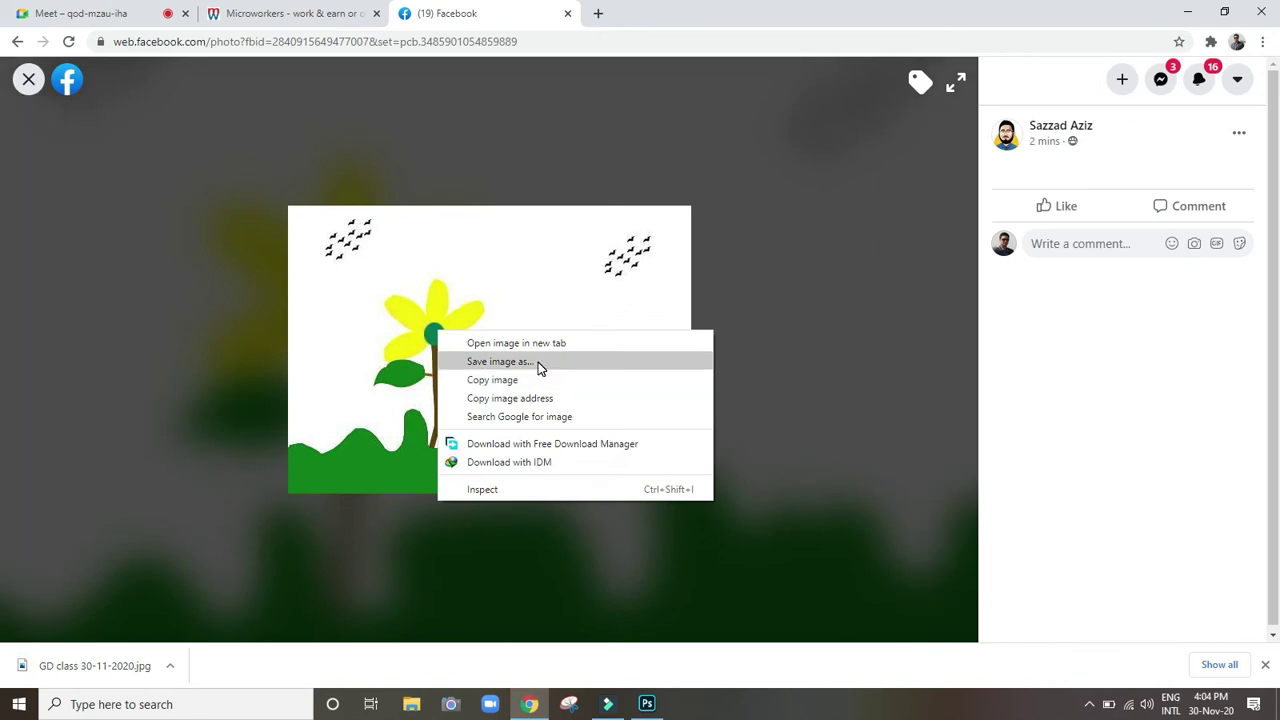
click(538, 362)
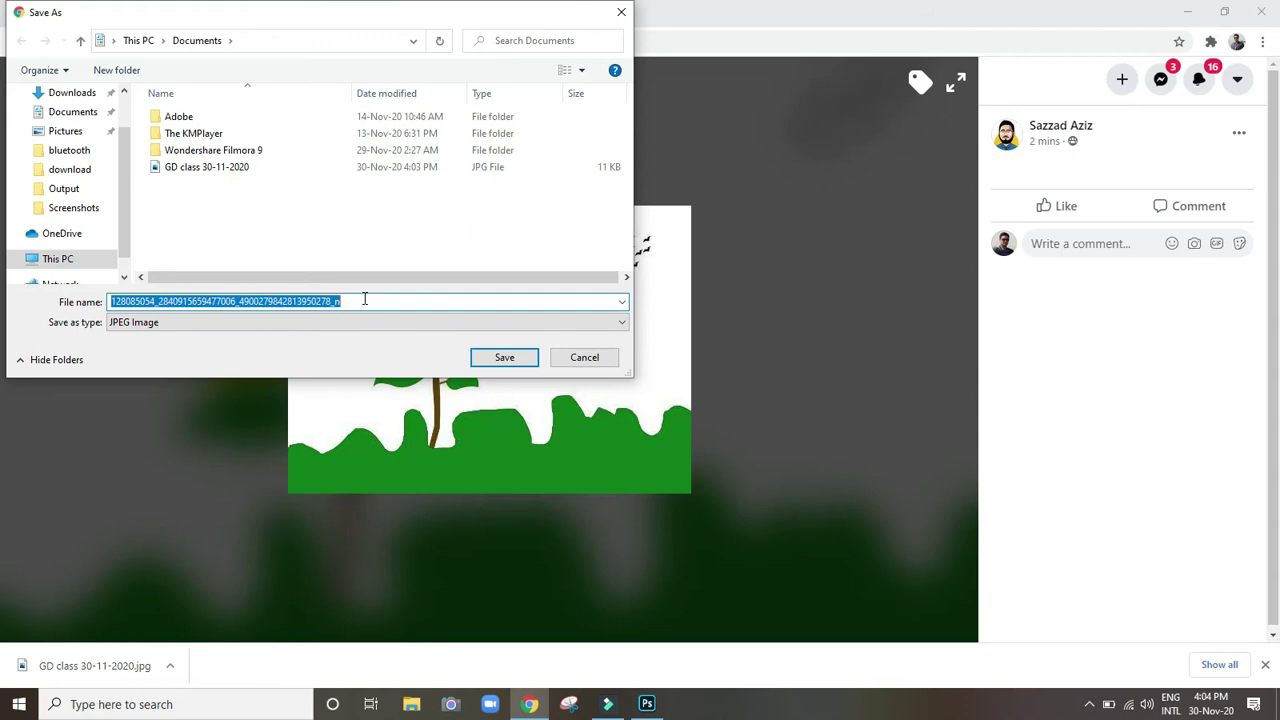
text(GD)
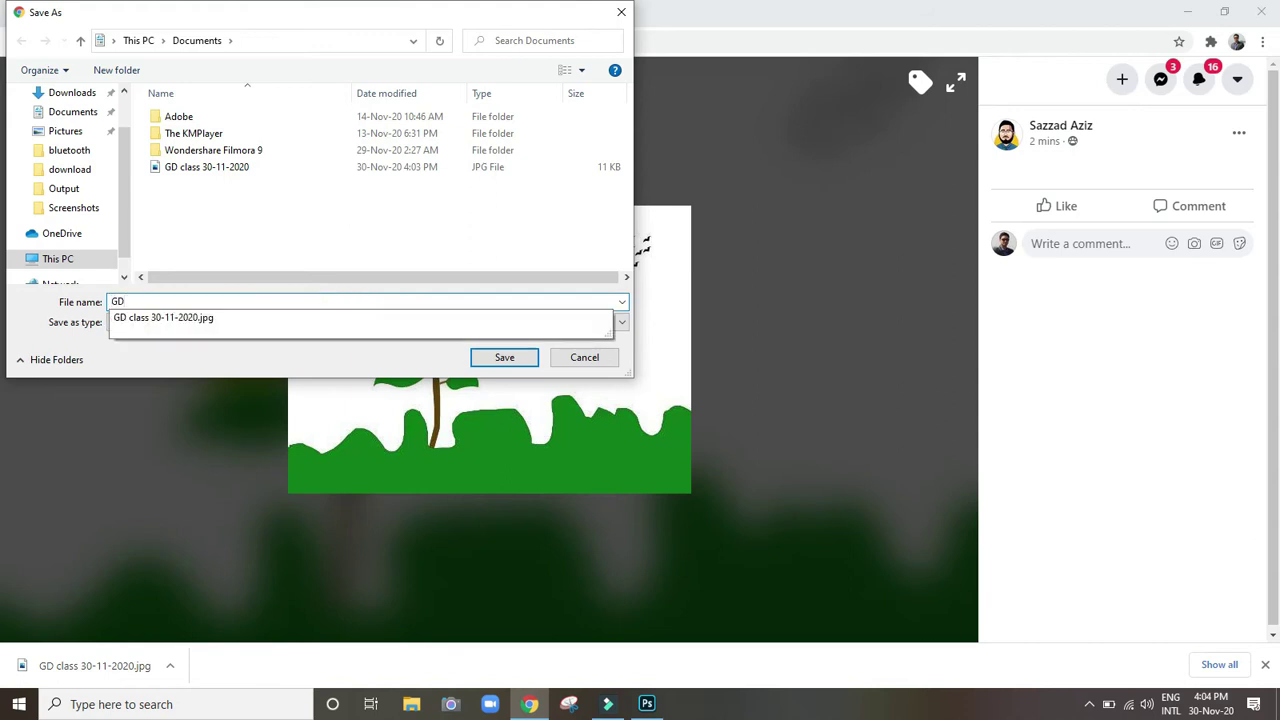
Save it as GD class hw 1.30-11-2020.jpg, then move on to the bird drawing
click(279, 316)
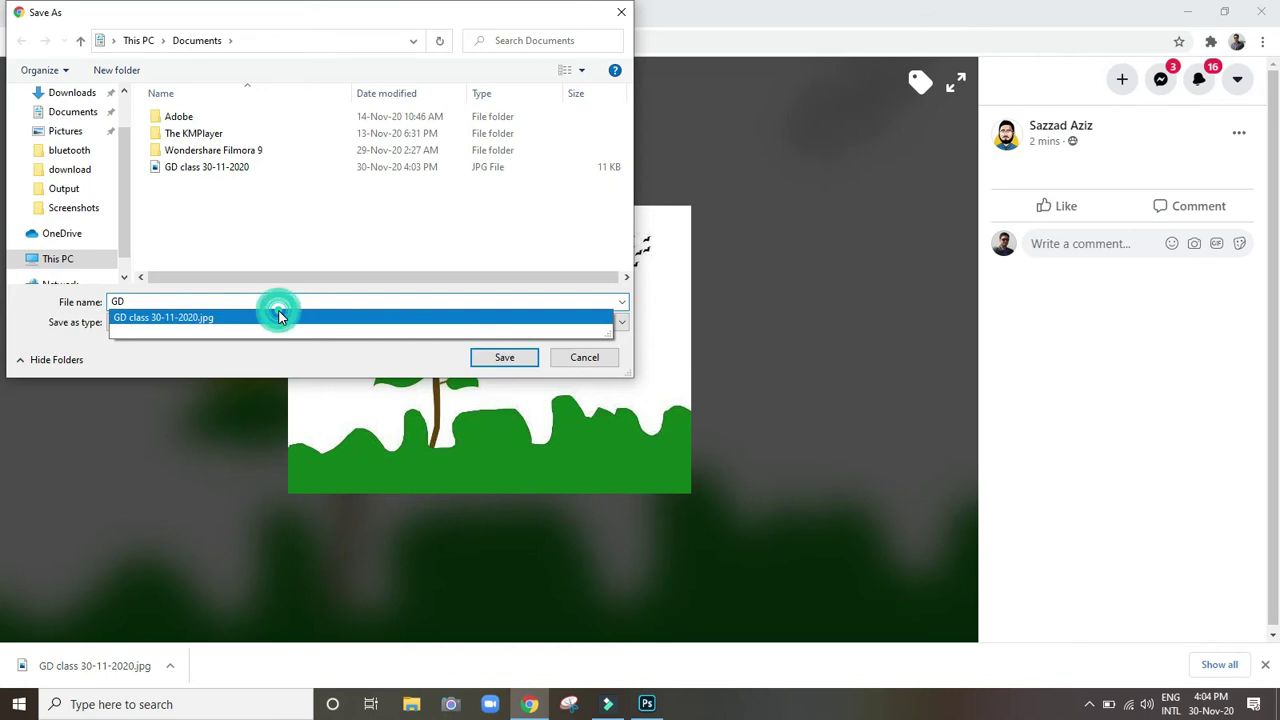
click(200, 301)
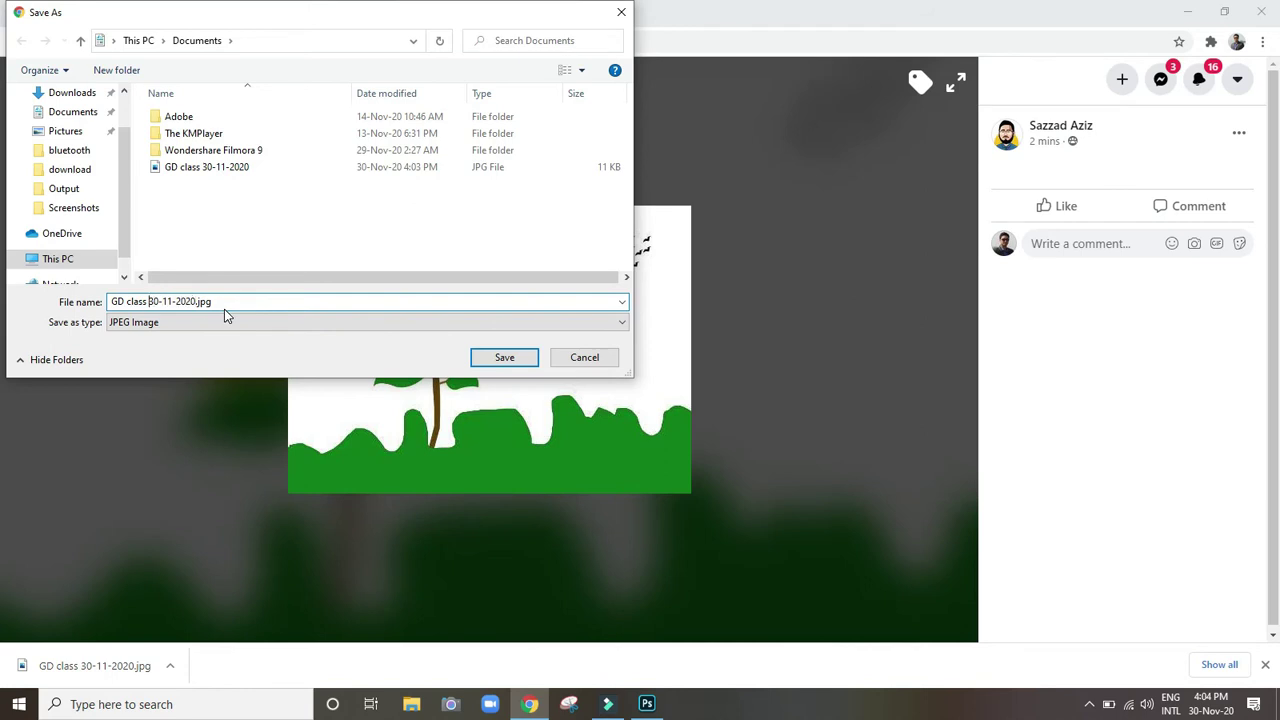
key(BackSpace)
key(Right)
key(Right)
key(Left)
key(Left)
key(Left)
key(Left)
text(hw)
text( 1)
click(502, 358)
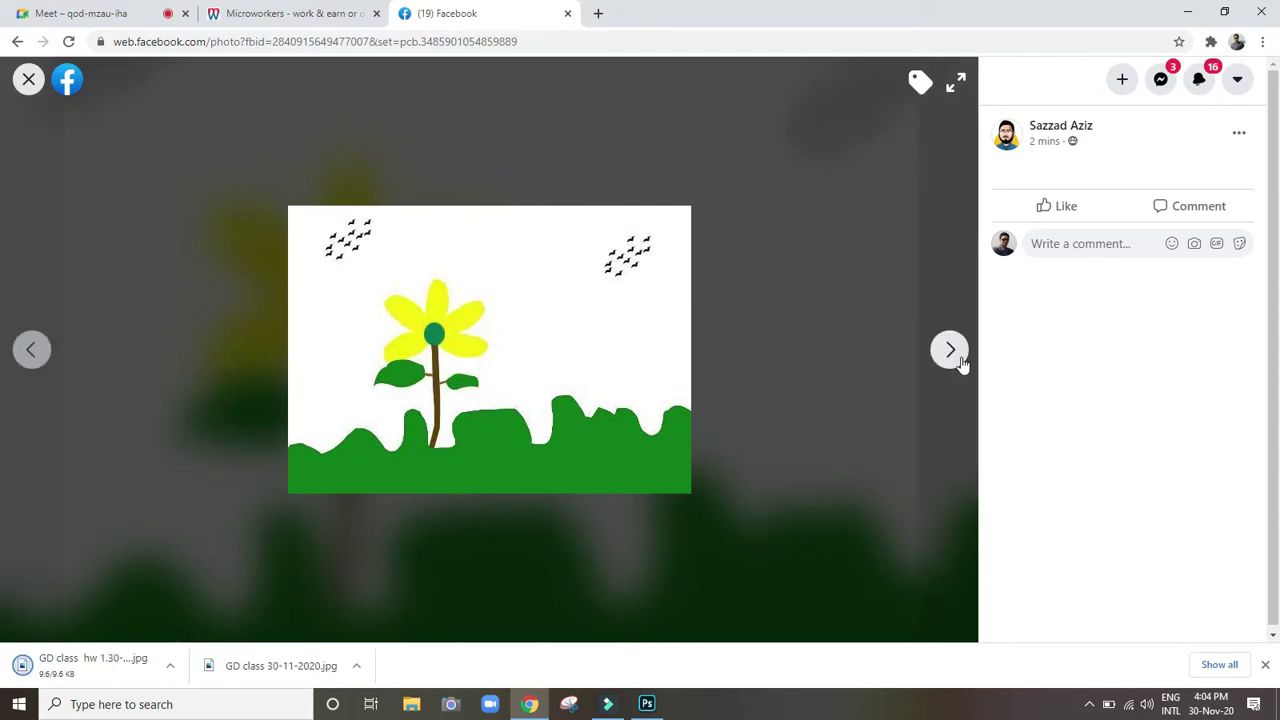
click(955, 355)
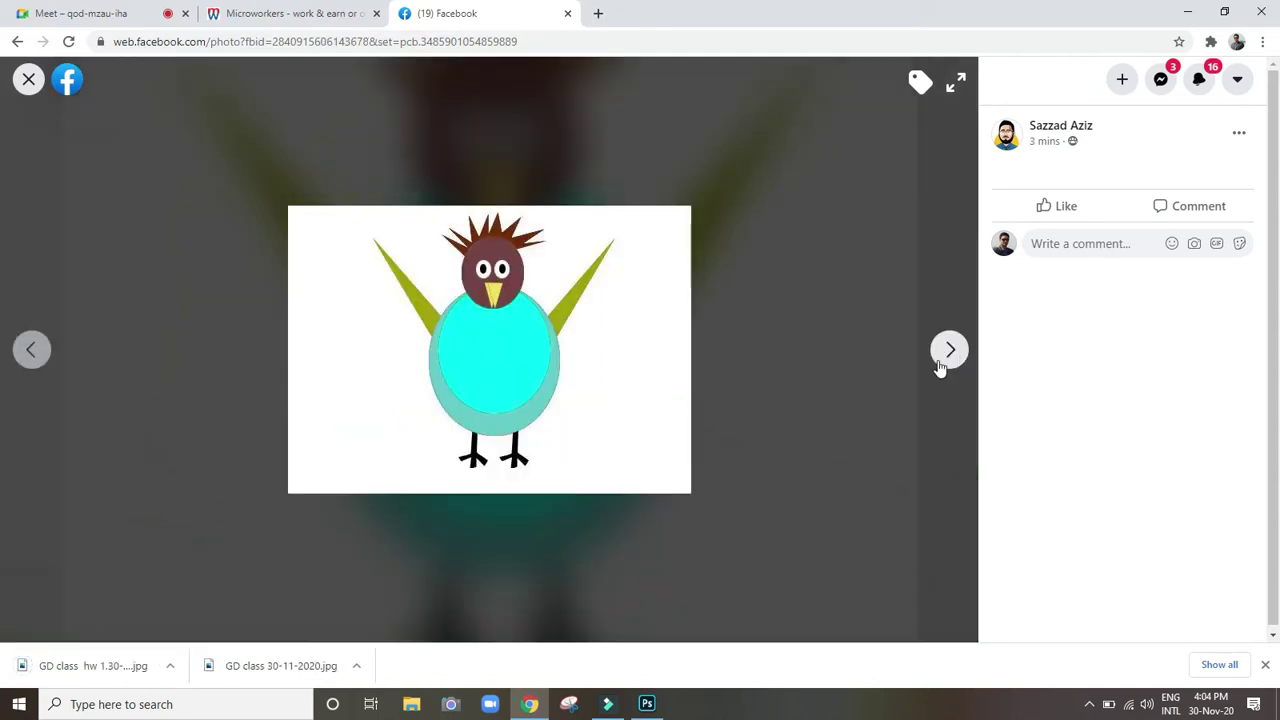
right_click(381, 350)
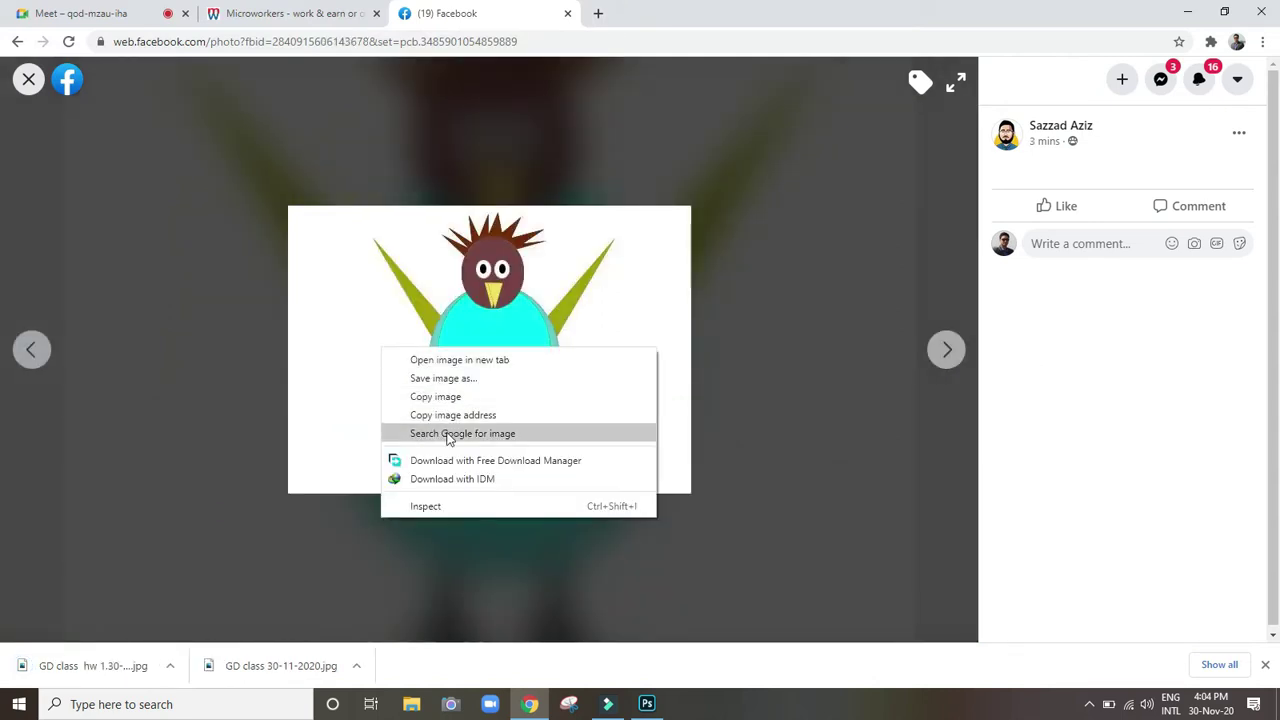
Save the bird drawing as GD class hw 2.30-11-2020.jpg, adapting the hw 1 name
click(491, 380)
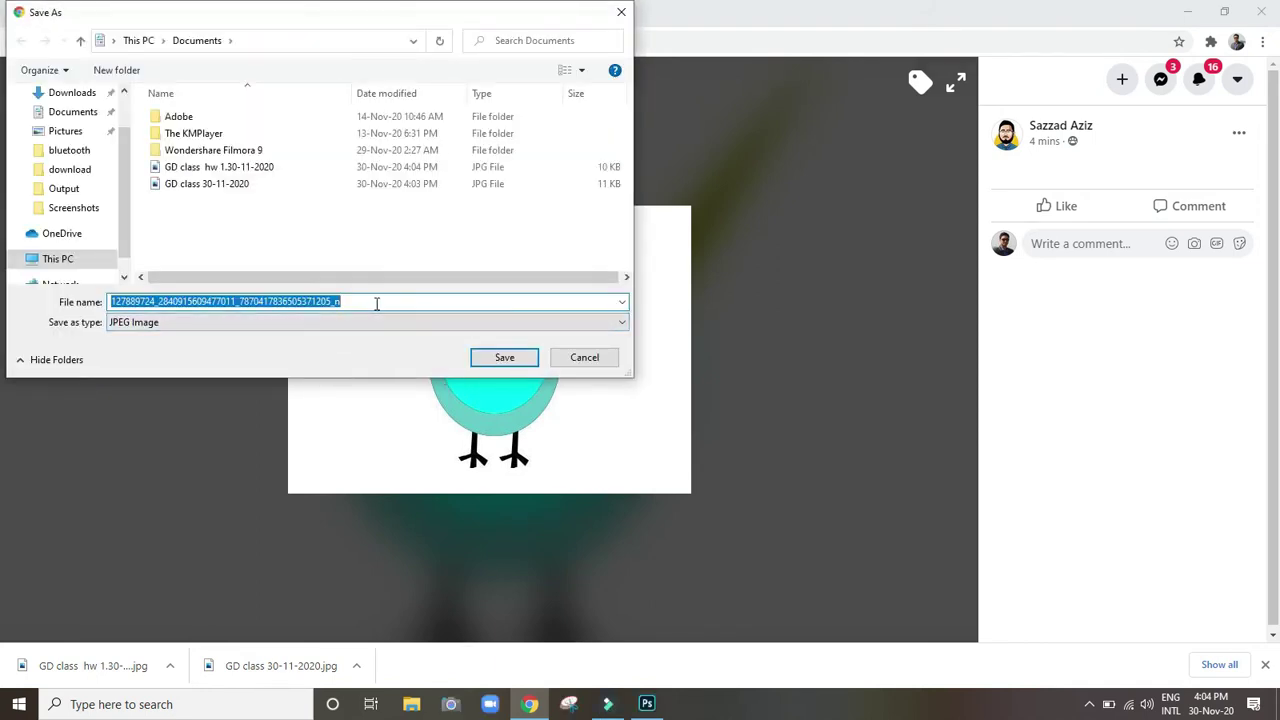
key(BackSpace)
click(376, 303)
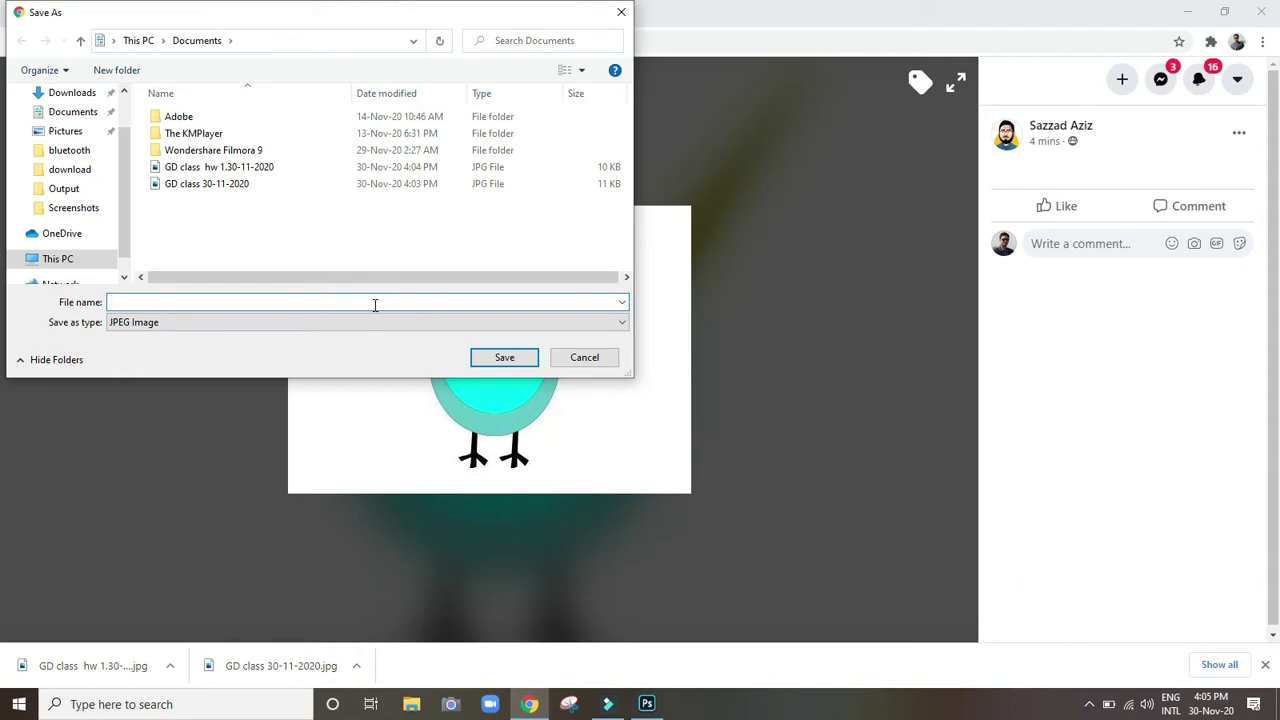
text(GD)
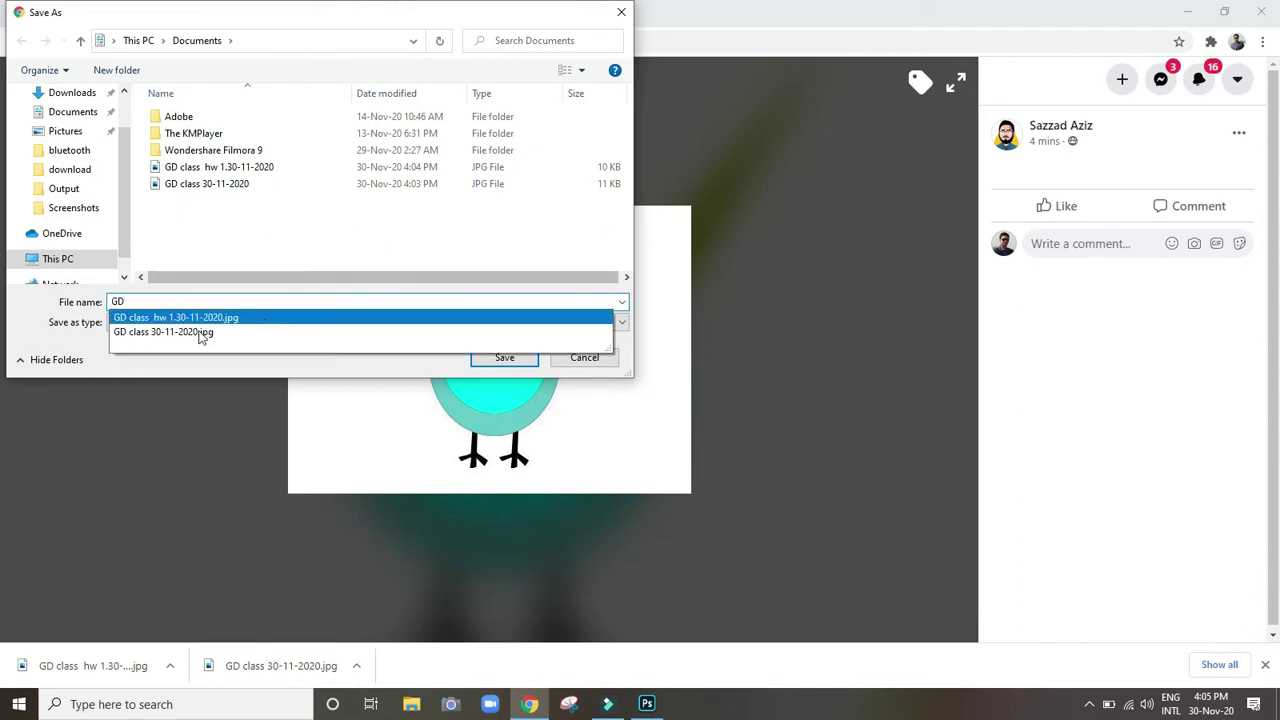
click(190, 318)
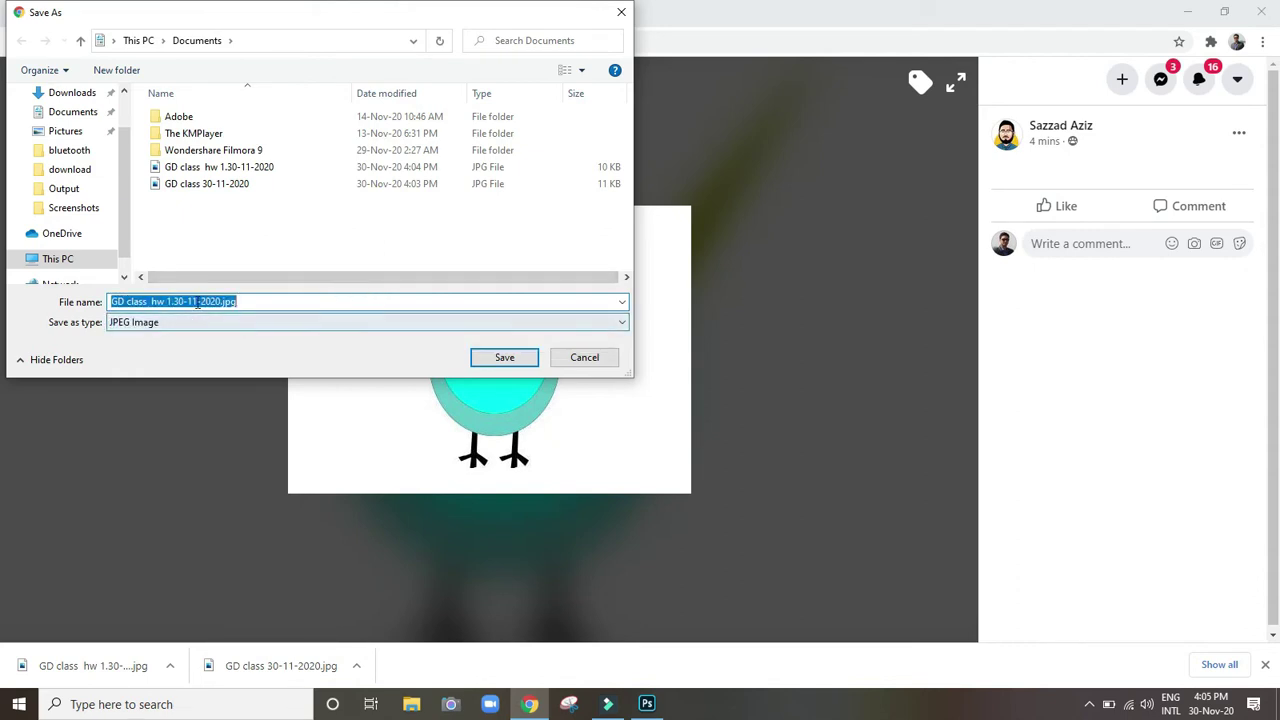
click(175, 301)
text(2)
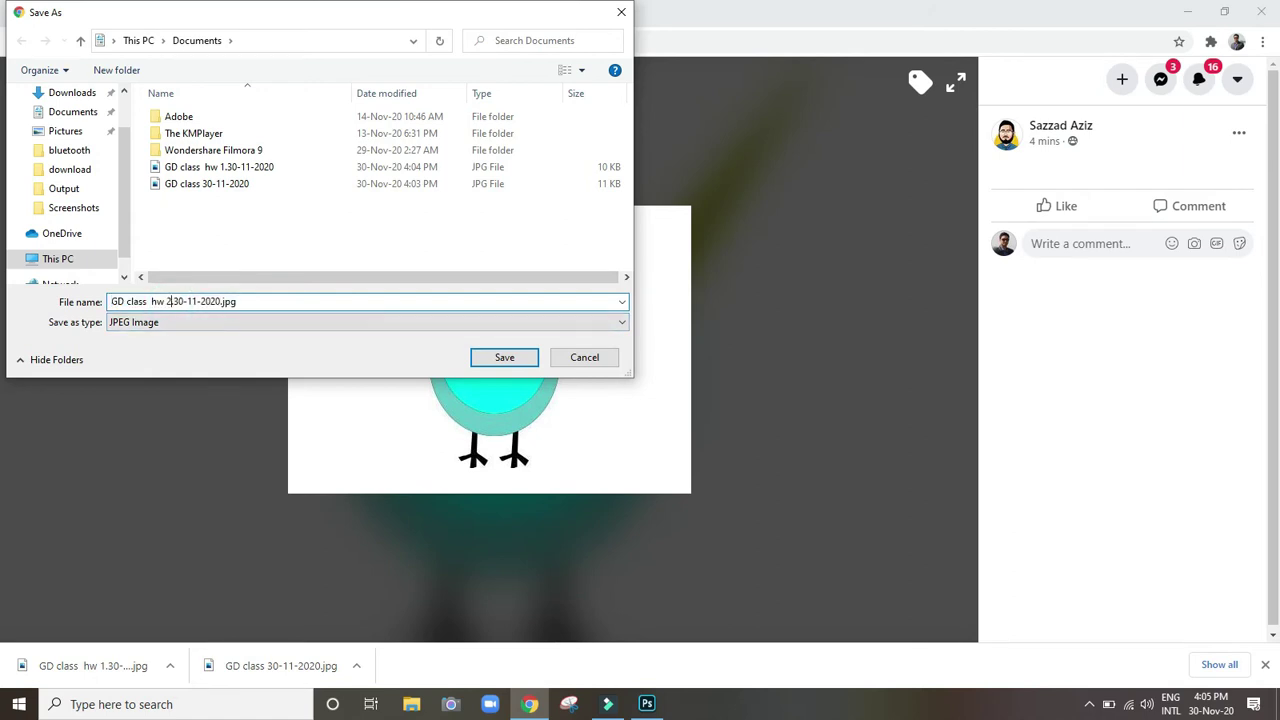
text(.)
click(504, 360)
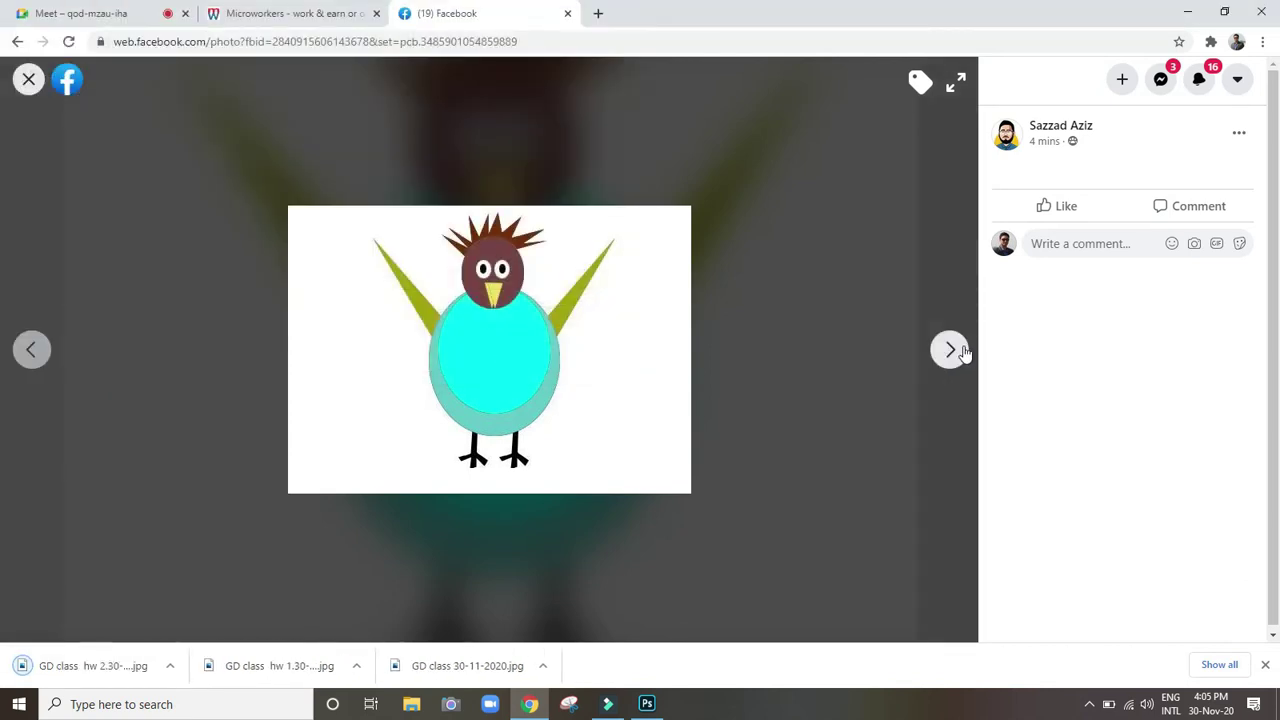
Advance to the three-birds-under-a-tree picture and start saving it
click(961, 351)
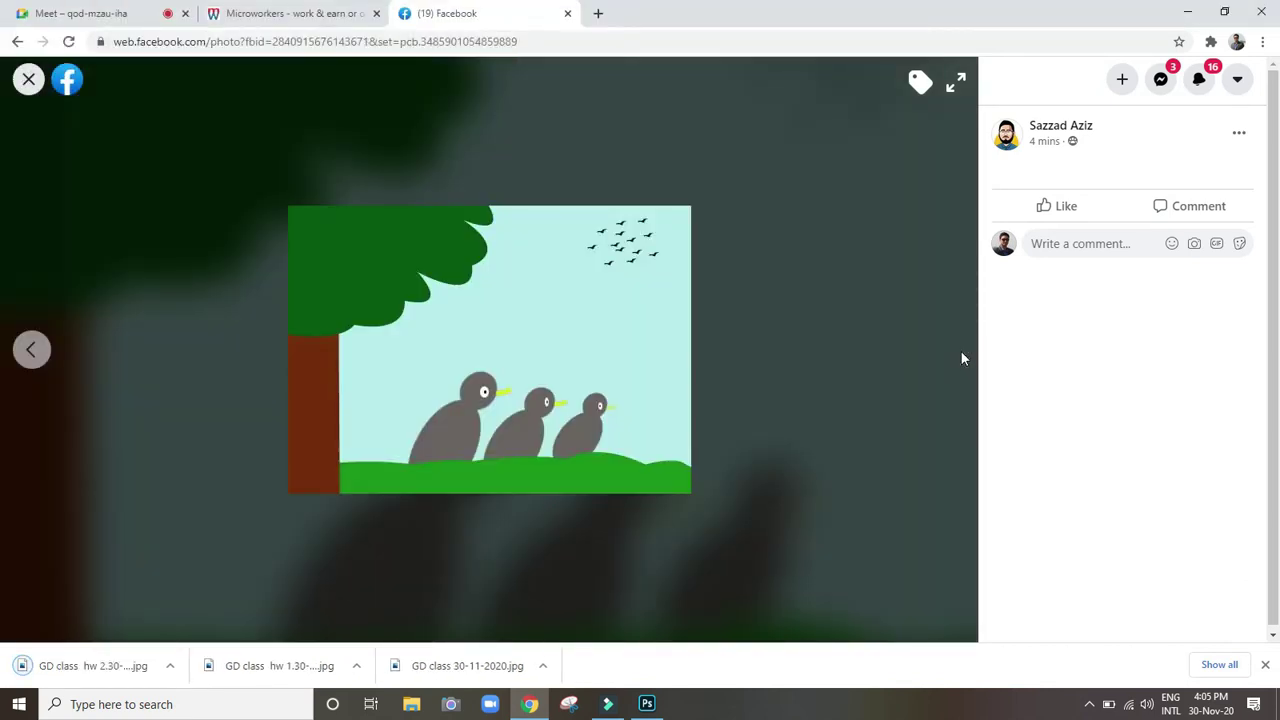
right_click(458, 338)
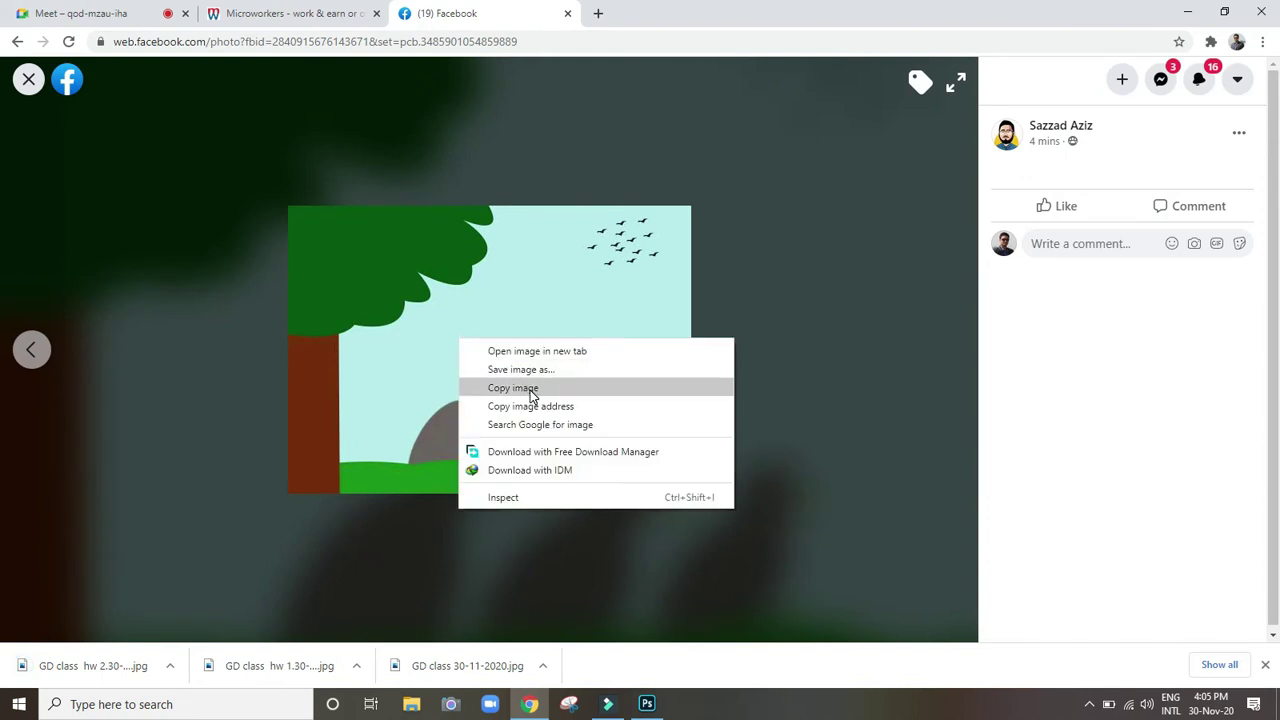
click(530, 369)
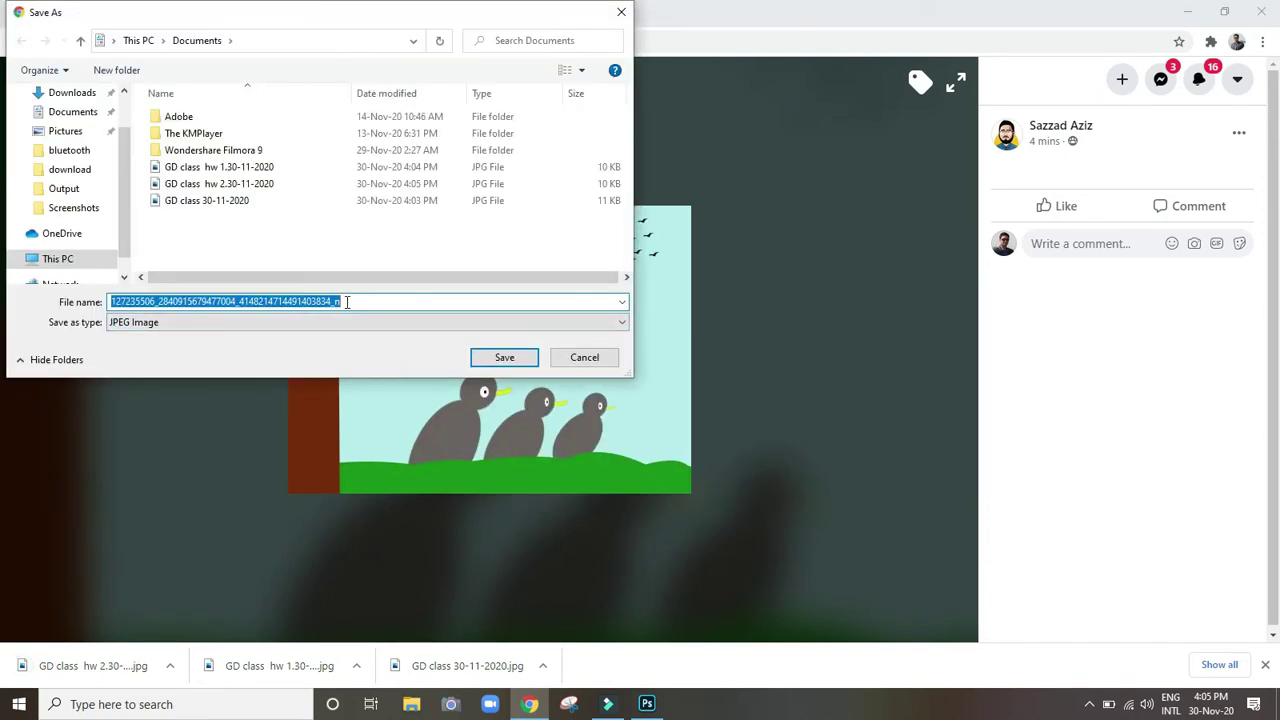
key(BackSpace)
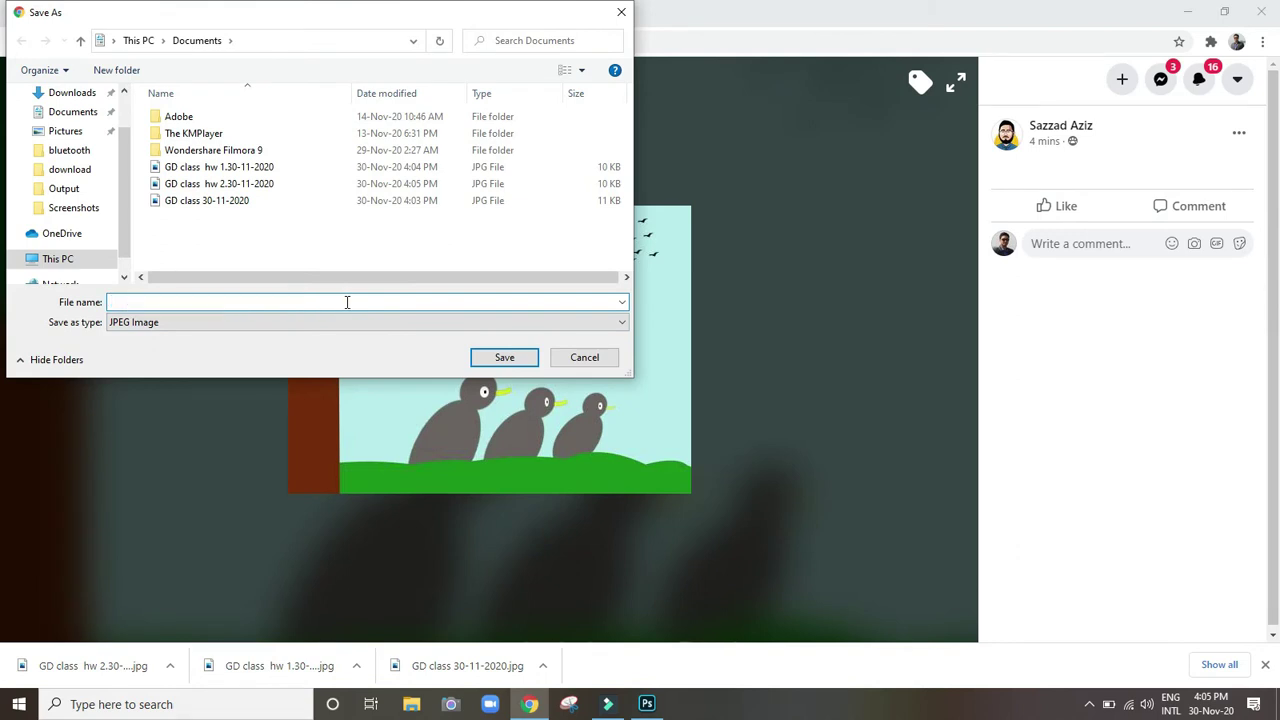
text(GD)
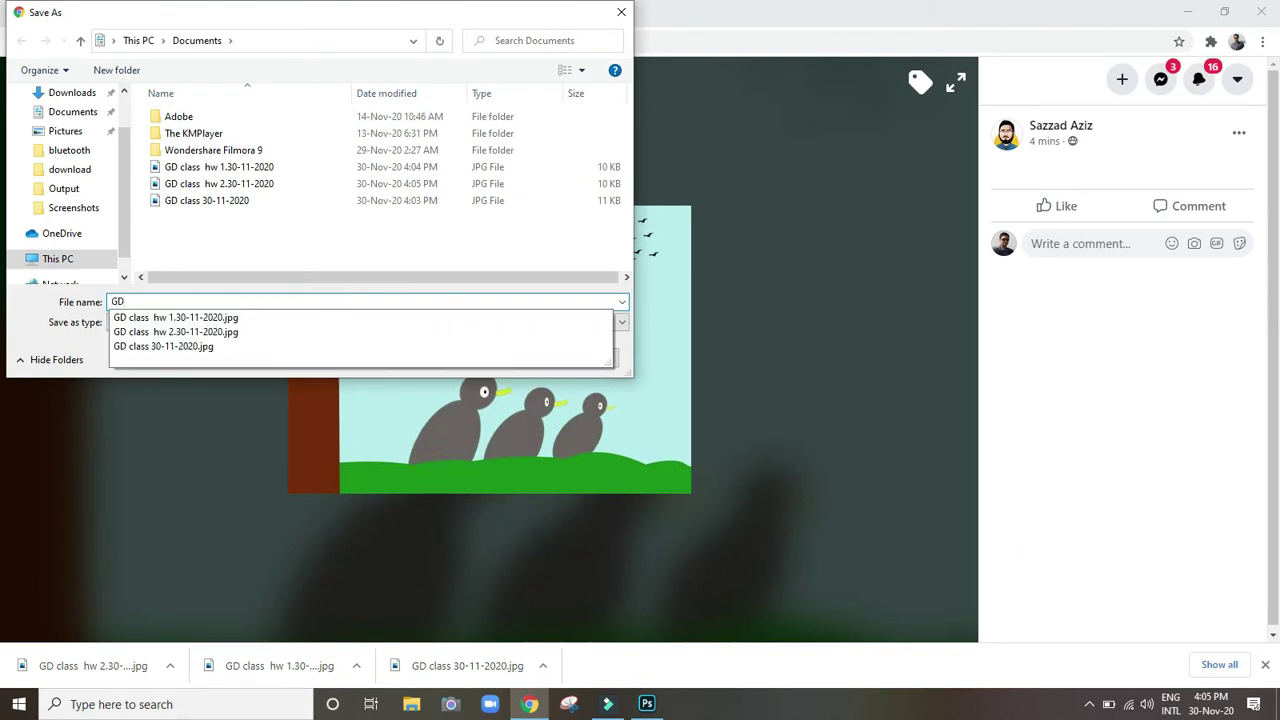
Save it as GD class hw 3.30-11-2020.jpg and return to the Meet call
click(192, 332)
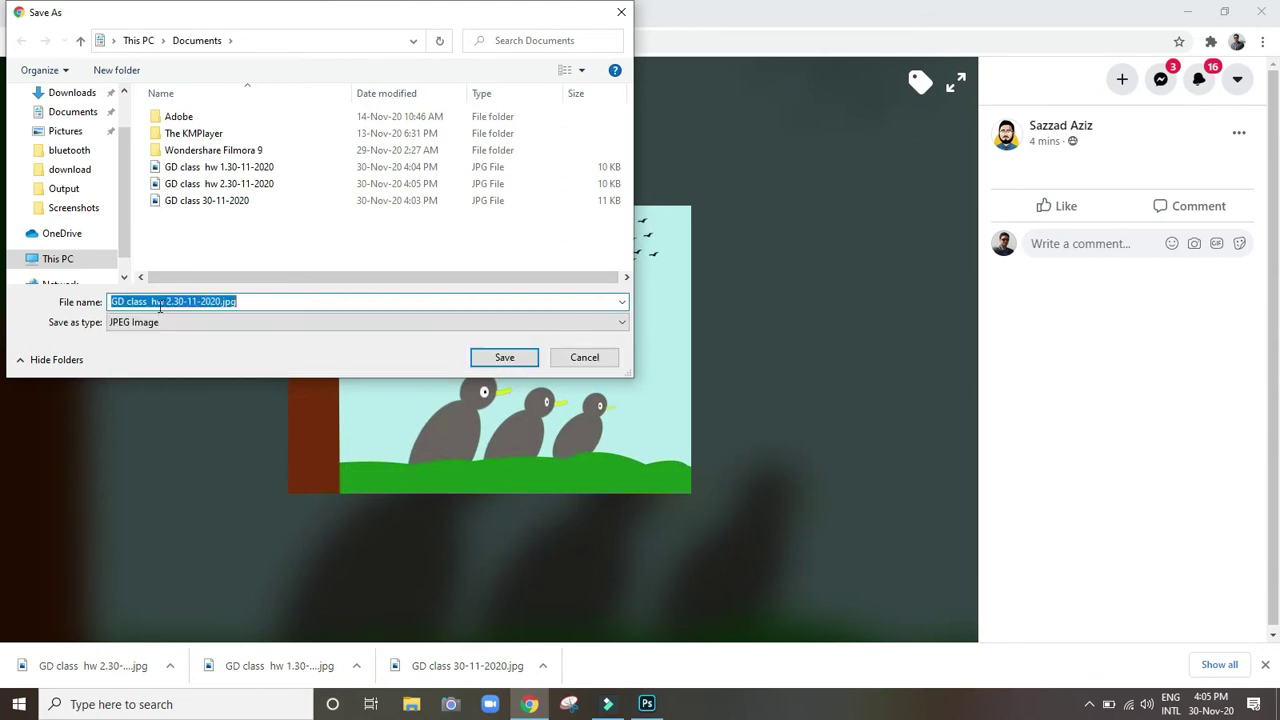
click(168, 301)
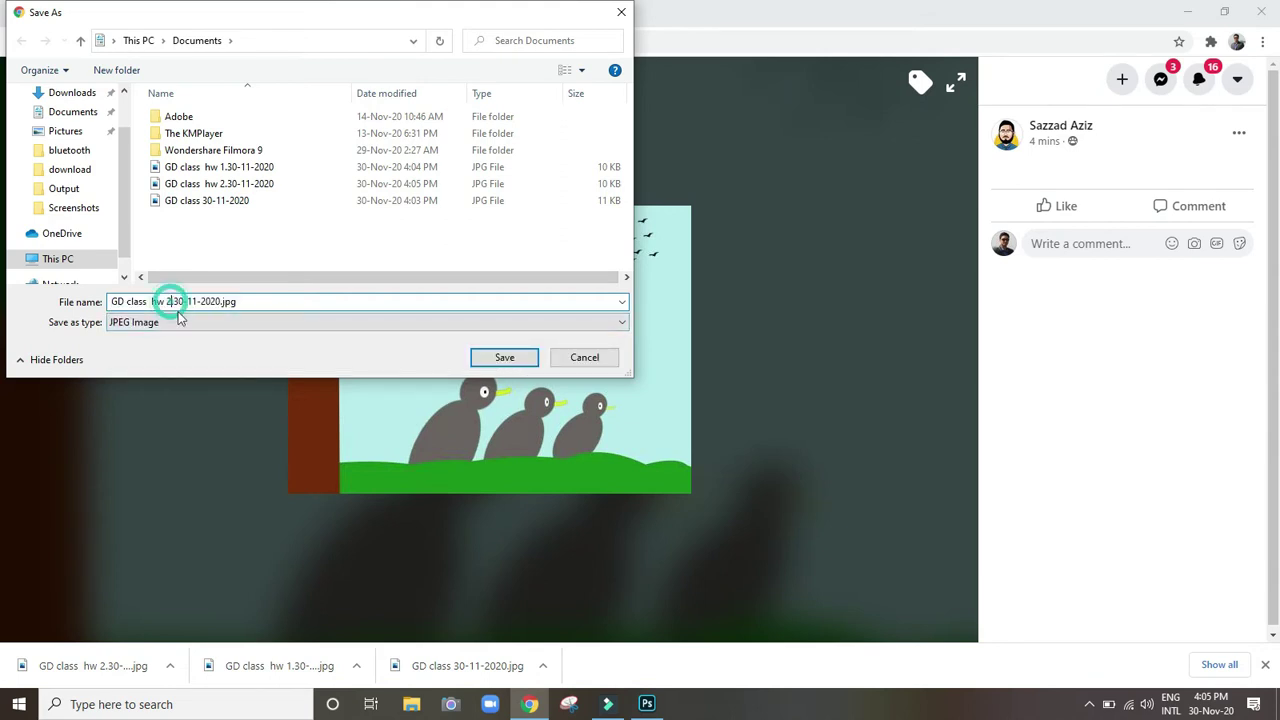
key(BackSpace)
text(3)
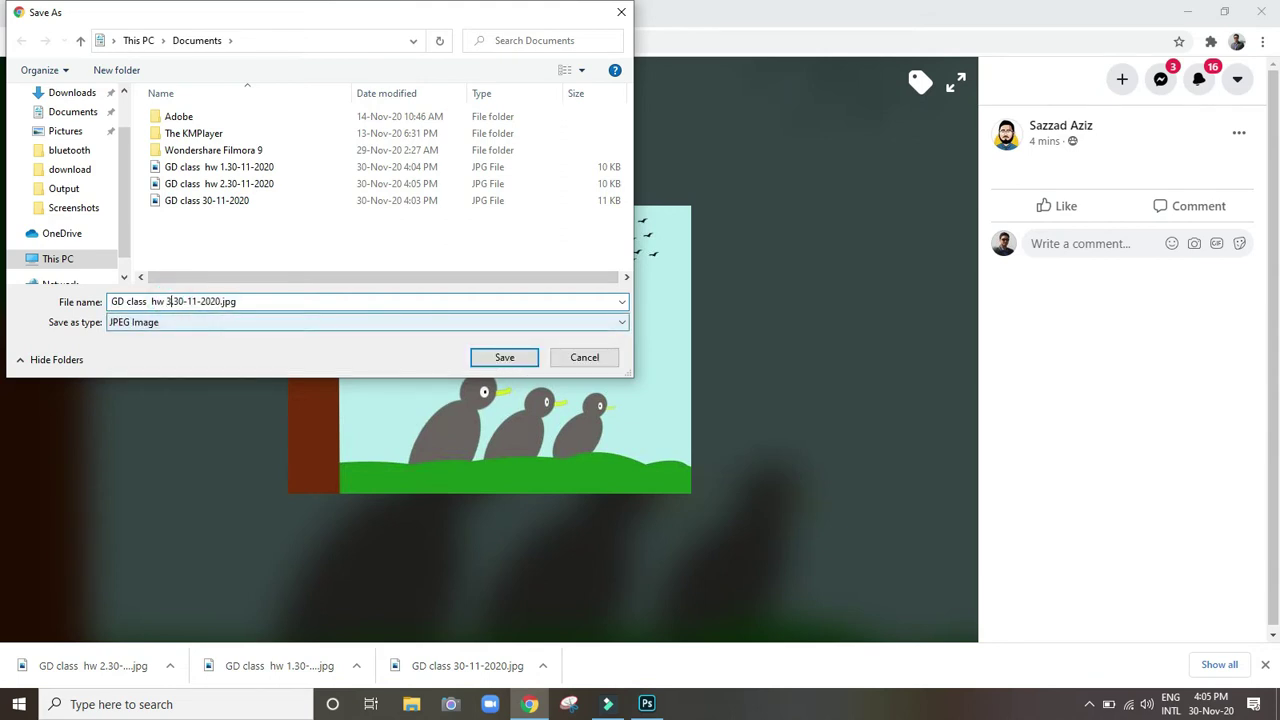
click(516, 357)
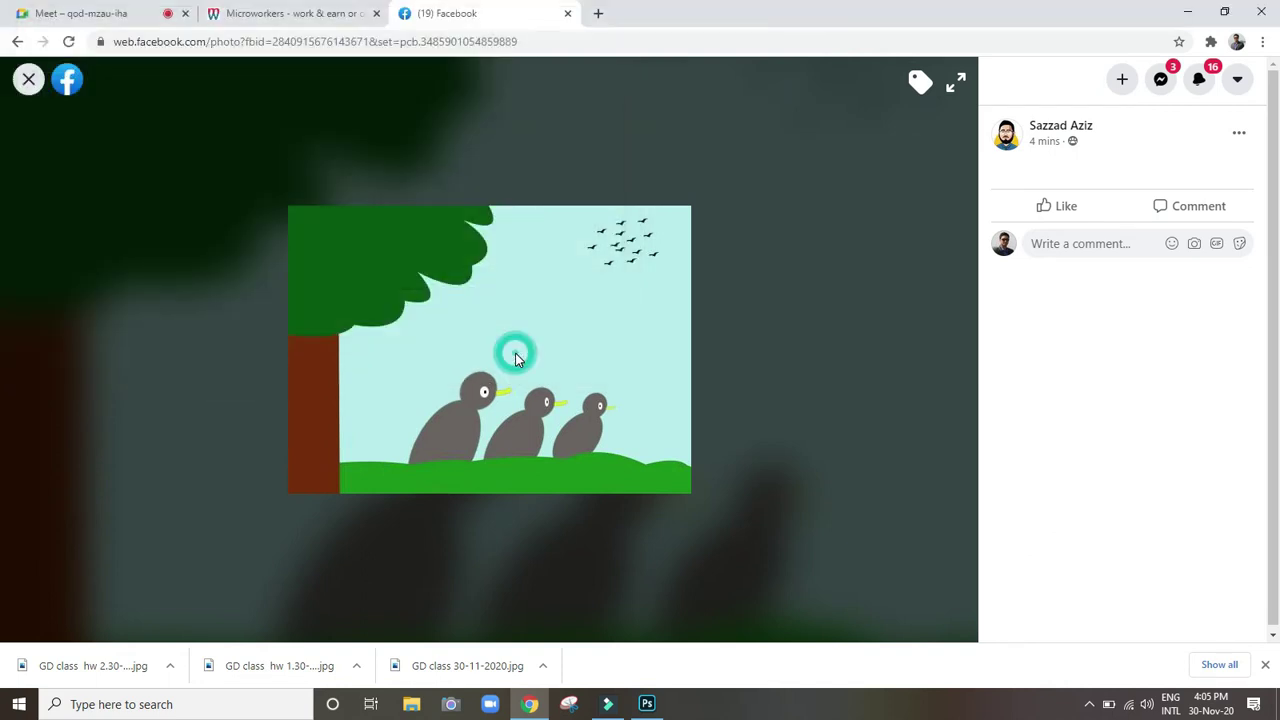
click(84, 13)
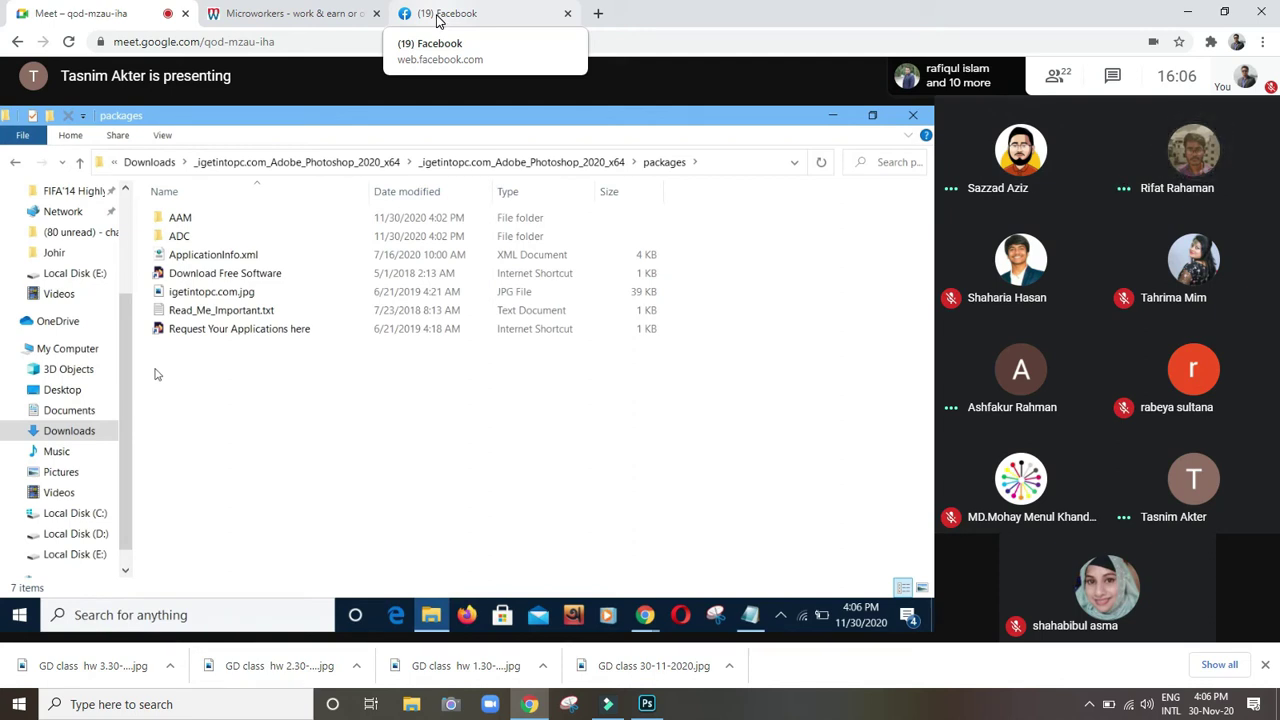
Switch back to the Facebook tab showing the three-birds homework picture
click(437, 16)
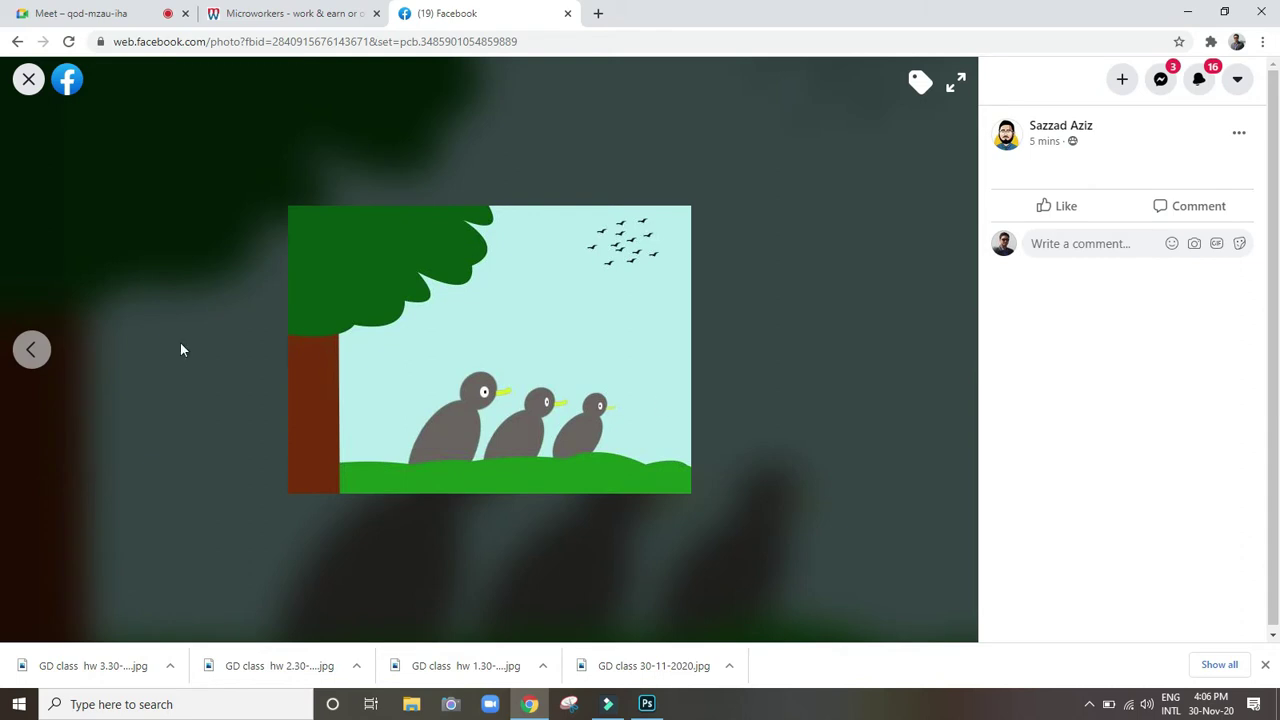
Navigate back to the group post and open the red-bird assignment photo
click(33, 352)
click(38, 355)
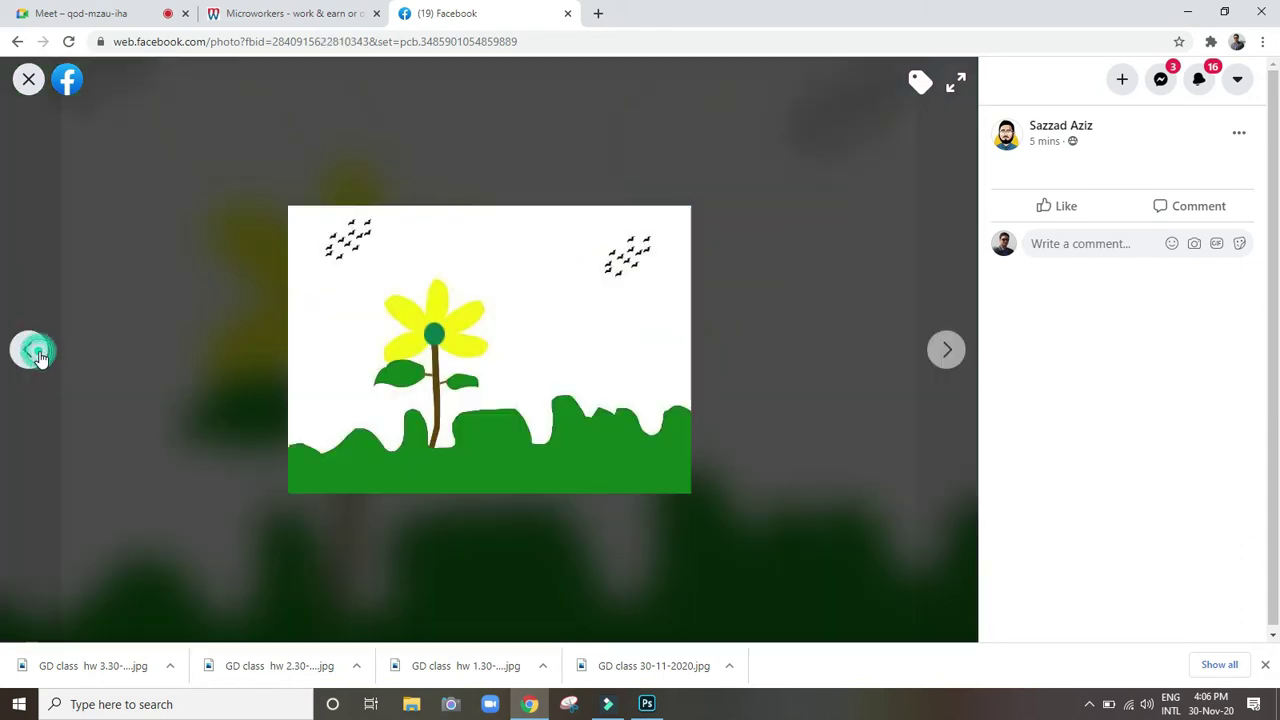
click(38, 355)
click(39, 350)
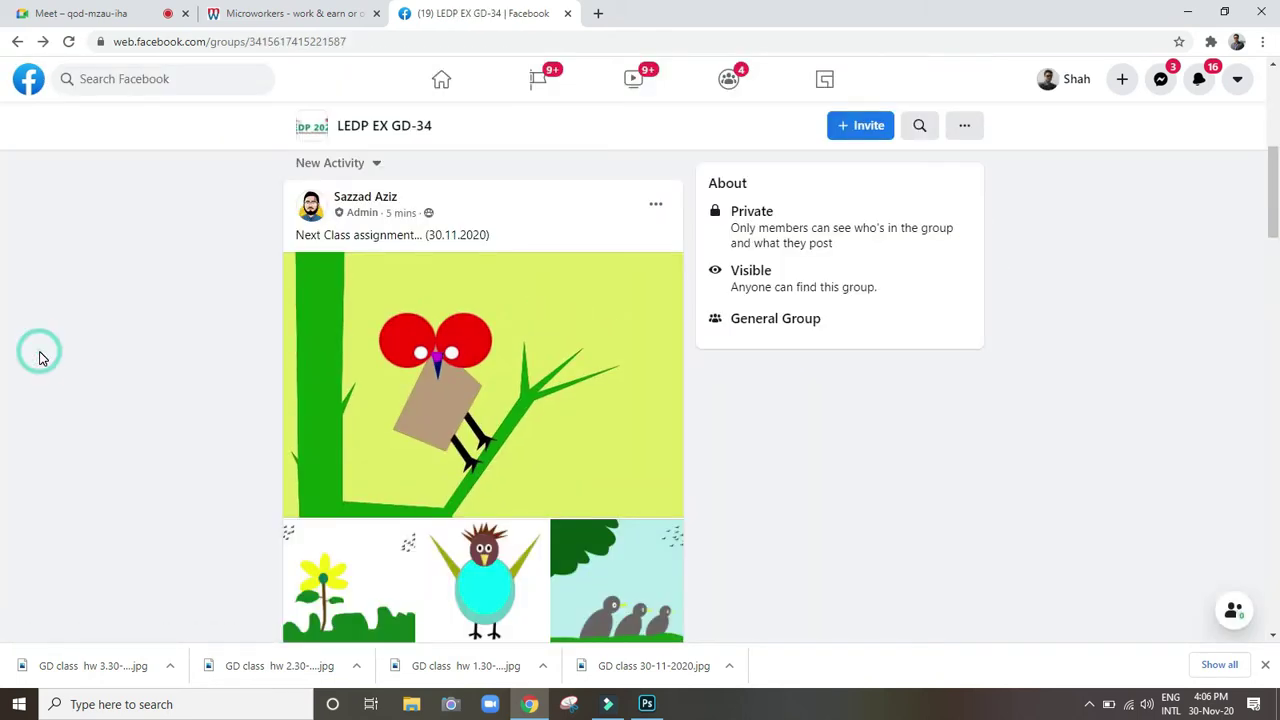
click(502, 371)
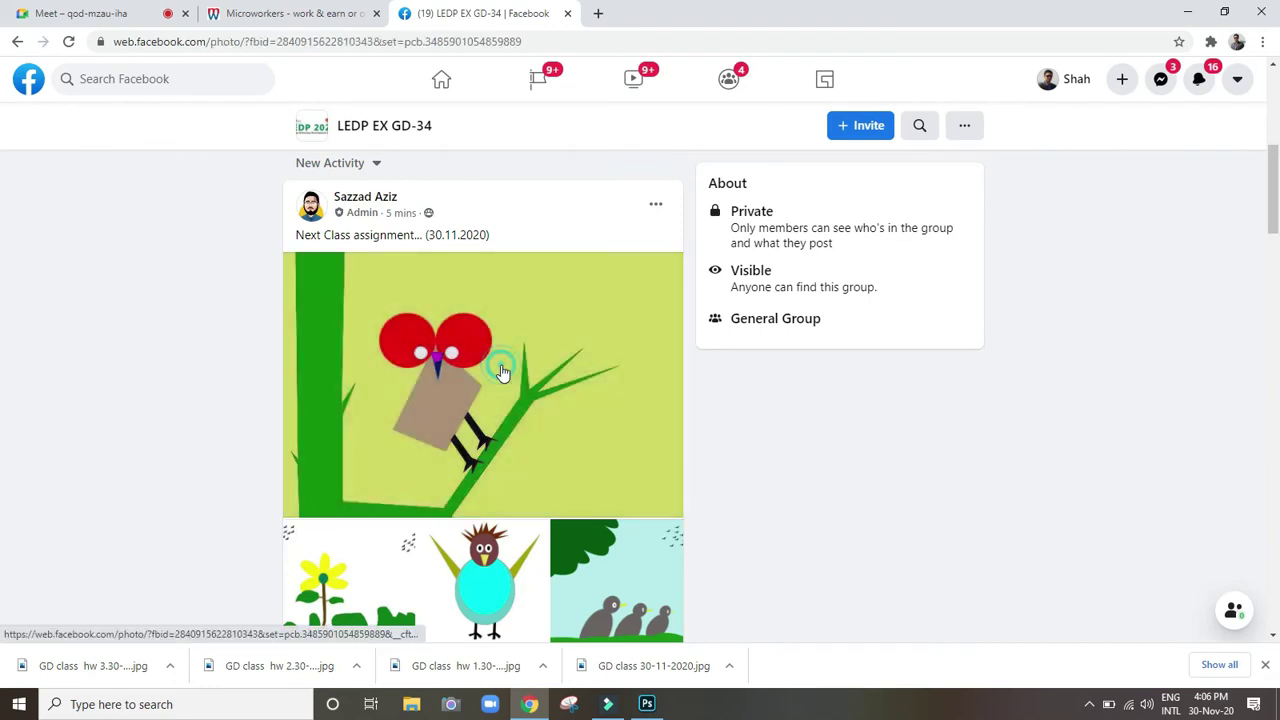
Save the red-bird image as GD class hw - 4. 30-11-2020.jpg
right_click(501, 365)
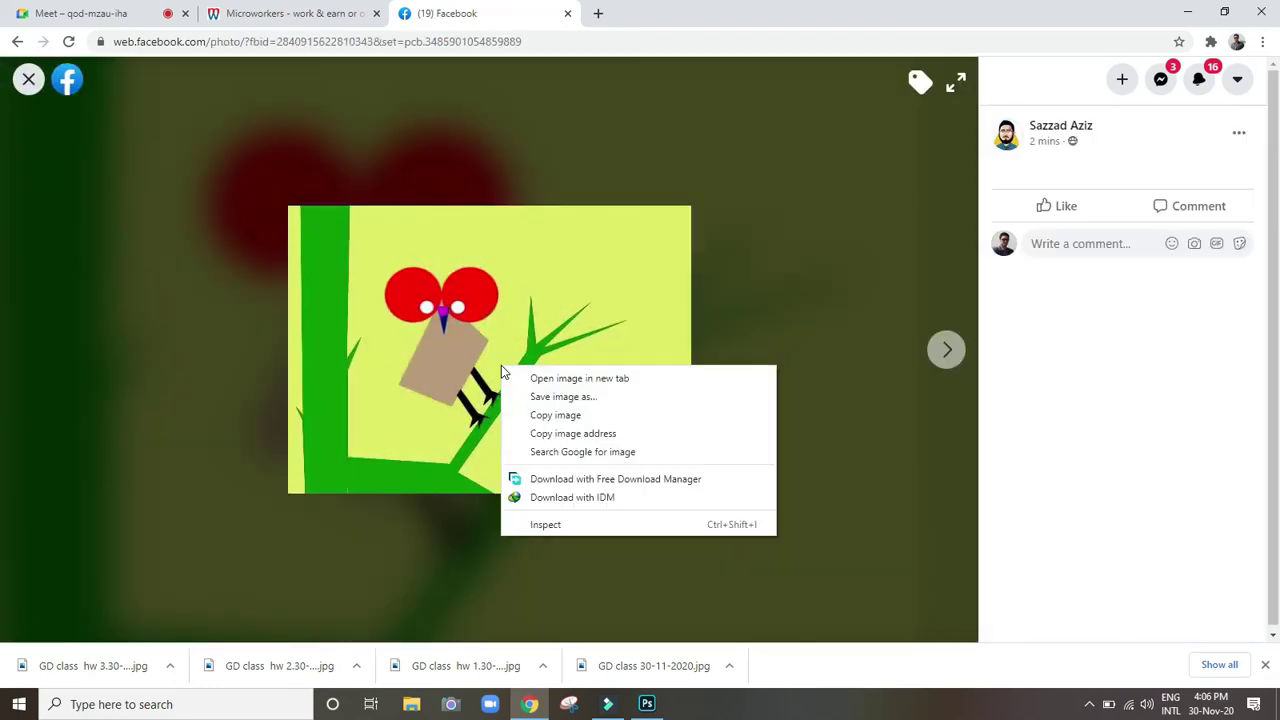
click(566, 400)
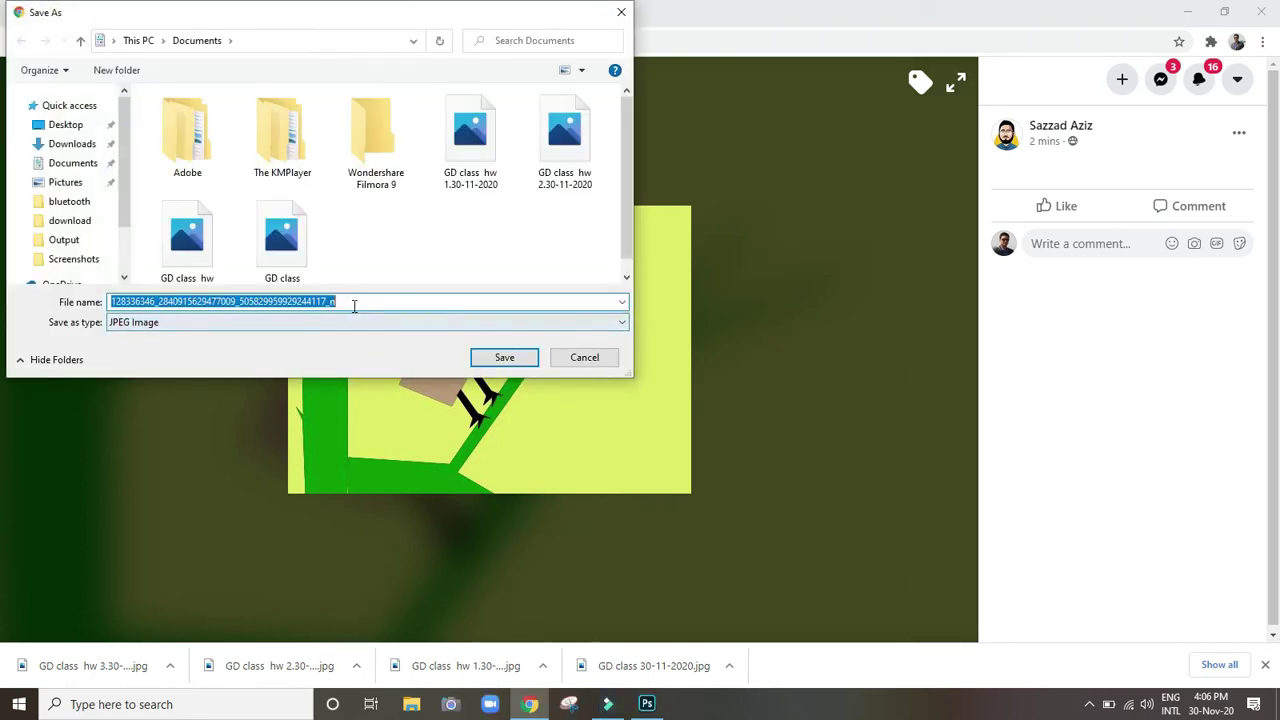
key(BackSpace)
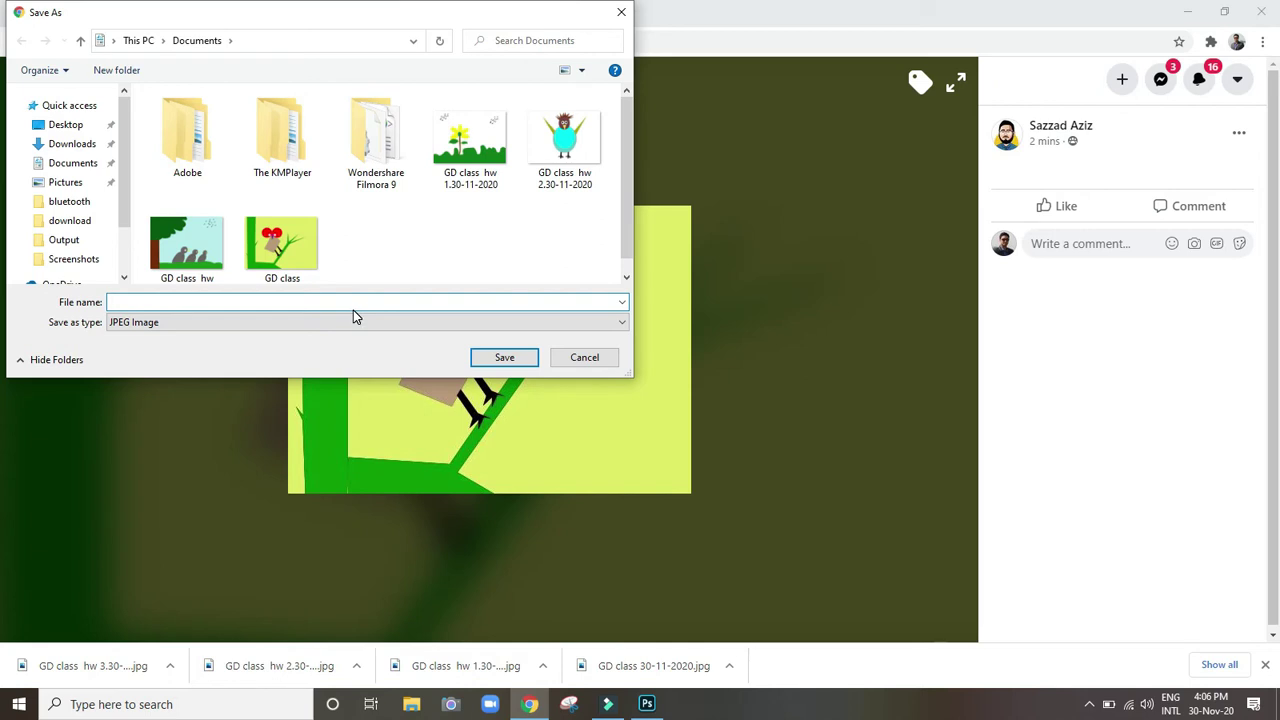
text(GD)
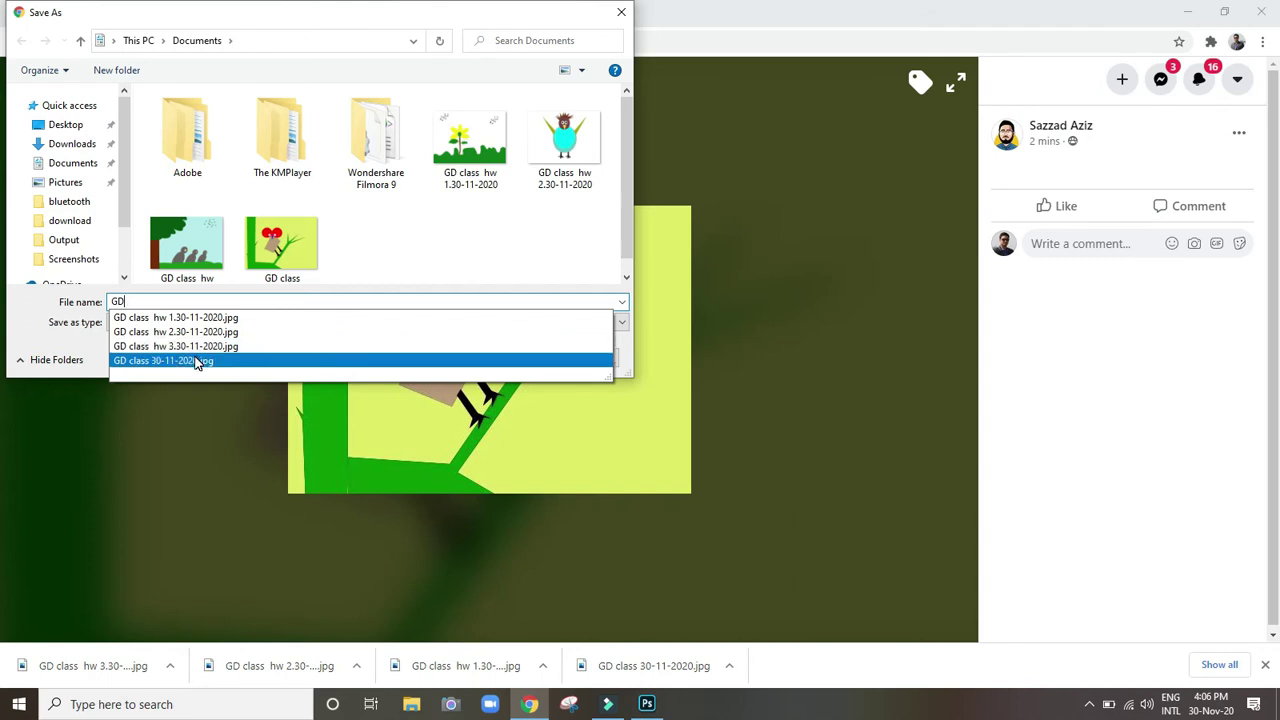
click(197, 362)
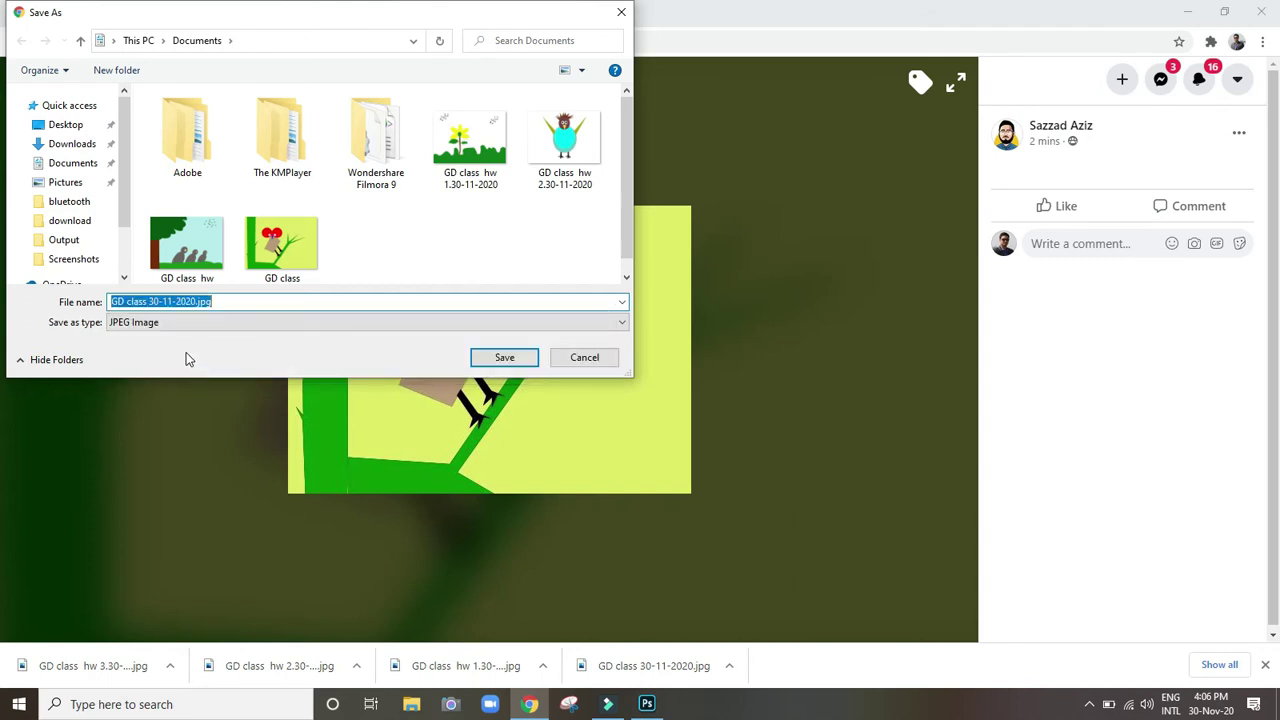
click(150, 301)
text(h)
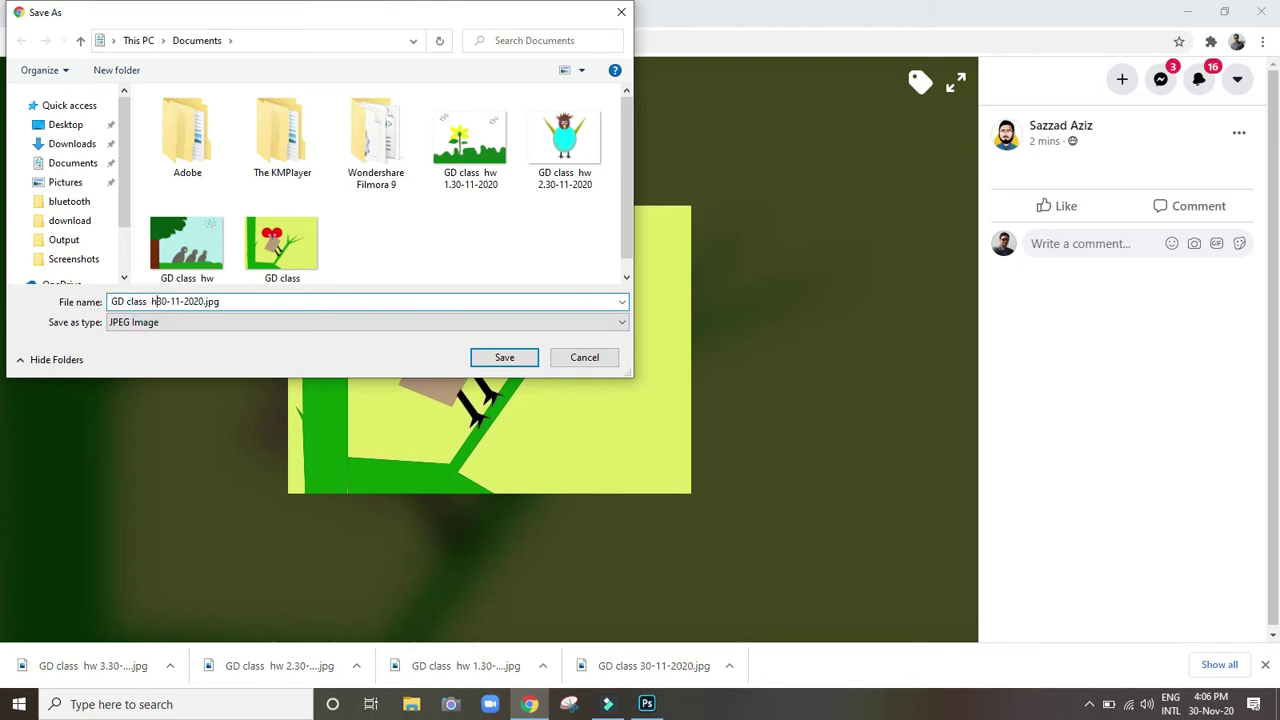
text(w )
text(-)
text( 4)
text(.)
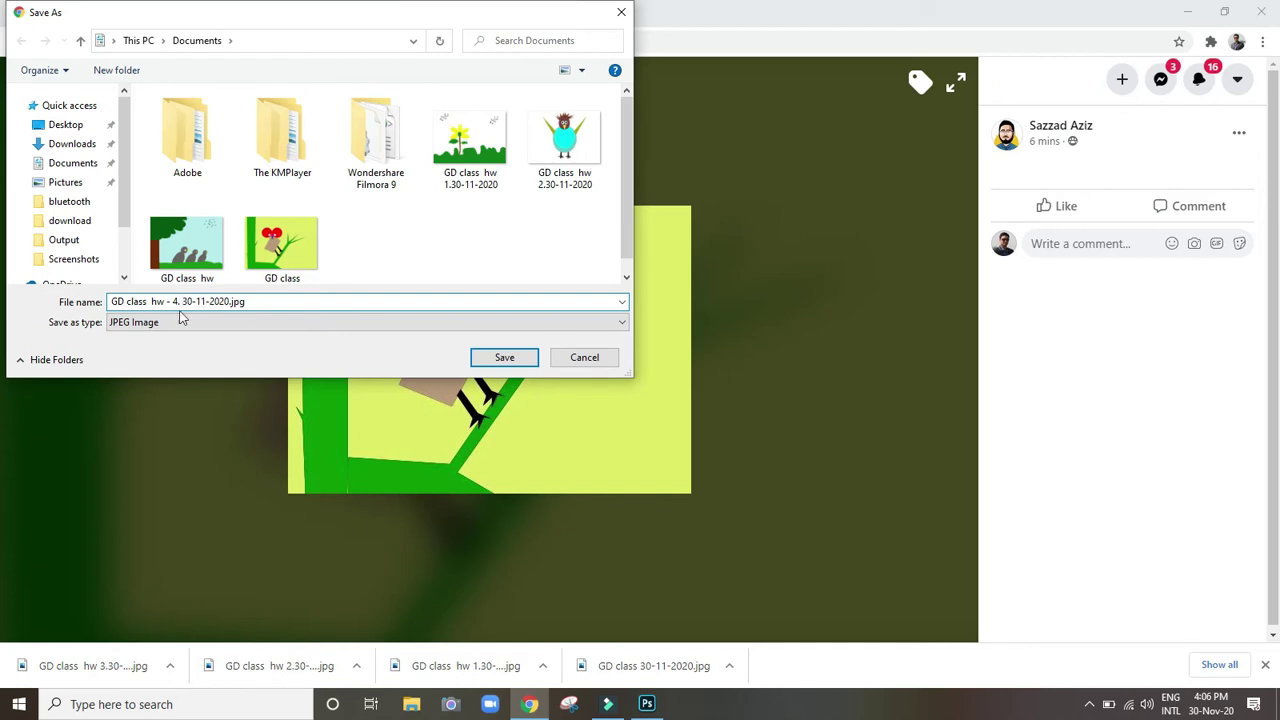
click(505, 356)
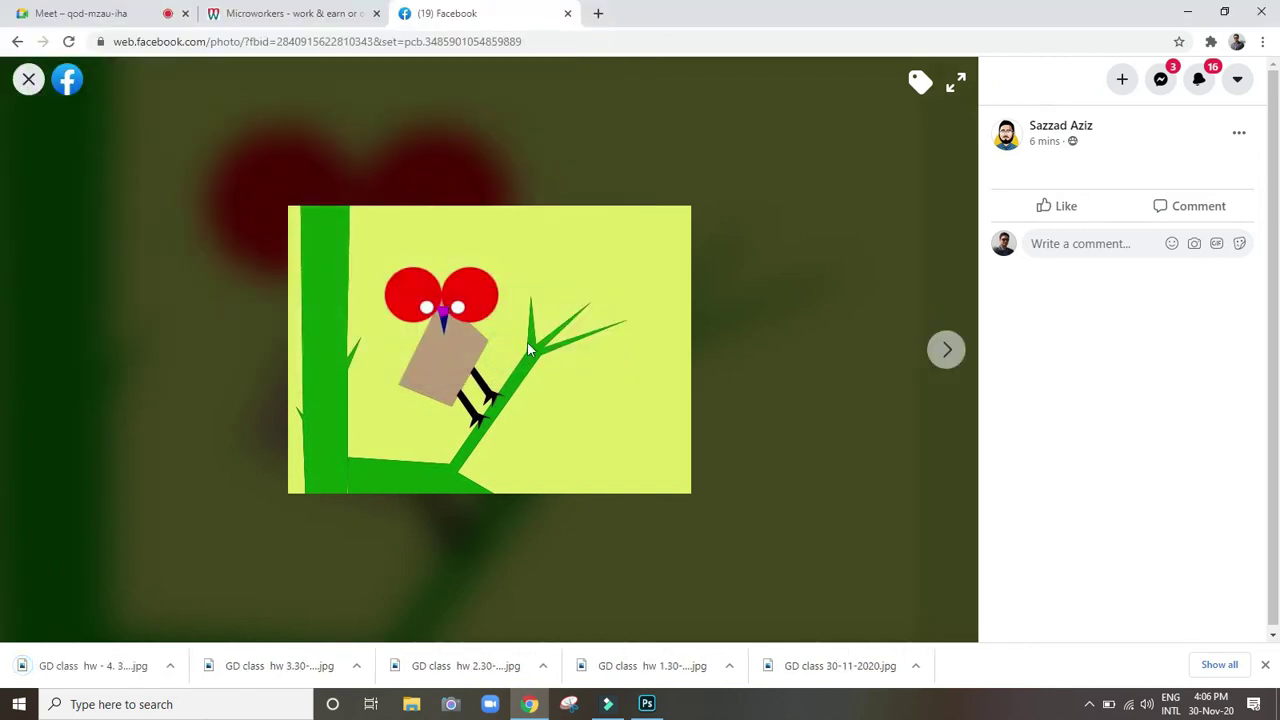
View the downloaded GD class 30-11-2020.jpg in Photos, then return to the Meet call
click(842, 666)
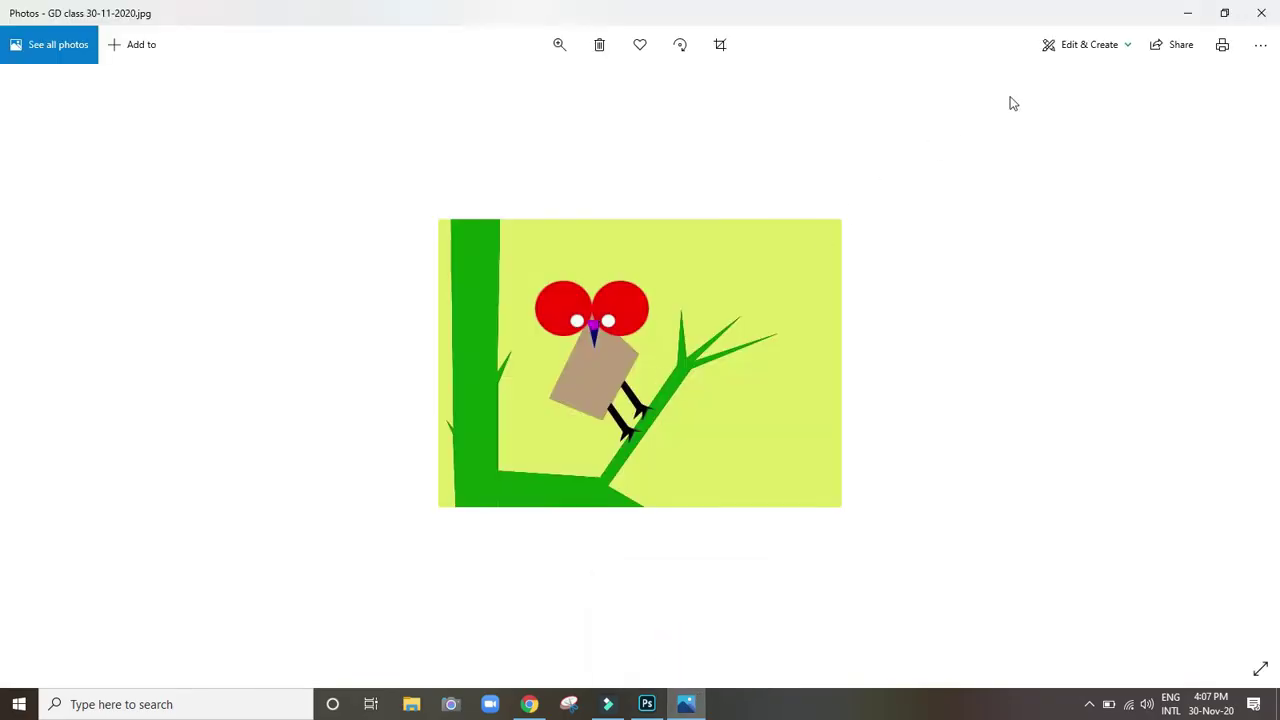
click(1183, 8)
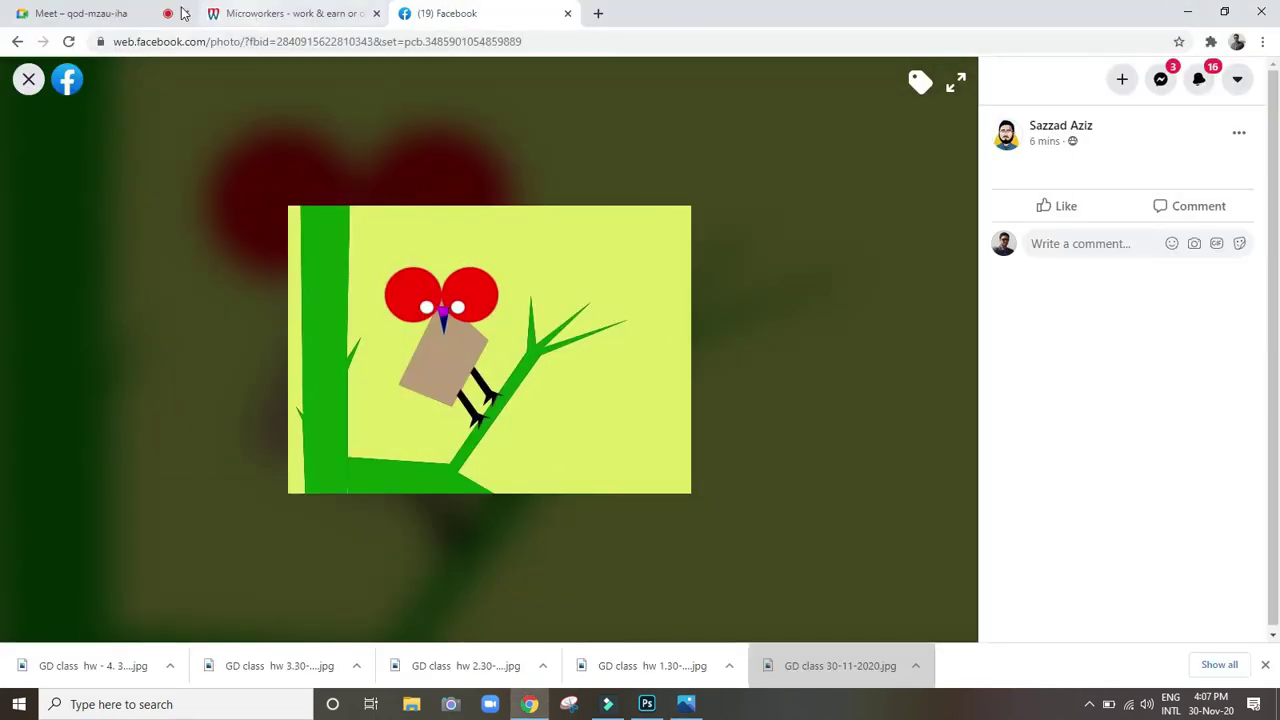
click(100, 13)
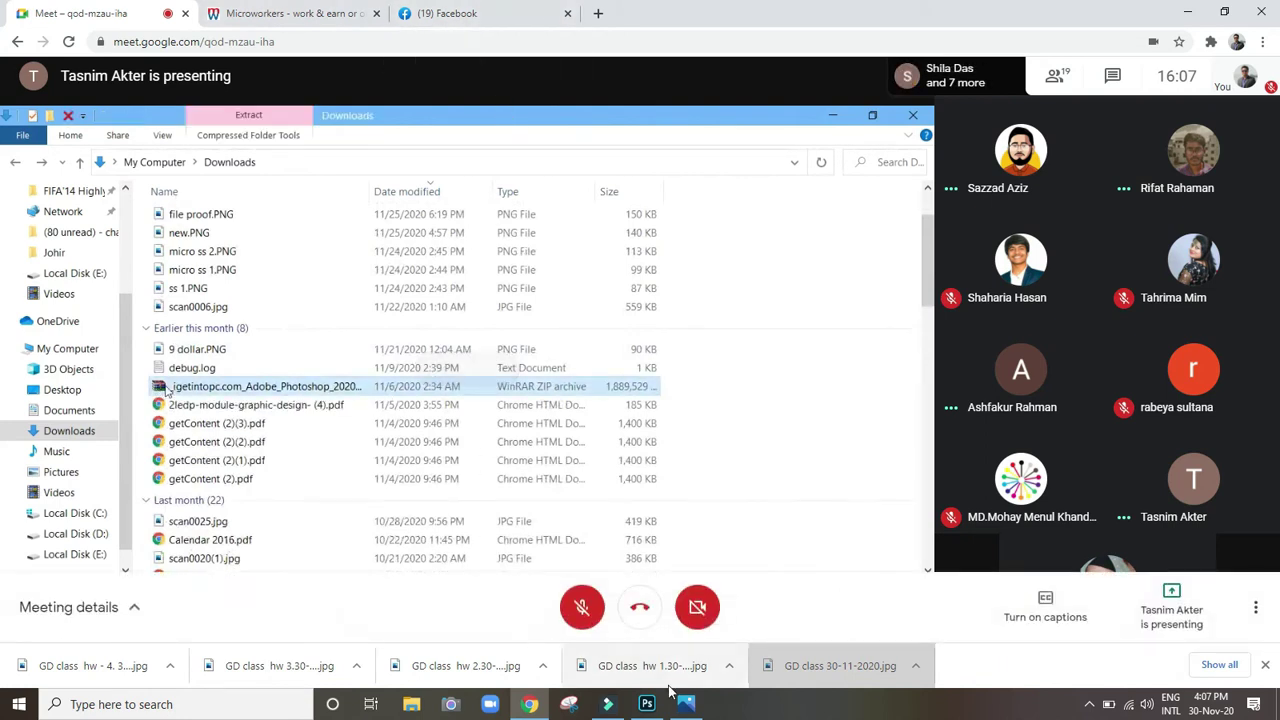
Open Chrome's full downloads list and reveal the newest GD class image in its folder
click(1222, 666)
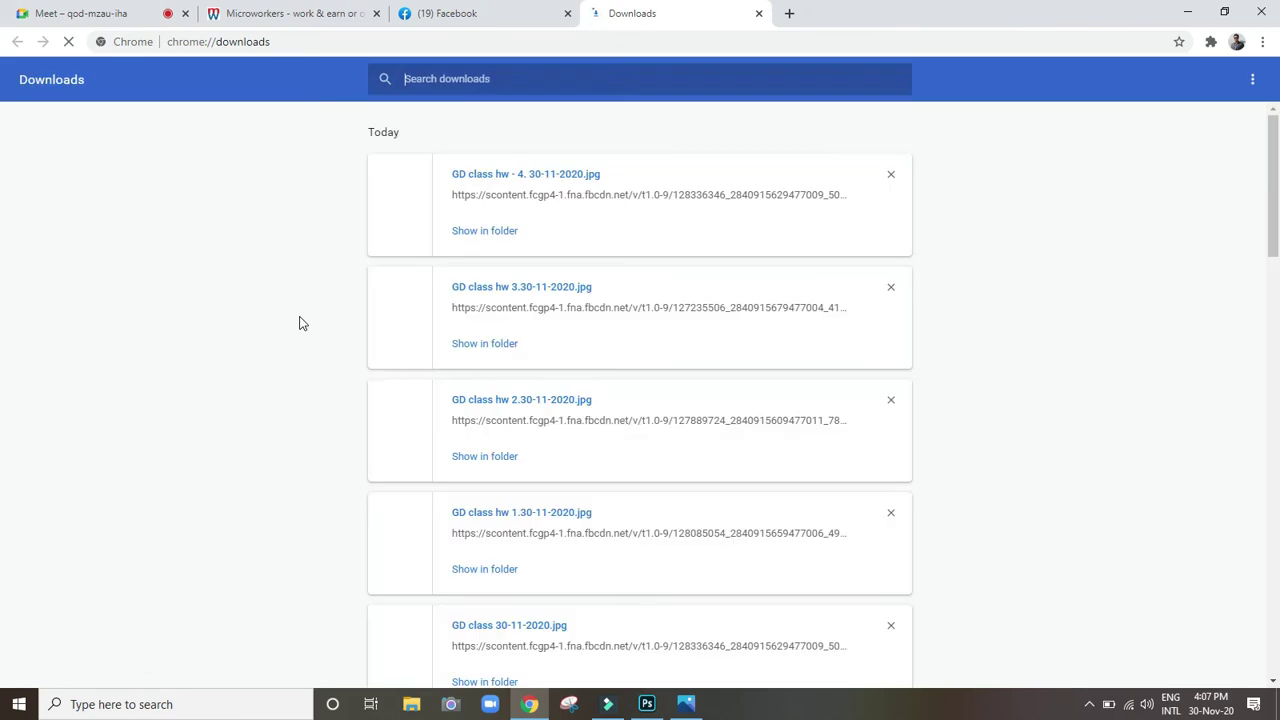
click(500, 231)
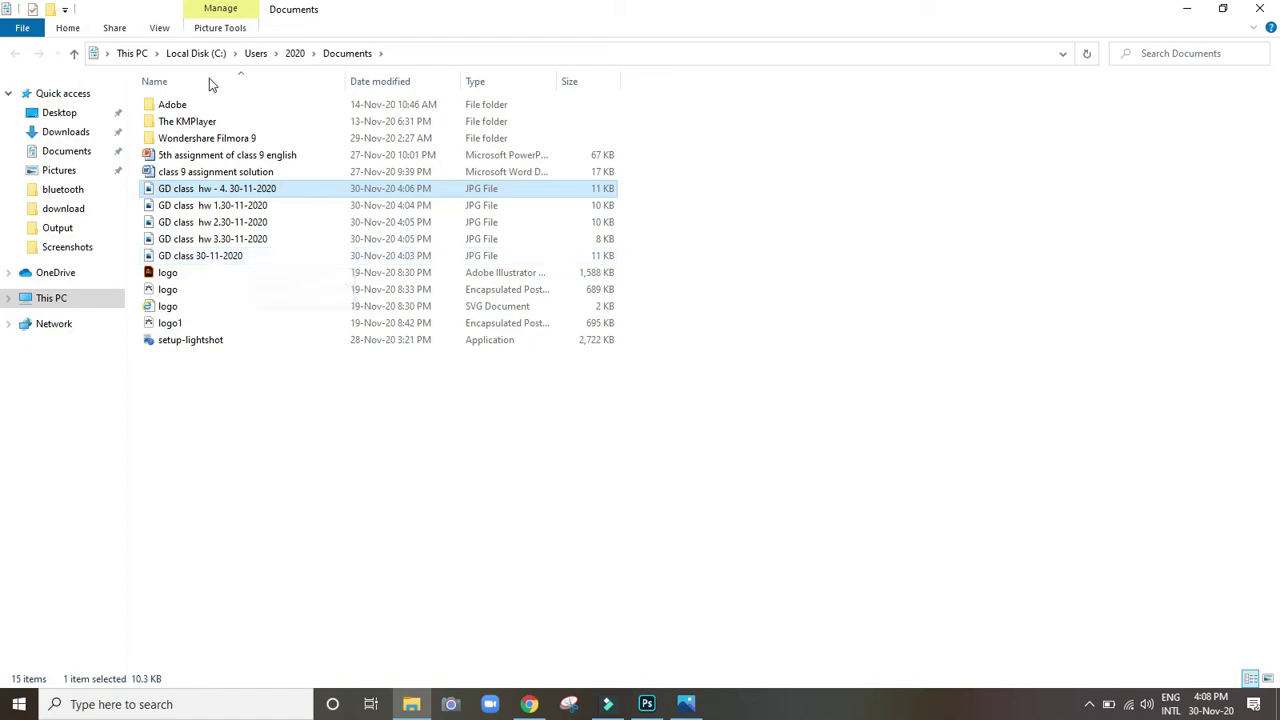
click(1187, 9)
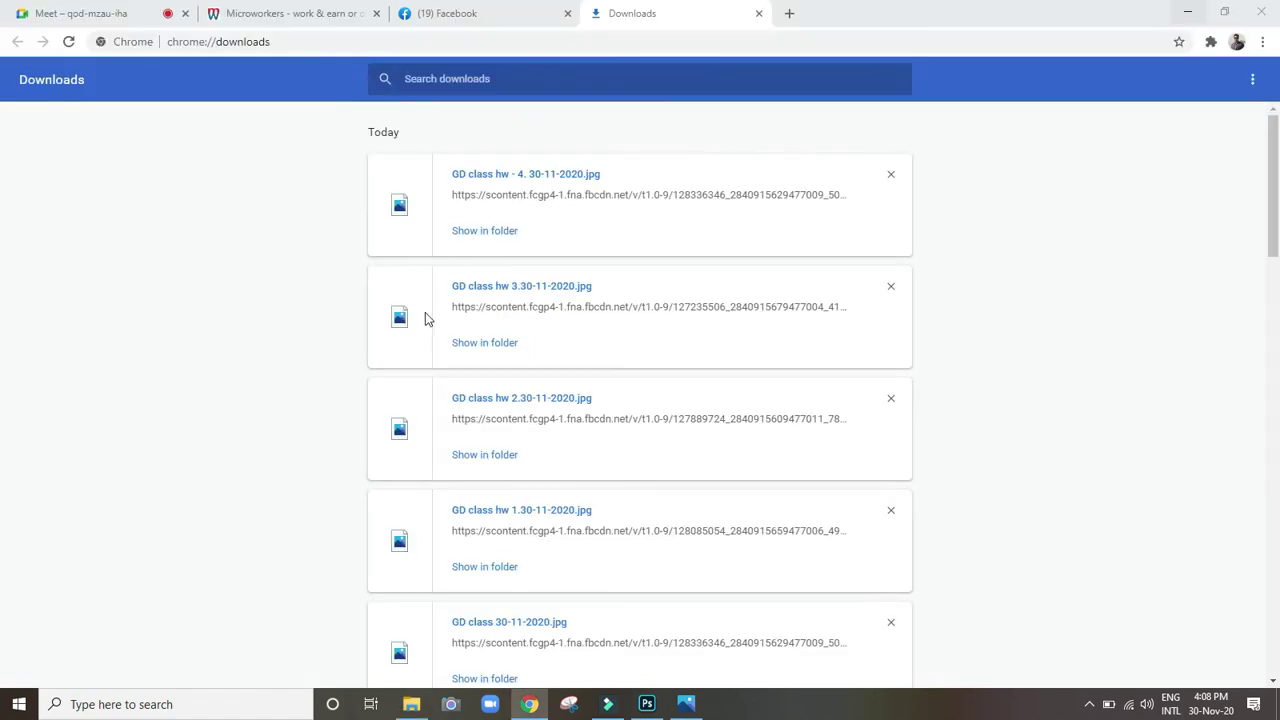
Switch back to the Meet tab, unmute briefly with Ctrl+D, then mute again
key(ctrl+Tab)
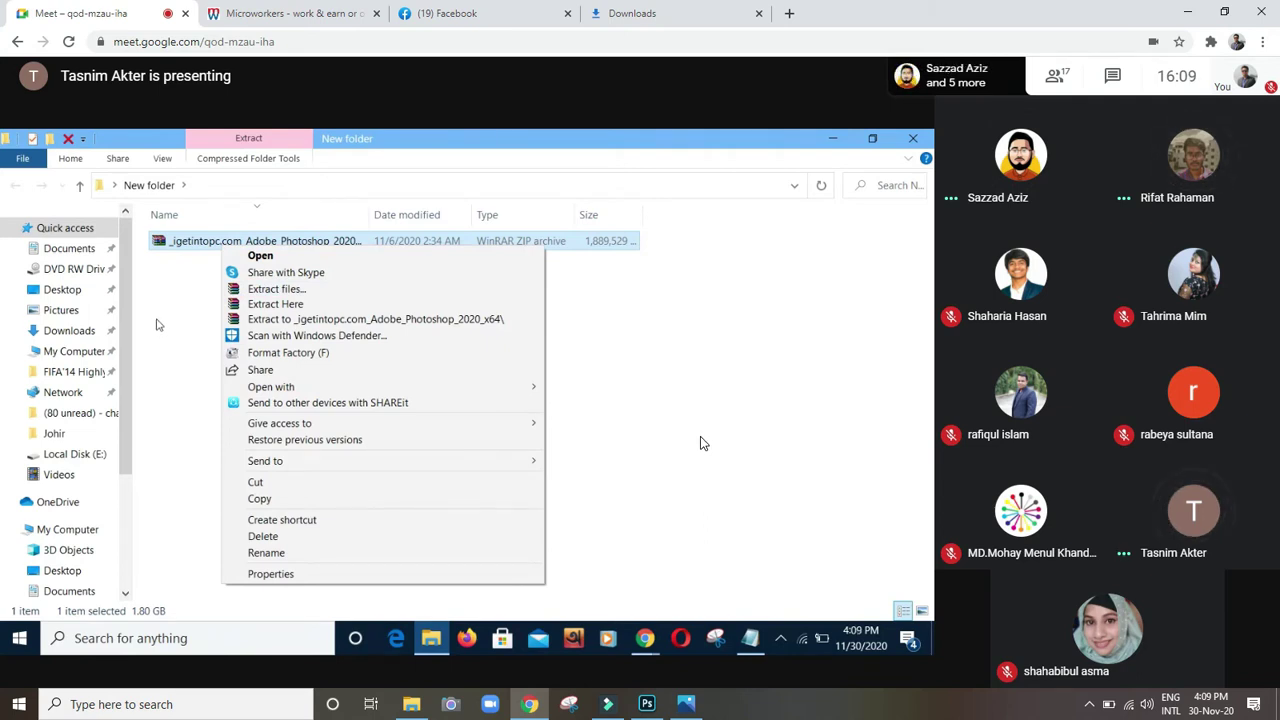
key(ctrl+d)
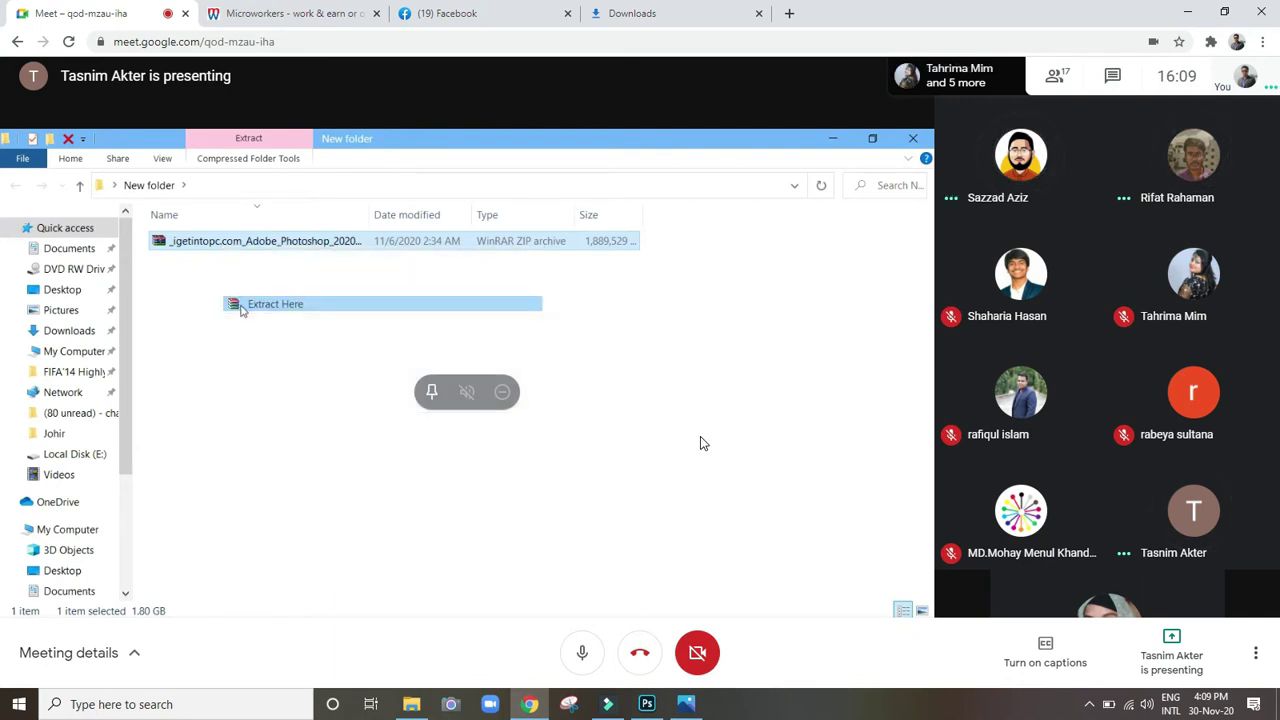
key(ctrl+d)
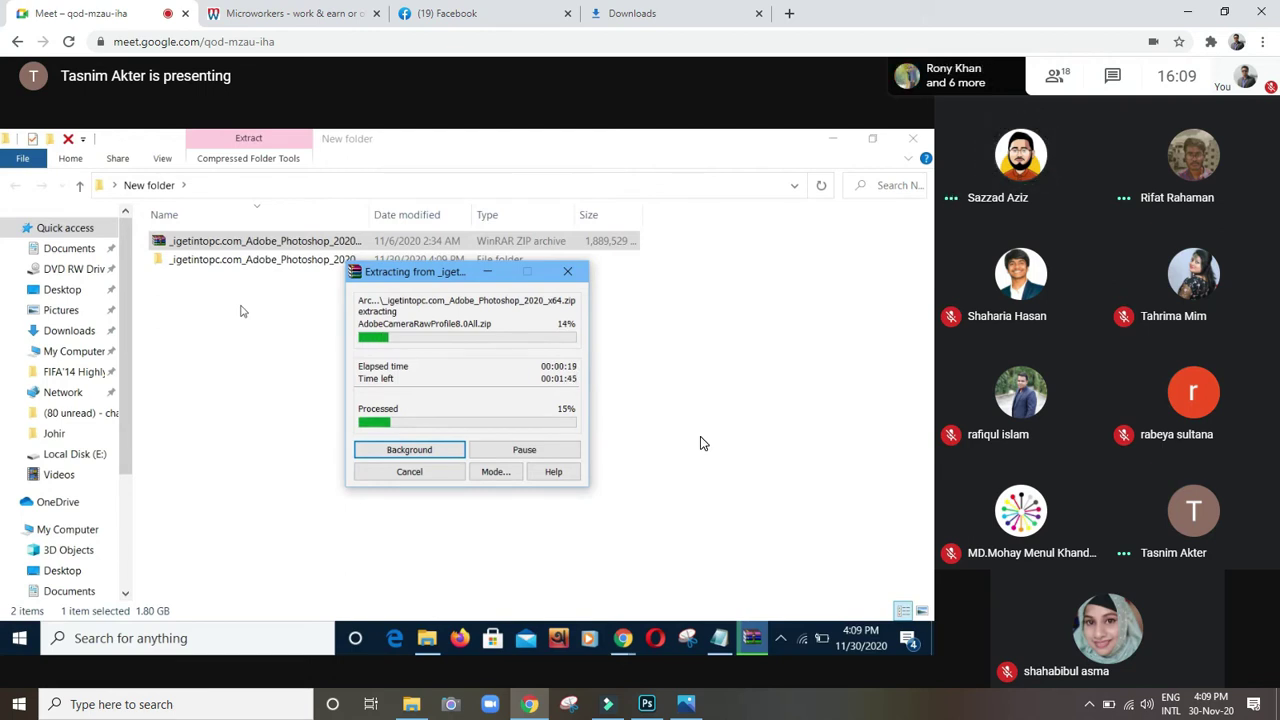
key(ctrl+d)
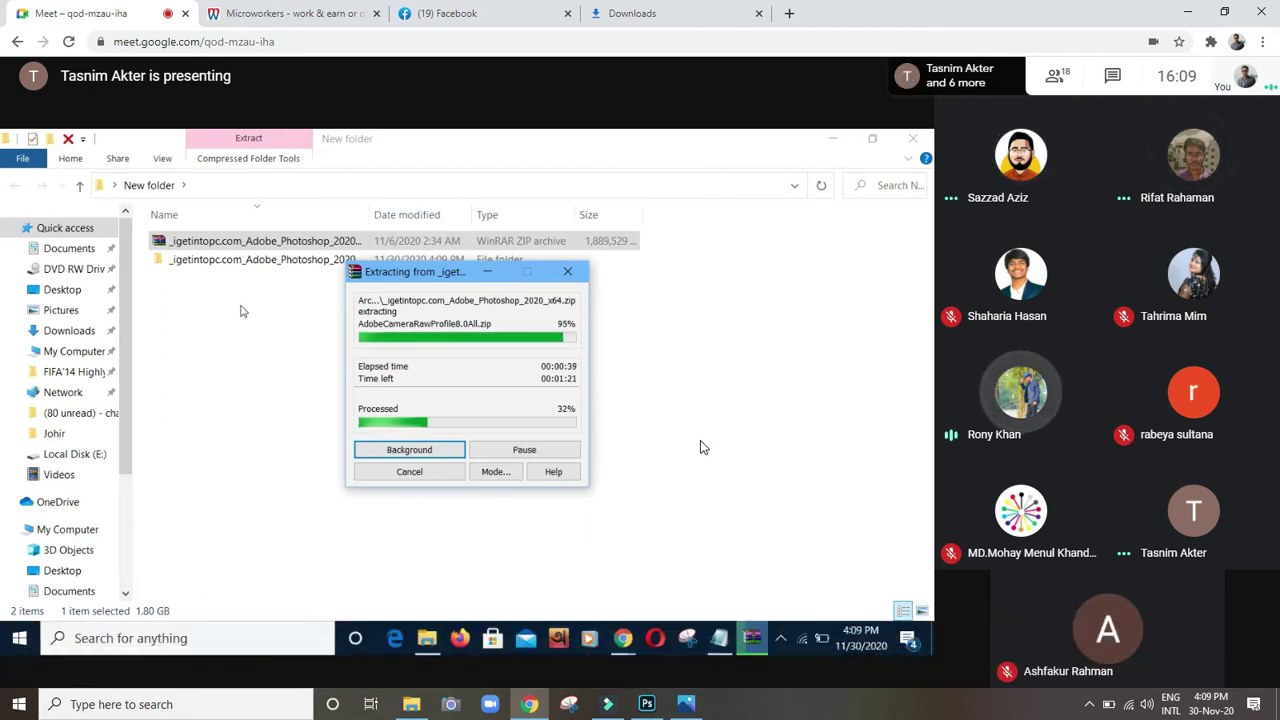
key(ctrl+d)
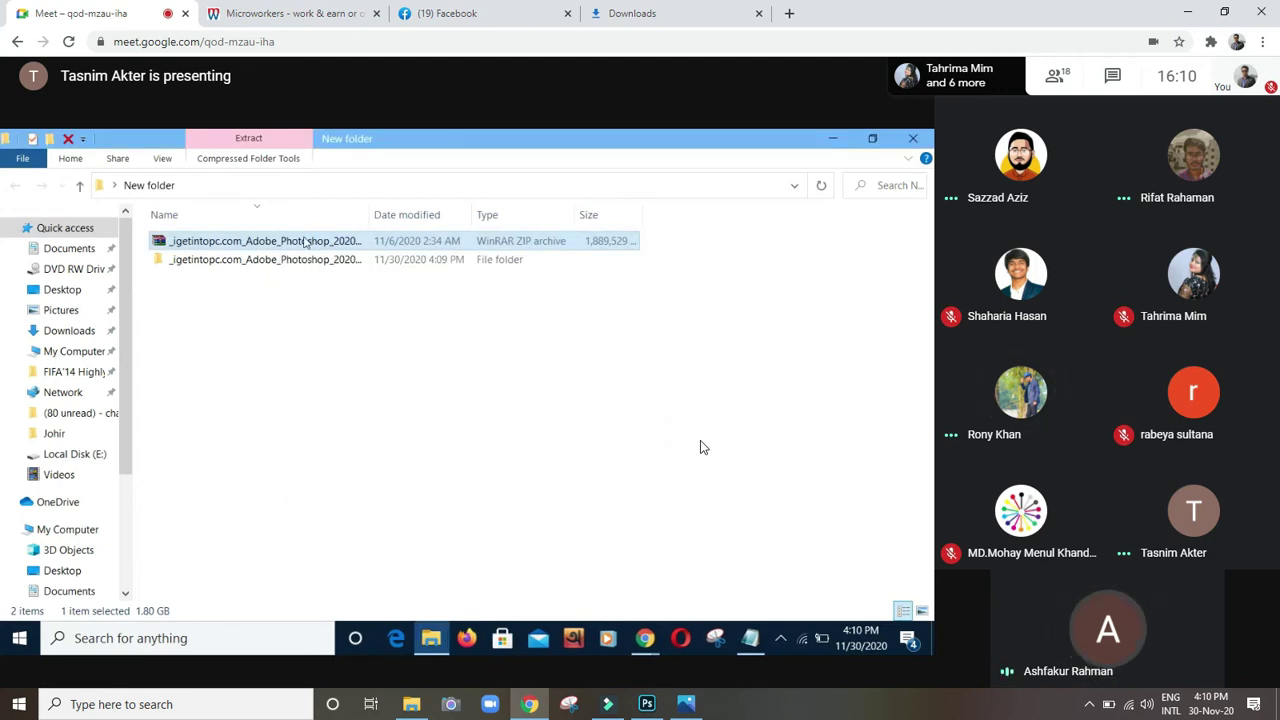
Toggle the microphone on and off twice with Ctrl+D, ending muted
key(ctrl+d)
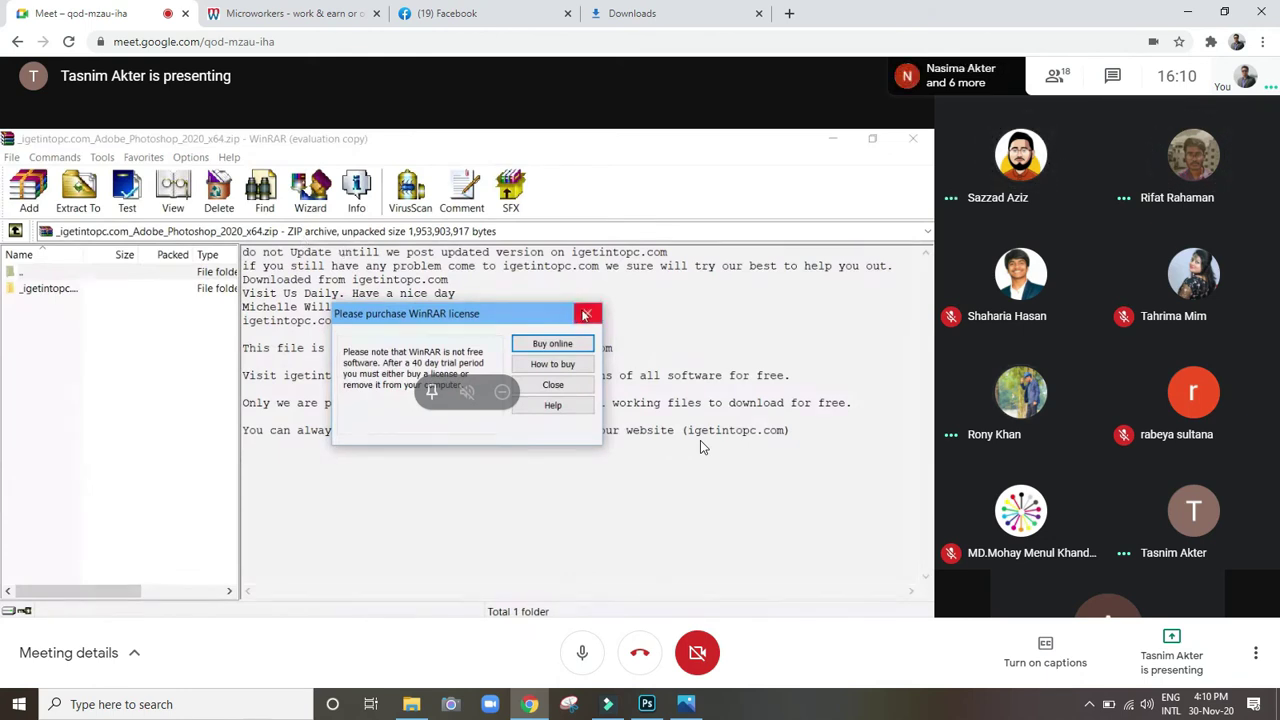
key(ctrl+d)
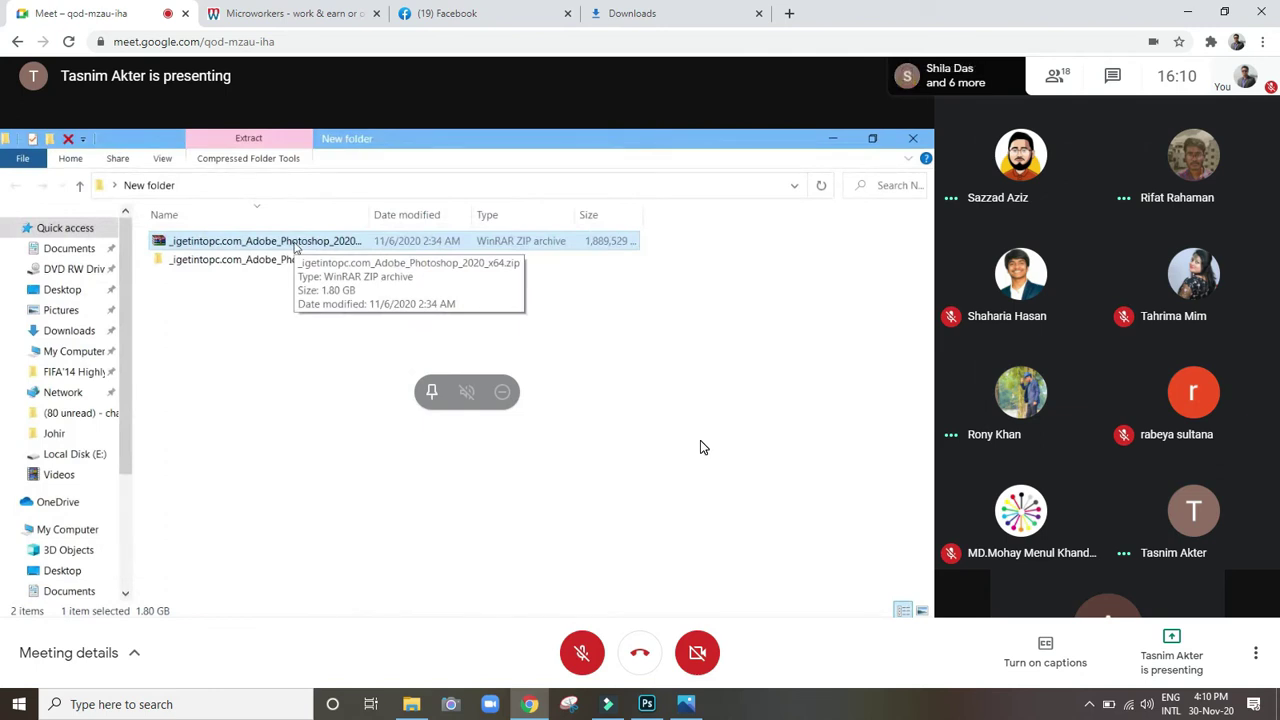
key(ctrl+d)
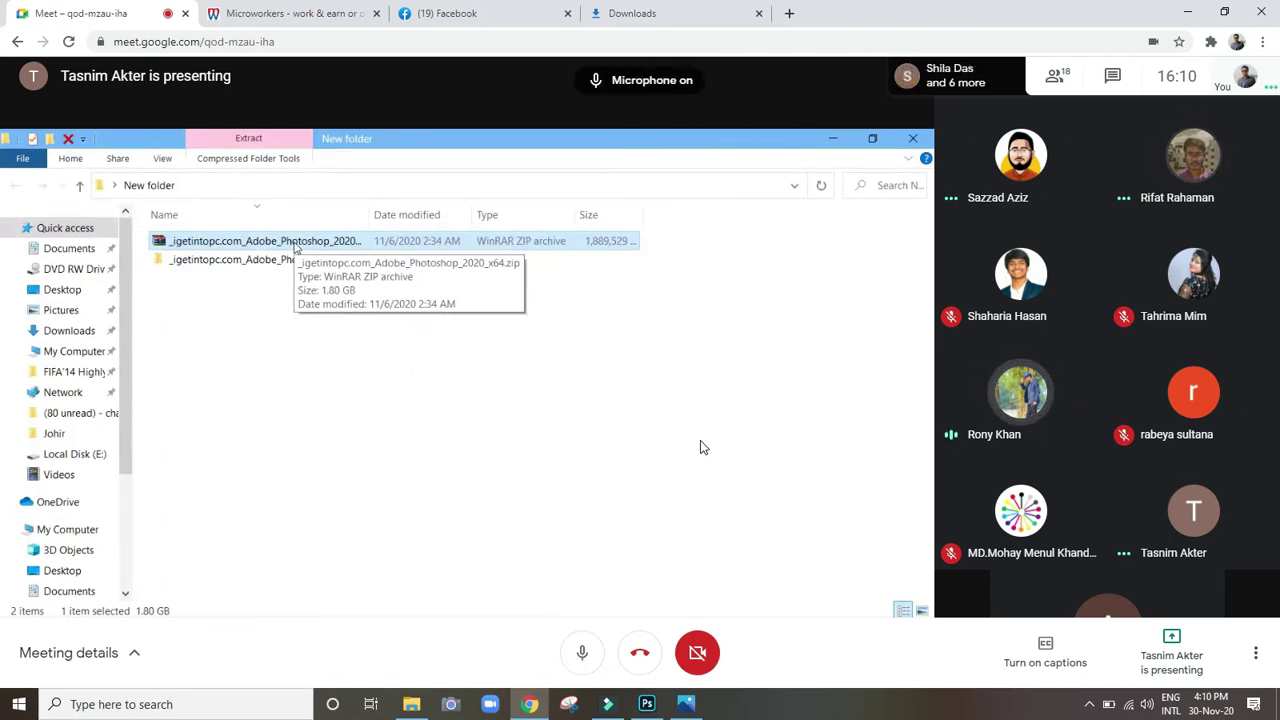
key(ctrl+d)
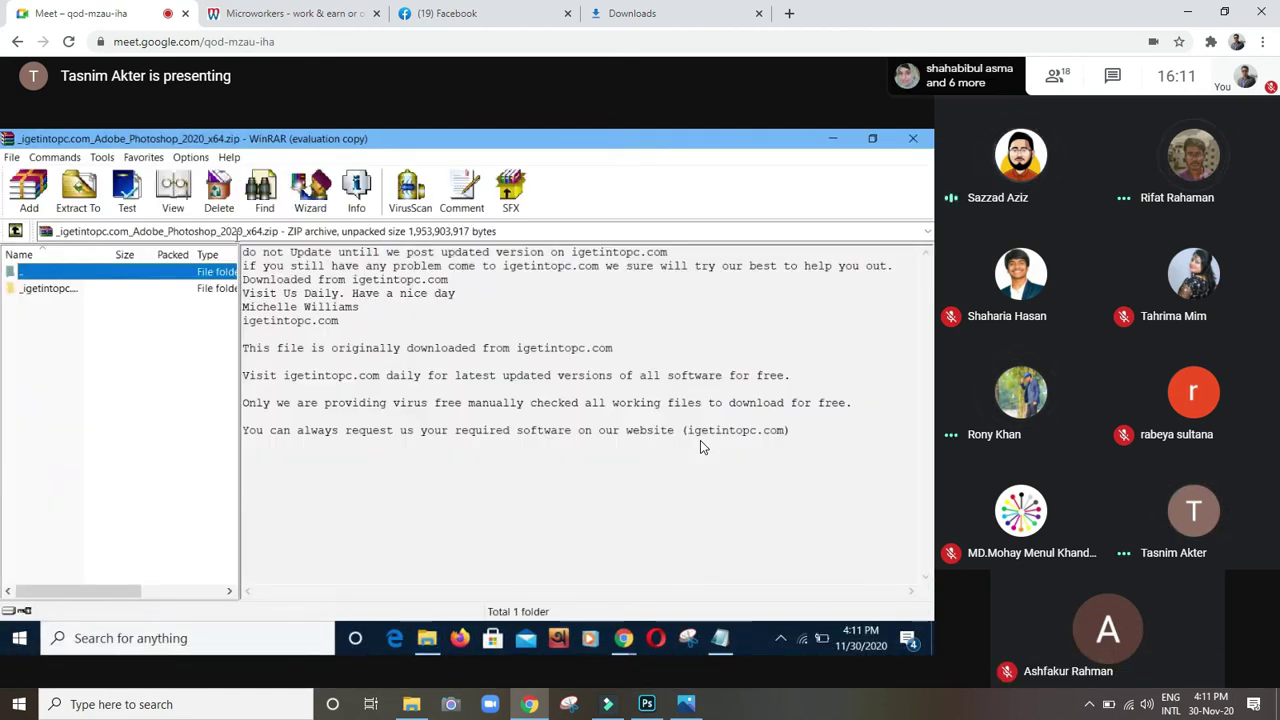
Unmute briefly with Ctrl+D to speak, then mute the microphone again
key(ctrl+d)
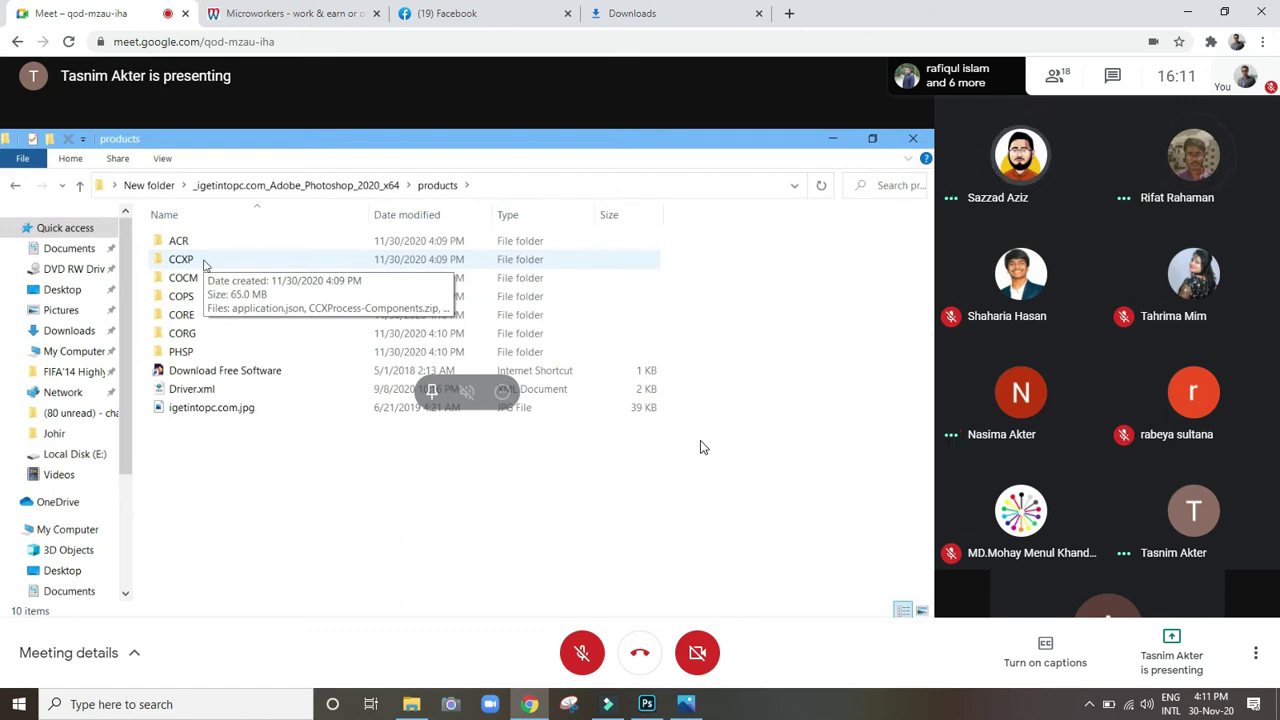
key(ctrl+d)
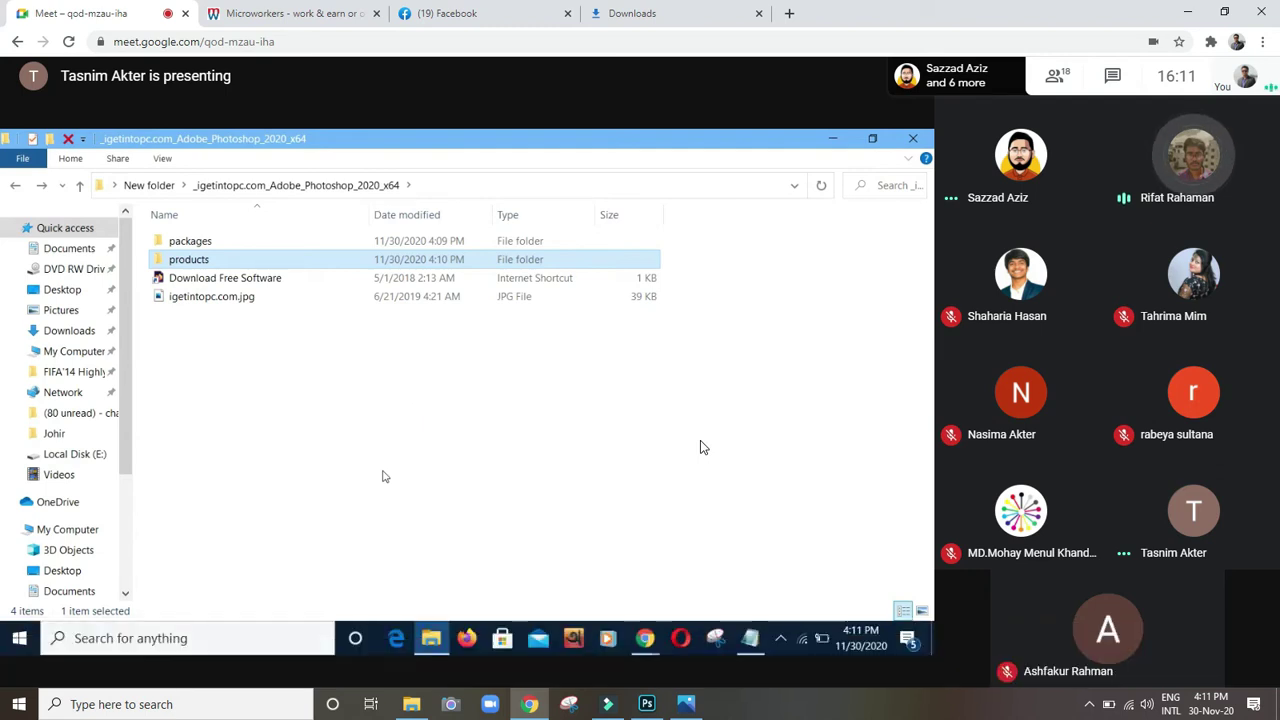
key(ctrl+d)
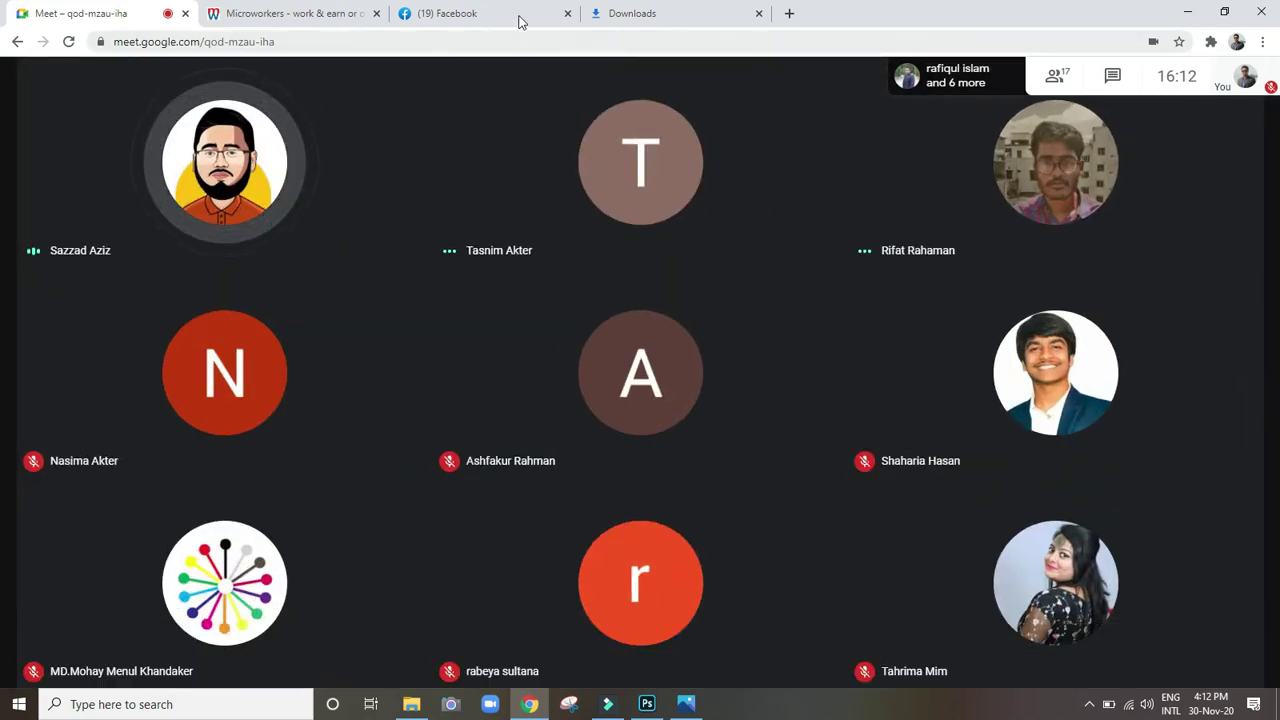
On Facebook's bird photo, browse the create-content and Messenger chat-settings menus
click(480, 12)
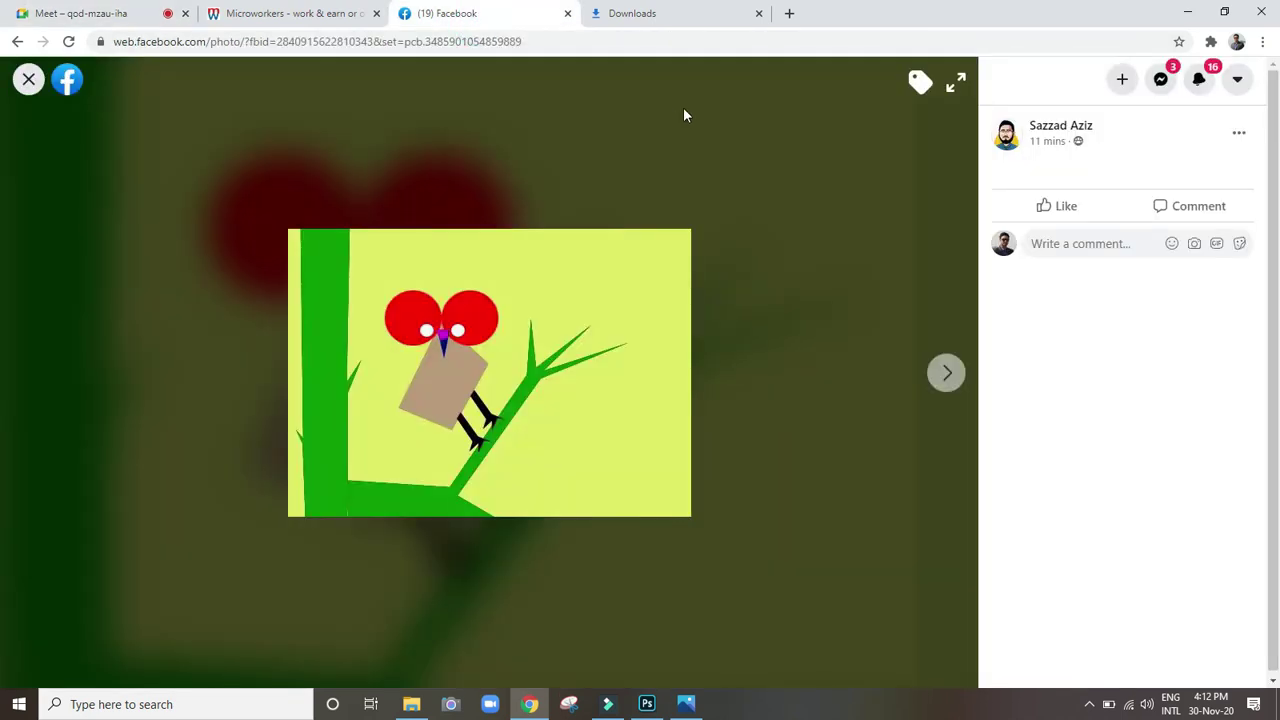
click(1122, 80)
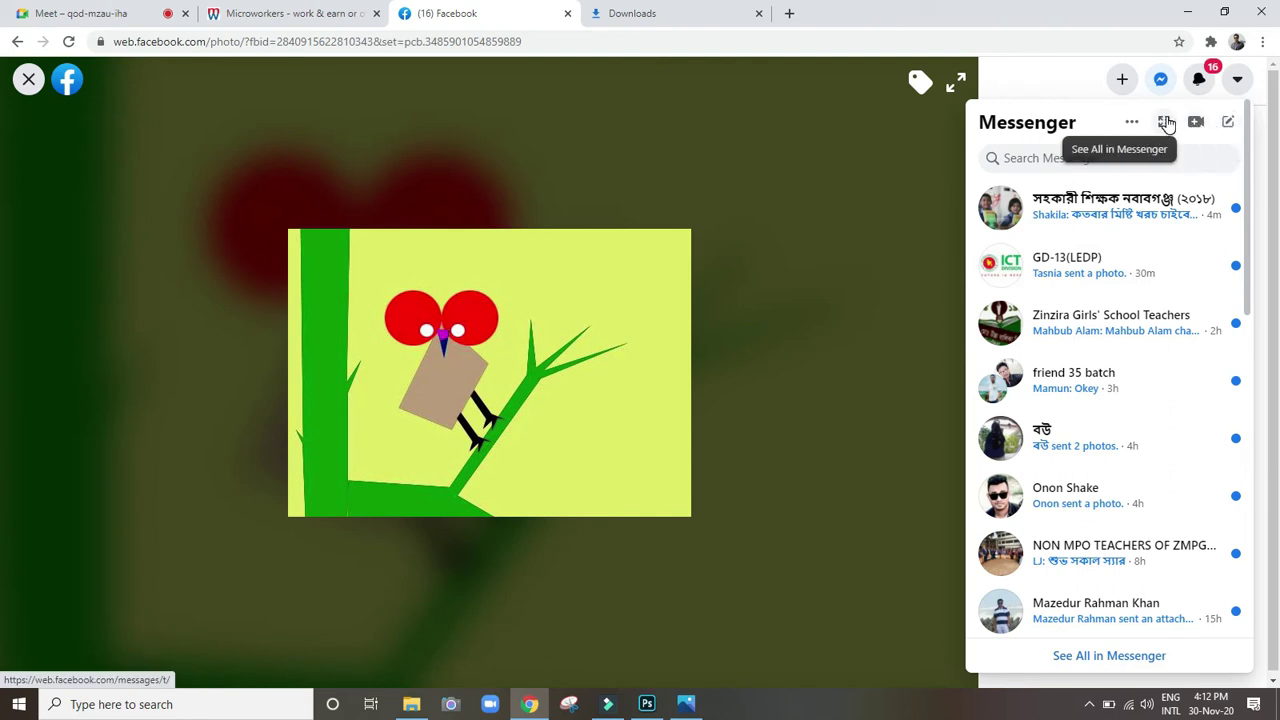
click(1131, 122)
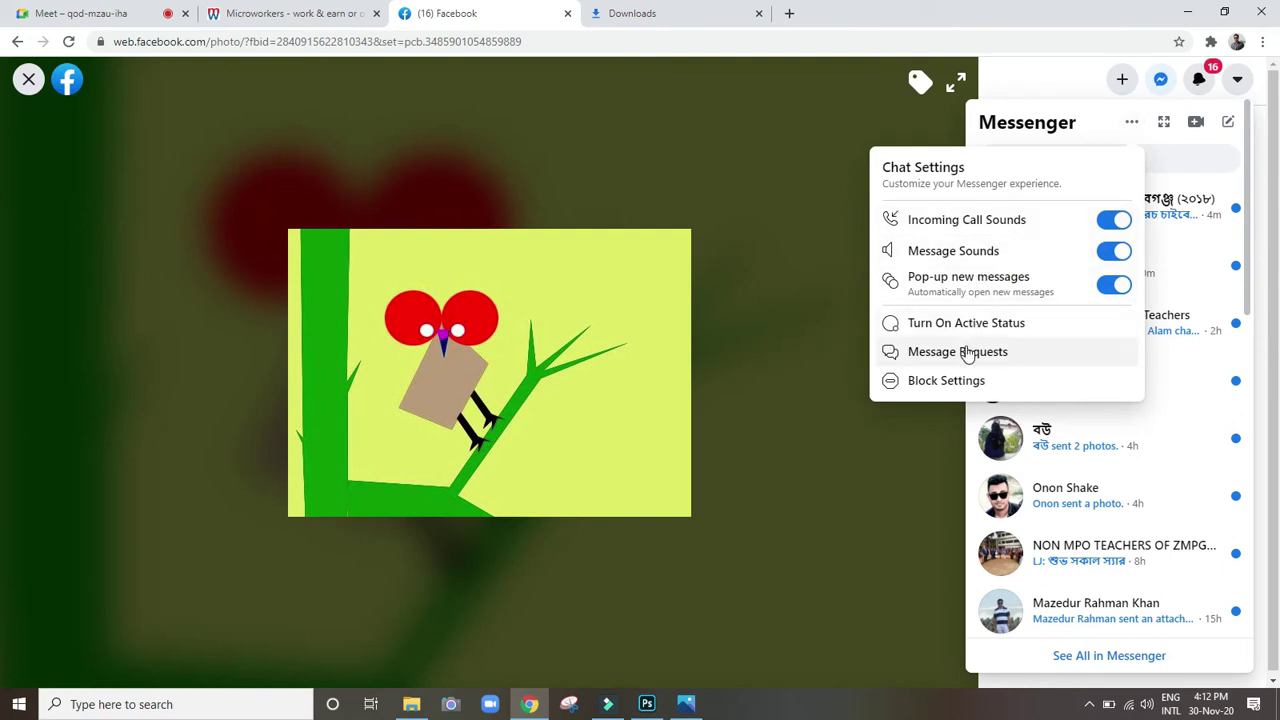
Show the flower drawing, check its post, account and Messenger menus, and return to Meet
click(928, 497)
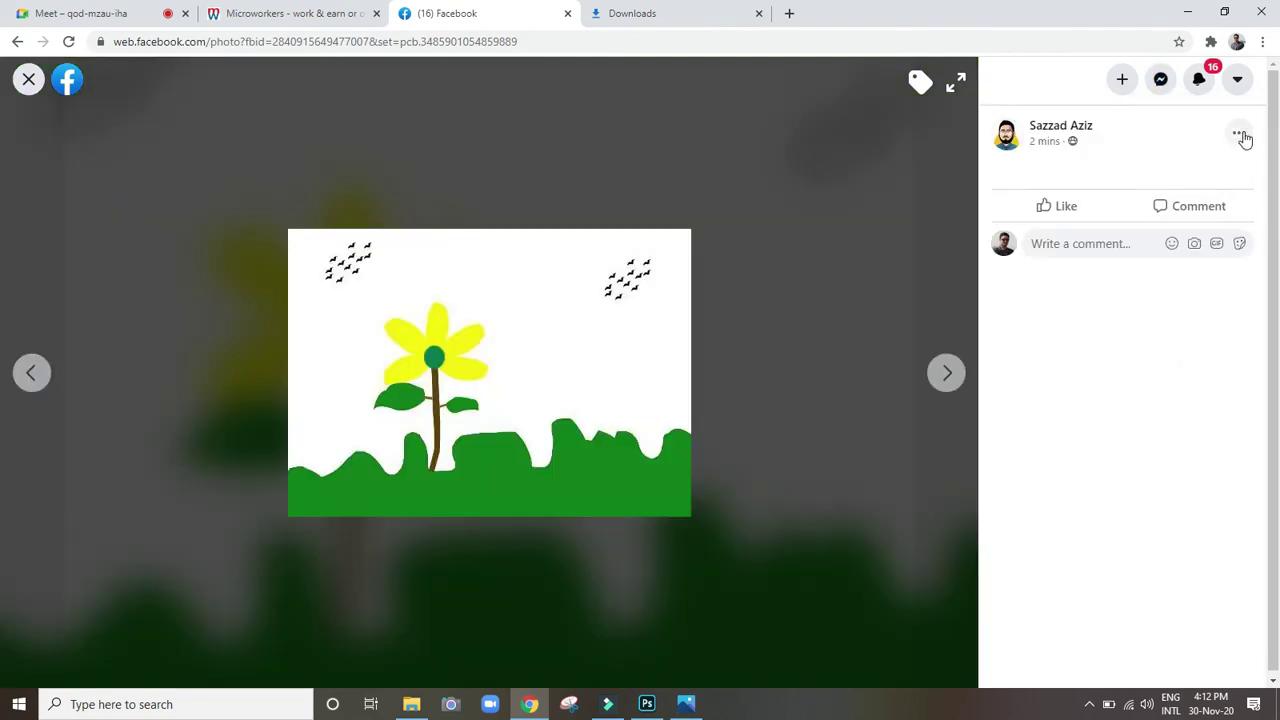
click(1240, 136)
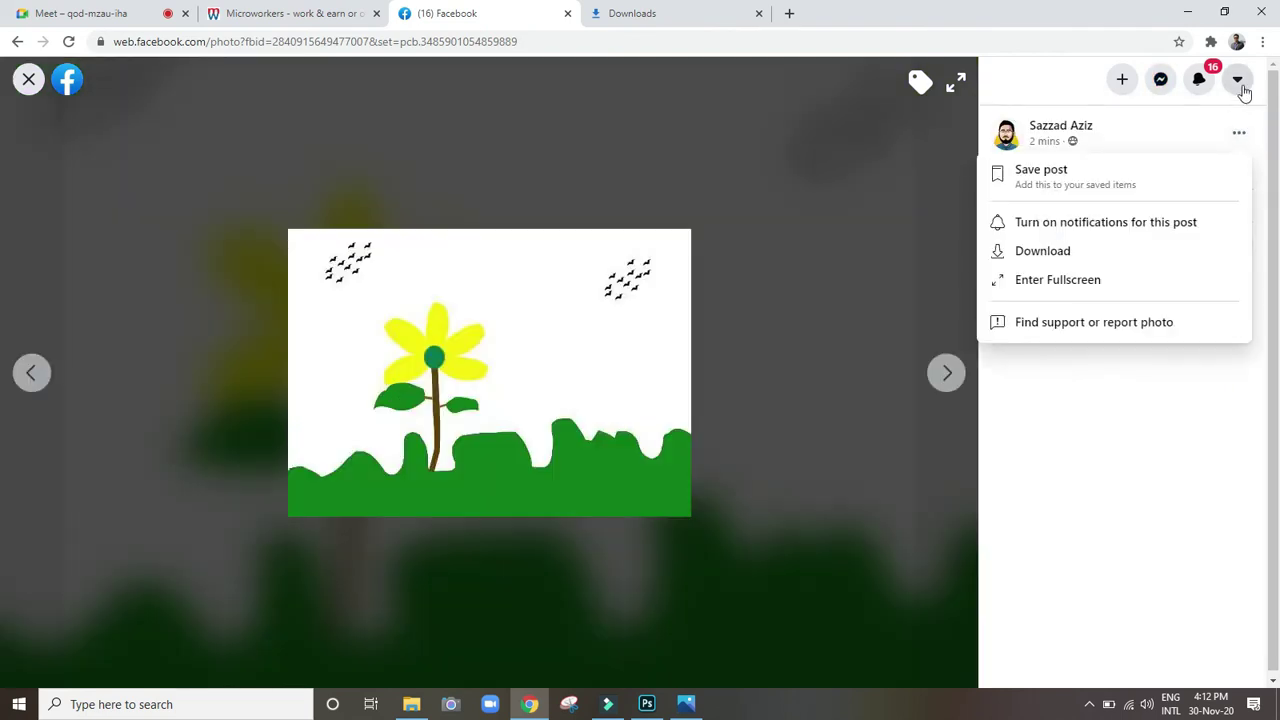
click(1240, 84)
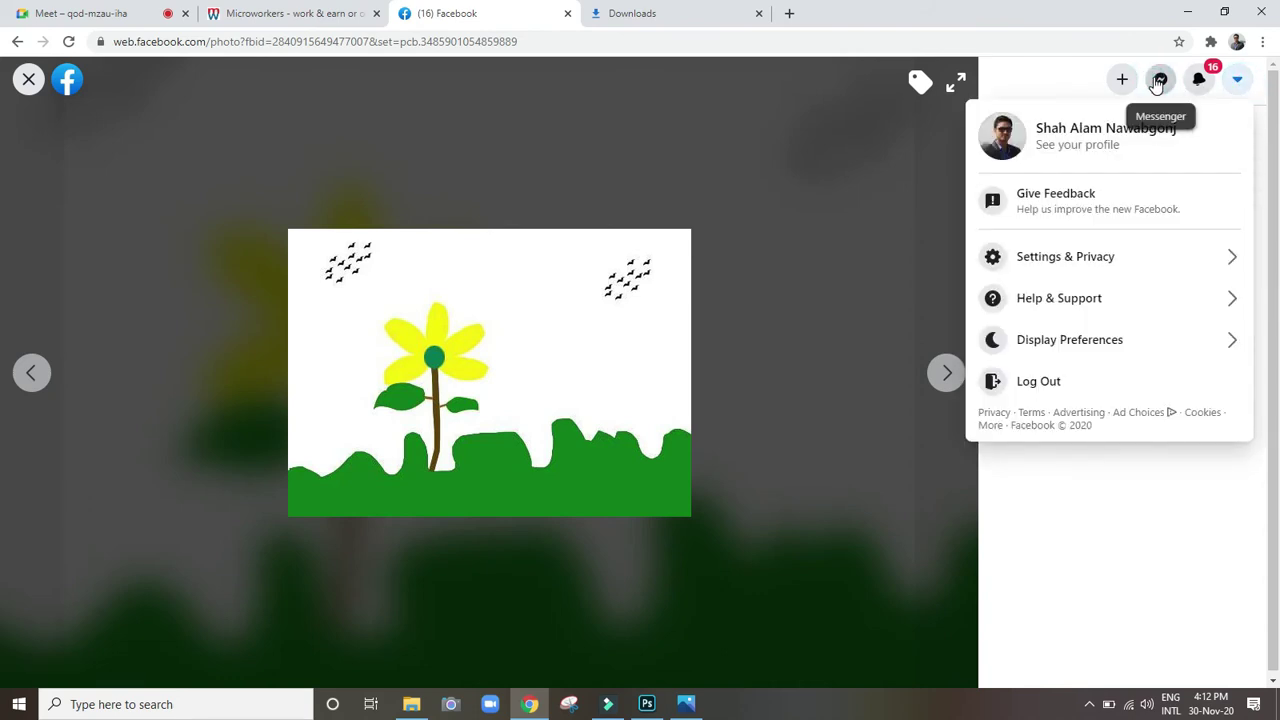
click(1158, 82)
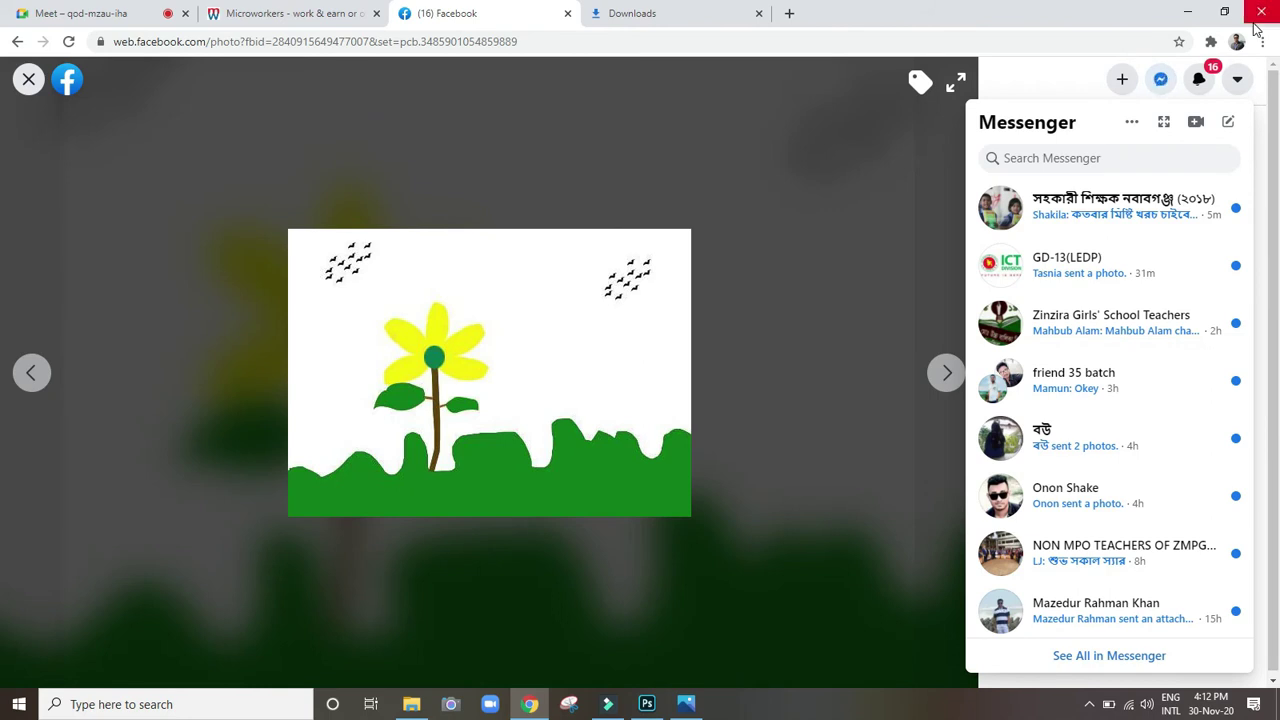
click(150, 14)
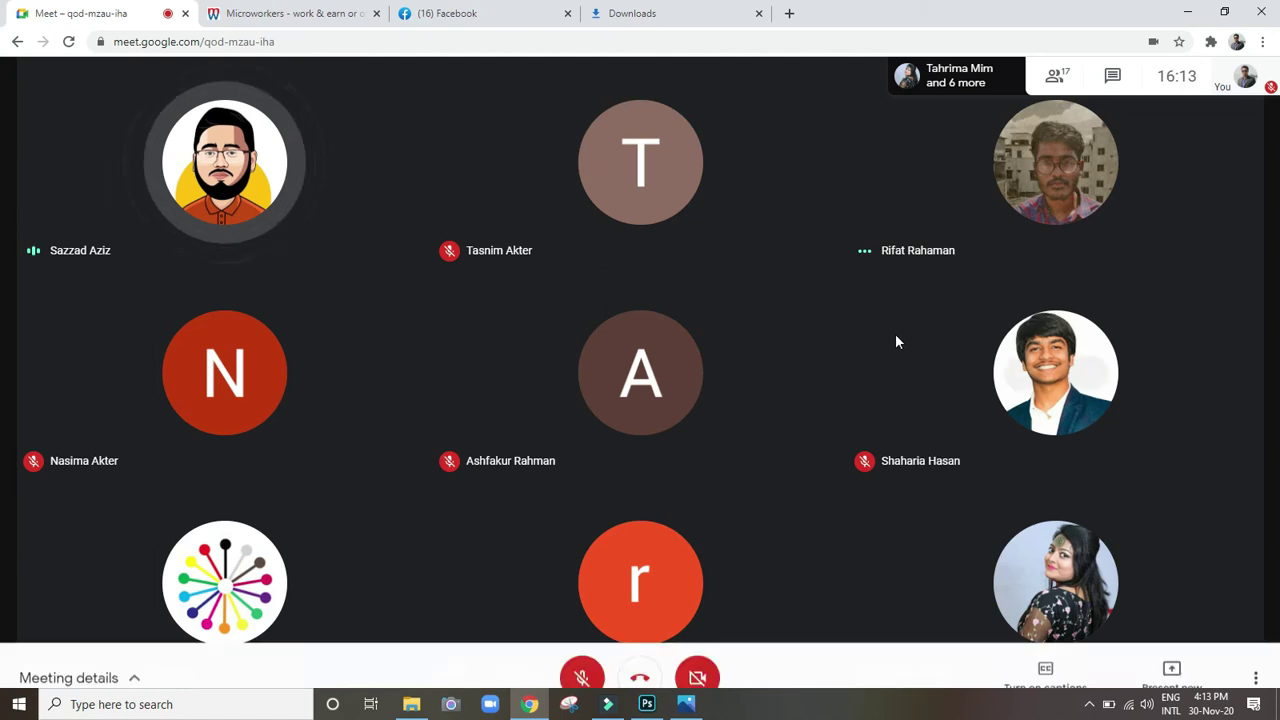
Beside the flower photo, open and close Messenger chat settings, then scroll the conversations list
click(490, 10)
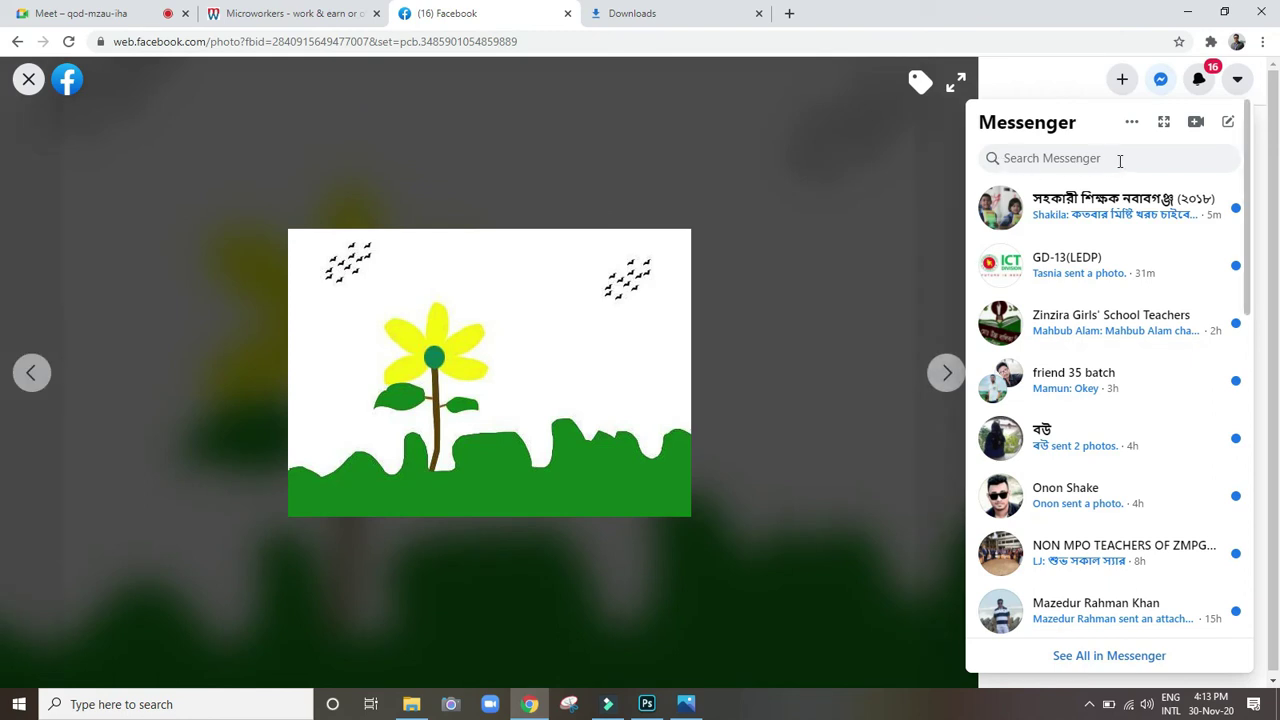
click(1133, 122)
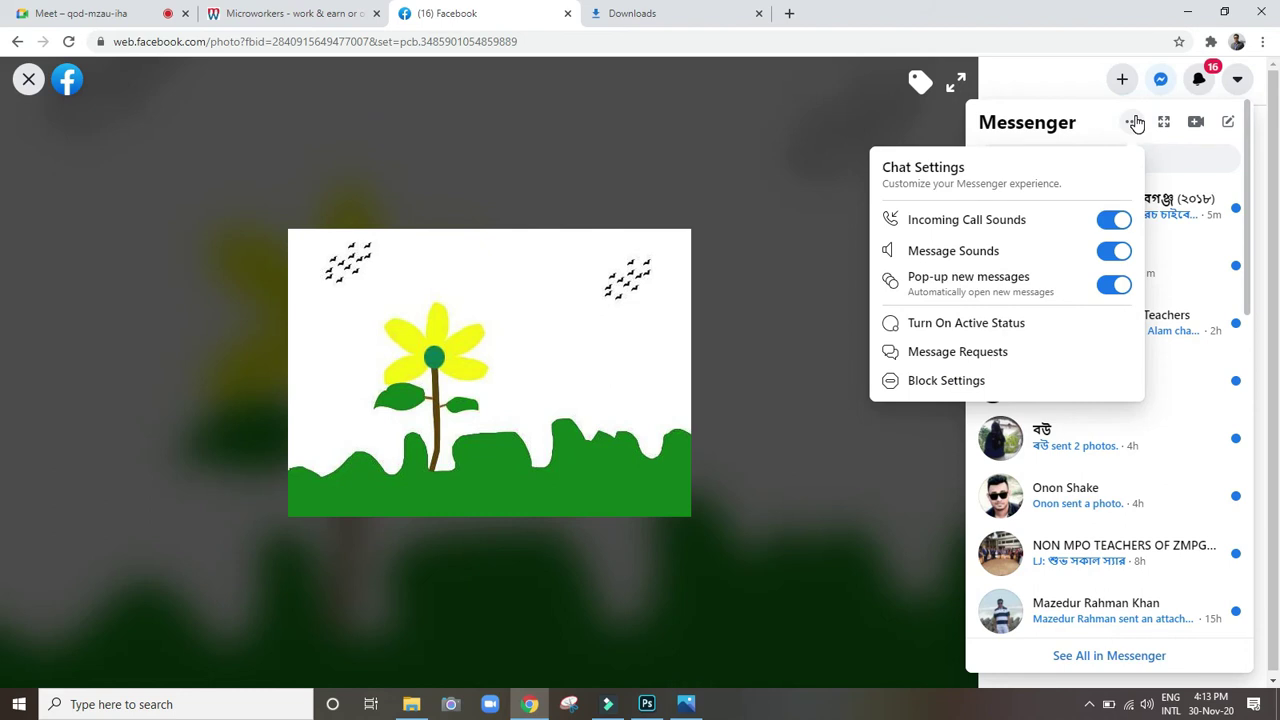
click(1135, 122)
scroll(1105, 468, down, 3)
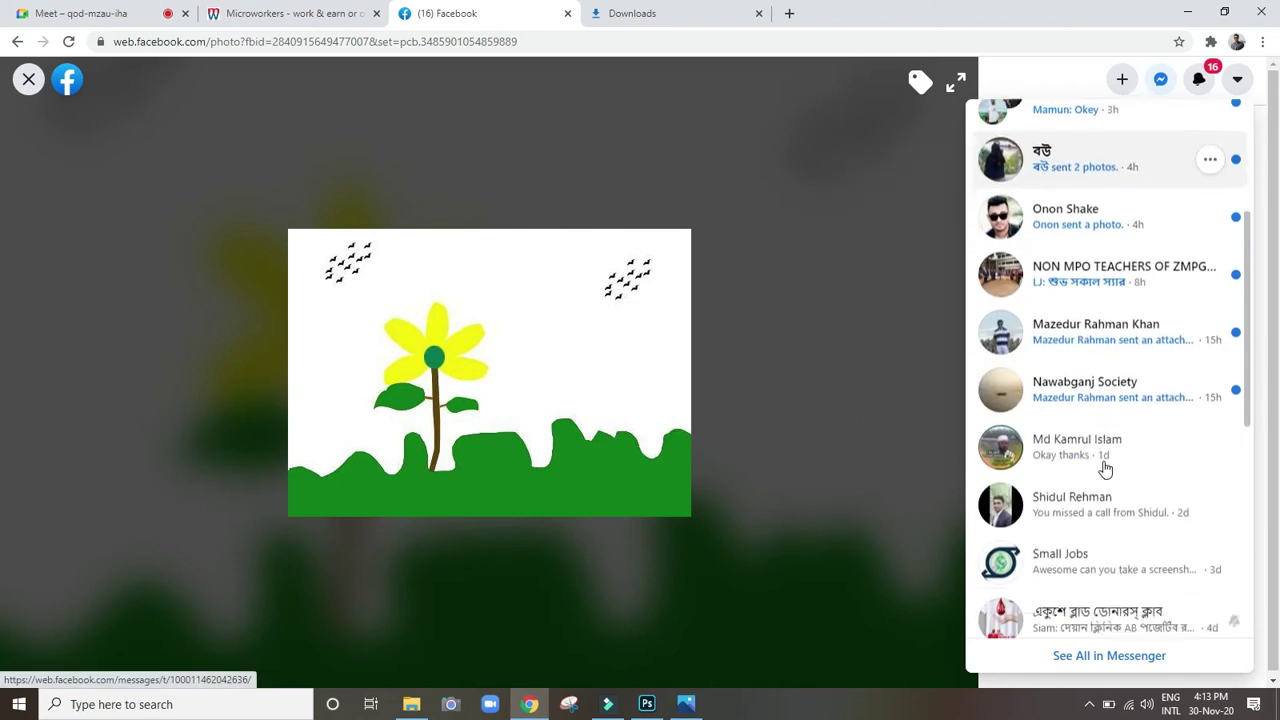
scroll(1105, 468, down, 3)
scroll(1105, 468, up, 6)
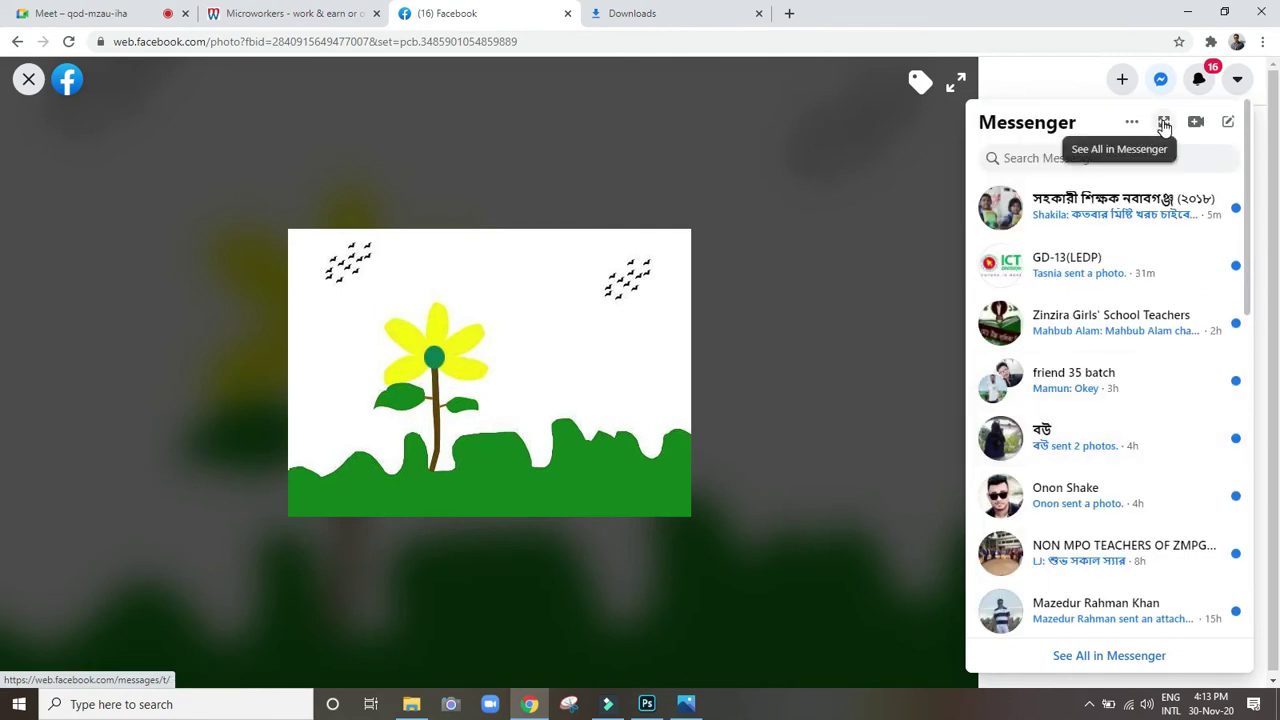
Open 'See All in Messenger' to show the full page with the 'Okay thanks' chat
click(1164, 124)
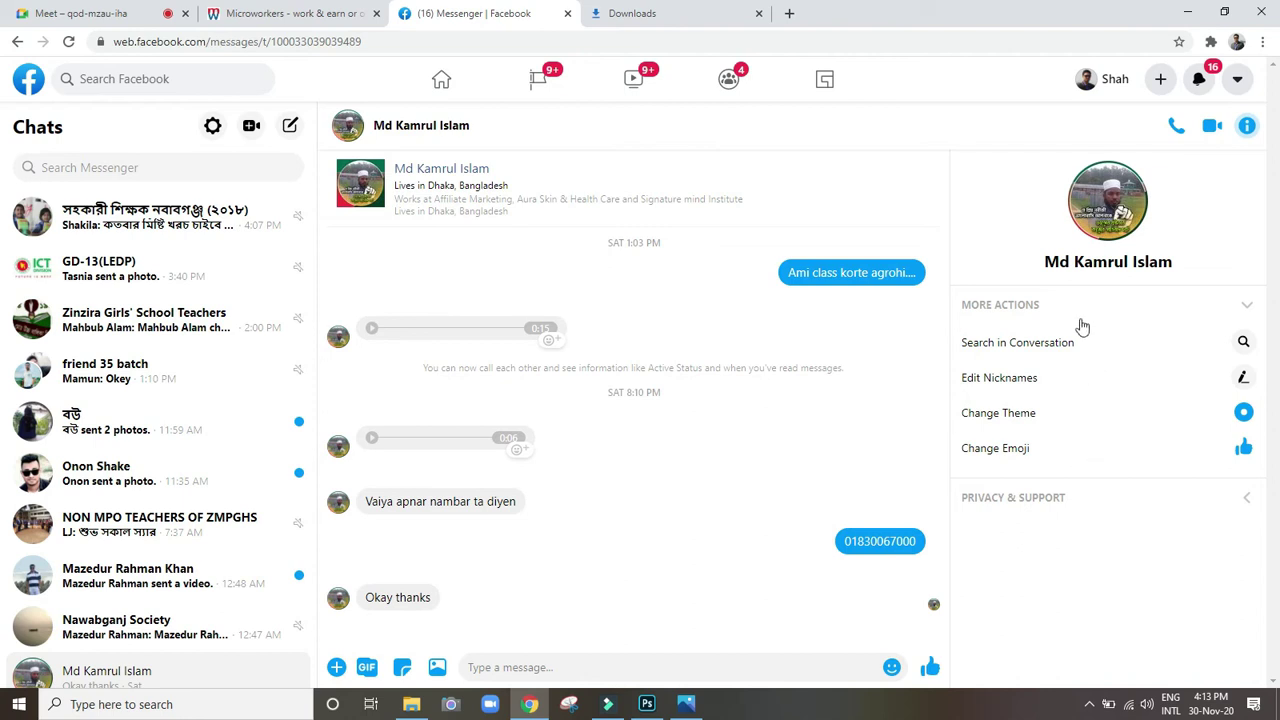
Back in the Meet call, bring up the entire screen, window or tab presenting options
click(78, 10)
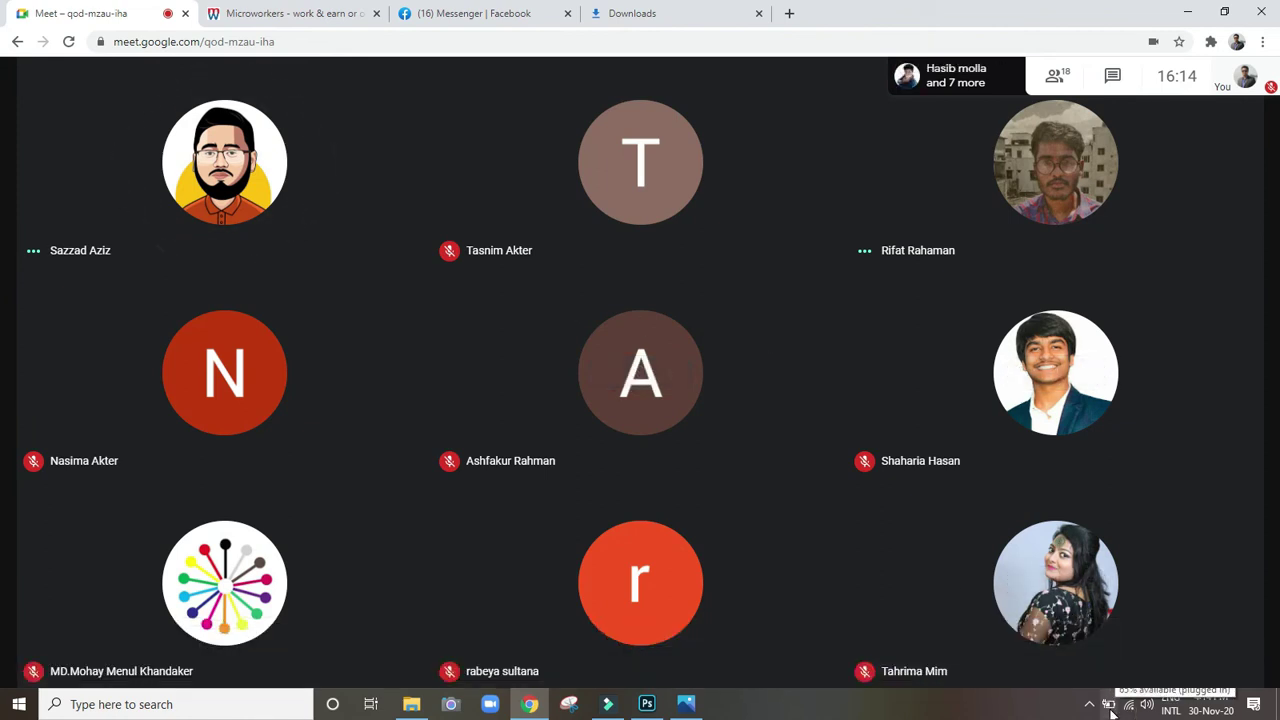
mouse_move(640, 372)
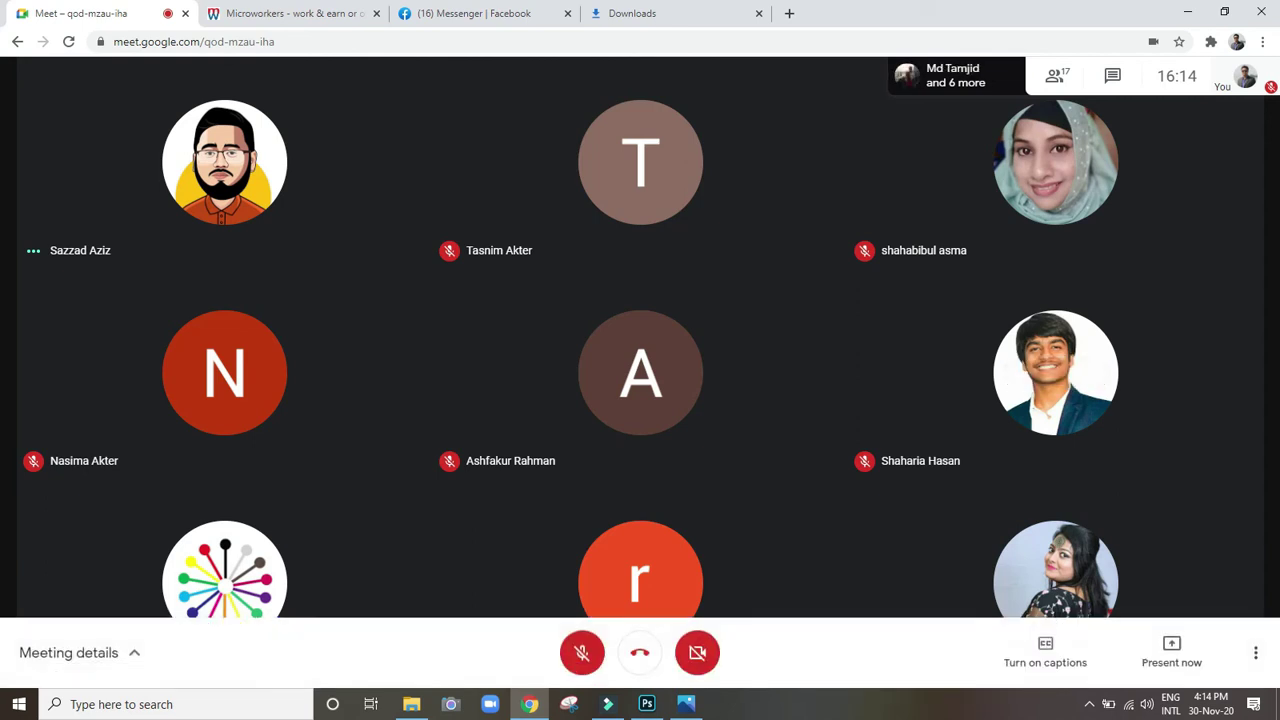
mouse_move(1243, 657)
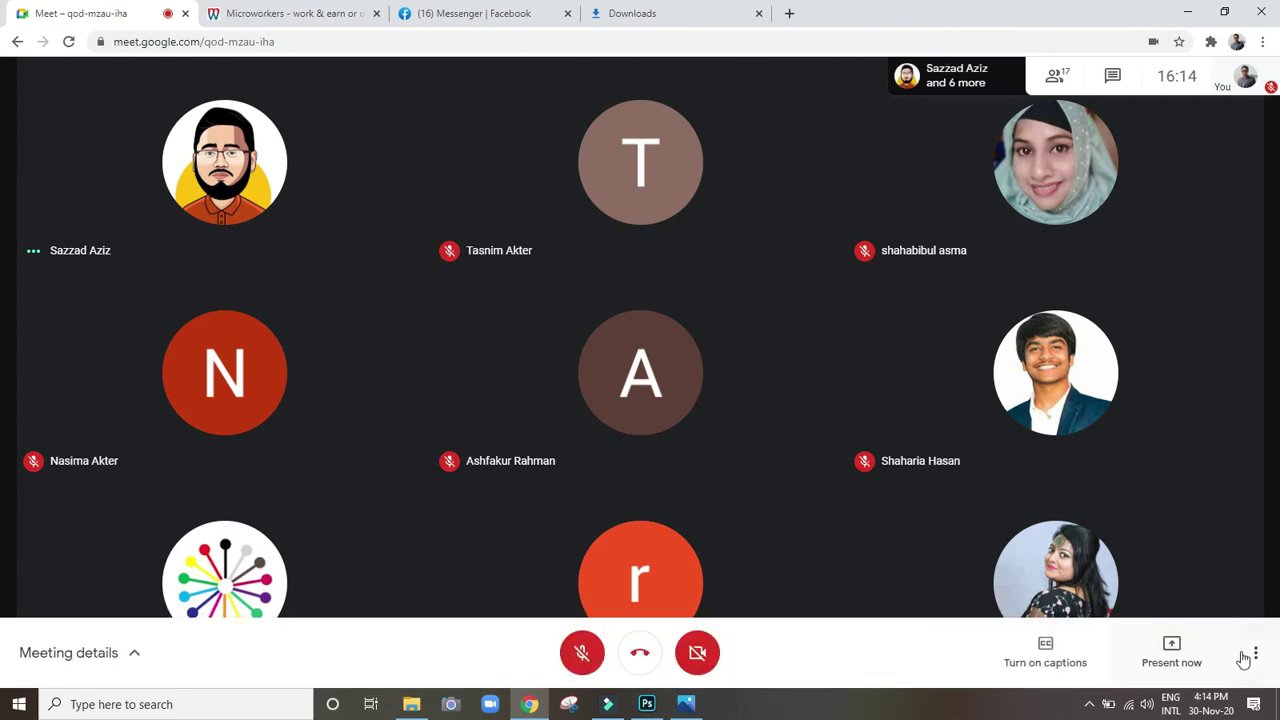
click(1173, 663)
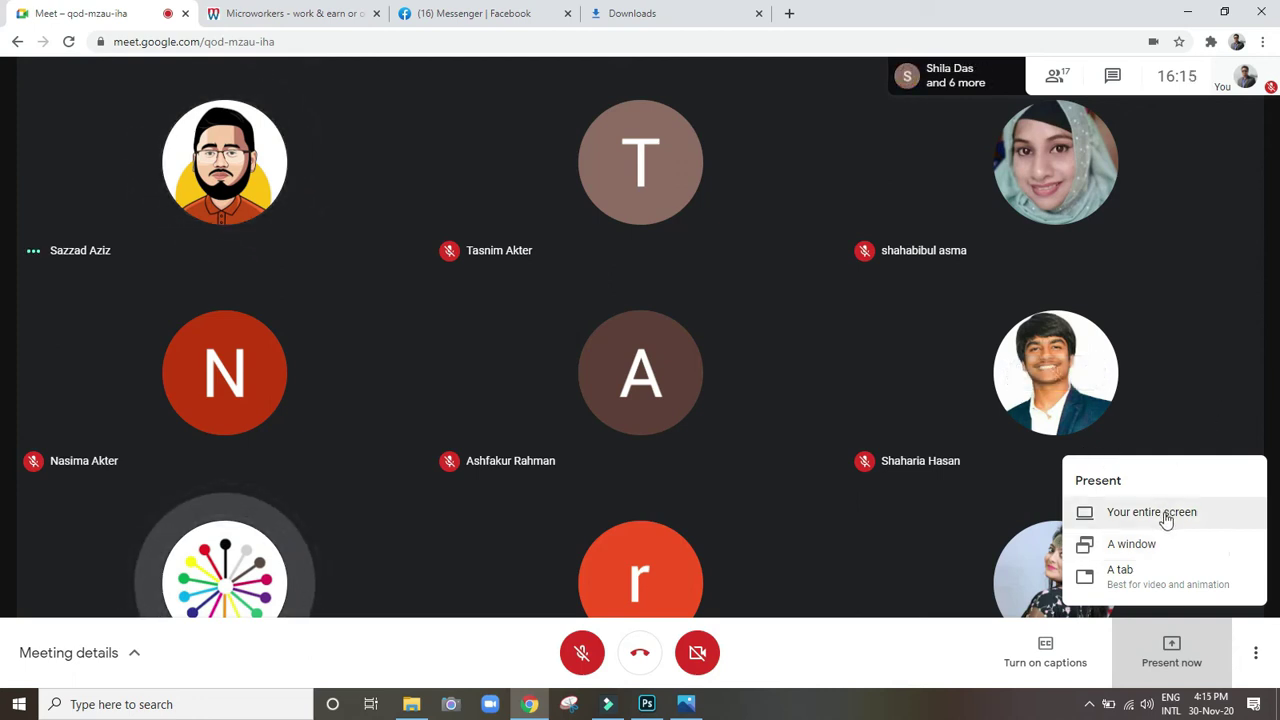
click(1205, 275)
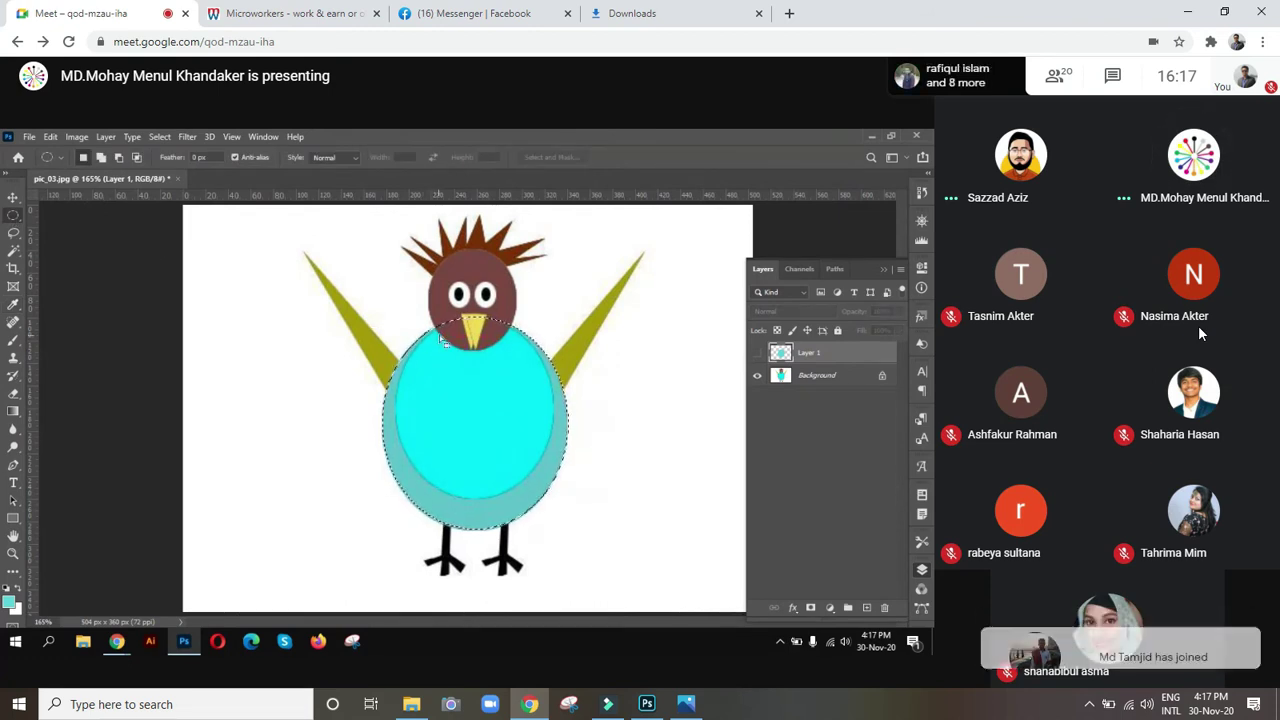
Toggle the mic with Ctrl+D to speak briefly, ending muted as Layer 2 appears
key(ctrl+d)
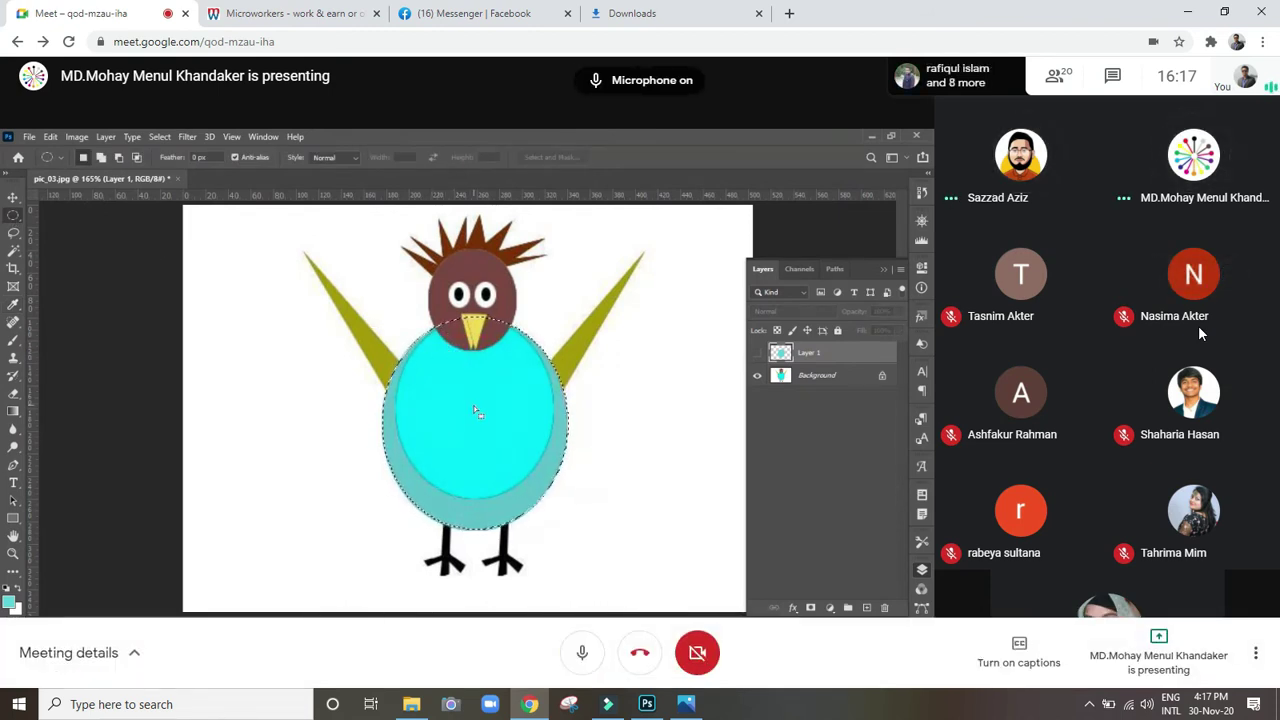
key(ctrl+d)
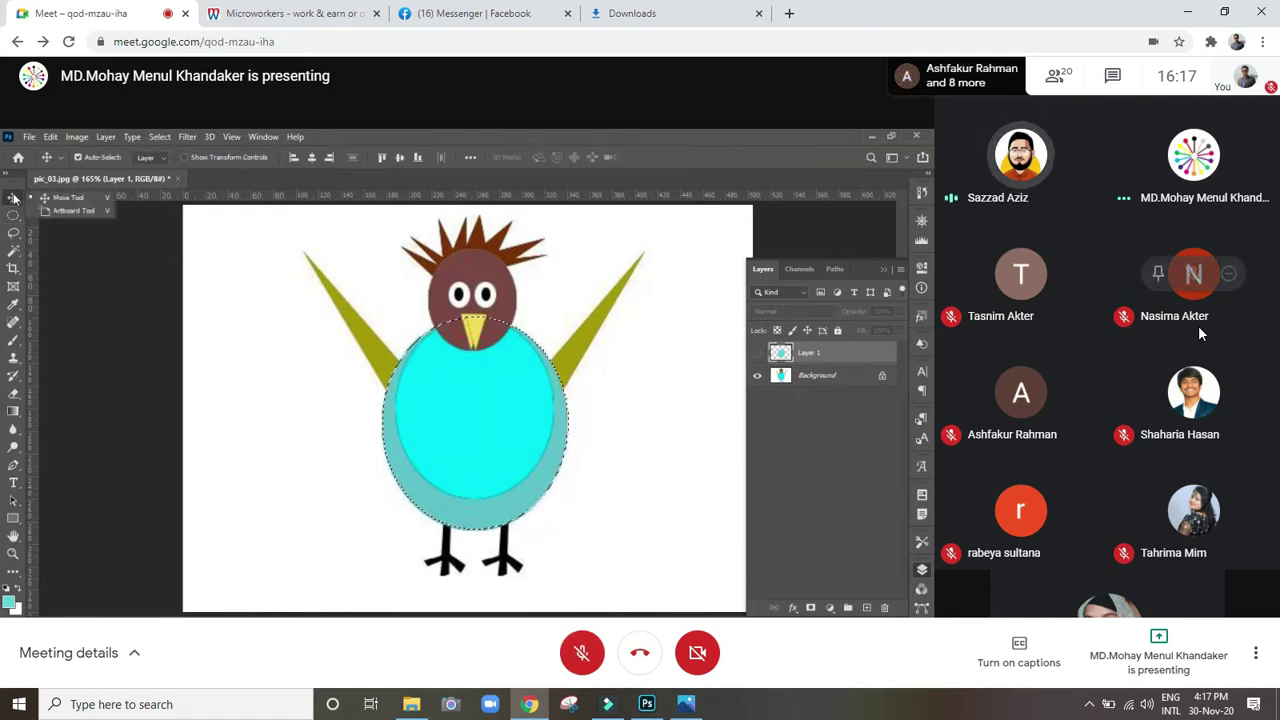
key(ctrl+d)
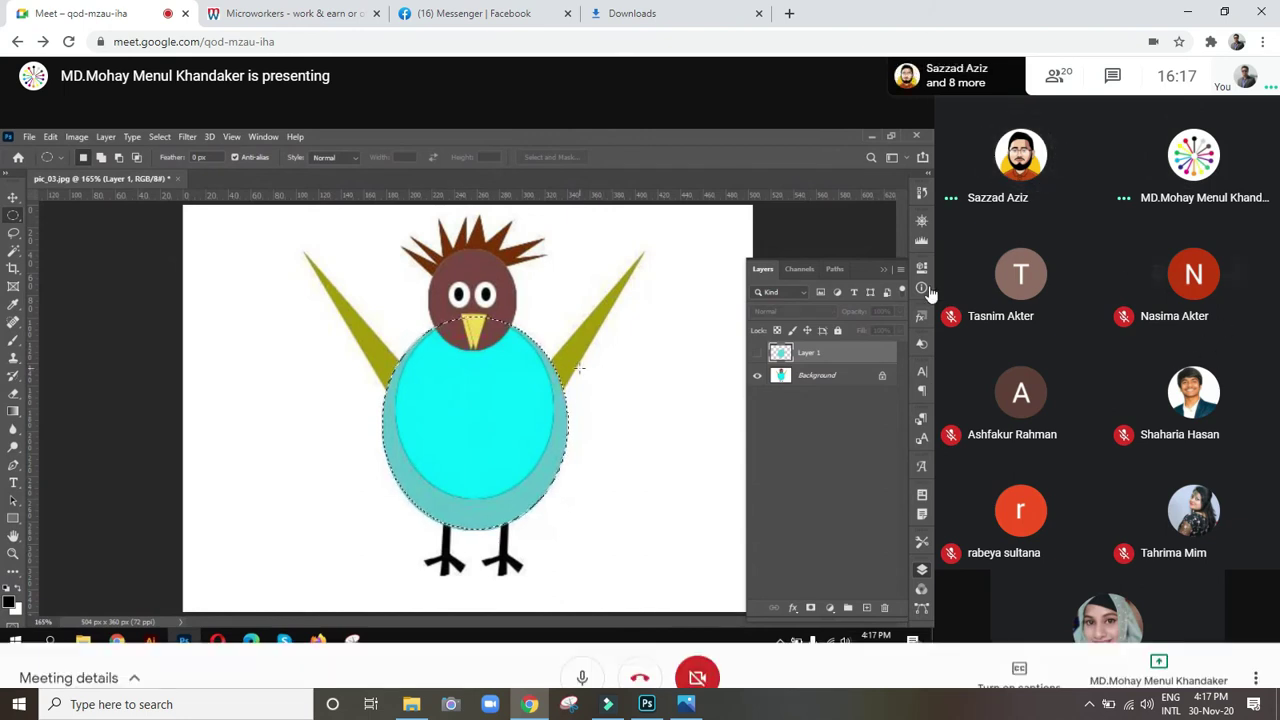
mouse_move(672, 404)
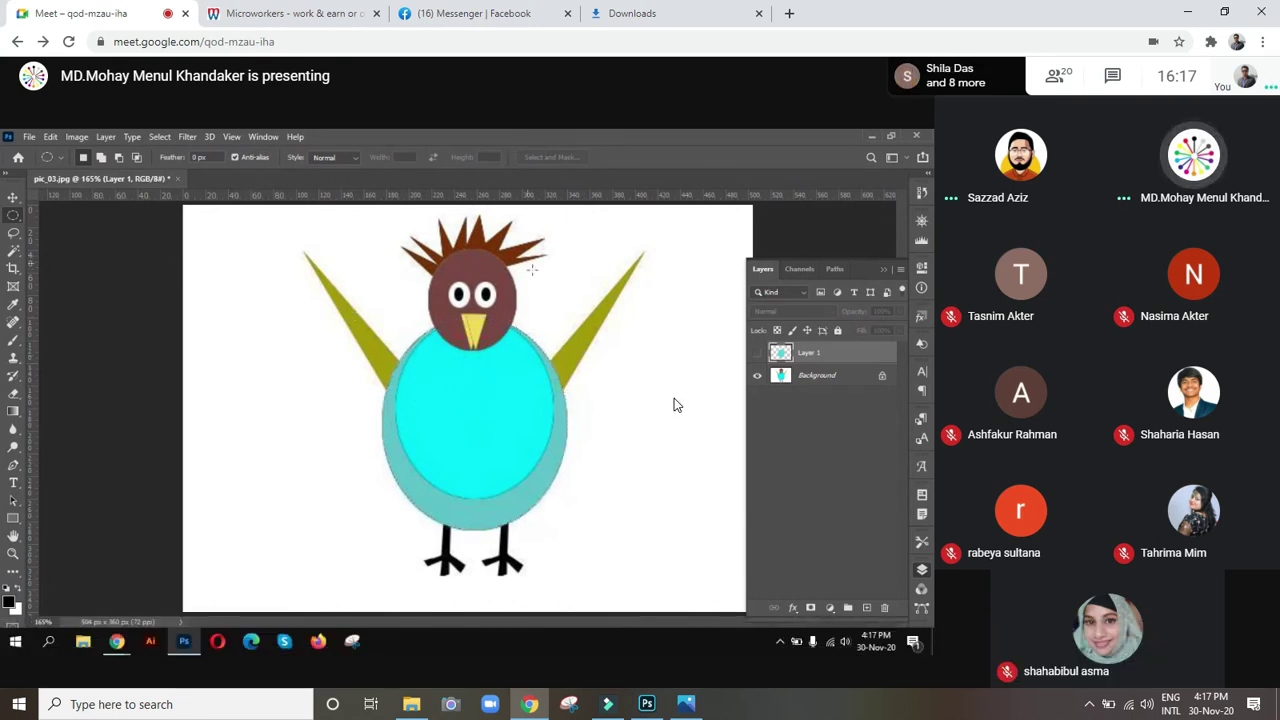
key(ctrl+d)
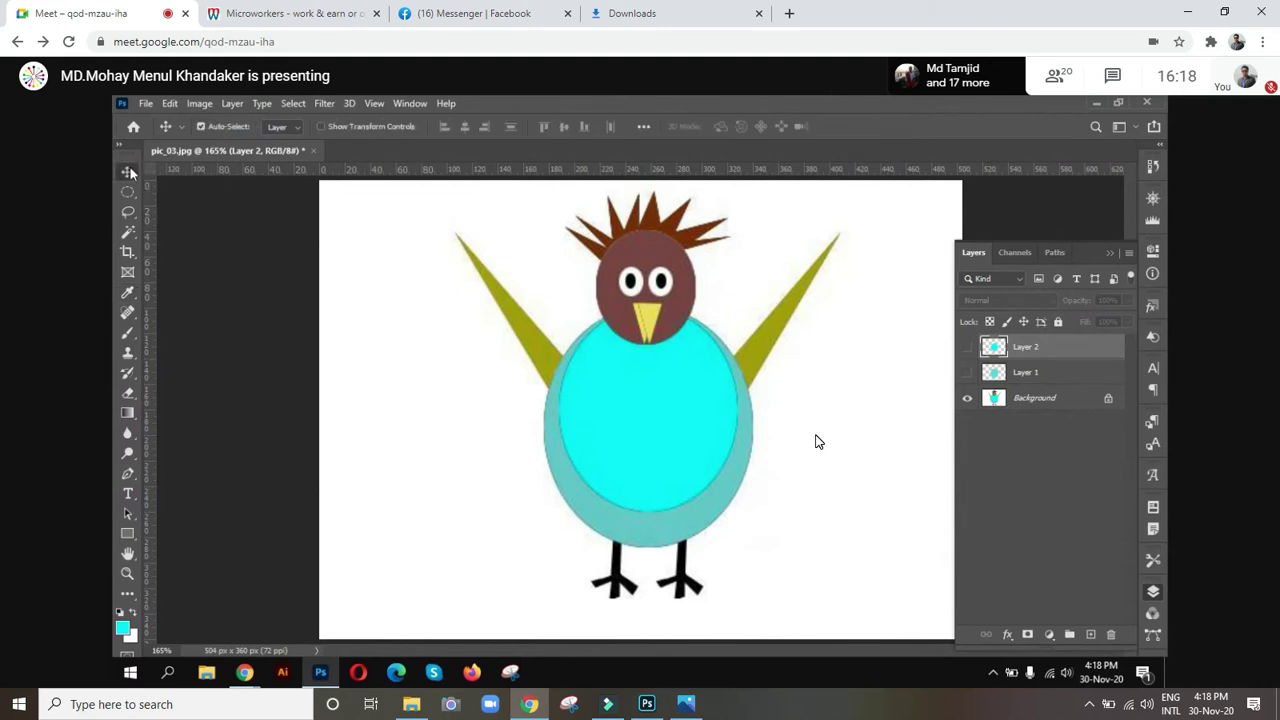
Unmute with Ctrl+D to talk twice, ending with the microphone muted
key(ctrl+d)
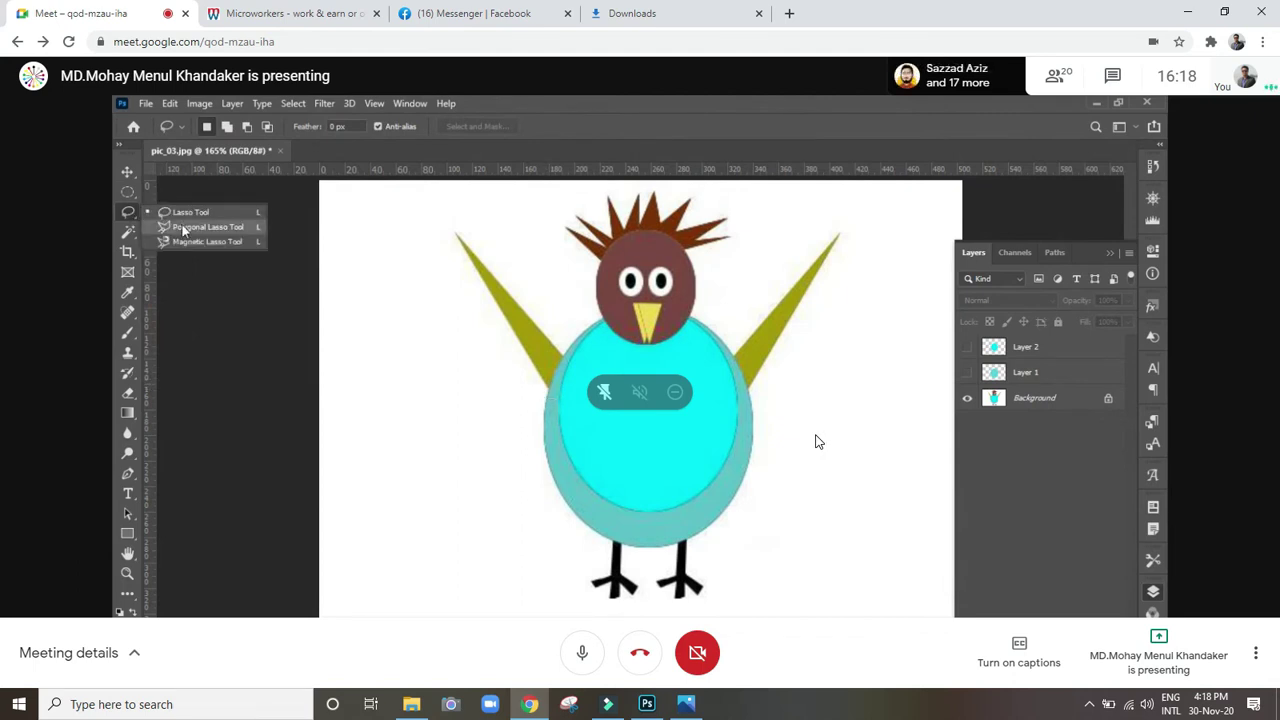
key(ctrl+d)
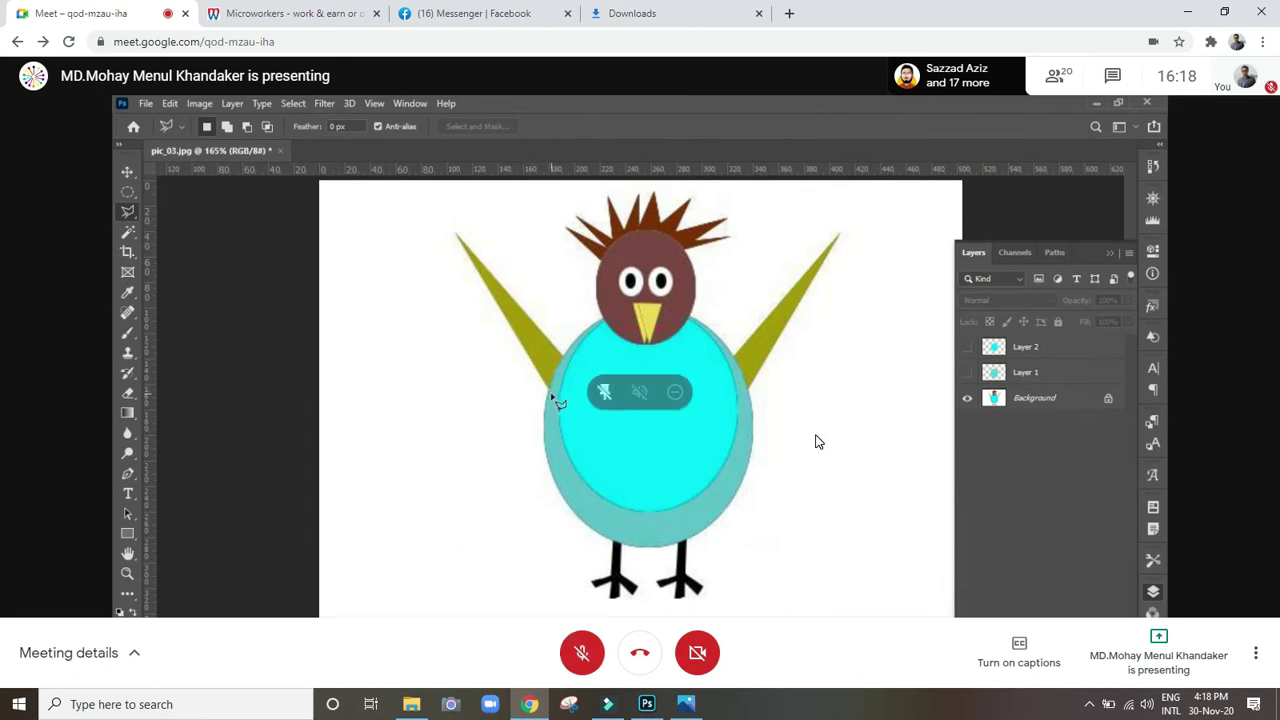
key(ctrl+d)
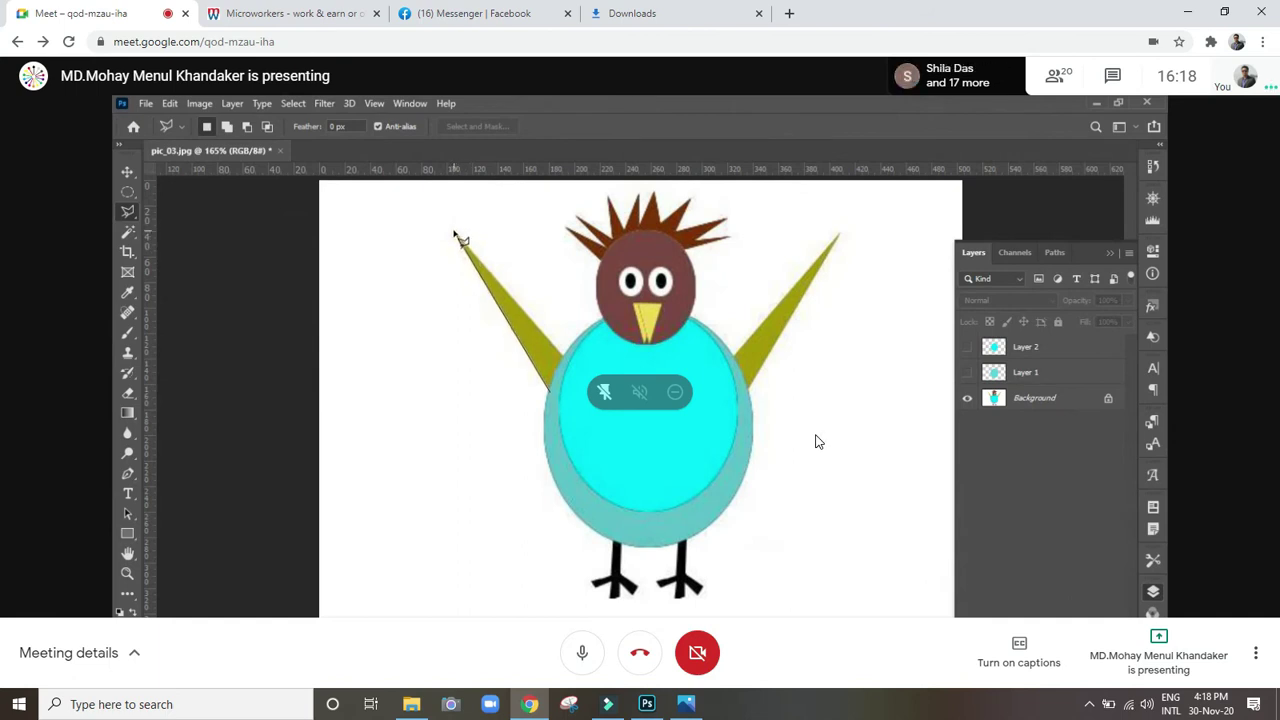
key(ctrl+d)
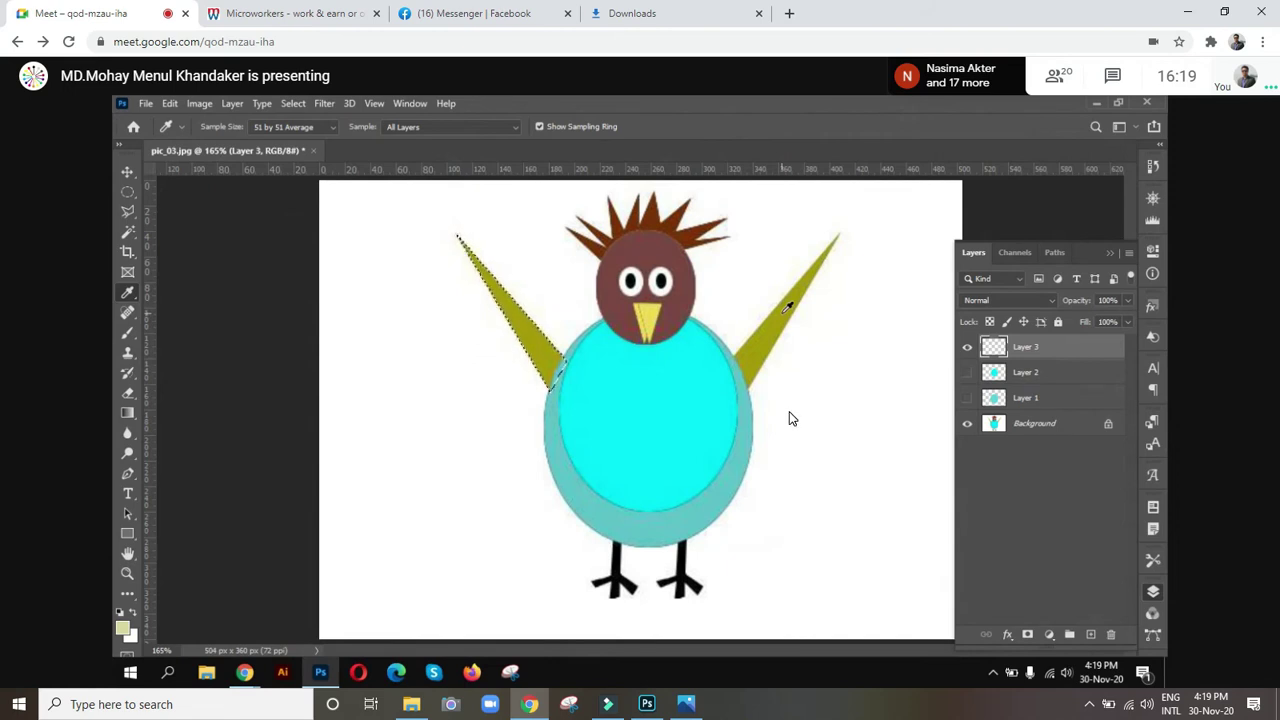
key(ctrl+d)
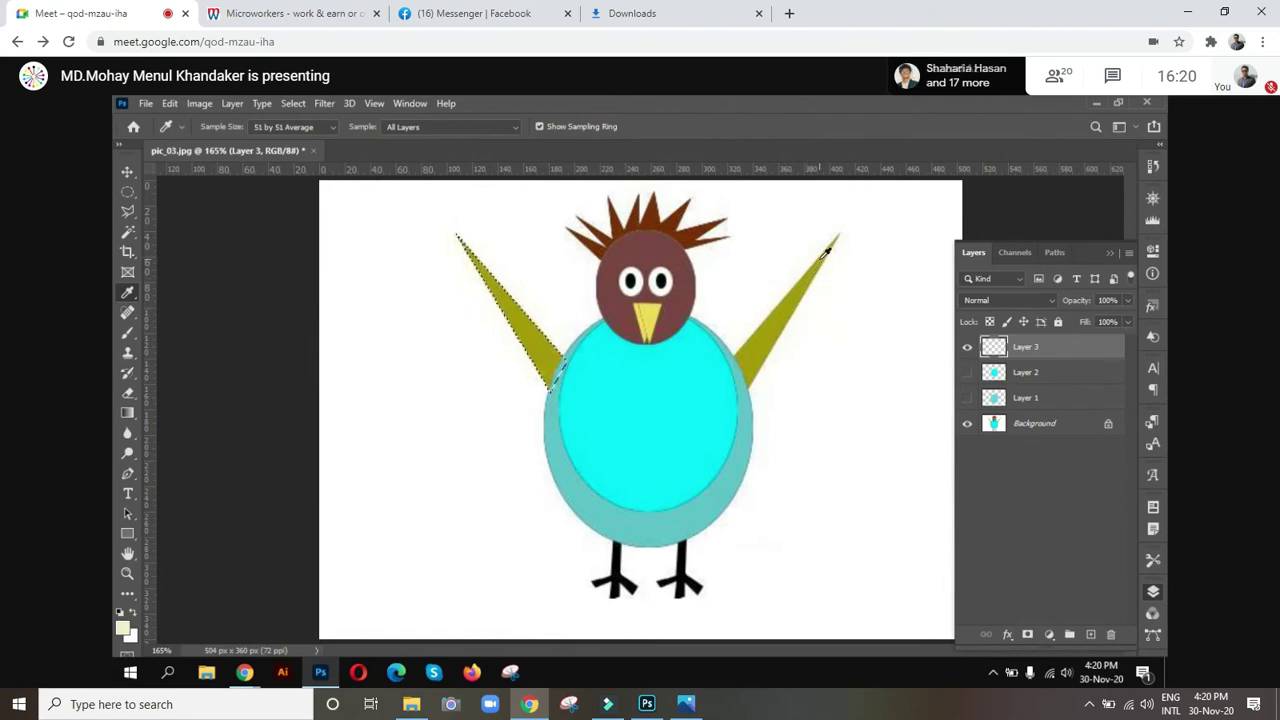
Click and scroll on the shared Photoshop view, then dismiss the 'Are you talking?' reminder
click(756, 352)
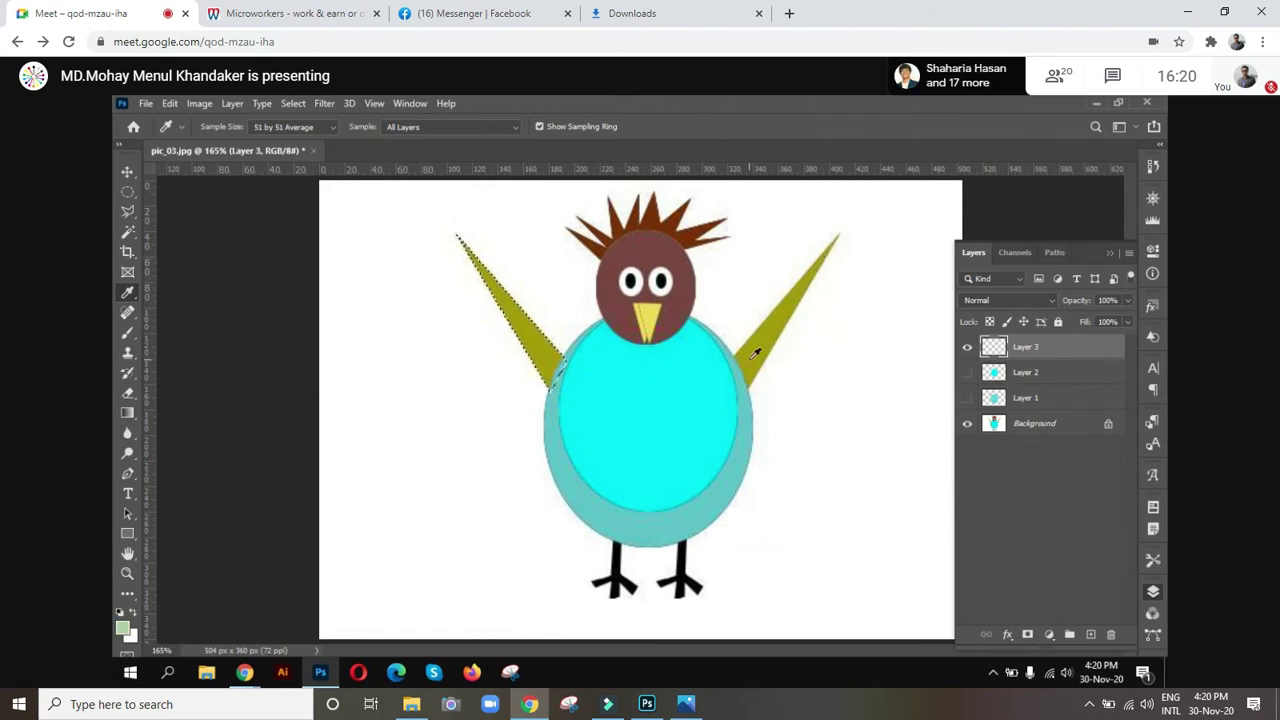
click(766, 343)
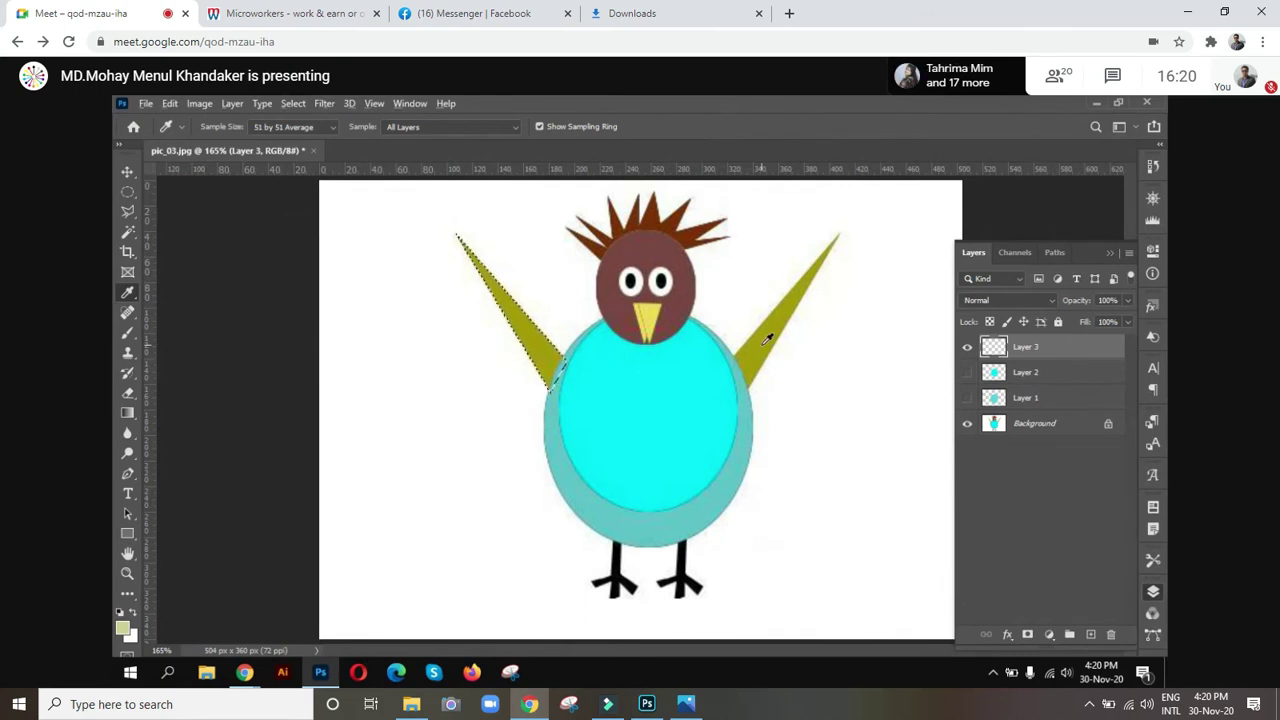
scroll(767, 340, up, 1)
scroll(767, 340, up, 1)
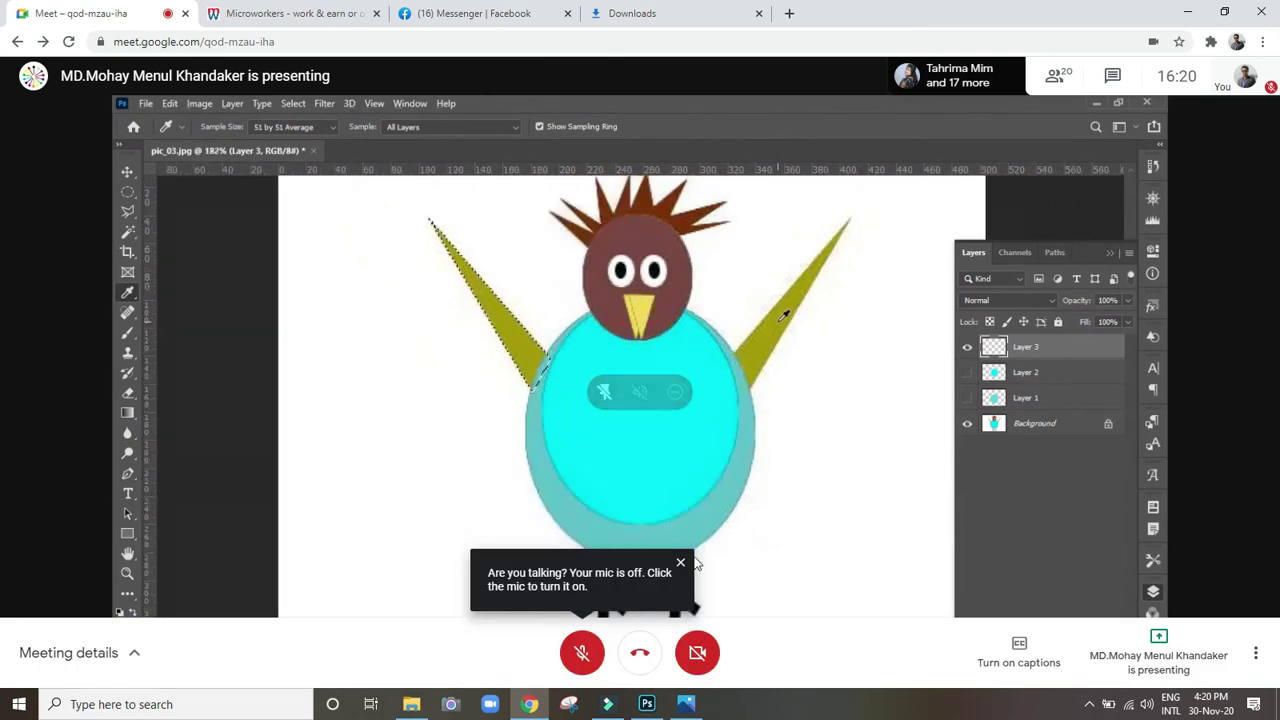
click(680, 562)
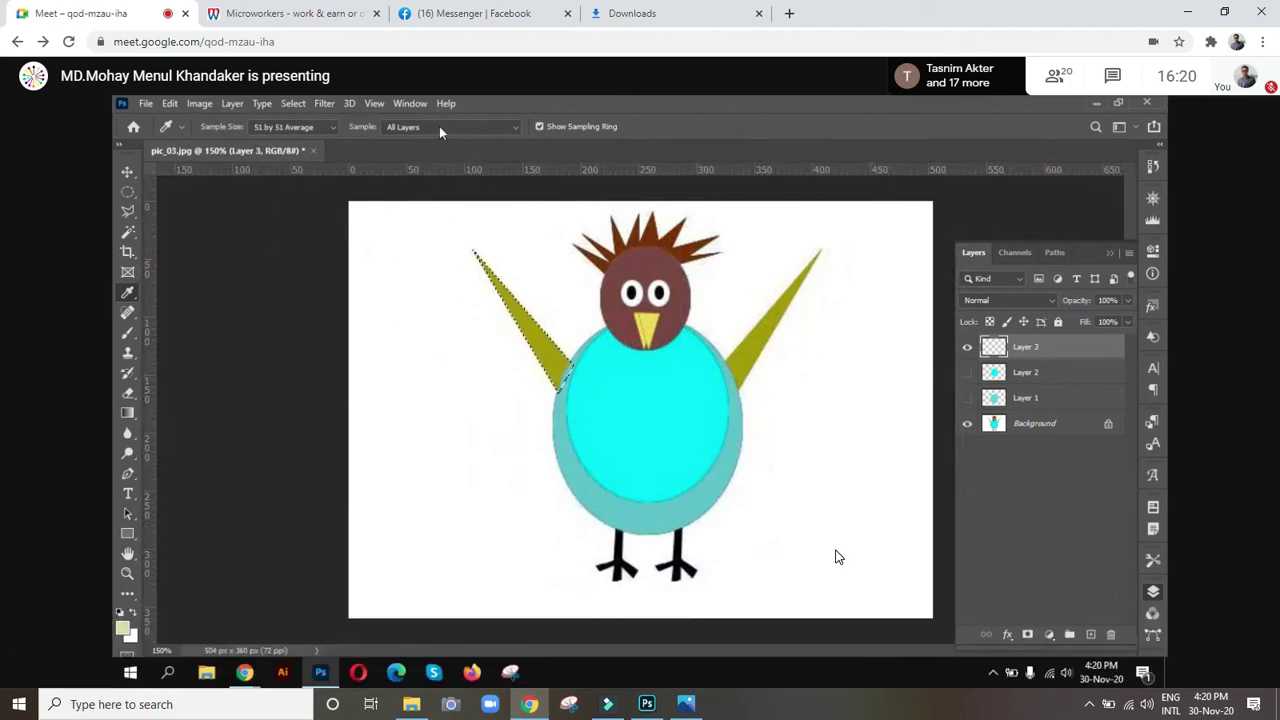
Click around the shared Photoshop view, then unmute the microphone with Ctrl+D
click(337, 133)
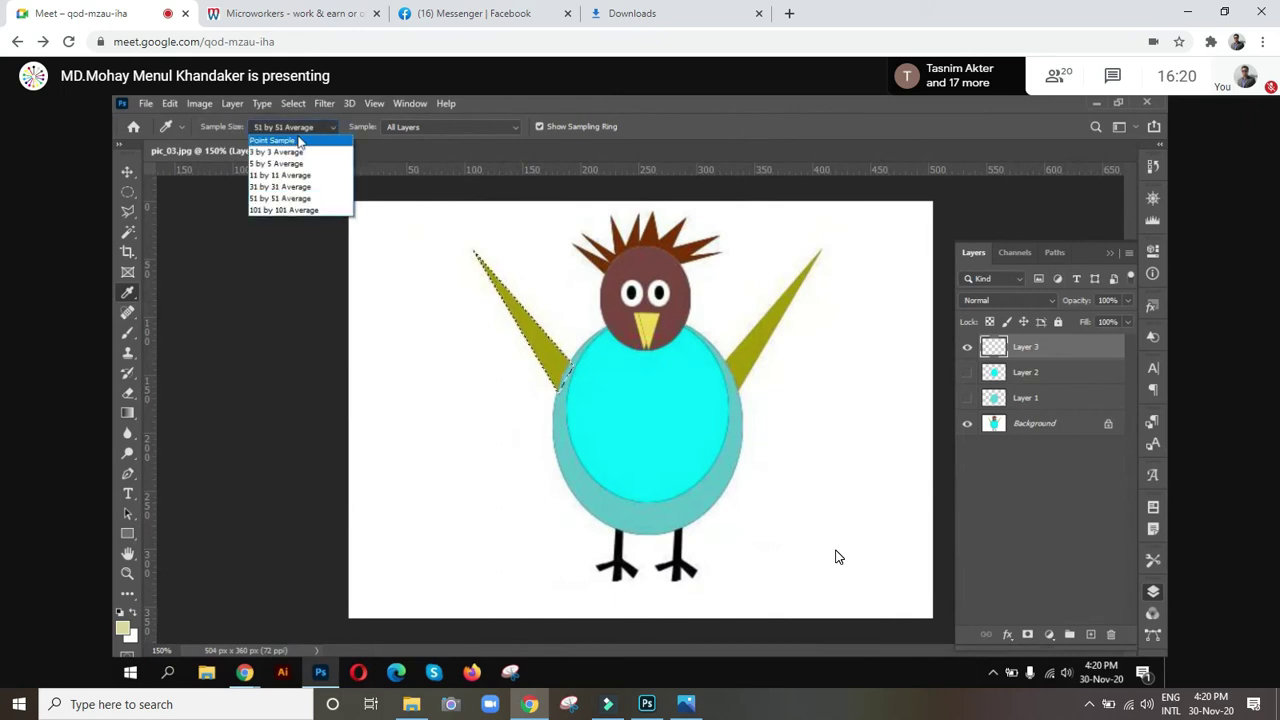
click(298, 142)
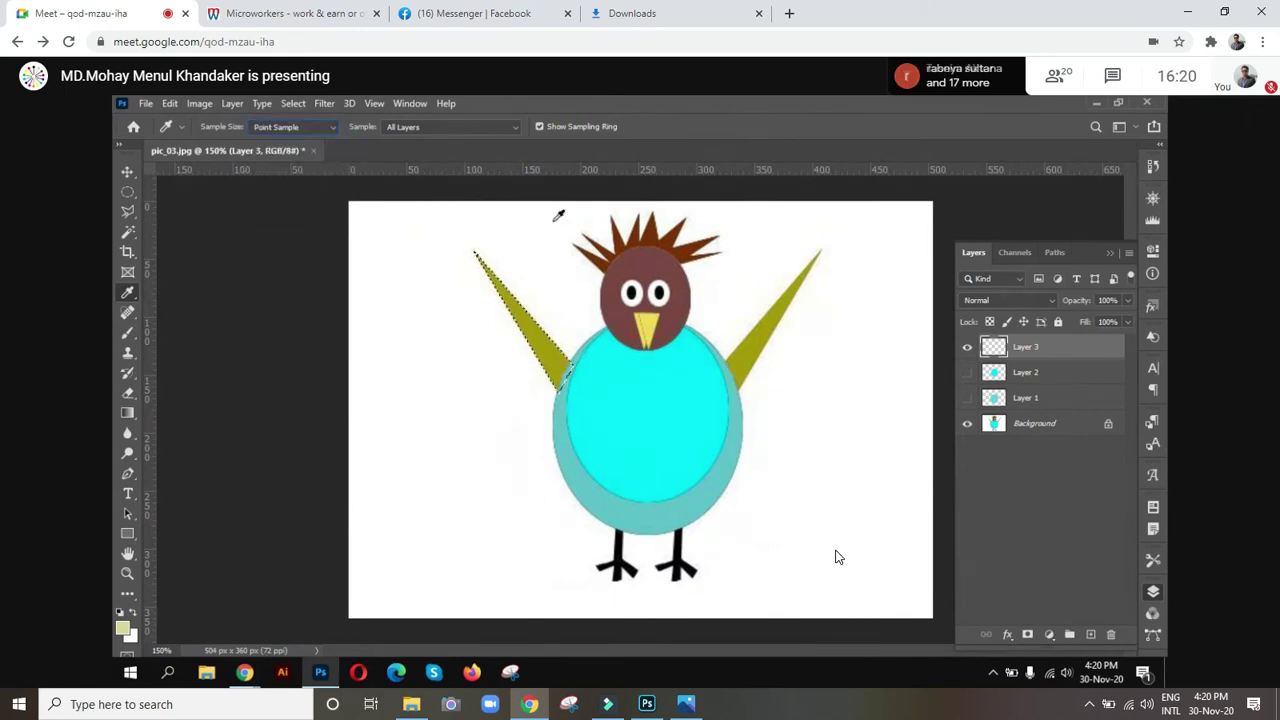
click(757, 345)
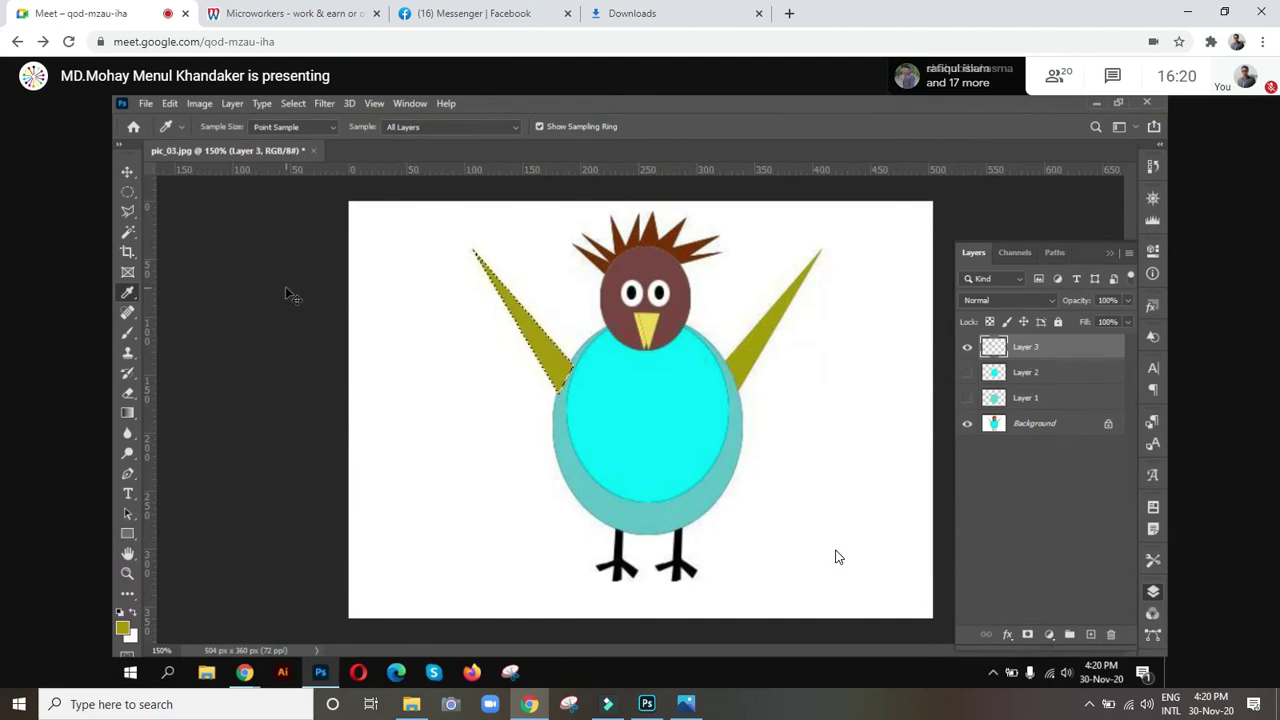
key(ctrl+d)
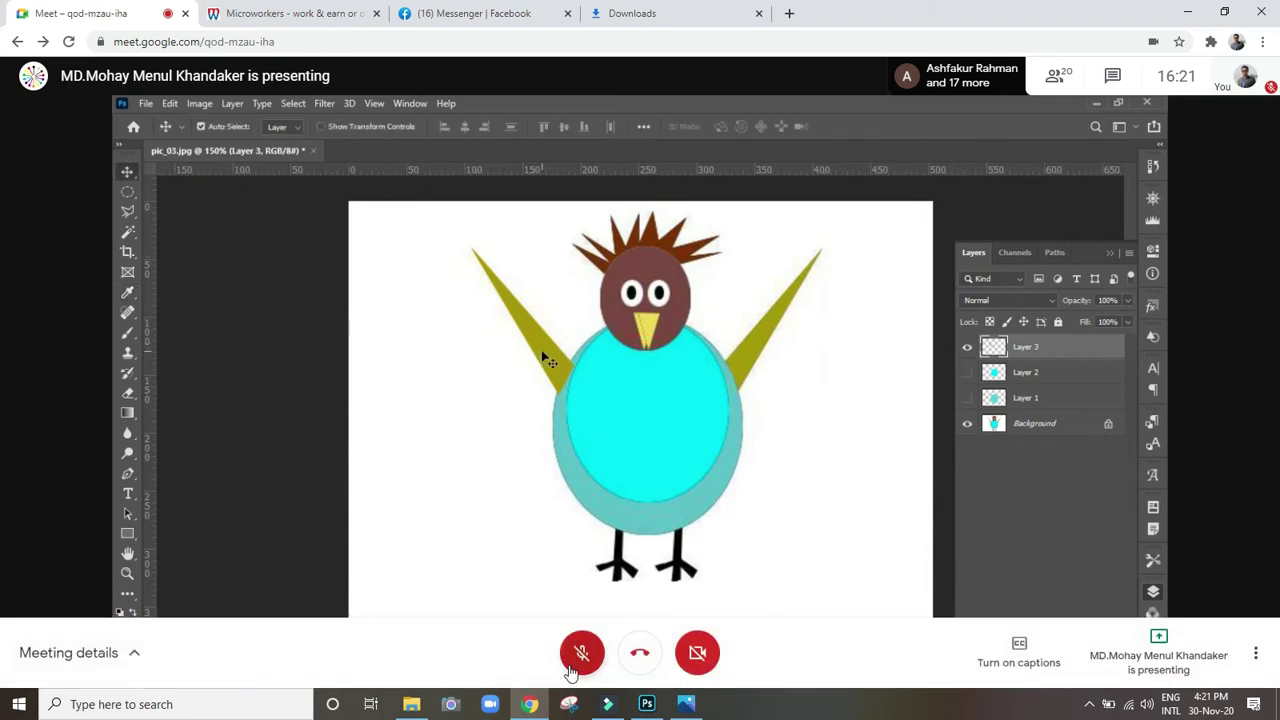
mouse_move(640, 600)
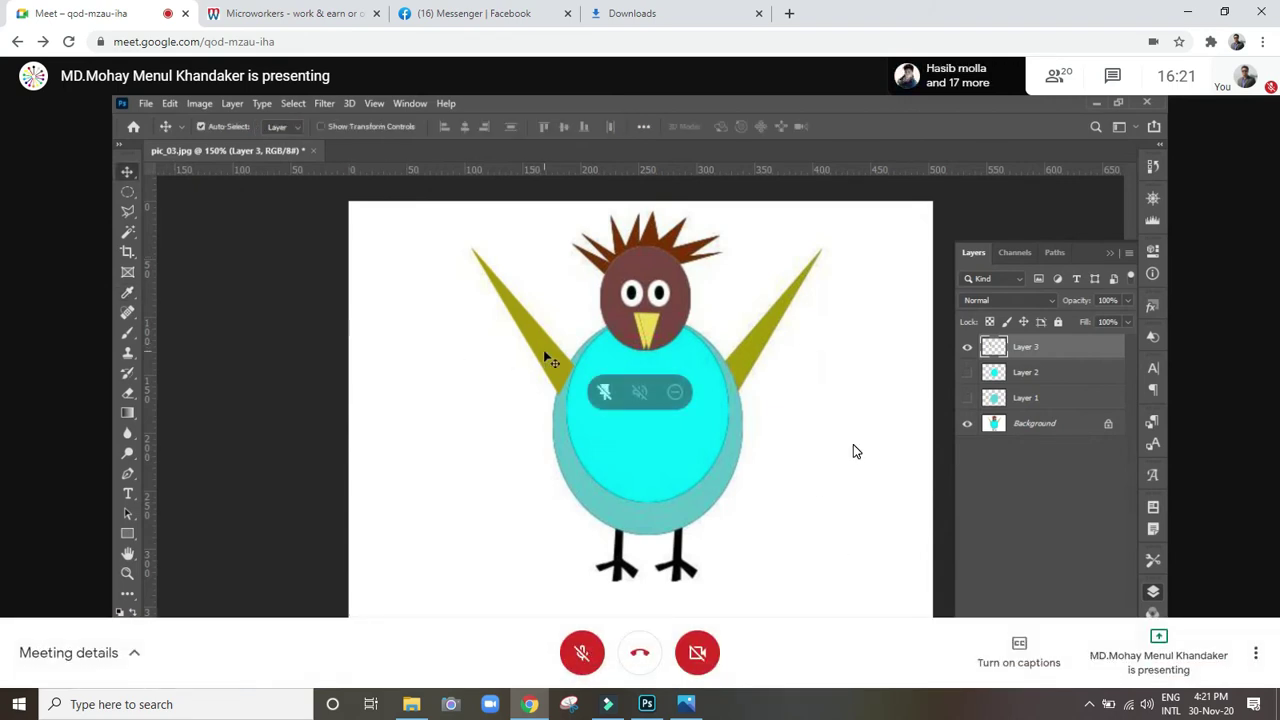
Toggle Ctrl+D twice, leaving the mic muted while Layer 4 is created
key(ctrl+d)
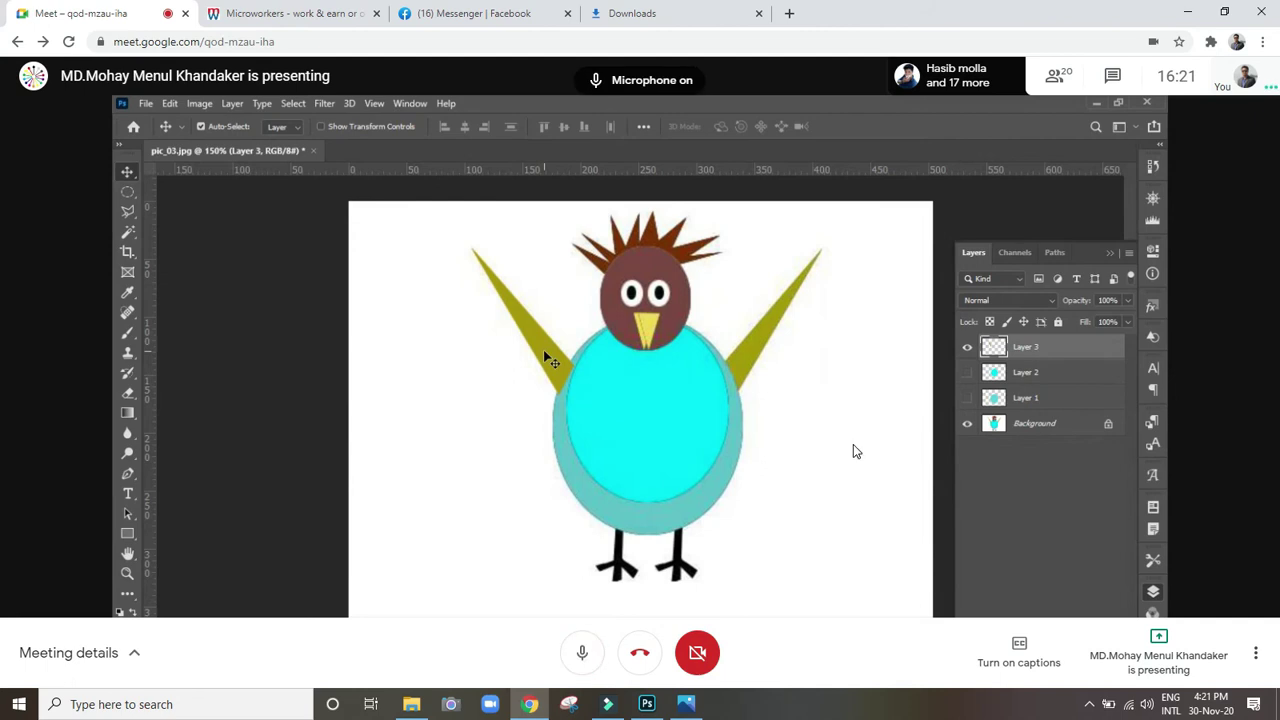
key(ctrl+d)
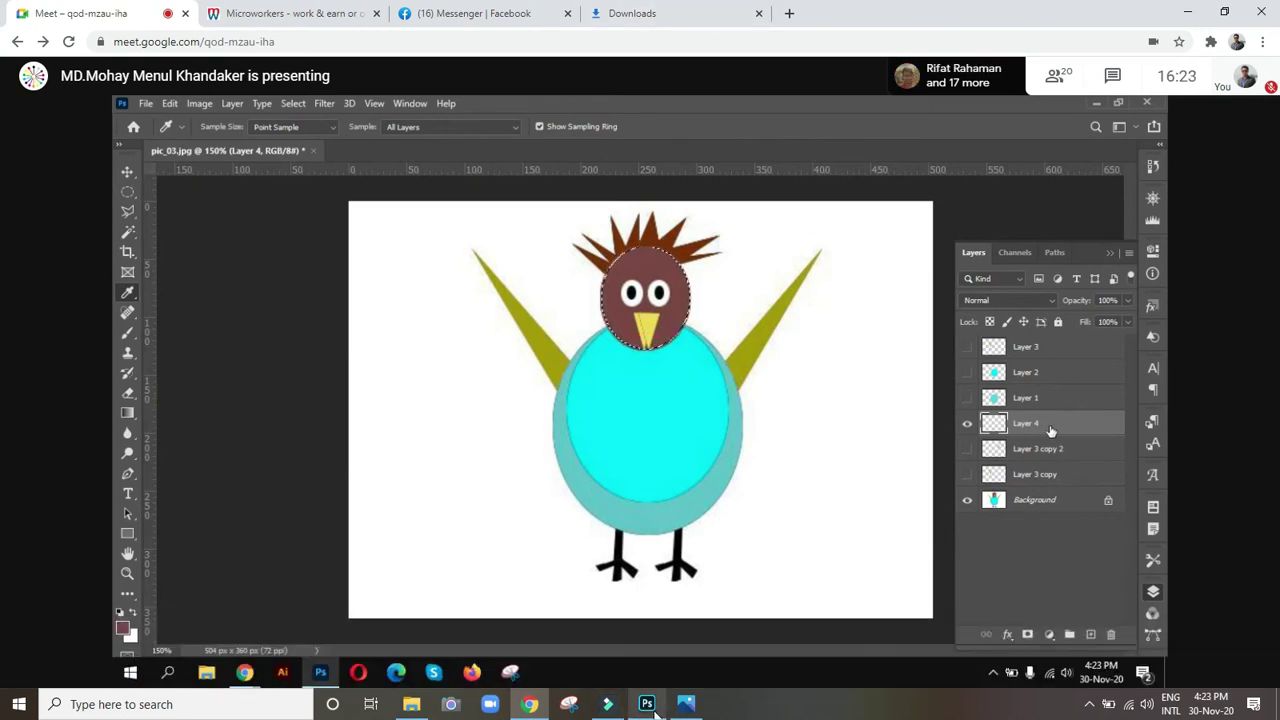
click(657, 660)
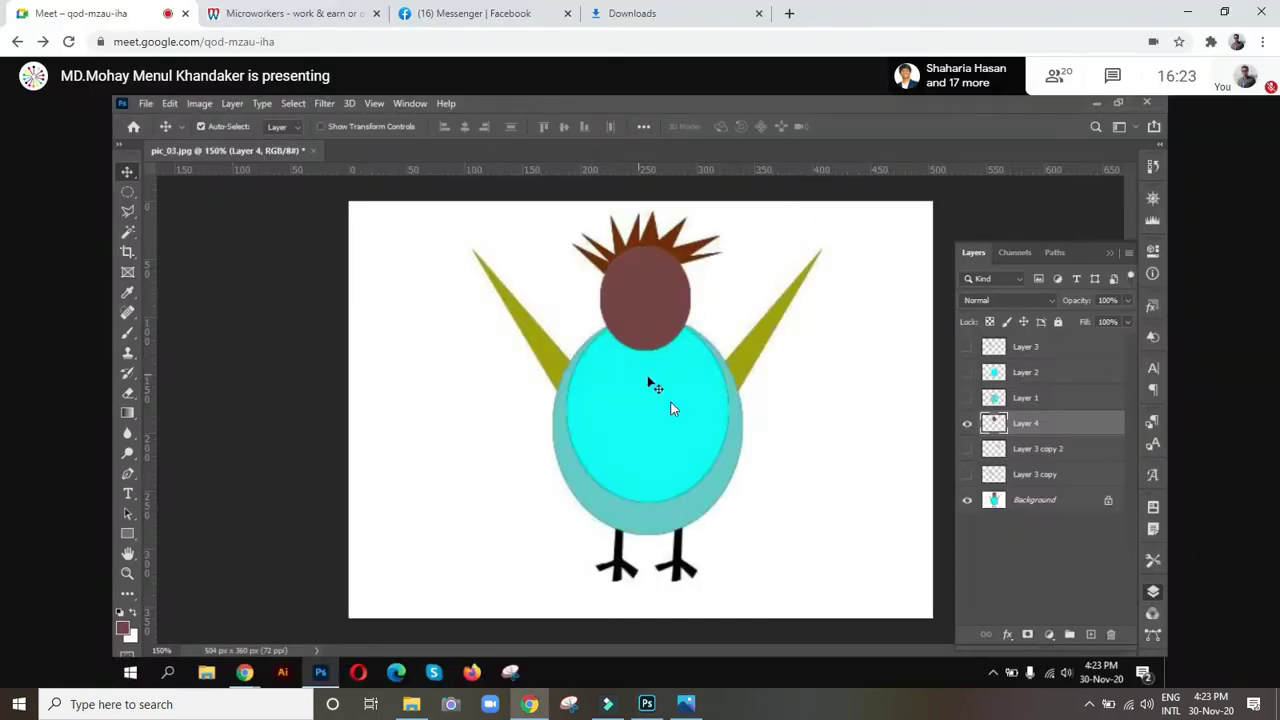
click(1205, 8)
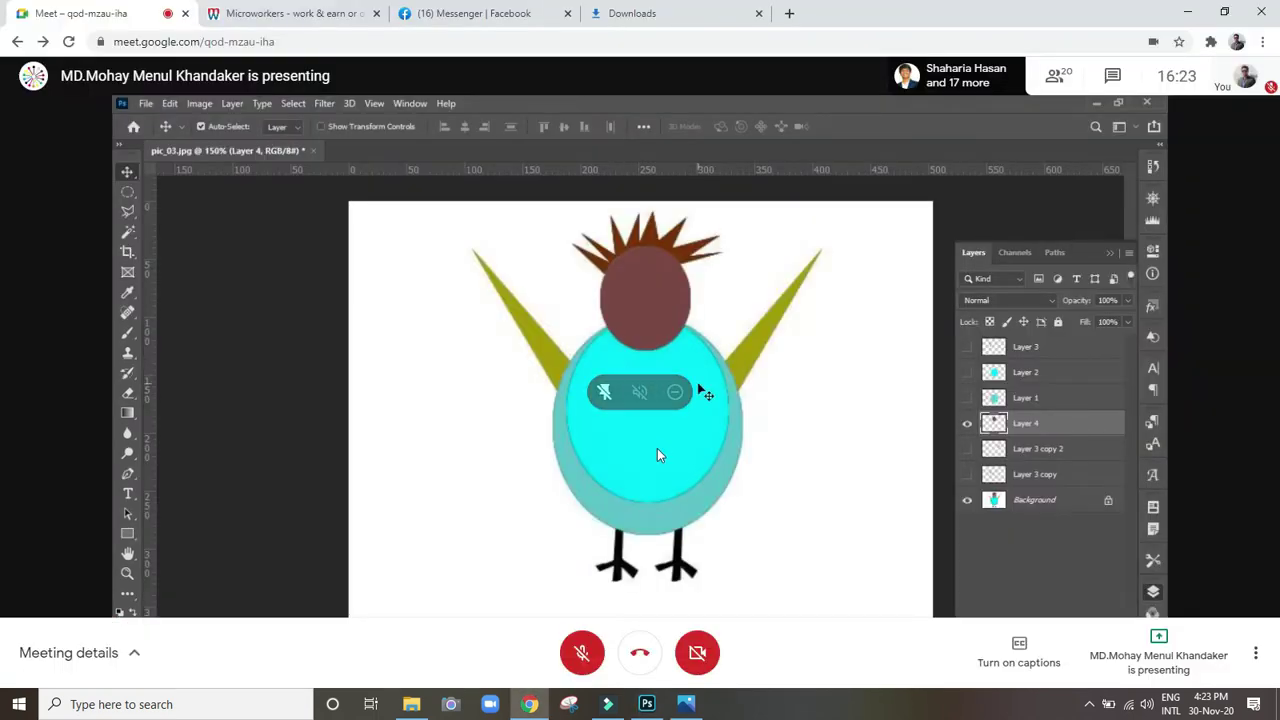
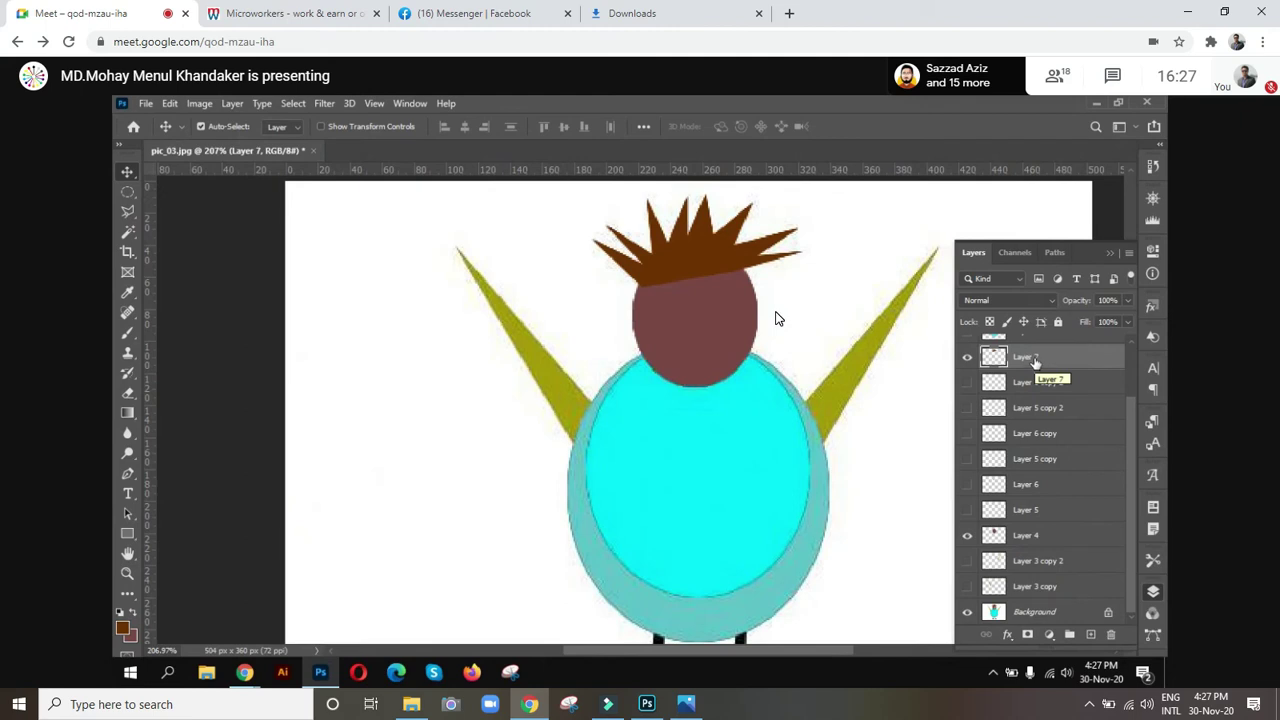
Place Layer 7 between Layer 4 and Layer 3 copy 2, then hide Layers 7 and 4
drag(1034, 362, 1032, 554)
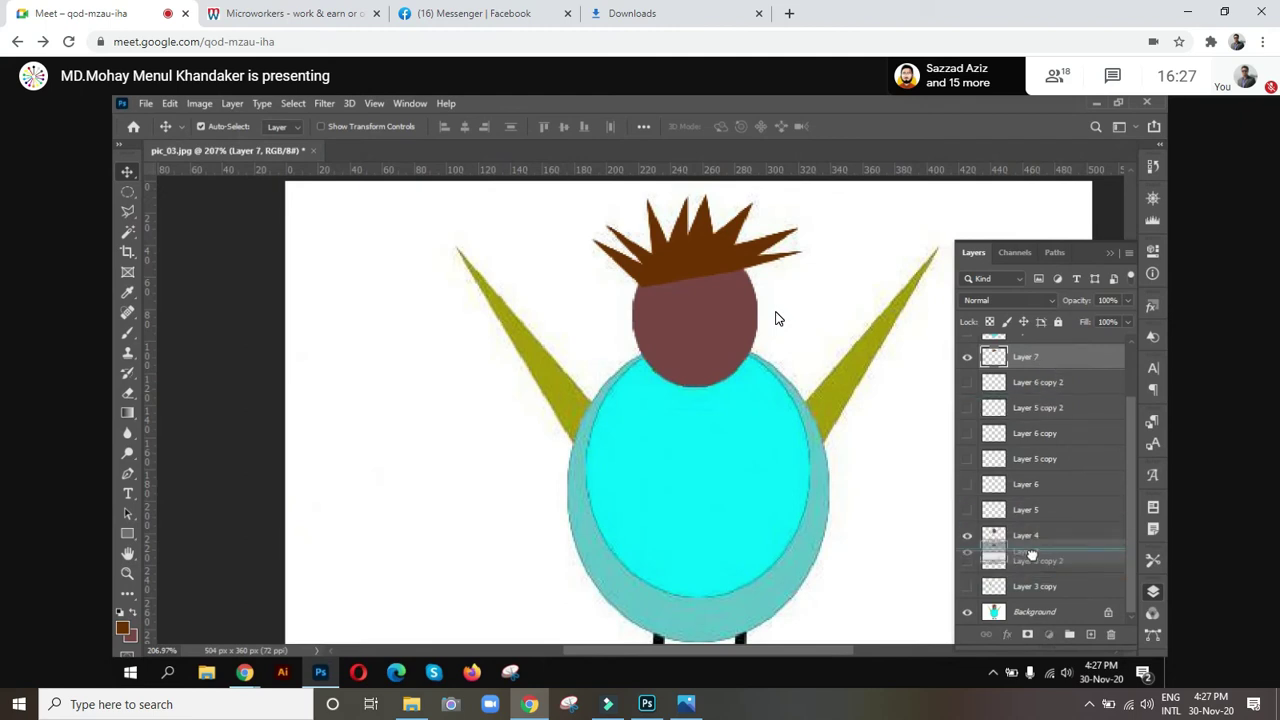
drag(1032, 554, 1034, 562)
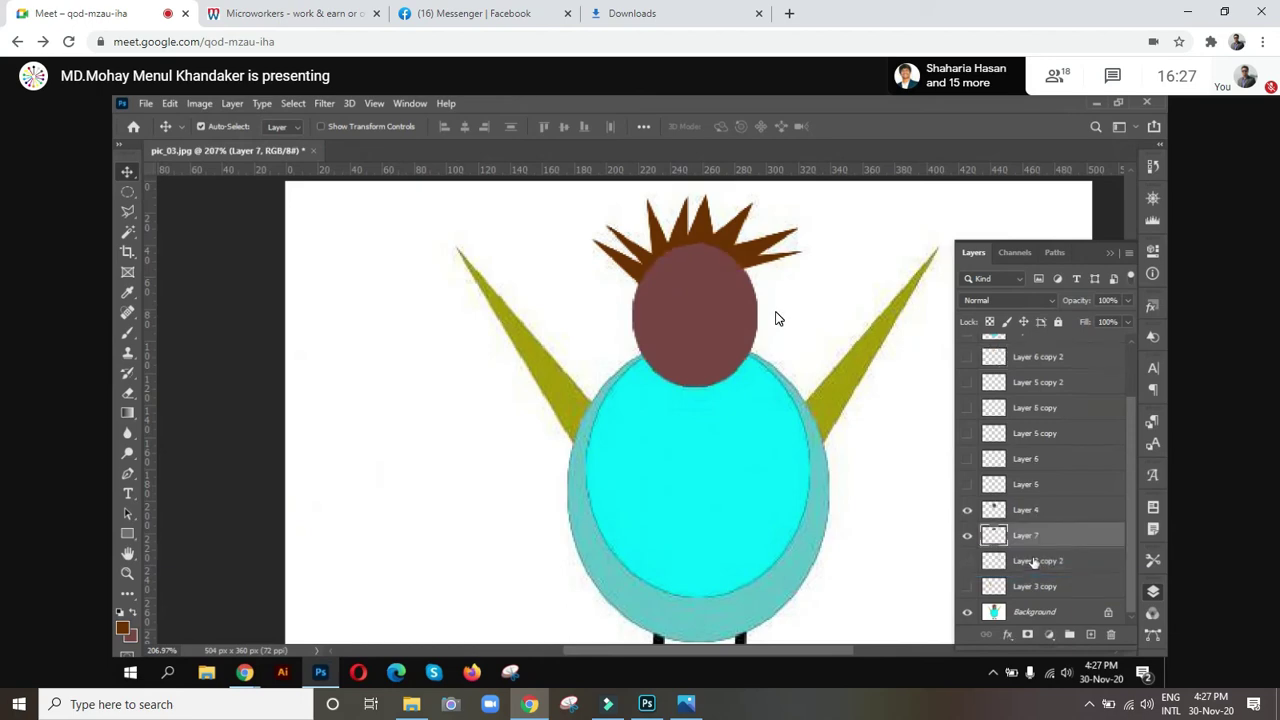
click(967, 536)
click(967, 510)
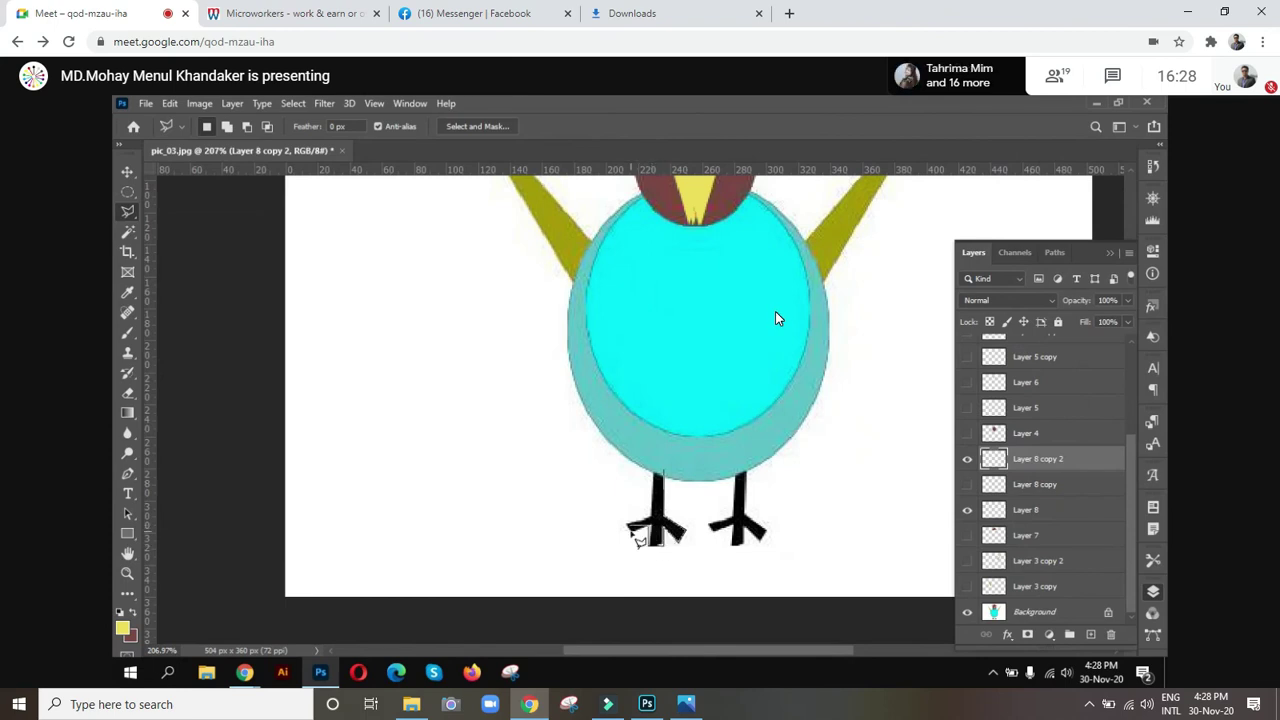
Bring up the Wi-Fi networks flyout from the Windows taskbar
click(1131, 704)
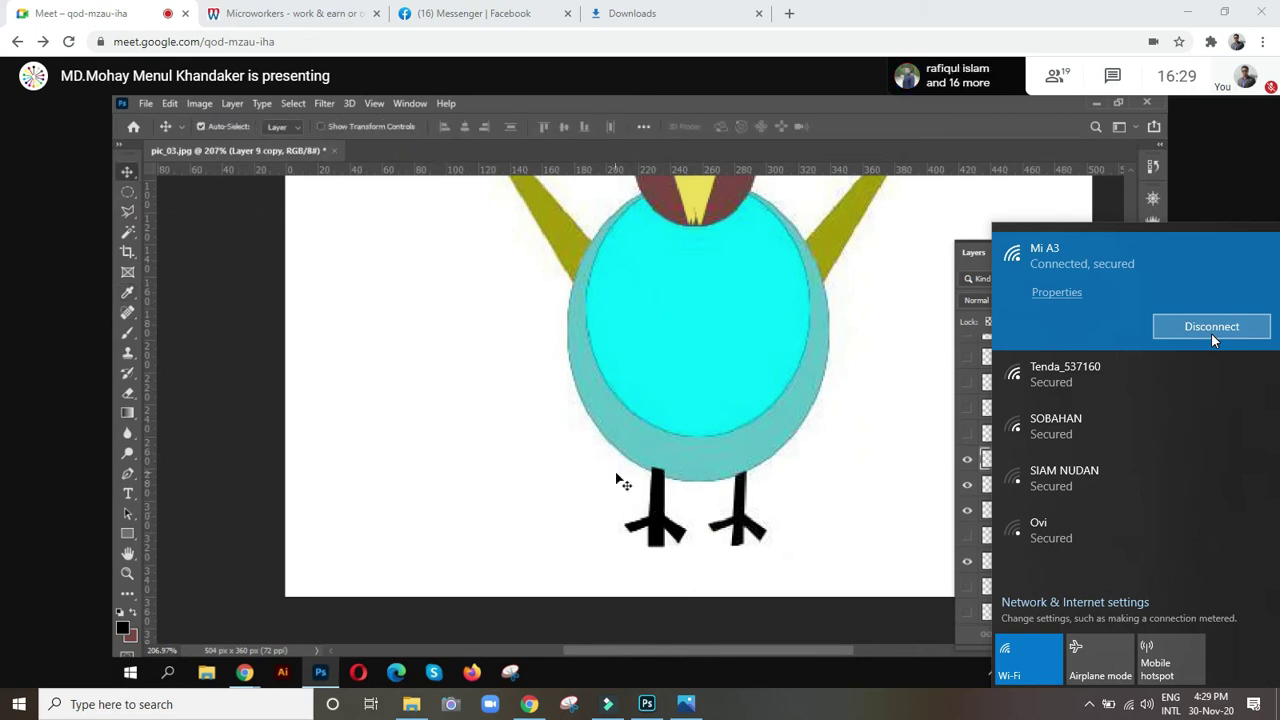
Disconnect Mi A3, connect to Tenda_537160, and expand the Mi A3 entry again
click(1209, 331)
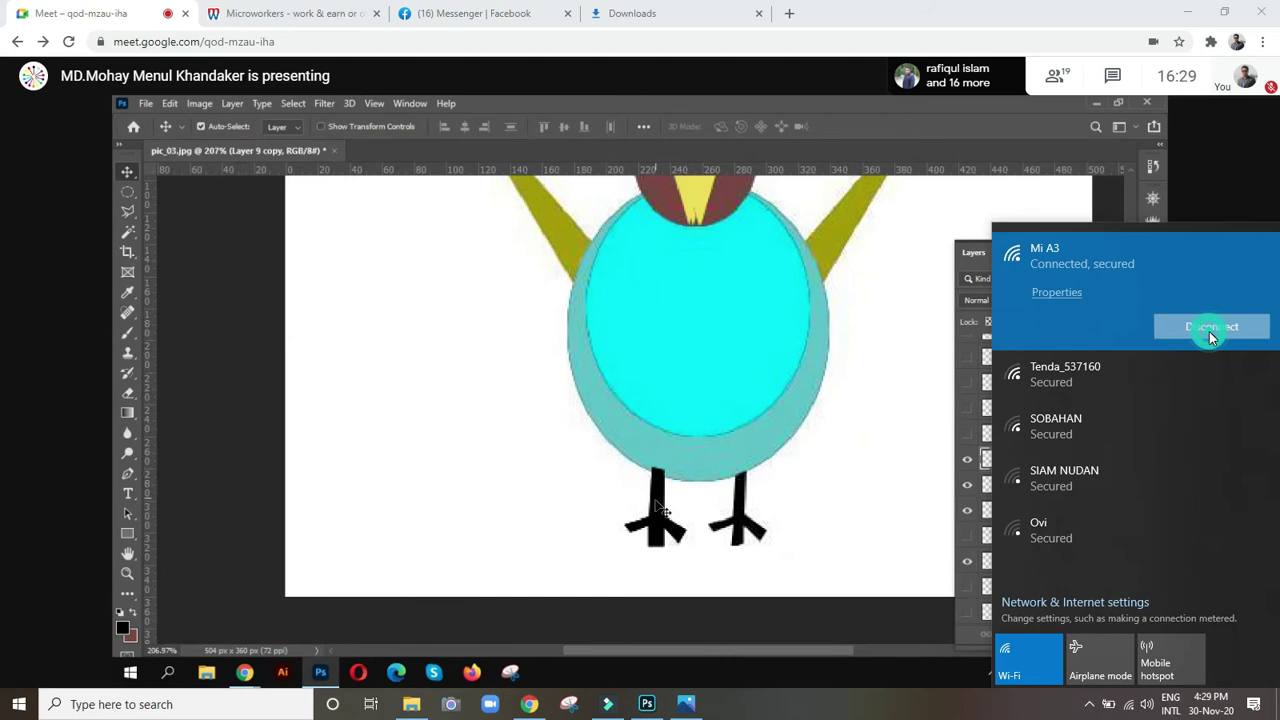
click(1114, 376)
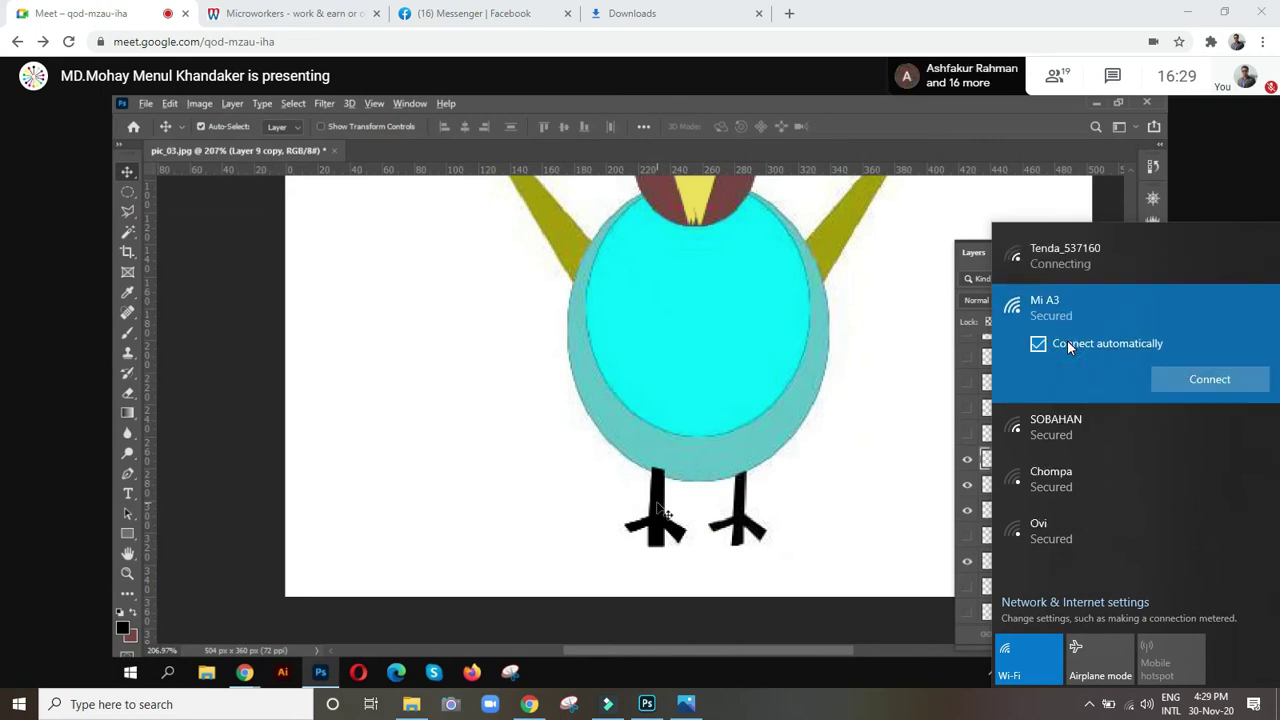
click(1084, 256)
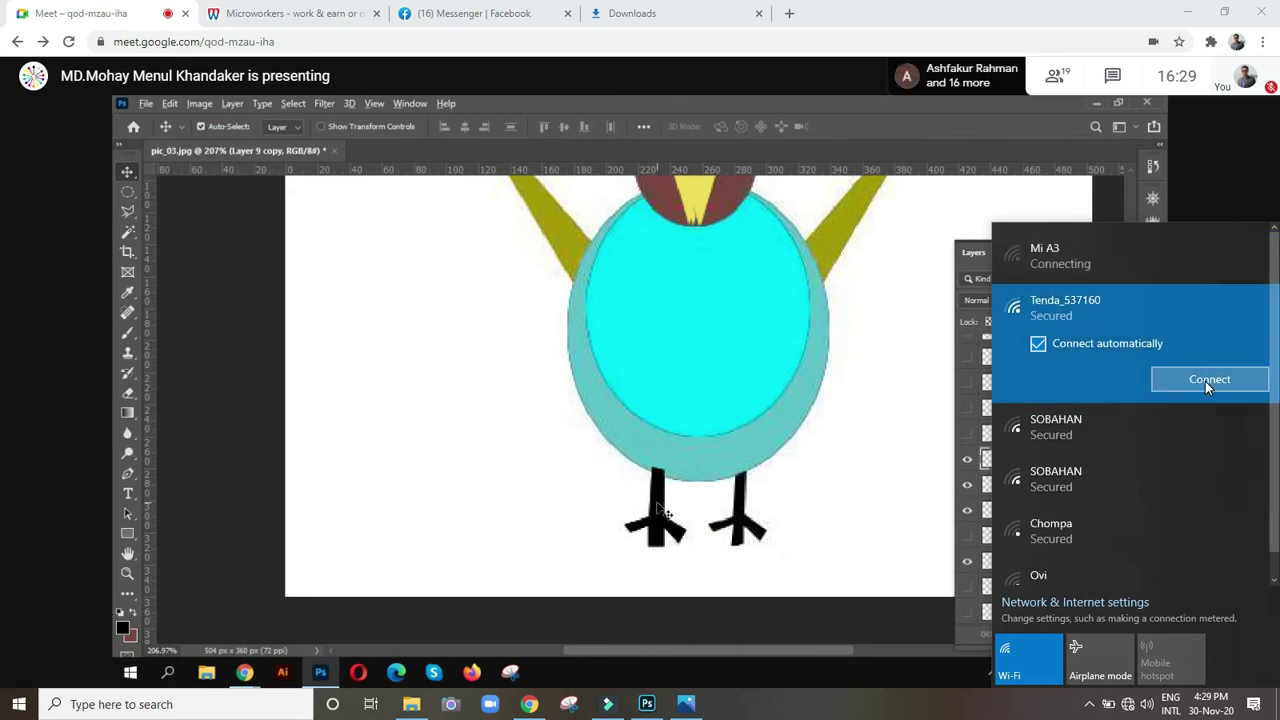
click(1207, 379)
click(1065, 253)
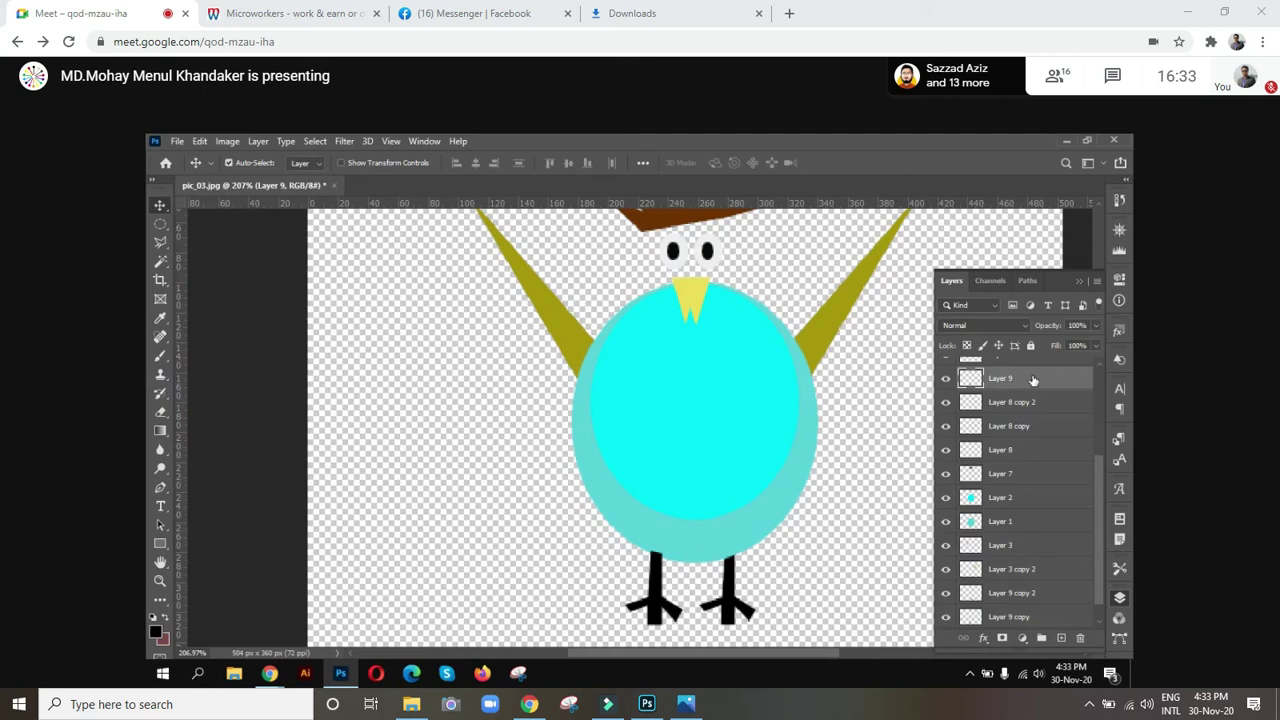
Move Layer 9 just above Background, compare the leg layers, and delete the redundant Layer 9
drag(1033, 379, 1032, 631)
scroll(1001, 618, down, 1)
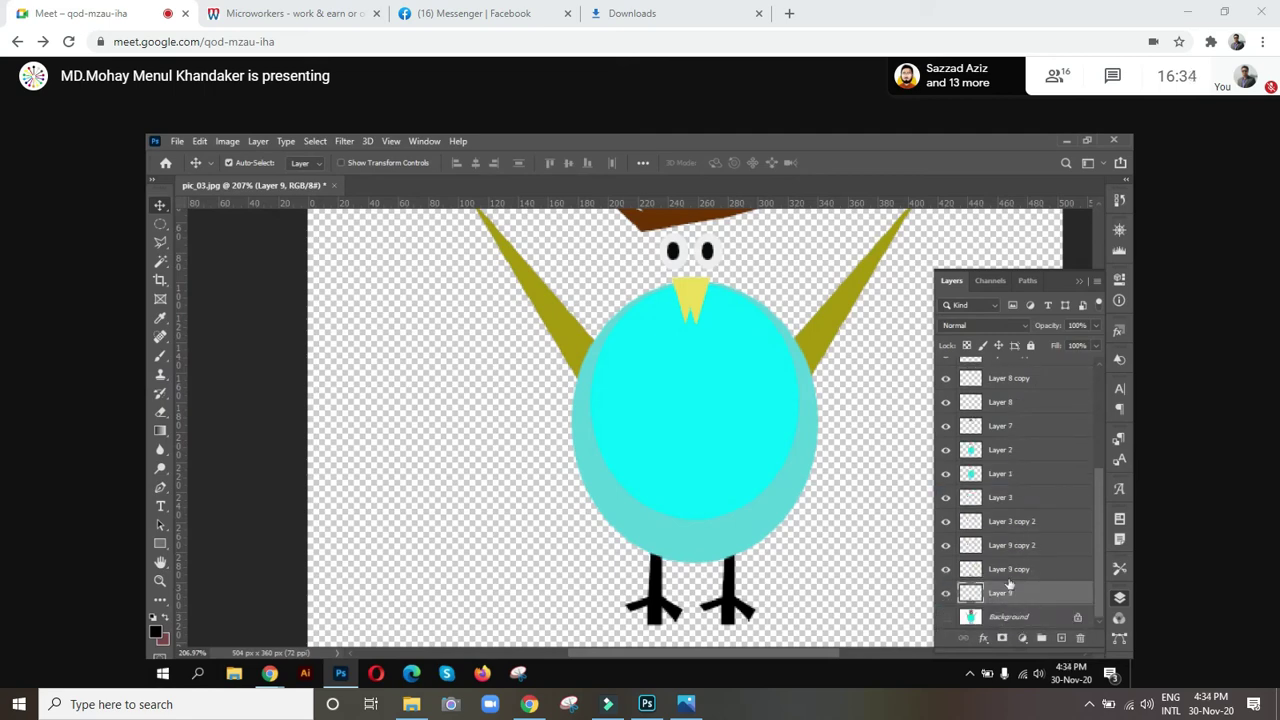
click(662, 612)
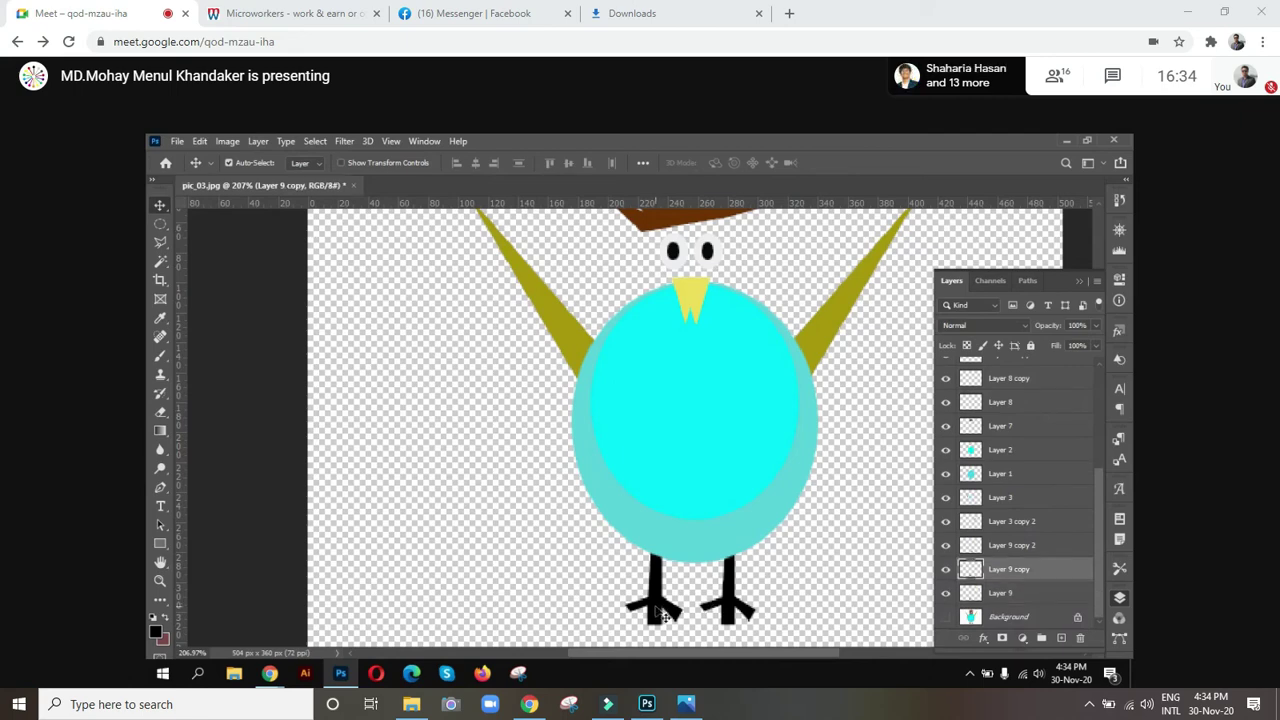
click(725, 613)
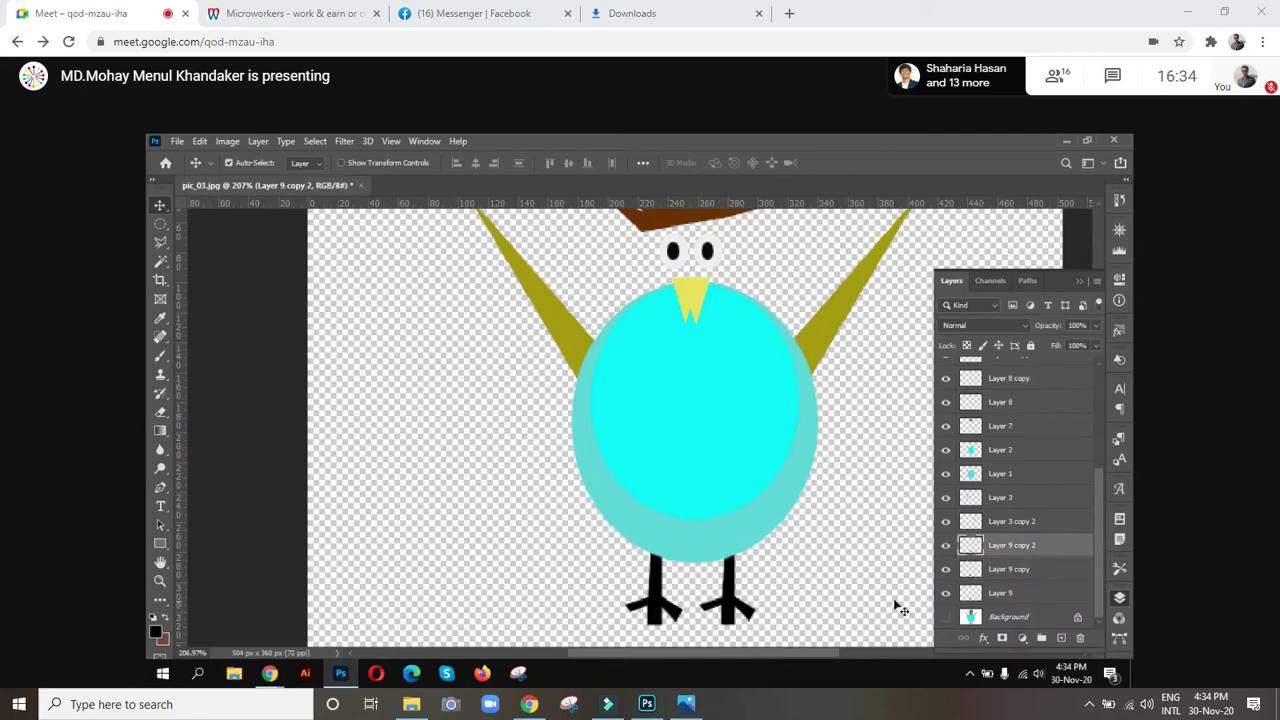
click(660, 612)
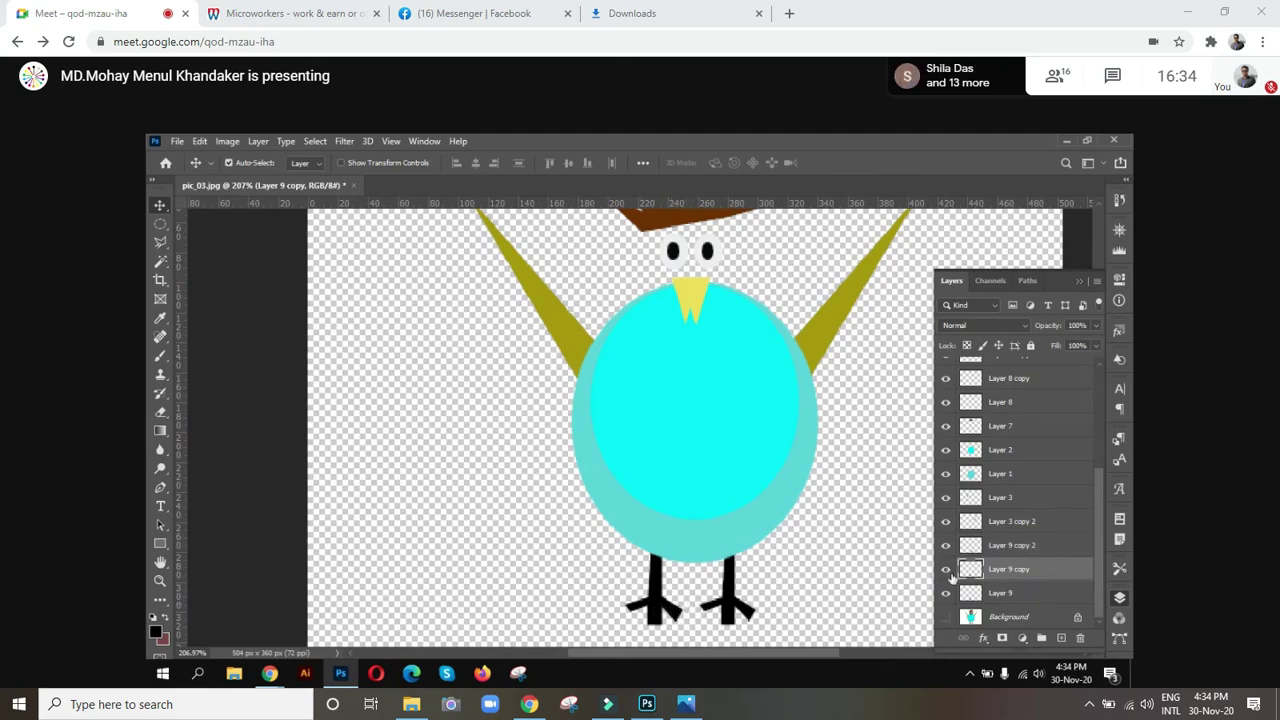
click(946, 569)
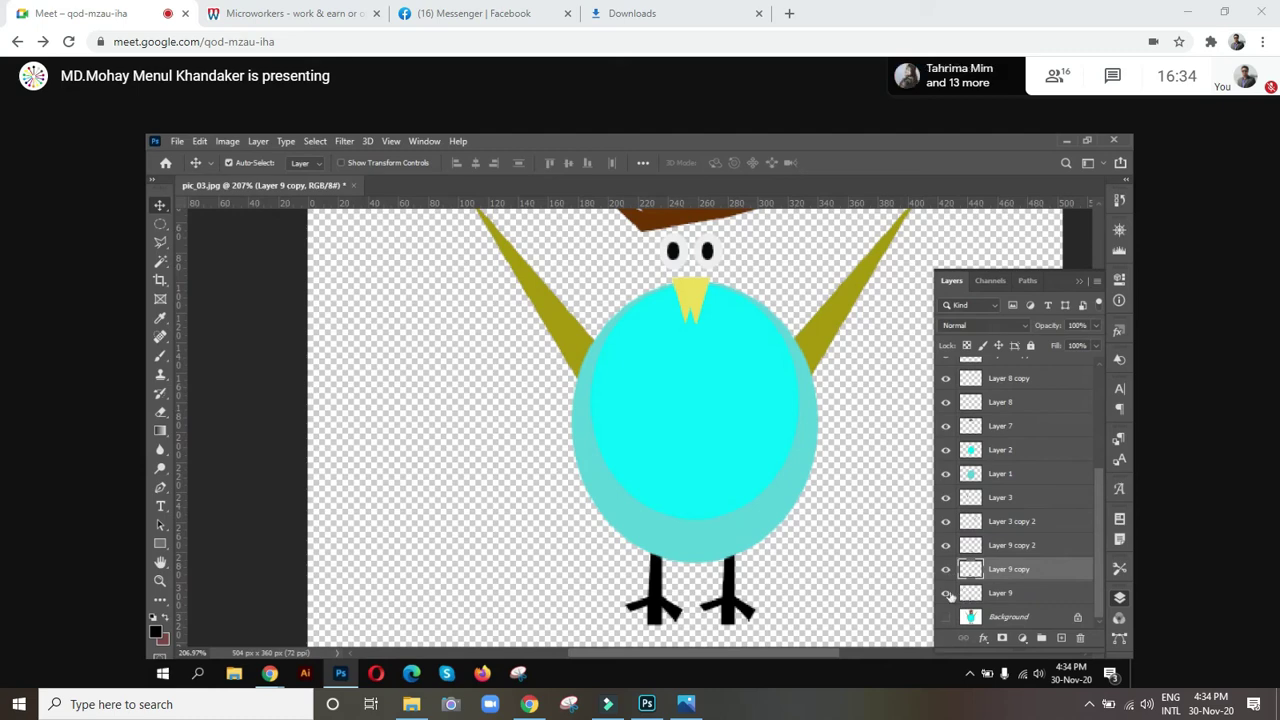
click(948, 594)
click(1042, 592)
click(1080, 638)
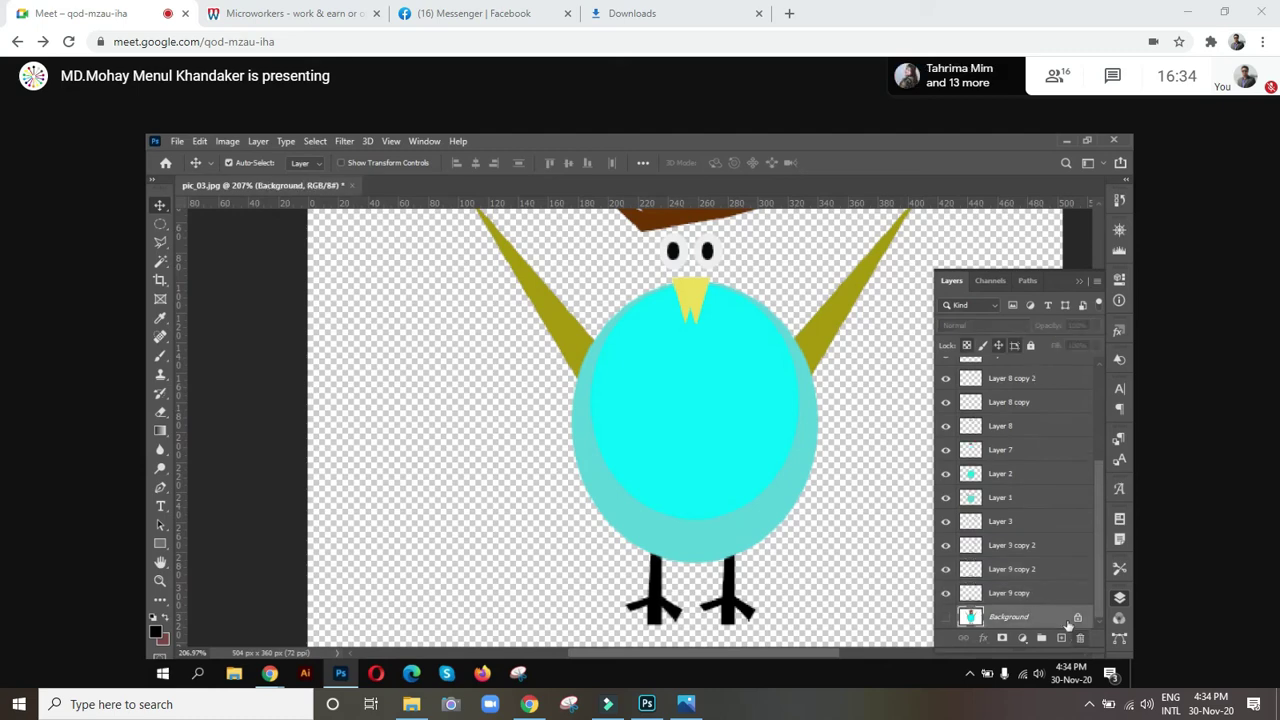
Show, then hide Layer 4's brown head oval to reveal the eyes and beak
scroll(685, 507, up, 3)
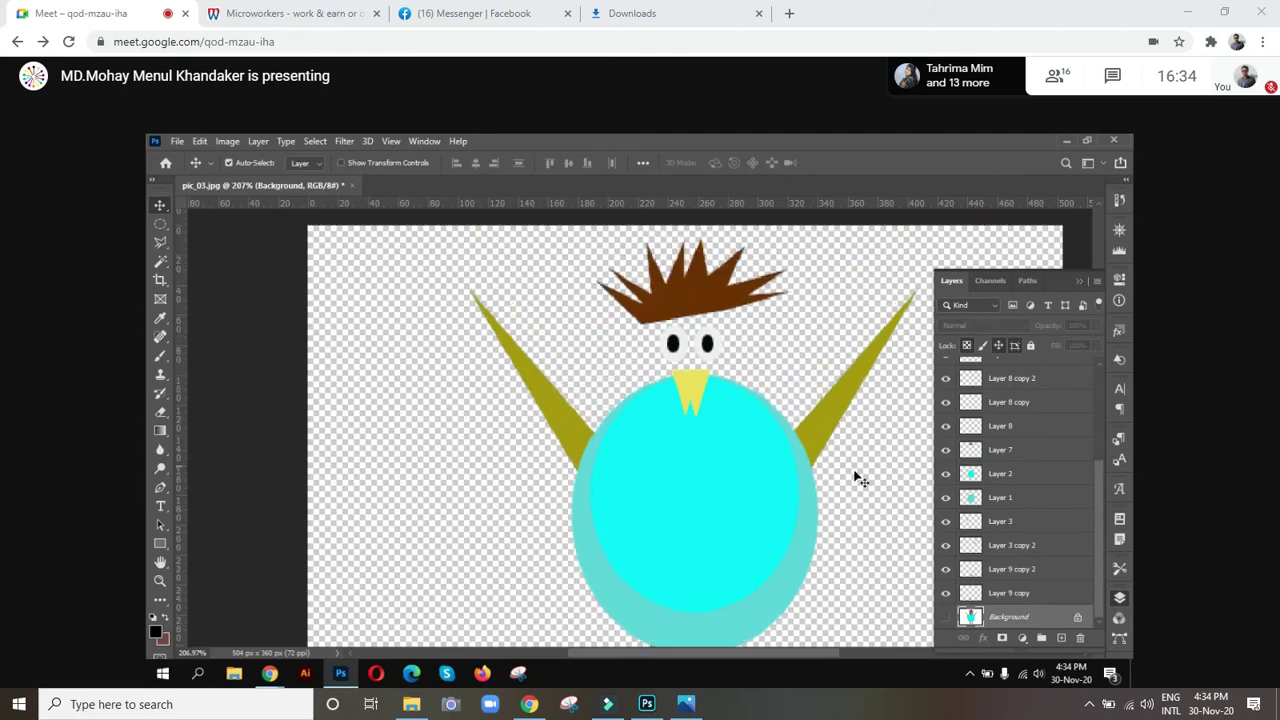
scroll(1035, 470, up, 2)
scroll(1035, 470, up, 2)
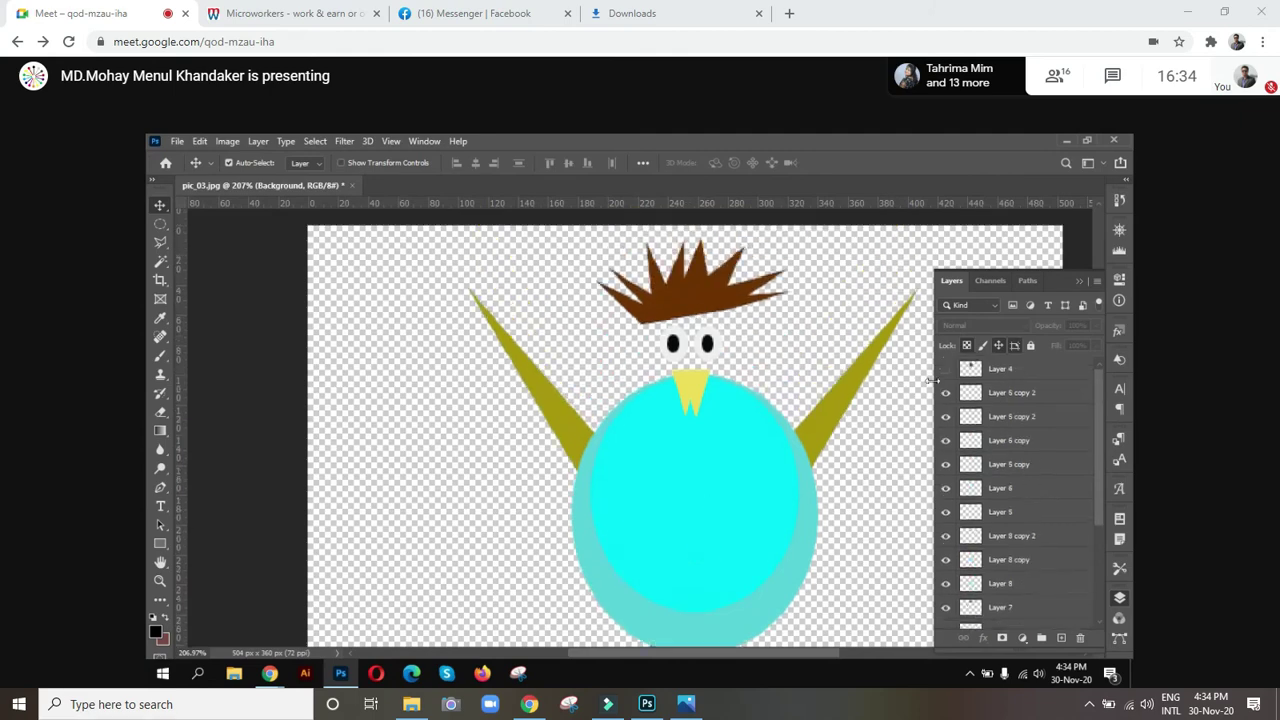
click(946, 369)
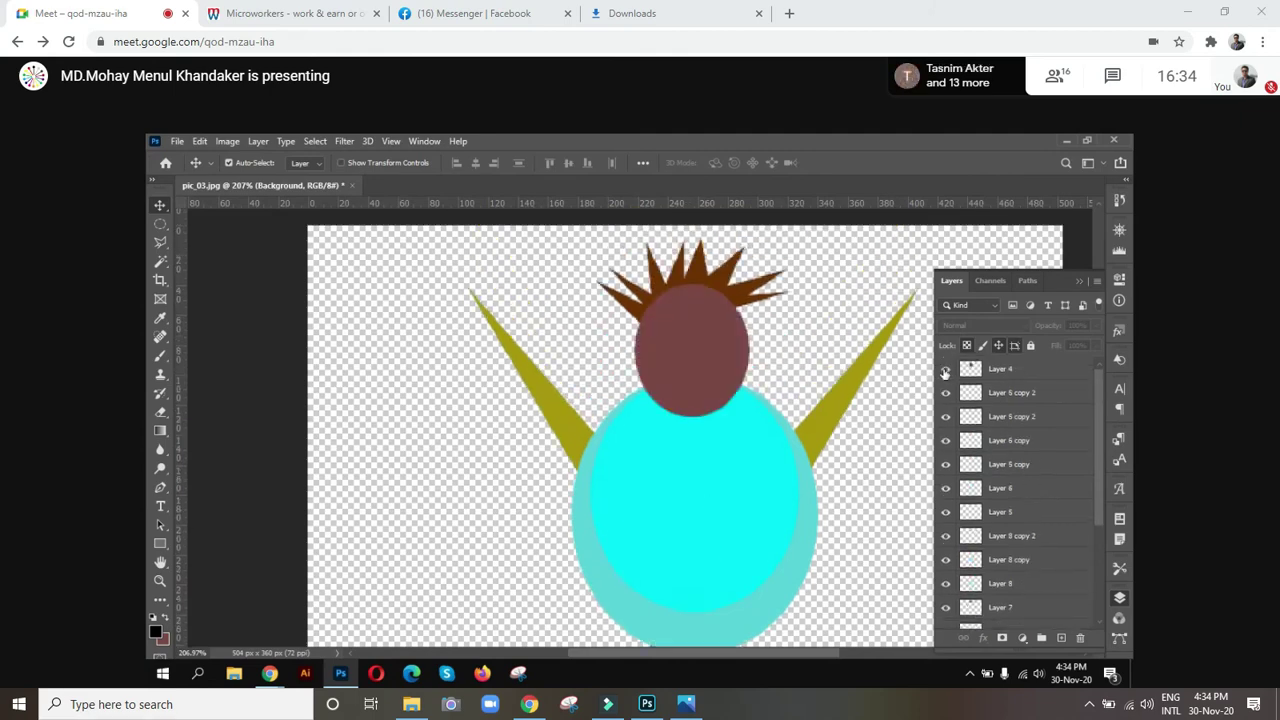
scroll(960, 405, down, 2)
scroll(985, 440, down, 2)
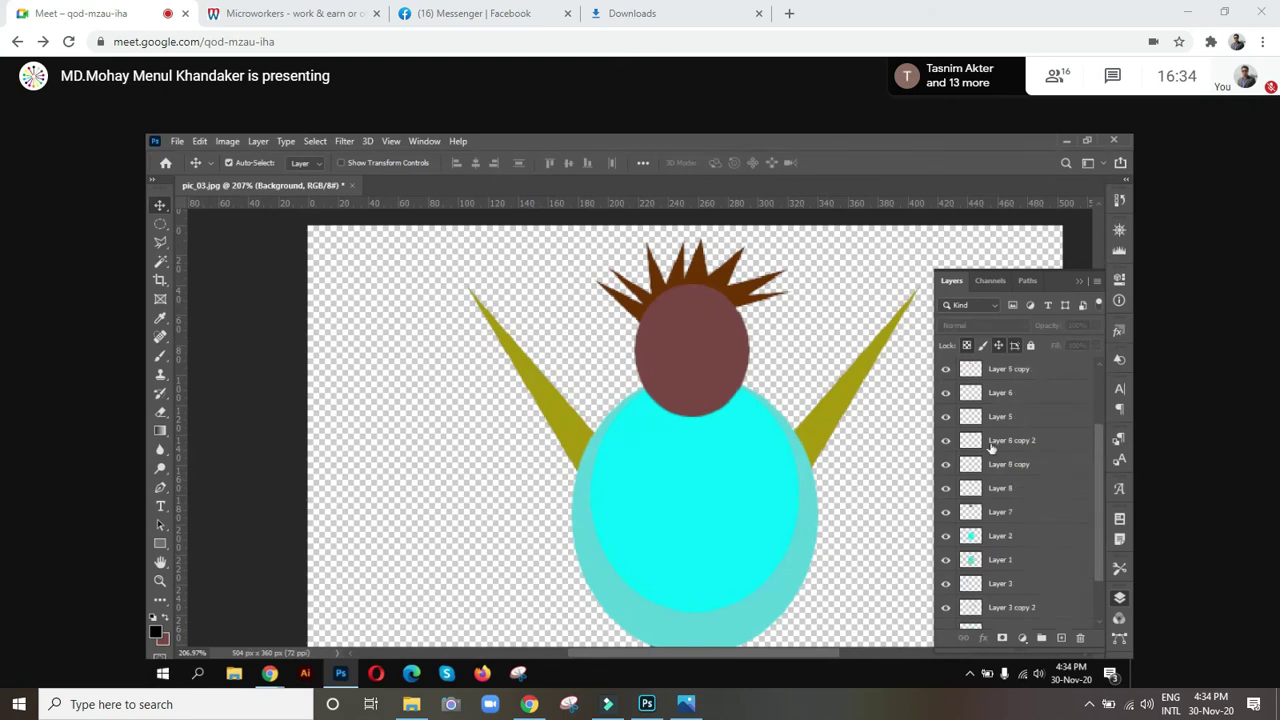
scroll(992, 447, down, 2)
scroll(777, 571, down, 2)
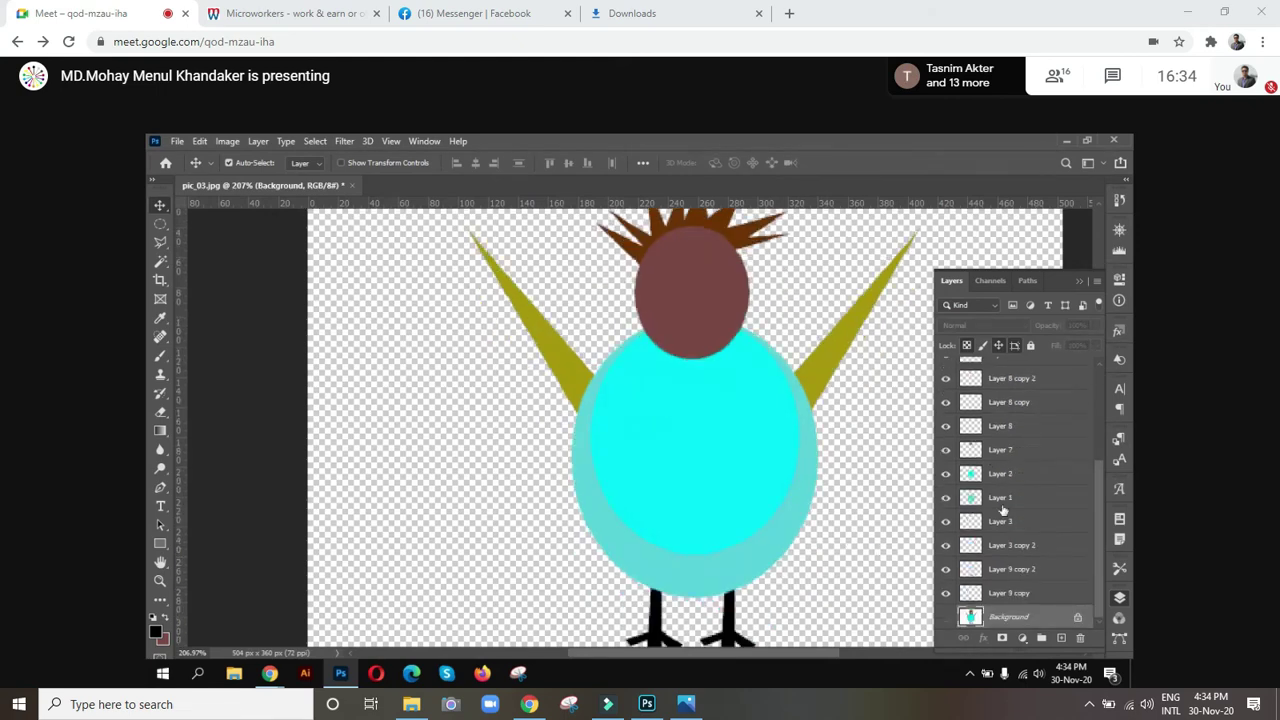
scroll(1005, 505, up, 1)
scroll(1010, 503, up, 2)
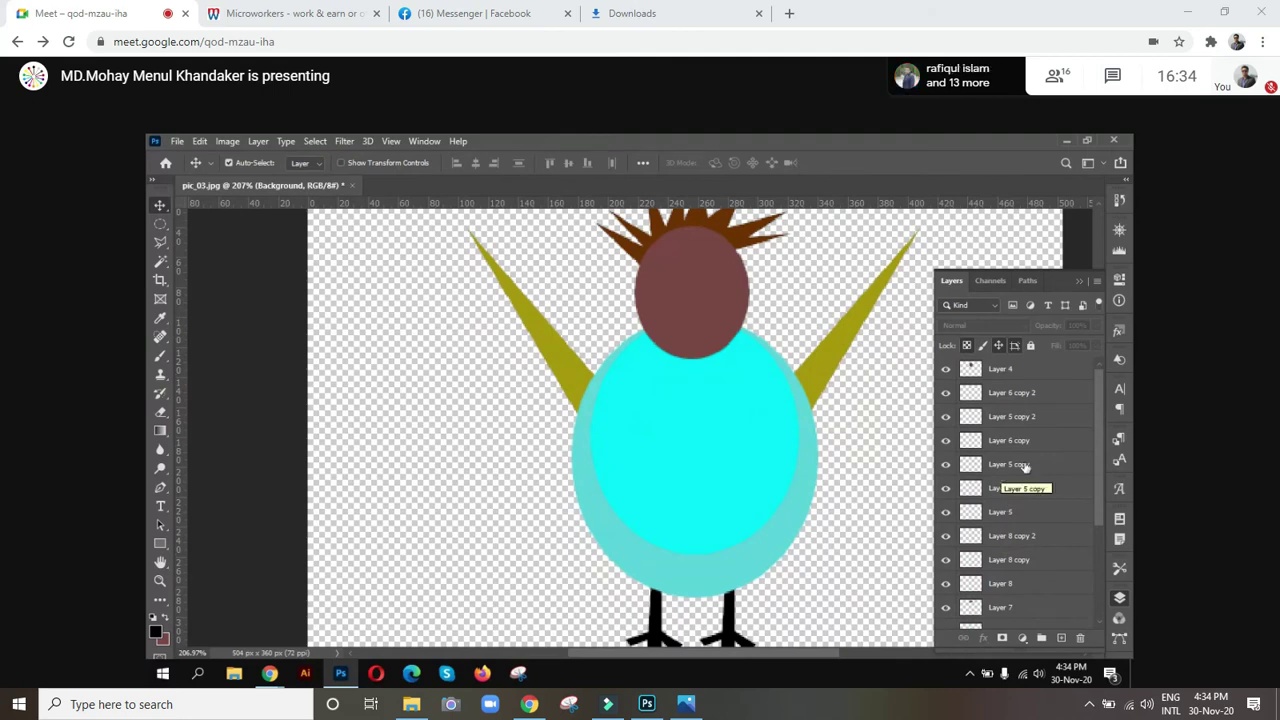
click(946, 369)
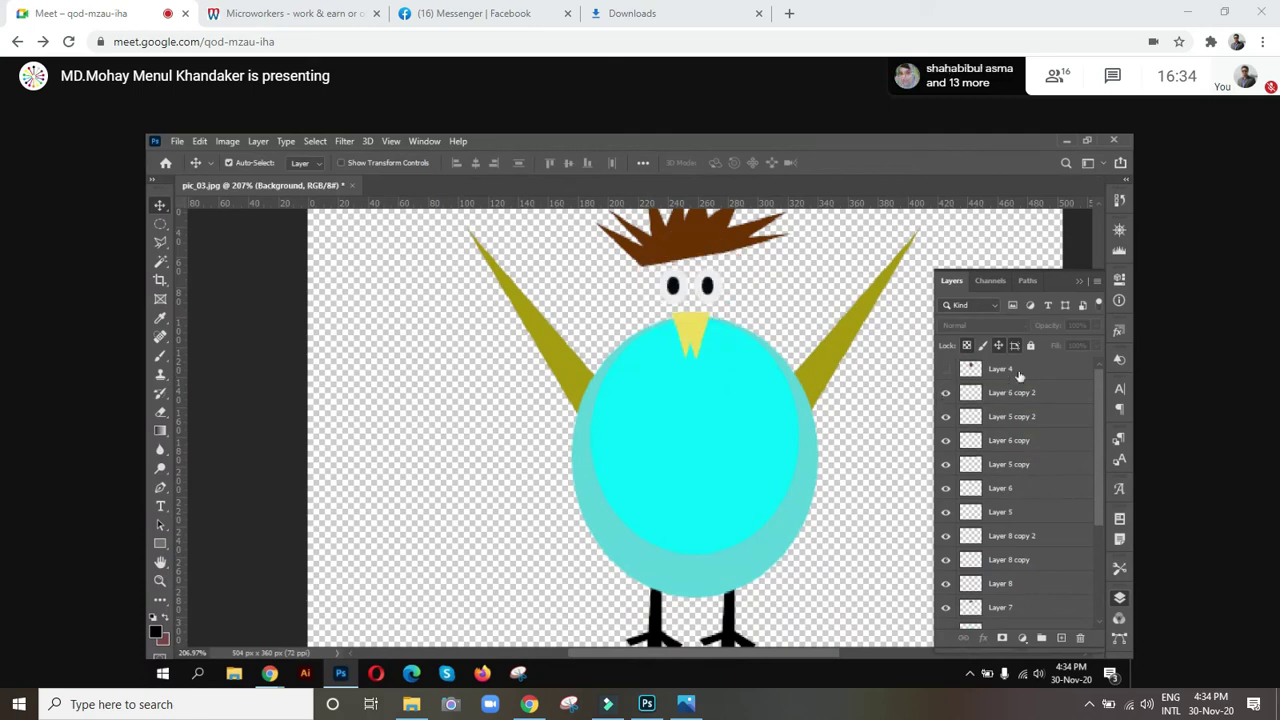
Move Layer 4 below Layer 8 copy and make it visible behind the eyes and beak
drag(1020, 372, 1027, 513)
click(946, 490)
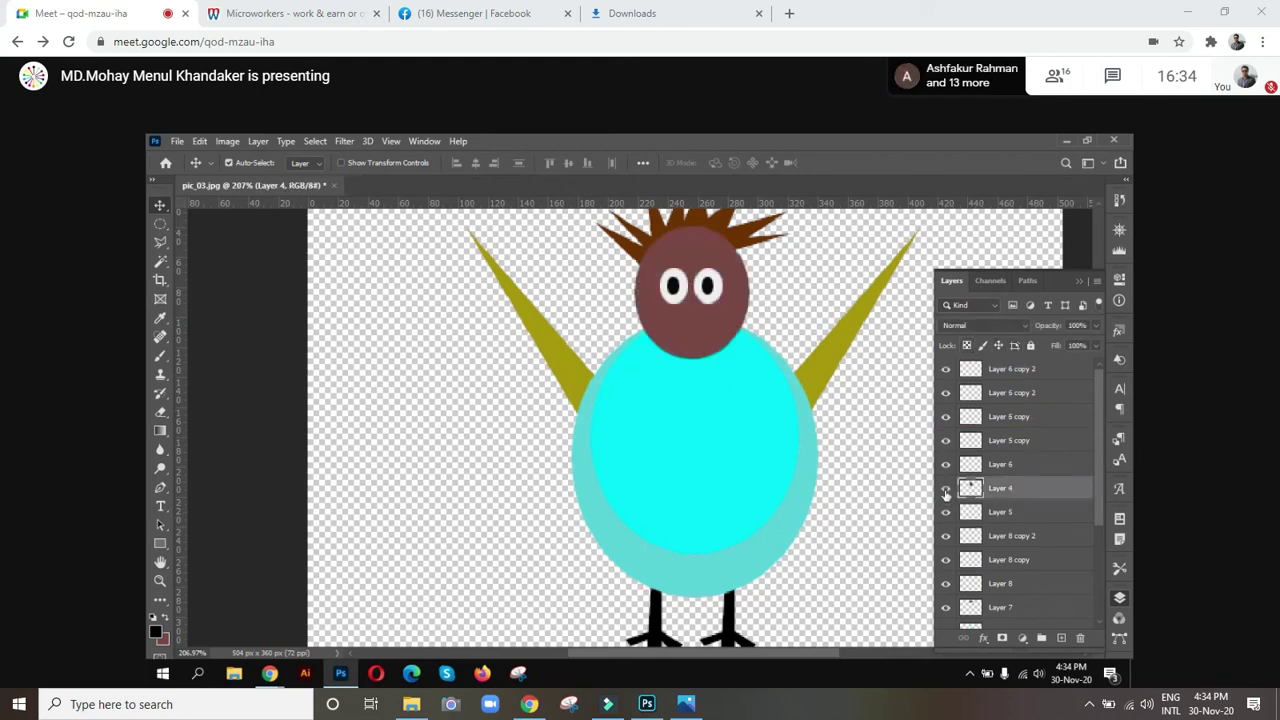
click(946, 490)
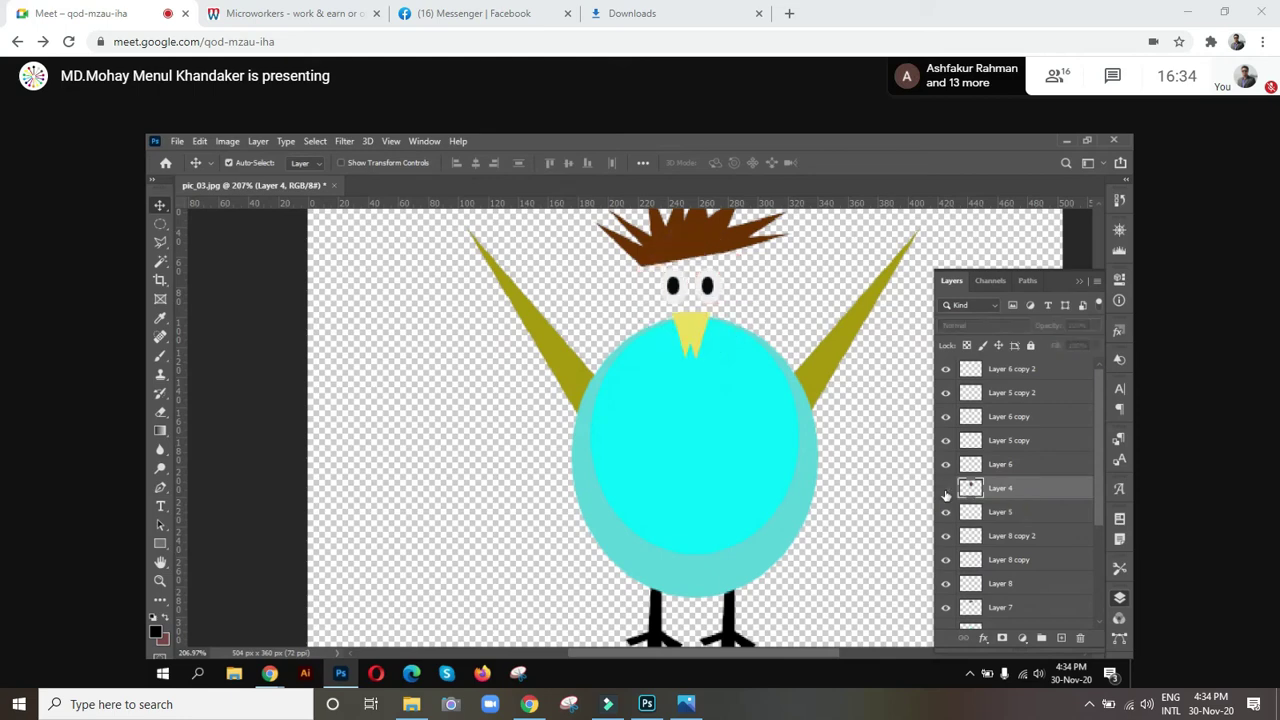
drag(1020, 490, 1020, 530)
click(946, 512)
click(946, 512)
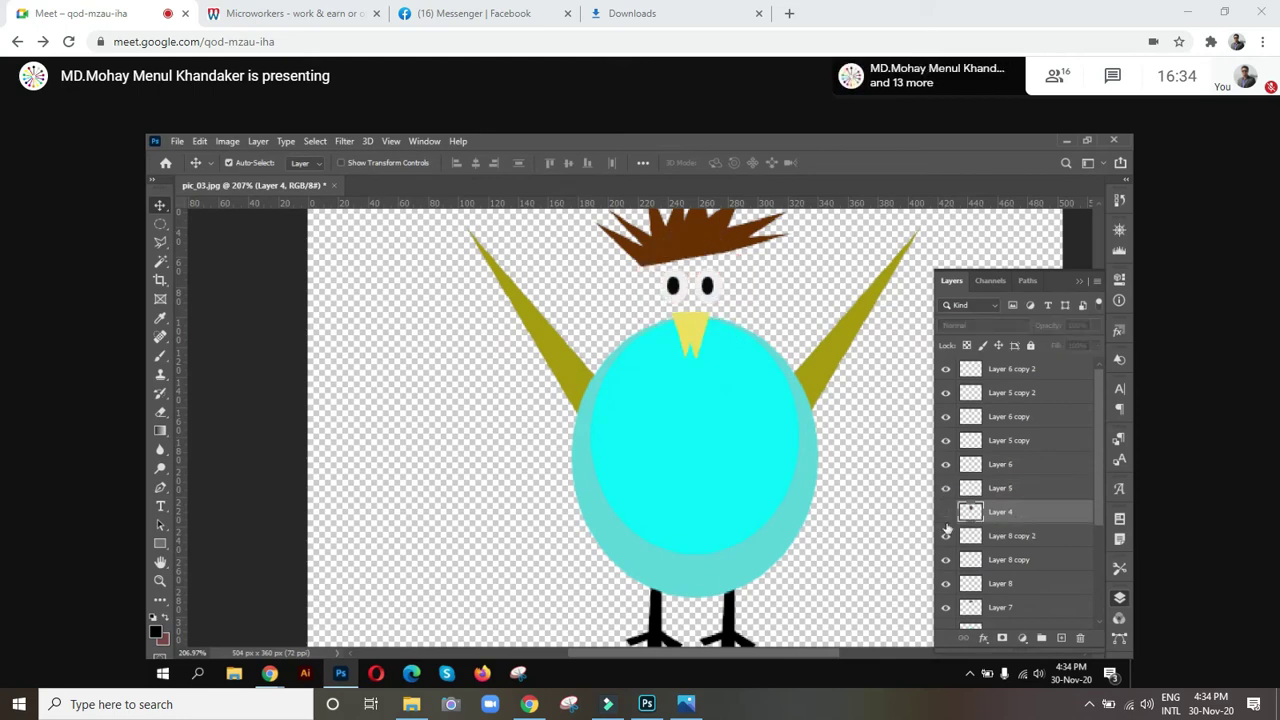
click(946, 537)
click(946, 538)
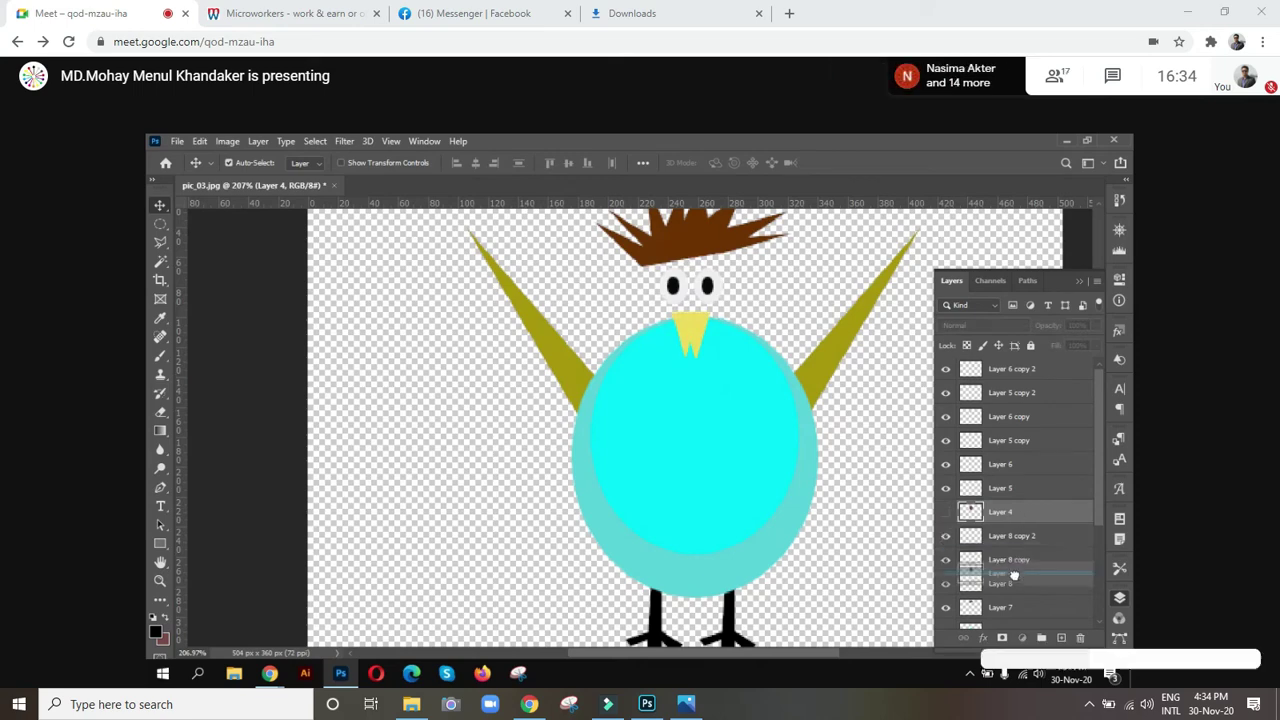
drag(1018, 515, 1005, 569)
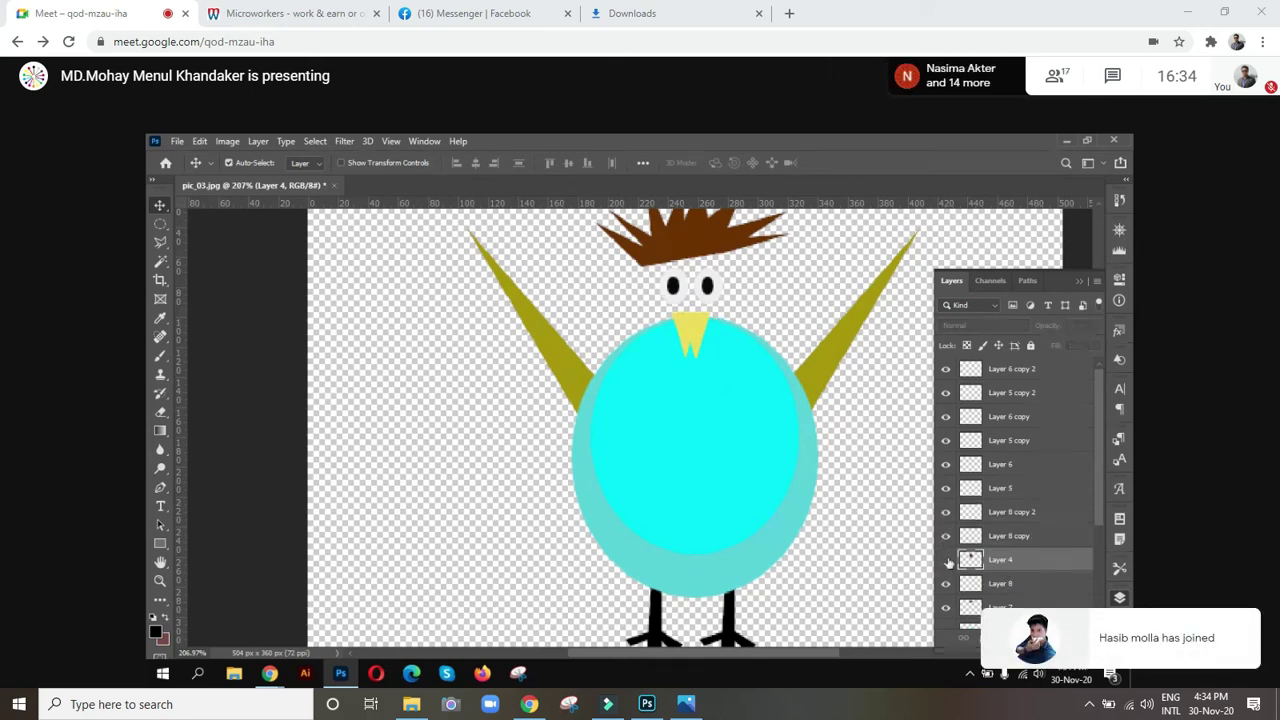
click(946, 560)
Scroll through the Layers panel to review the owl's layers
scroll(862, 548, up, 2)
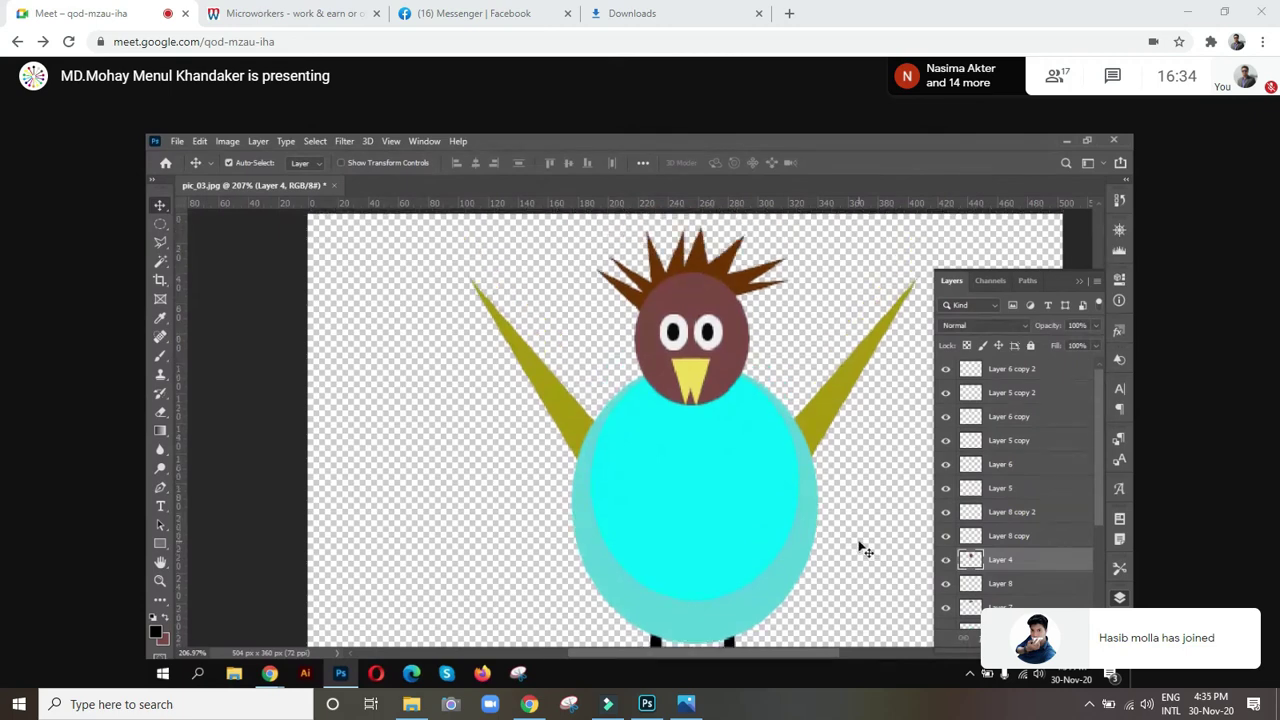
scroll(862, 548, down, 2)
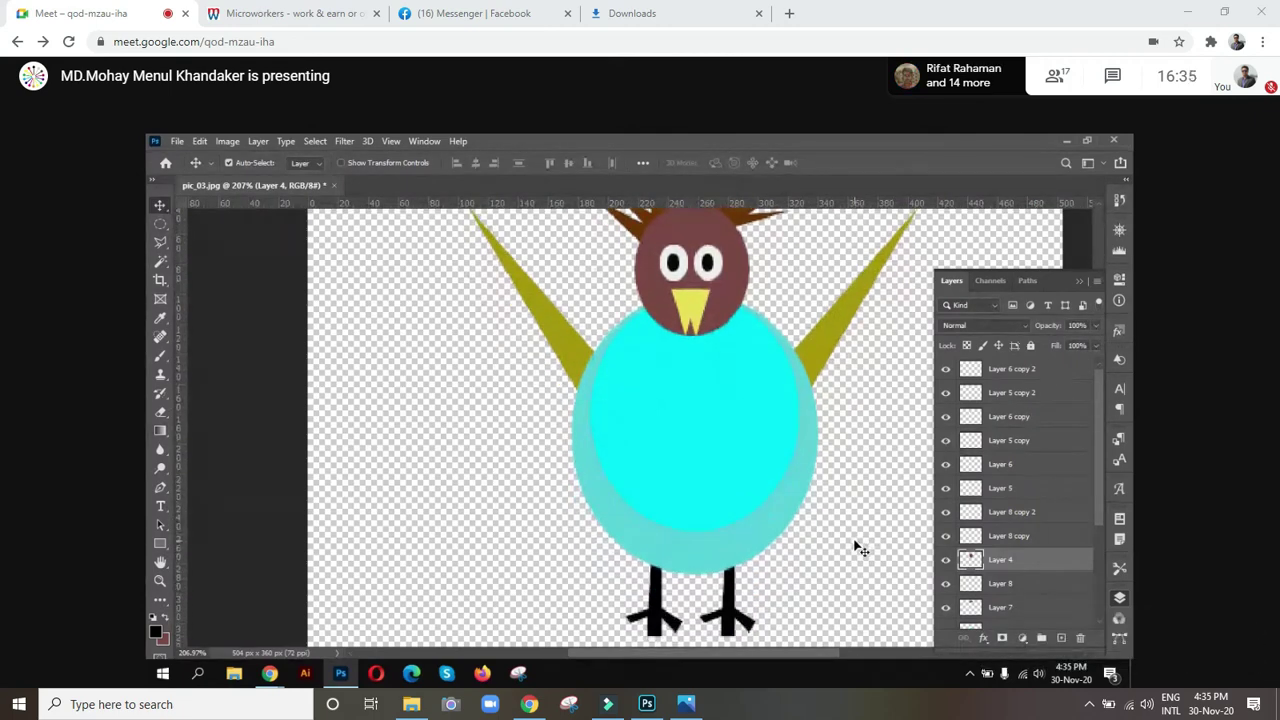
scroll(867, 540, up, 1)
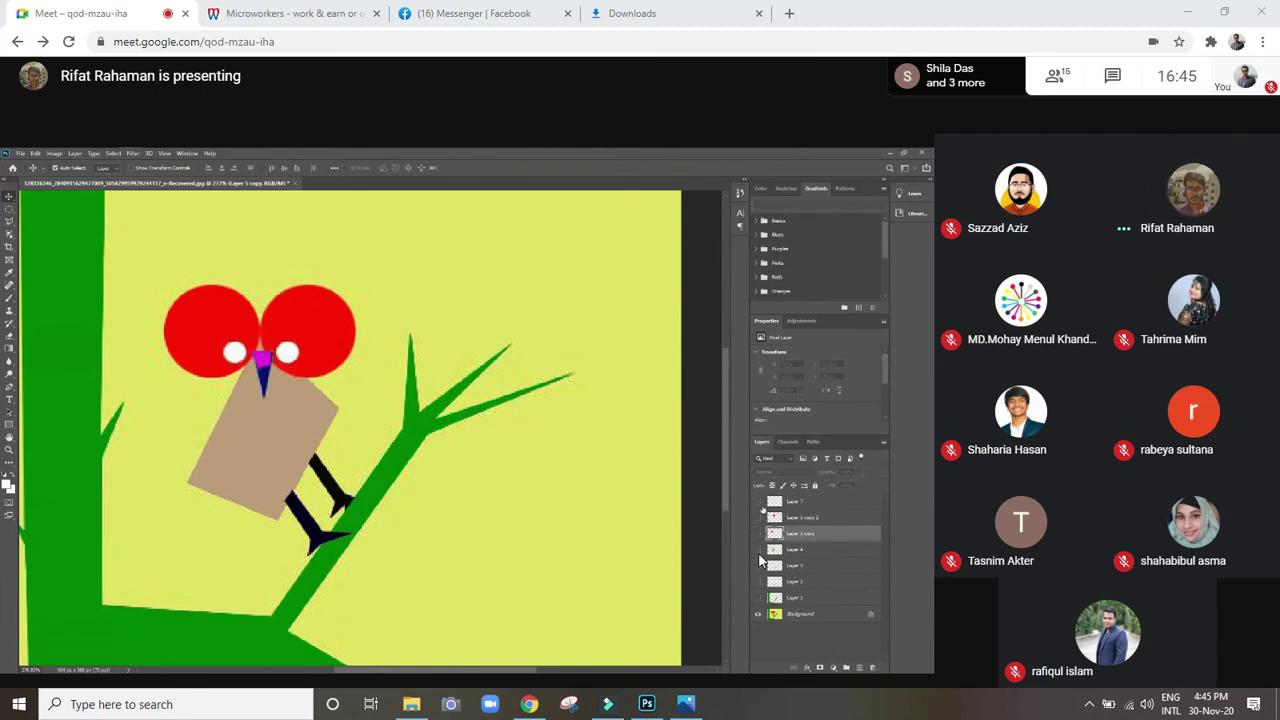
Toggle the Meet microphone several times, leaving it unmuted
click(582, 658)
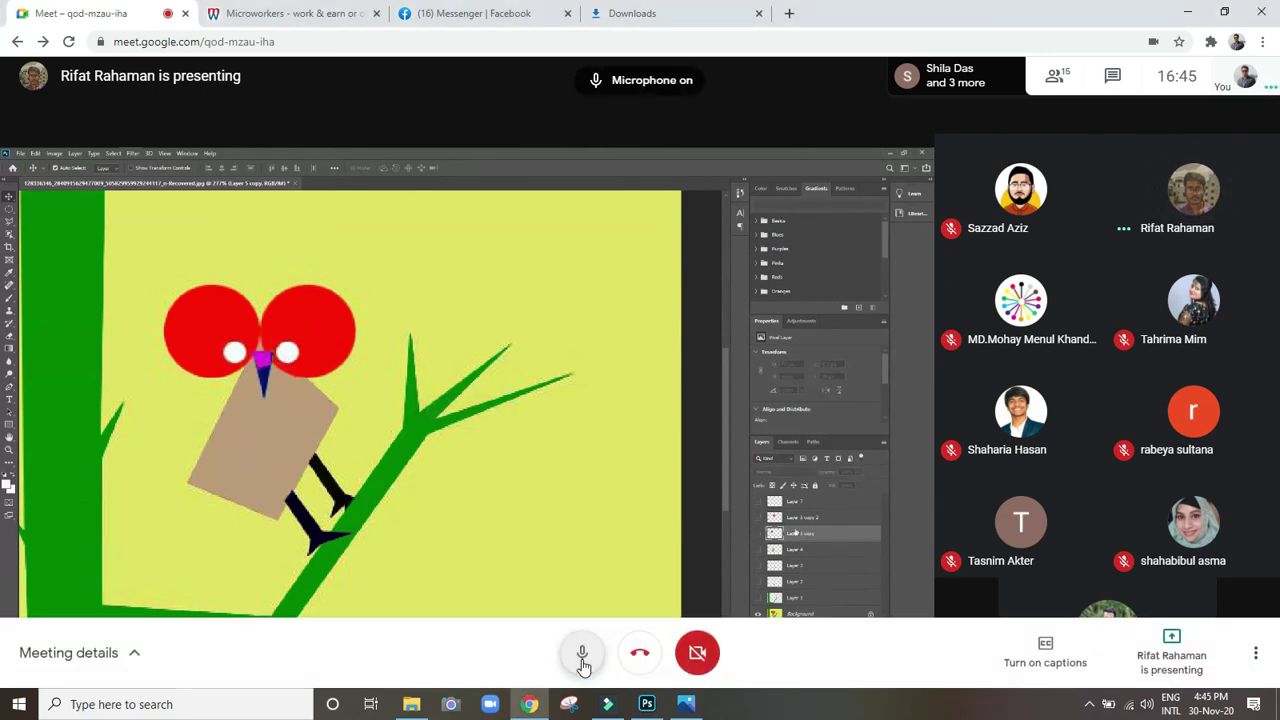
click(582, 658)
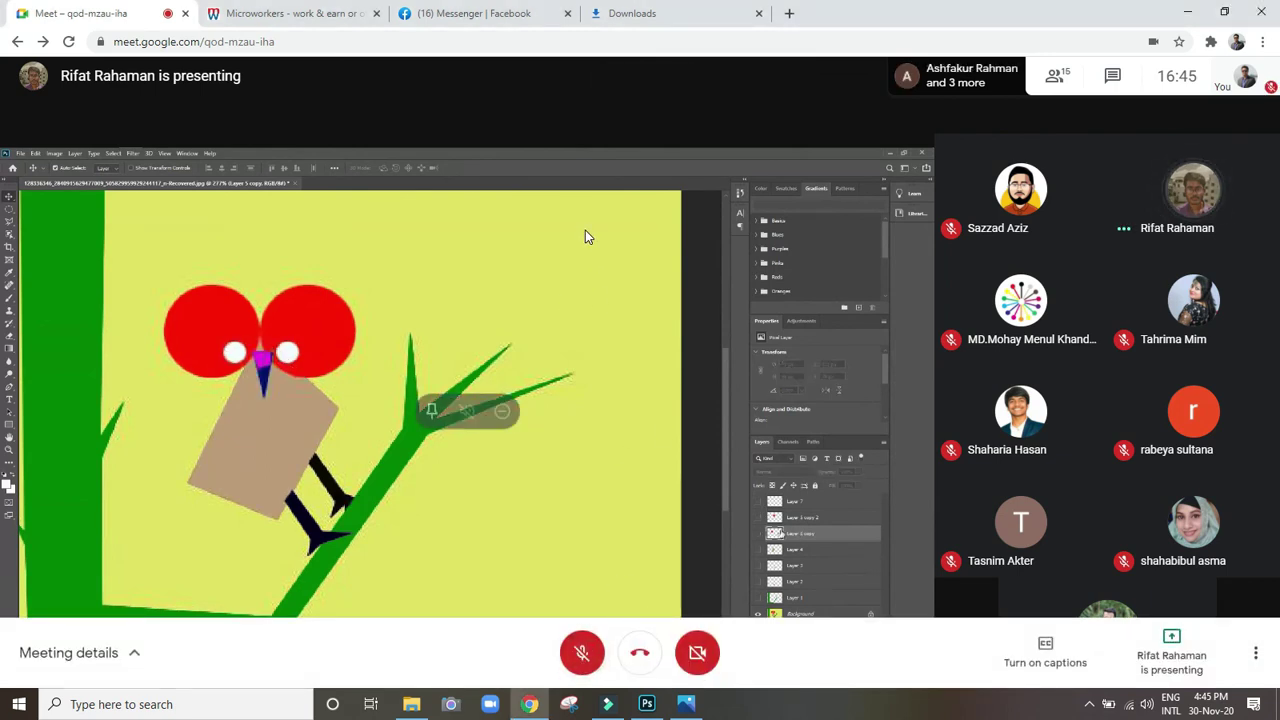
click(598, 662)
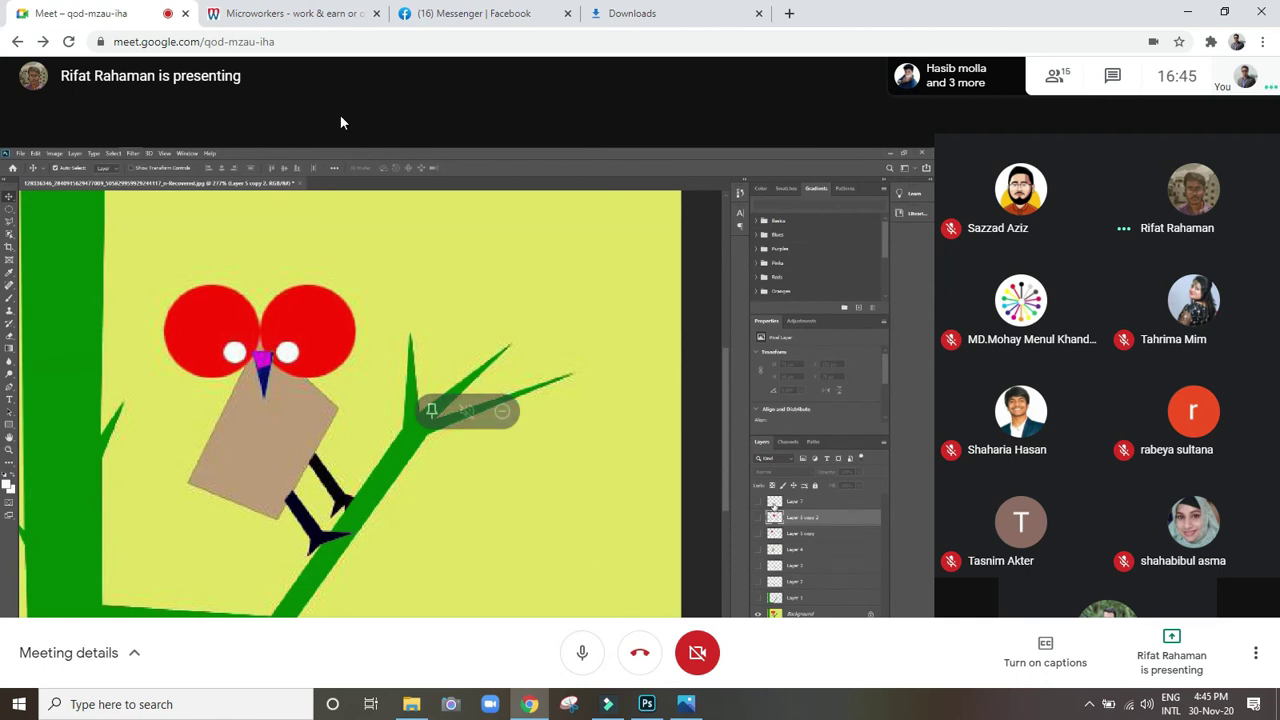
click(582, 653)
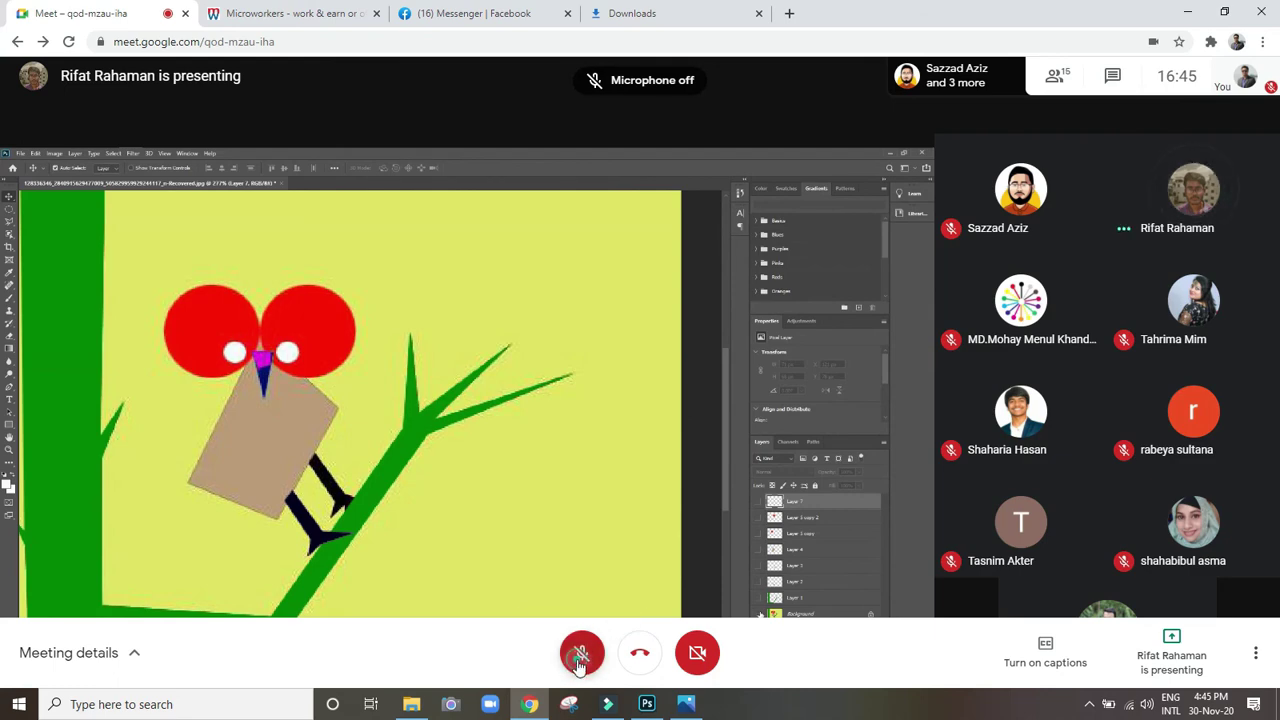
click(582, 653)
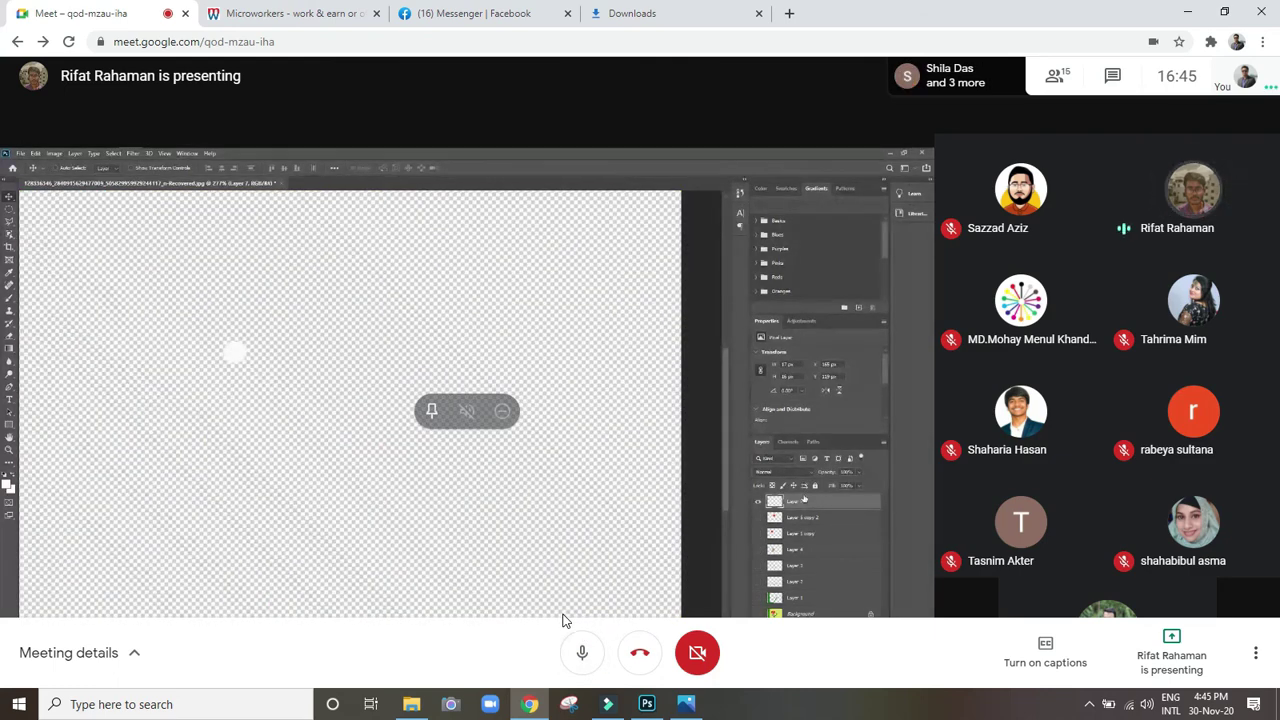
Mute the microphone from the Meet control bar
click(584, 655)
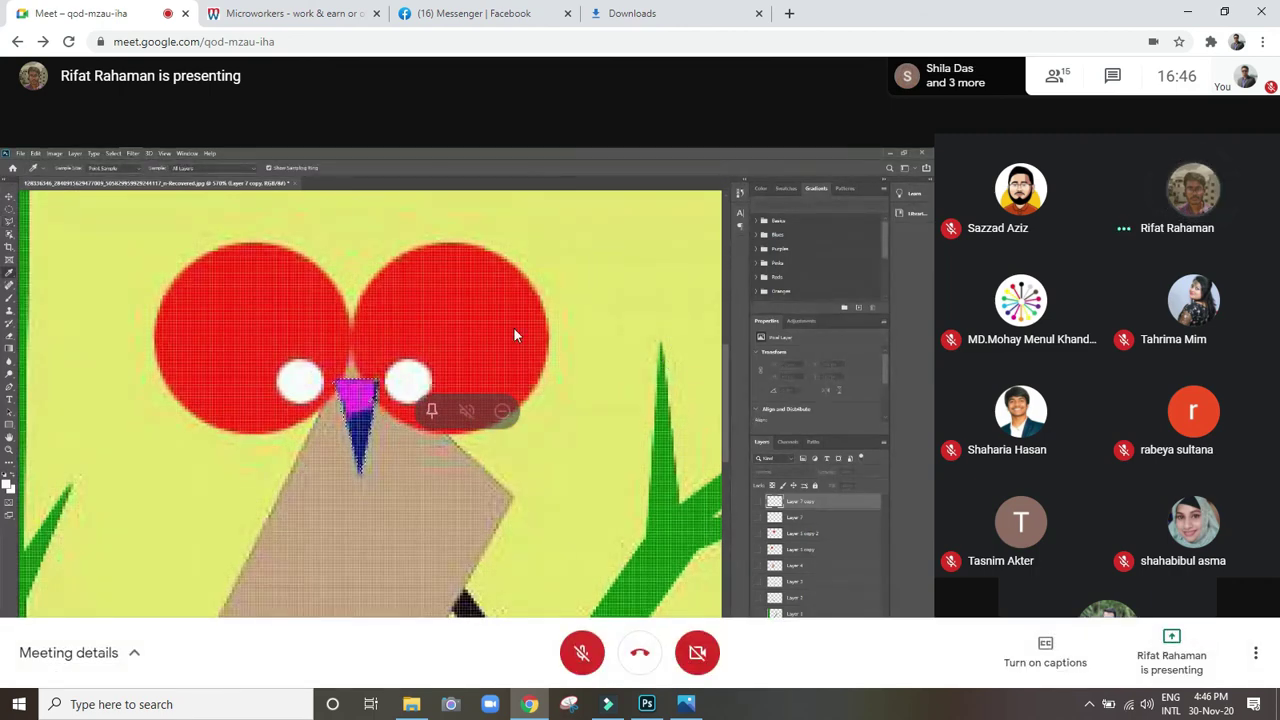
Pin the Photoshop presentation tile to the main view, then unmute and re-mute the microphone
click(433, 412)
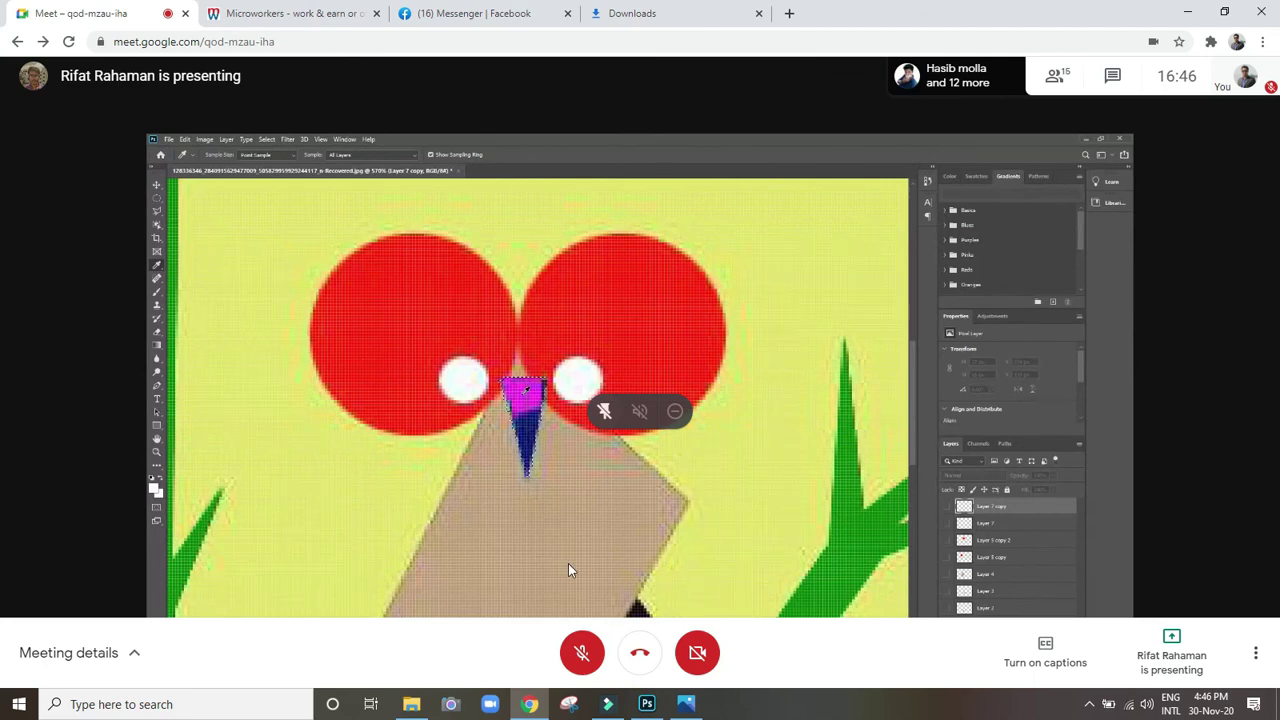
click(582, 652)
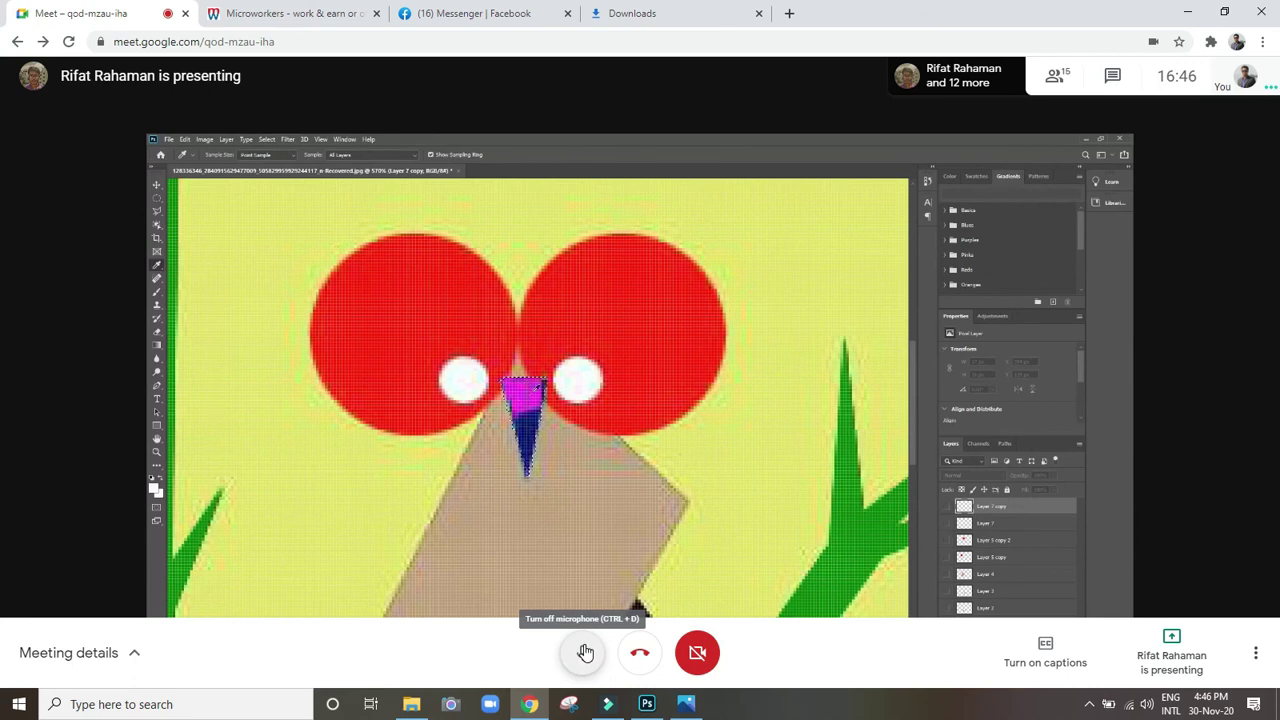
click(585, 652)
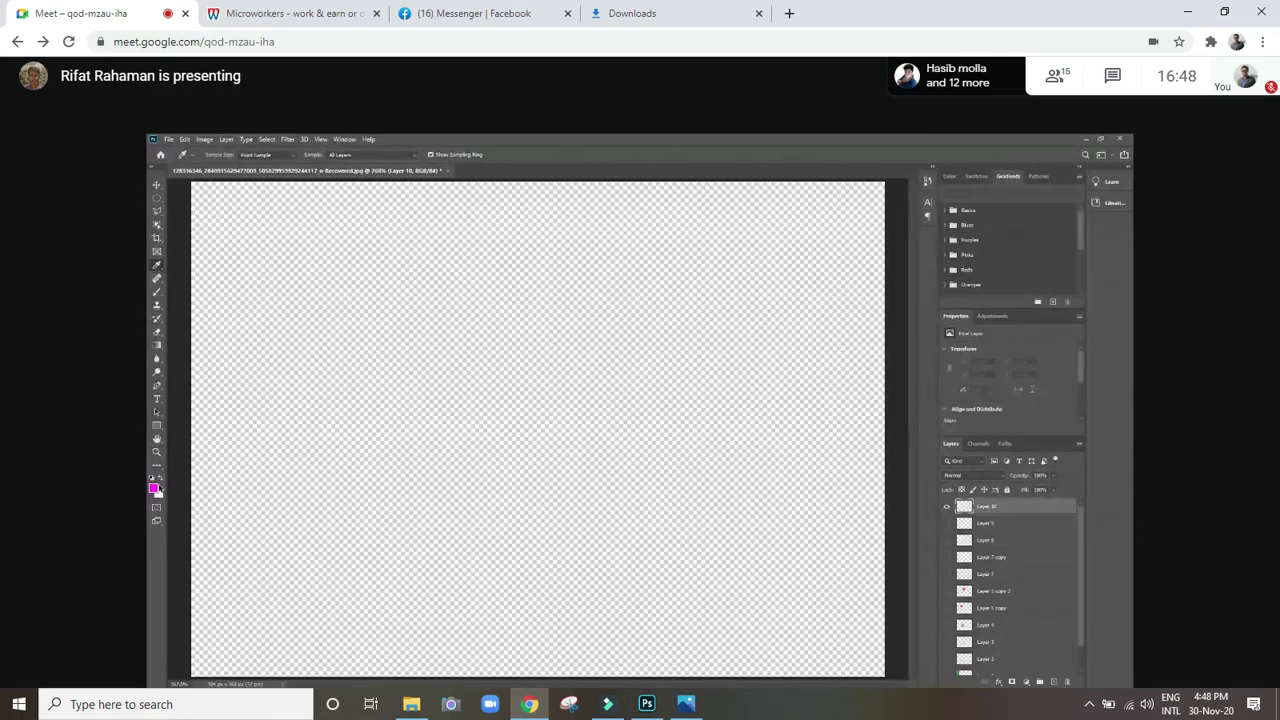
Select an item on the taskbar, then turn on the Meet microphone to speak
click(894, 712)
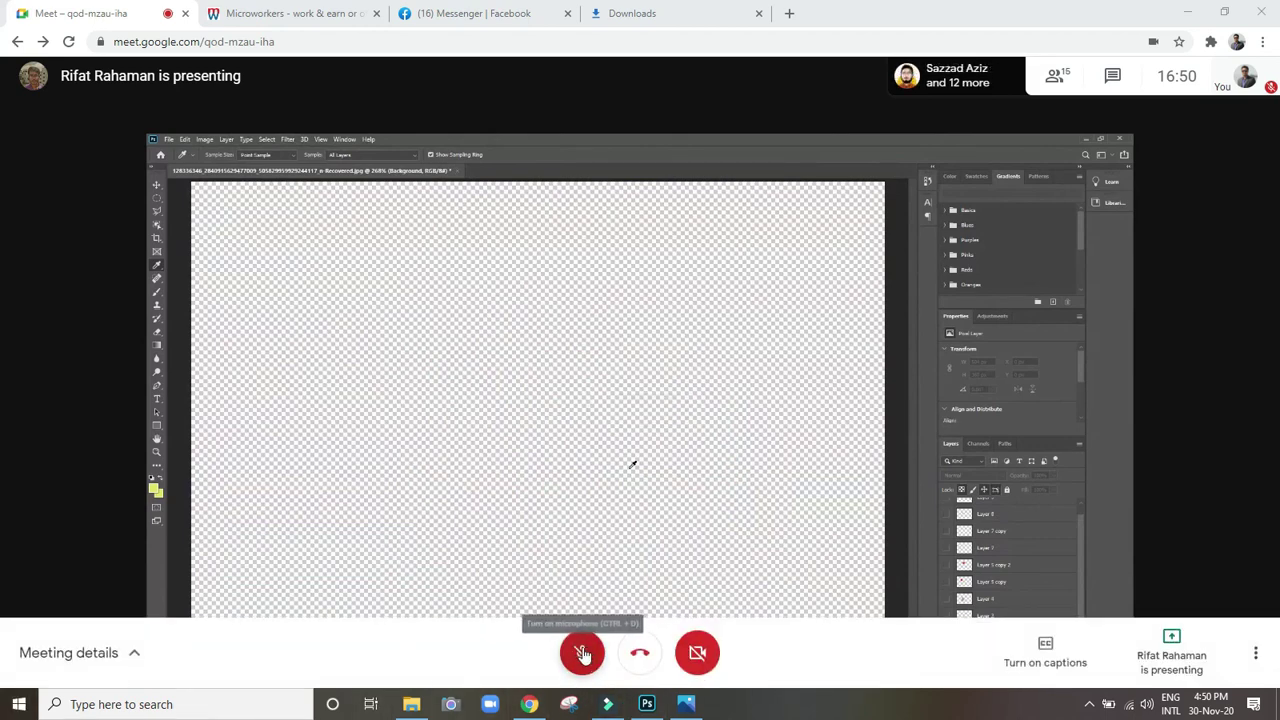
click(582, 652)
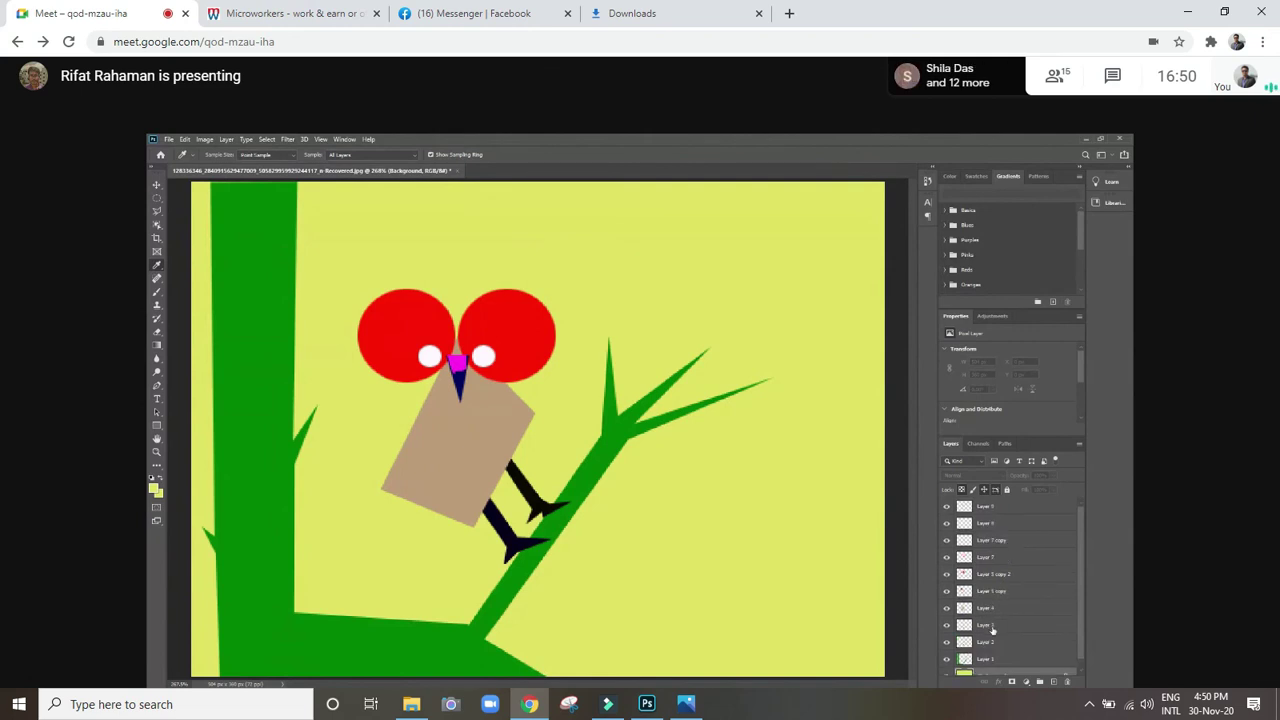
mouse_move(640, 410)
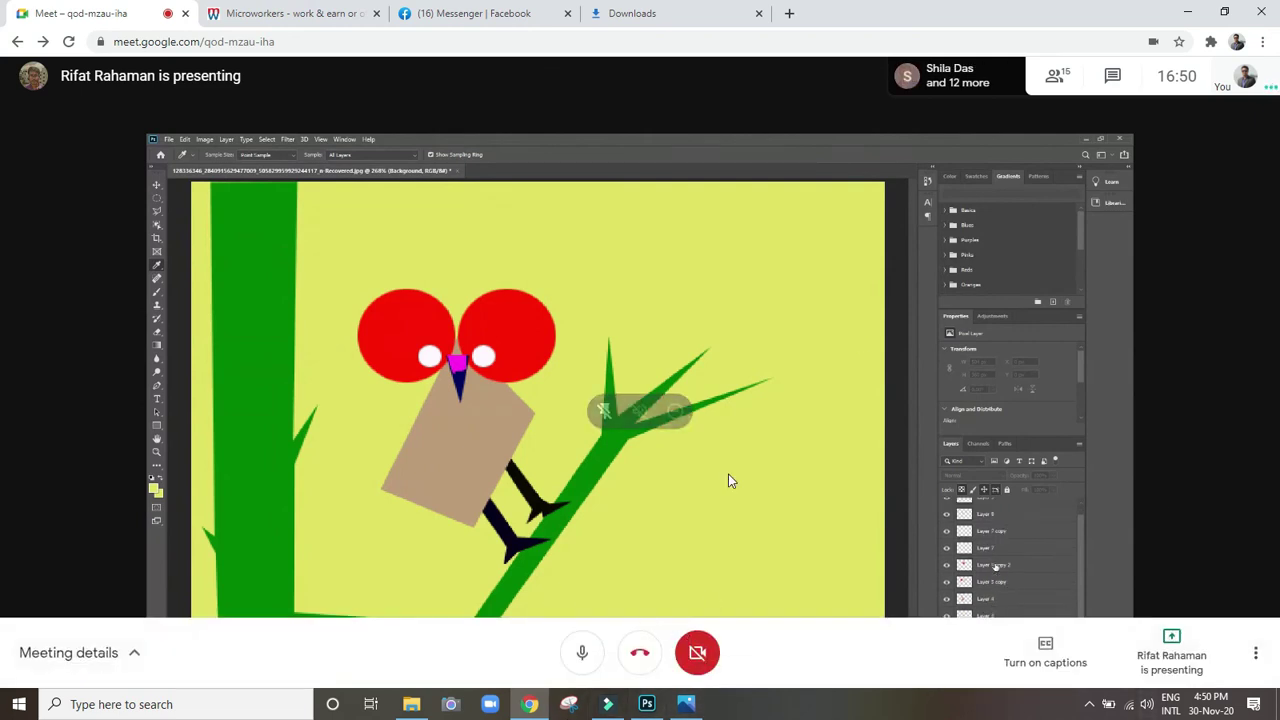
Toggle the Meet microphone through mute, unmute and mute, leaving it off
click(582, 652)
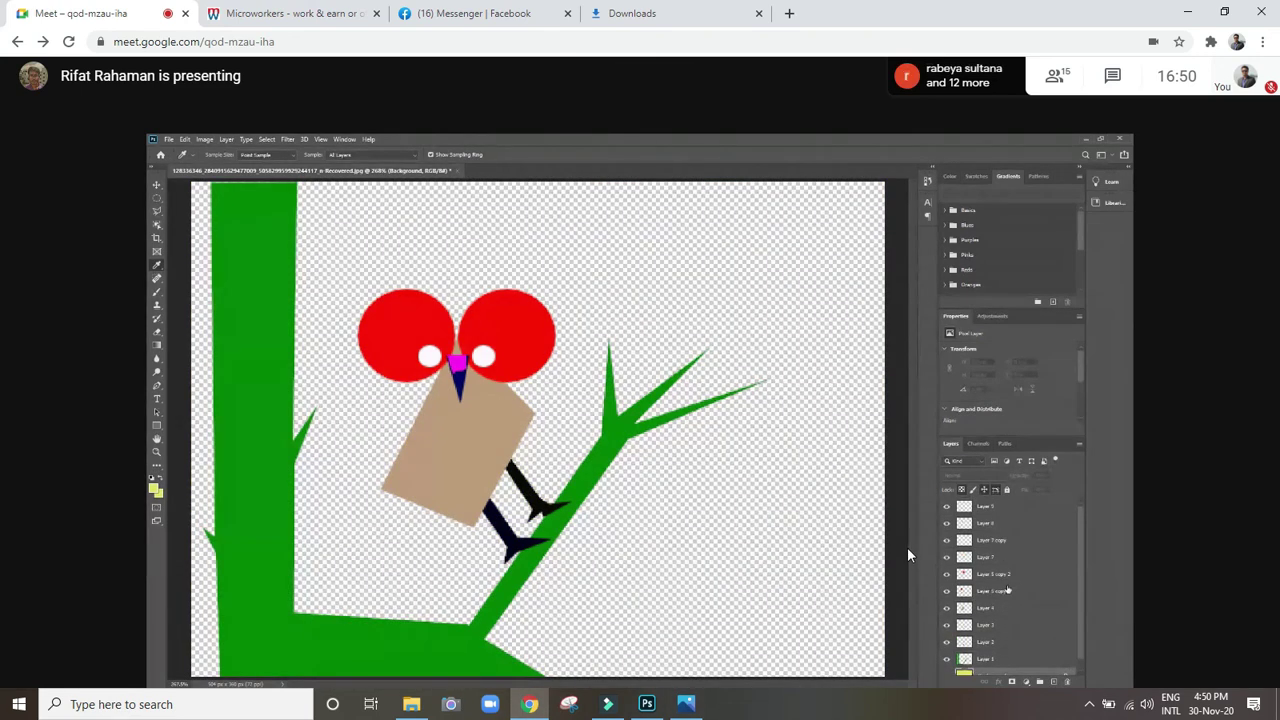
click(580, 655)
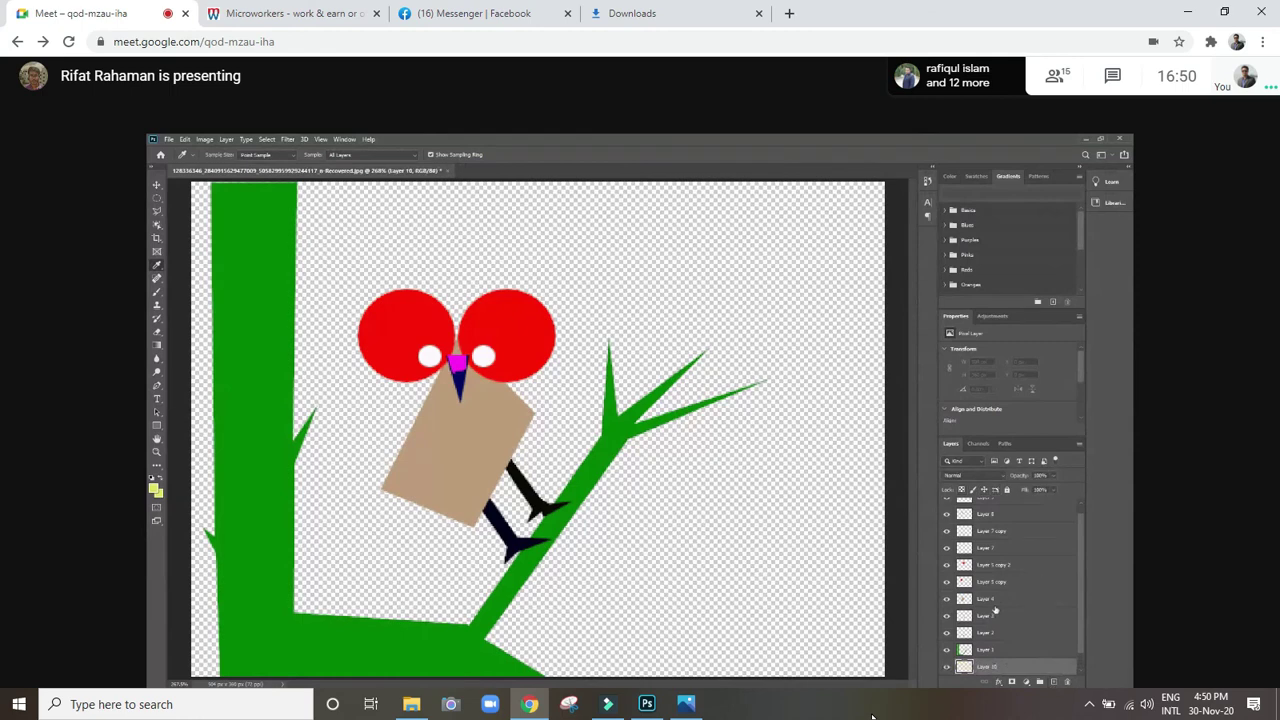
mouse_move(612, 655)
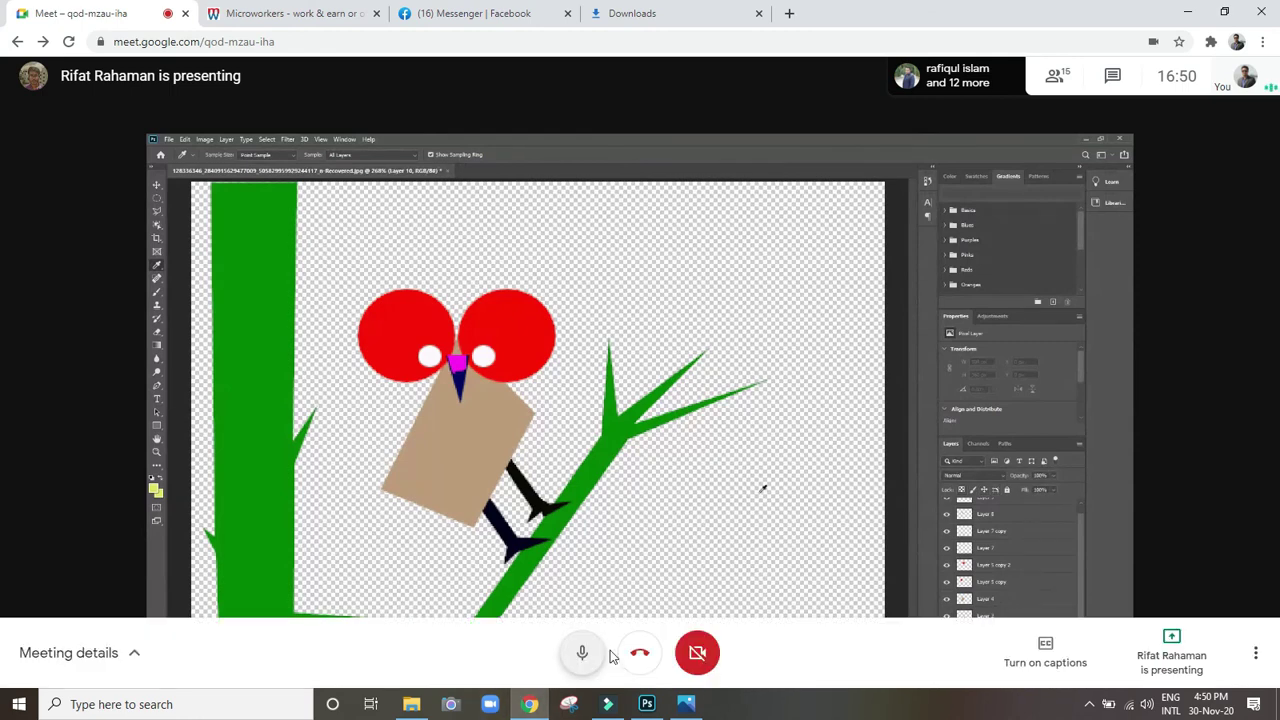
click(583, 656)
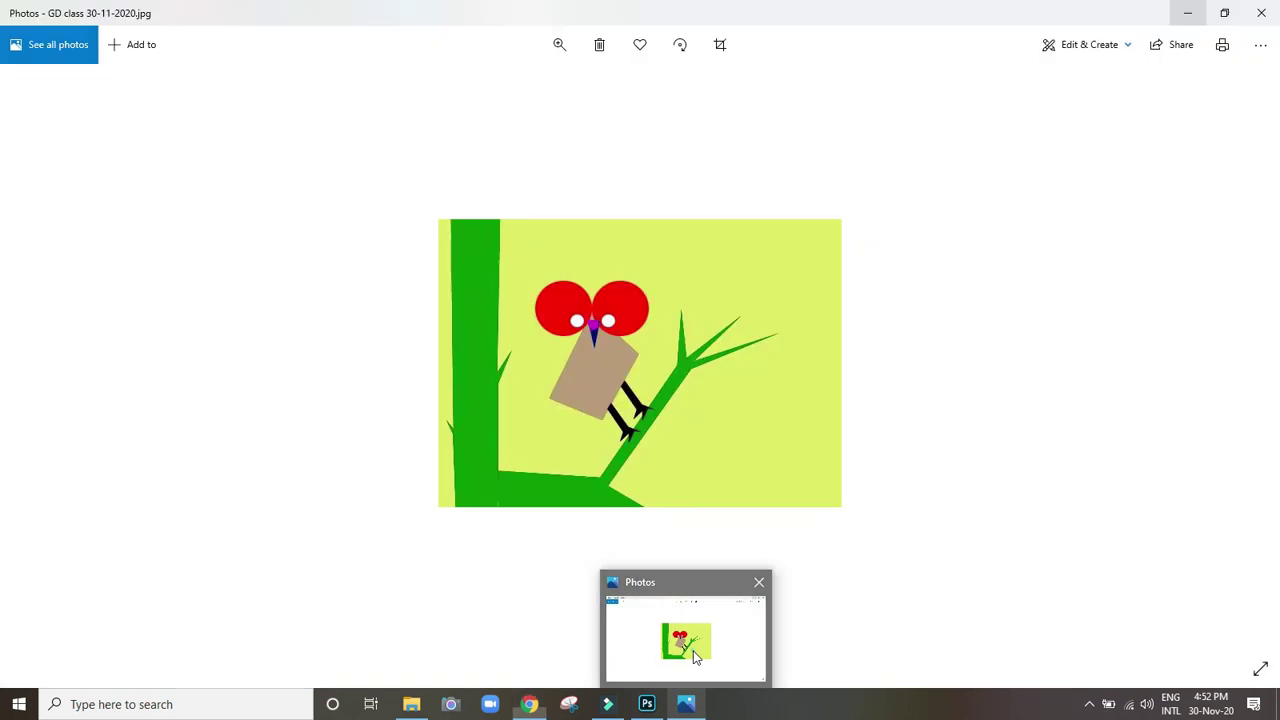
Glance at the owl JPG in Photos and Chrome's Downloads, then minimise the Meet browser
mouse_move(686, 704)
click(696, 611)
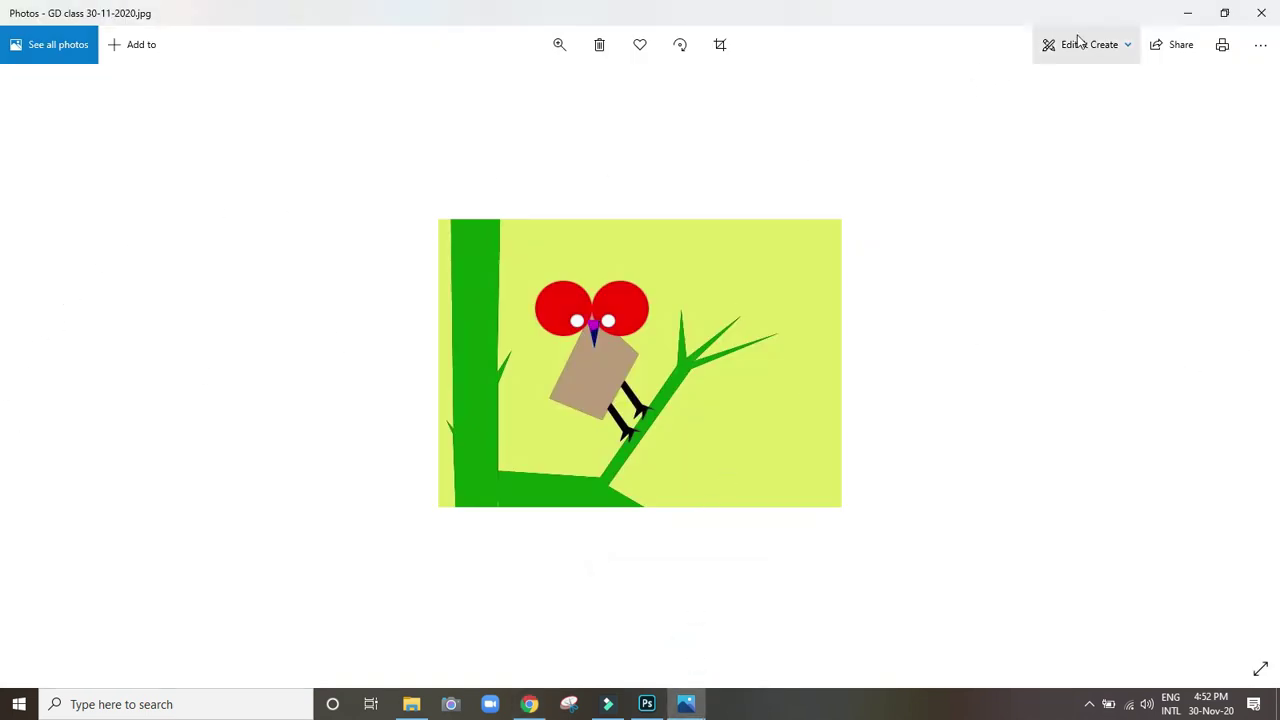
click(1192, 10)
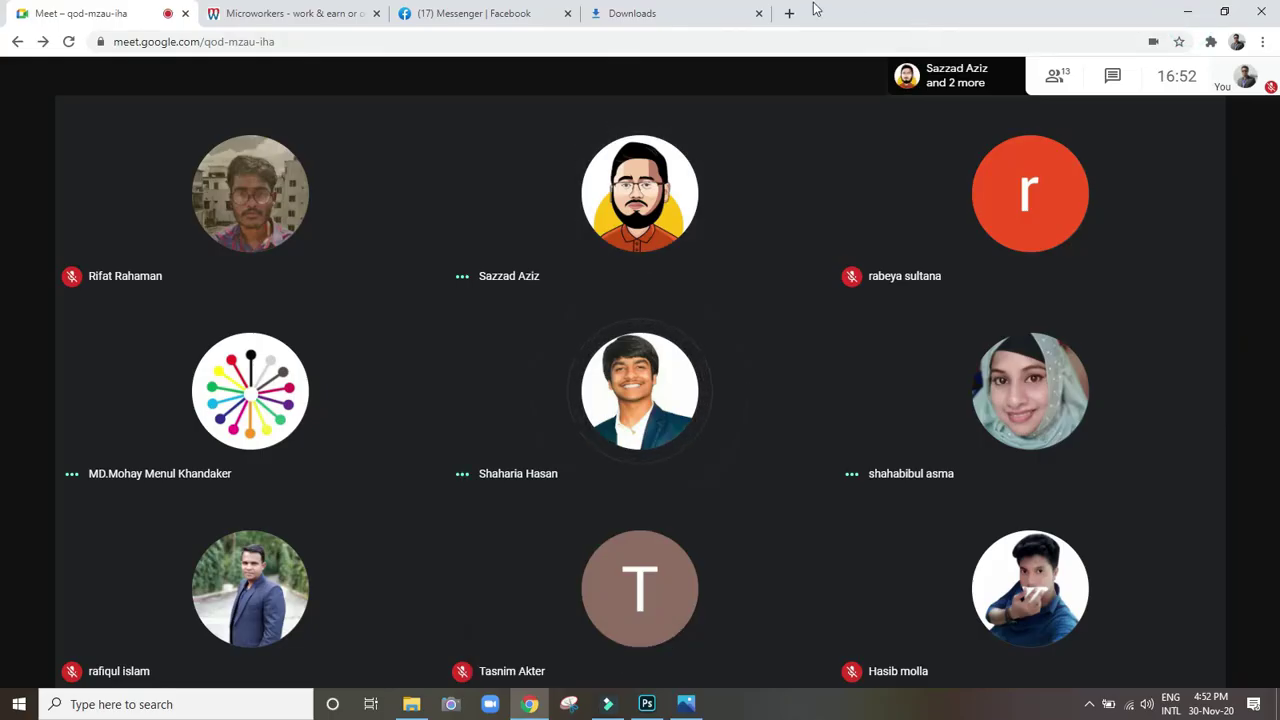
click(687, 8)
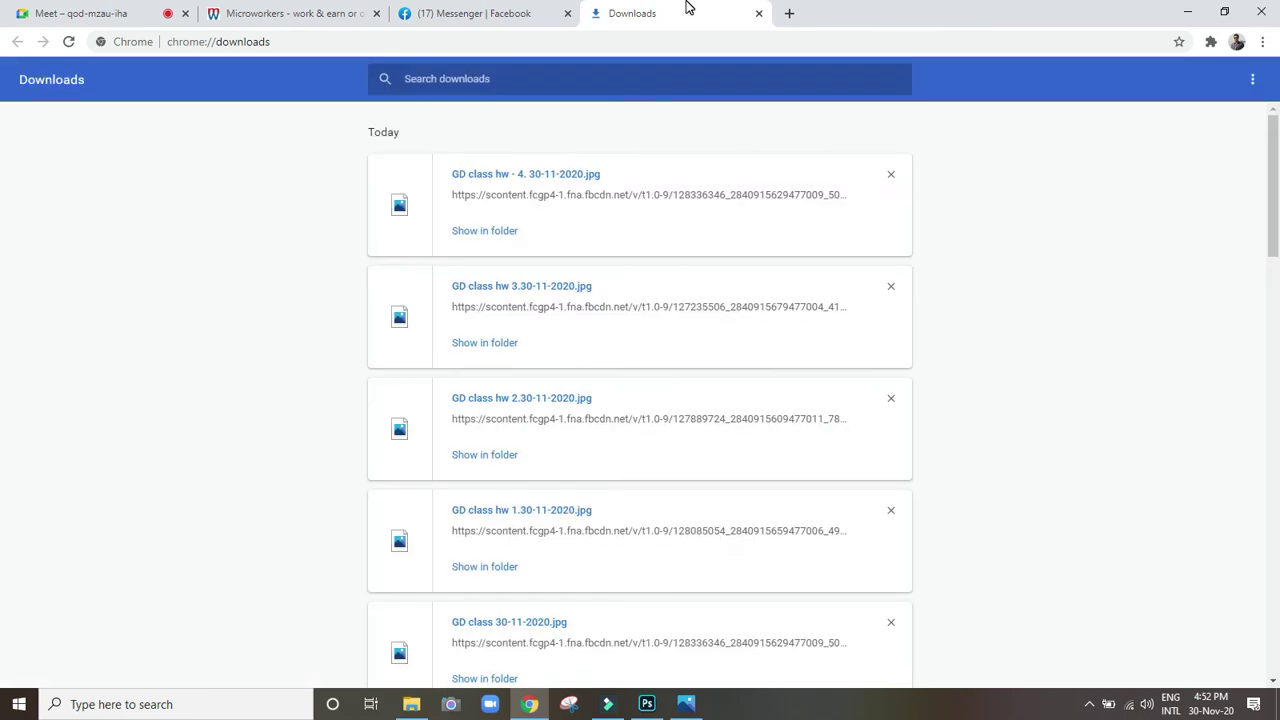
click(80, 8)
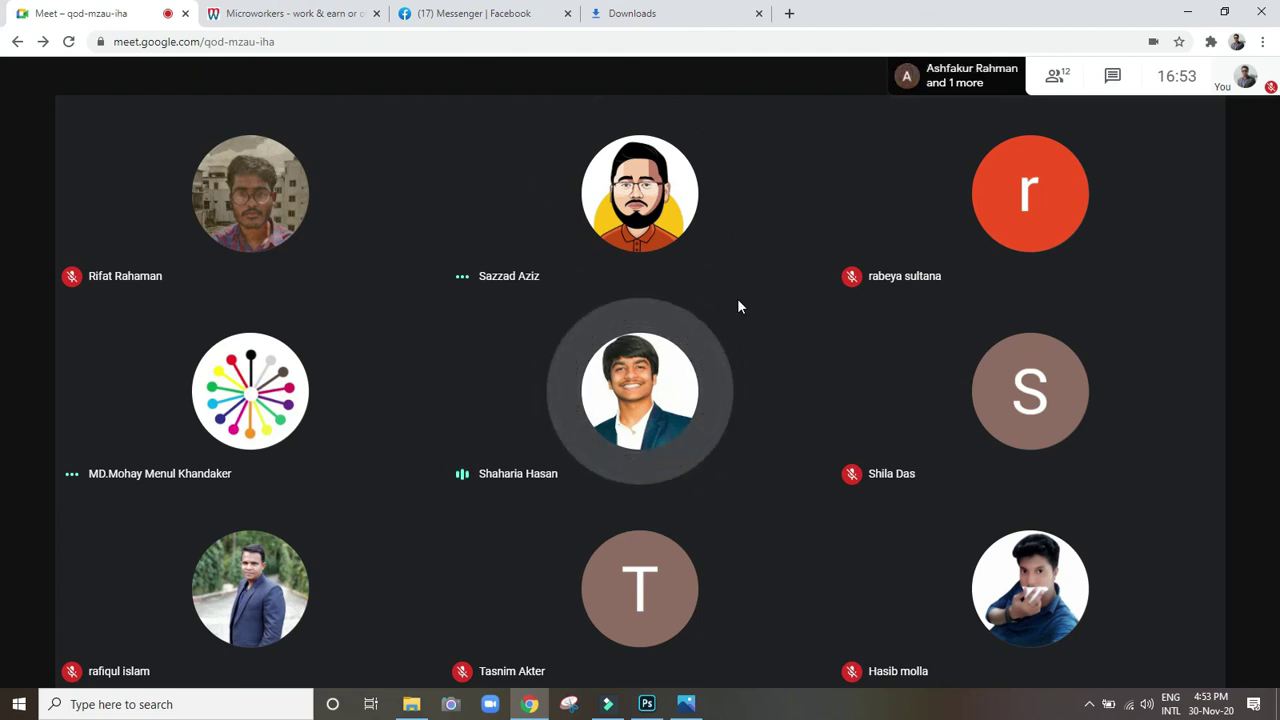
mouse_move(640, 391)
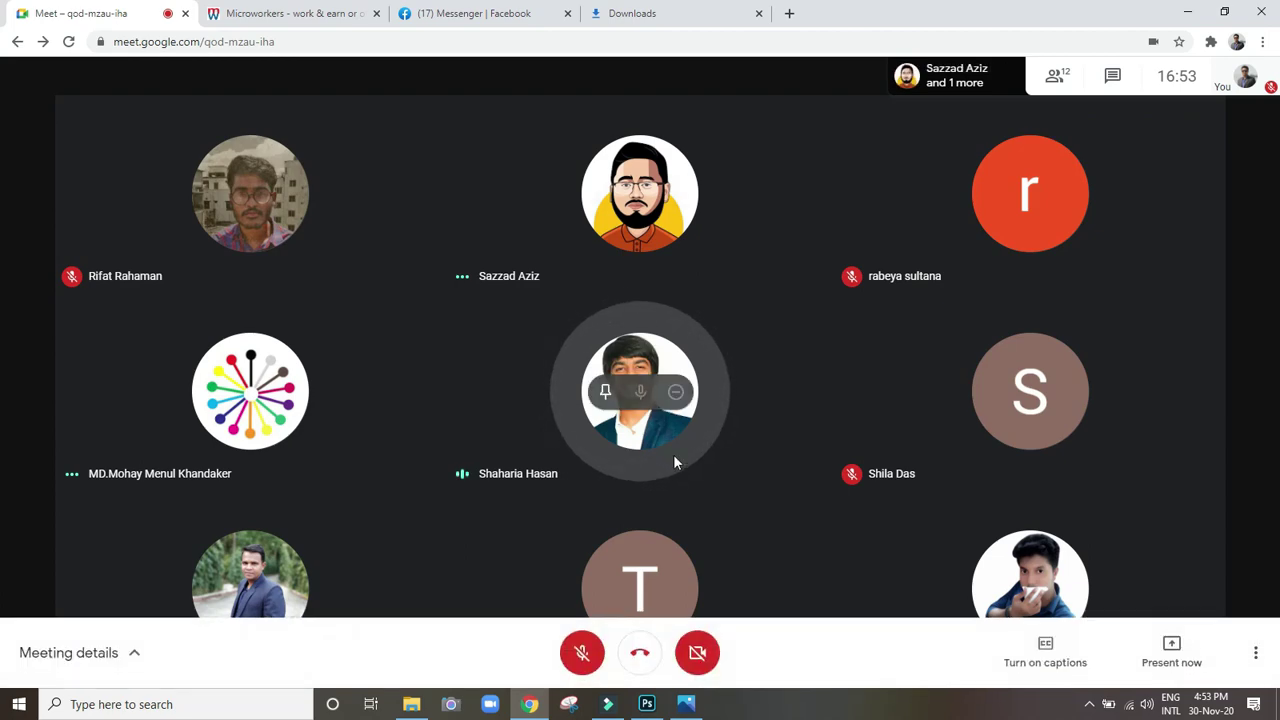
click(1190, 13)
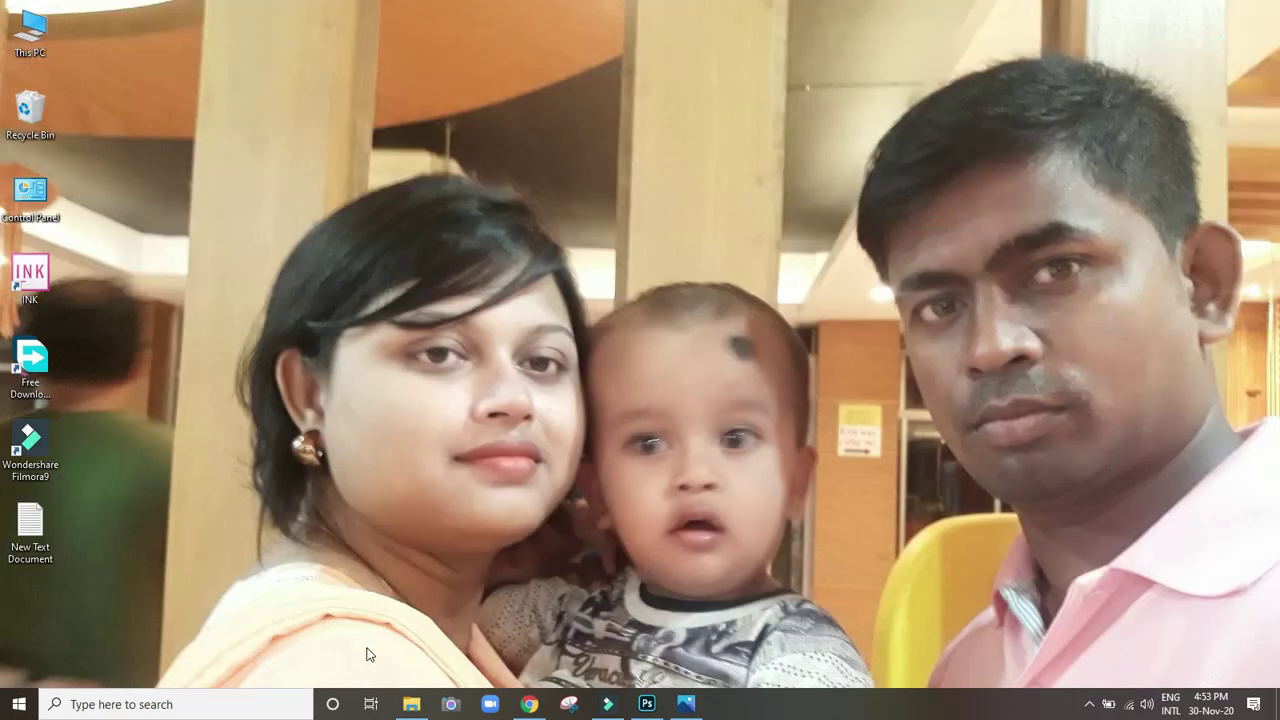
Open GD class hw - 4. 30-11-2020.jpg from the Documents folder in Photos
click(411, 704)
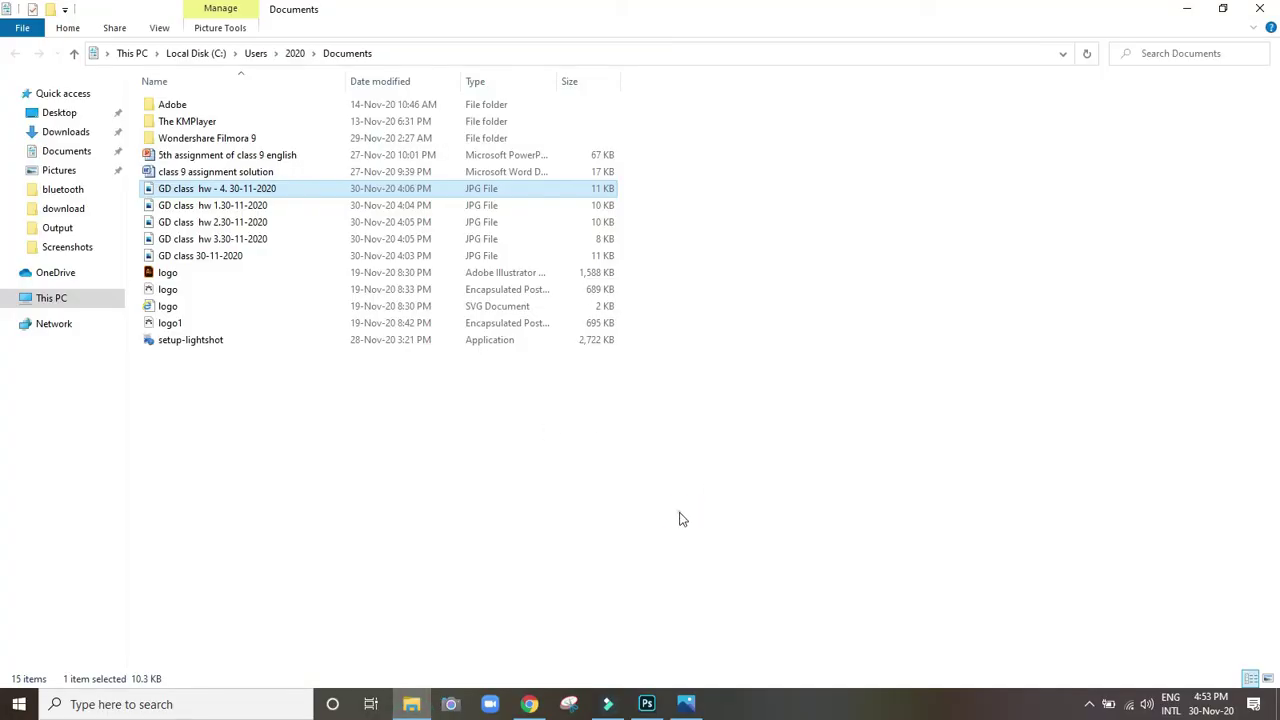
ctrl+click(195, 191)
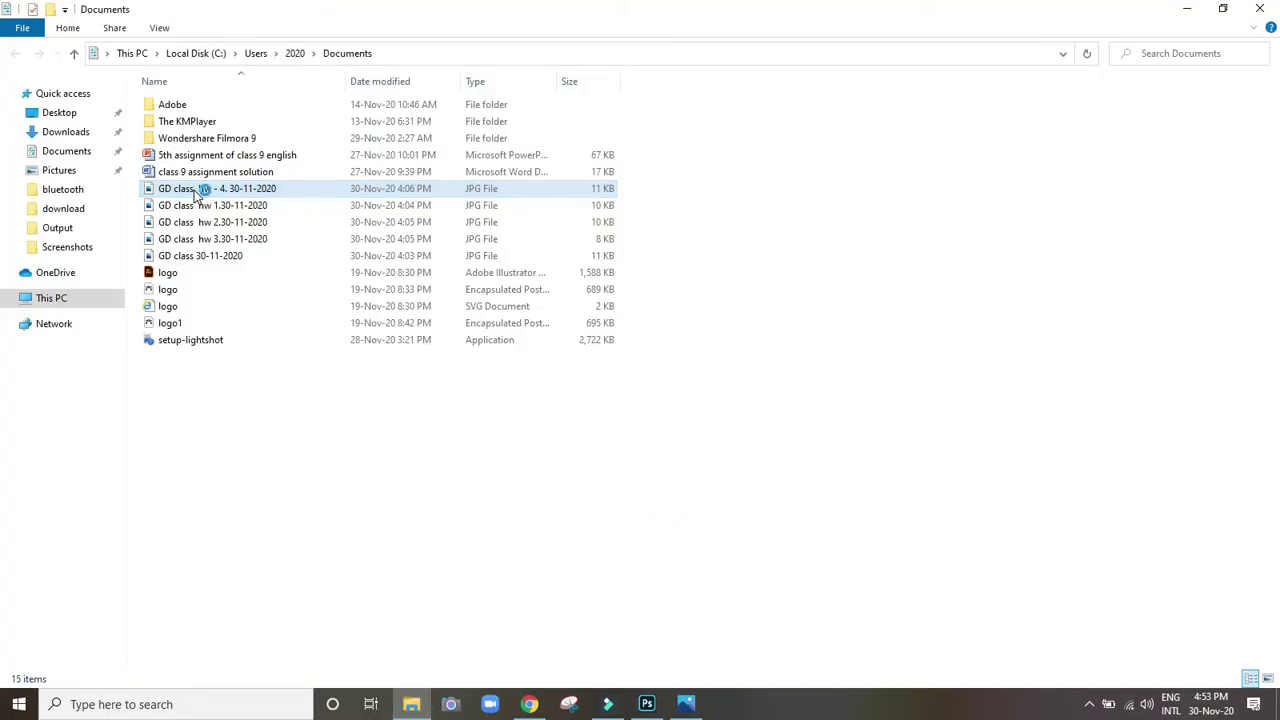
click(195, 191)
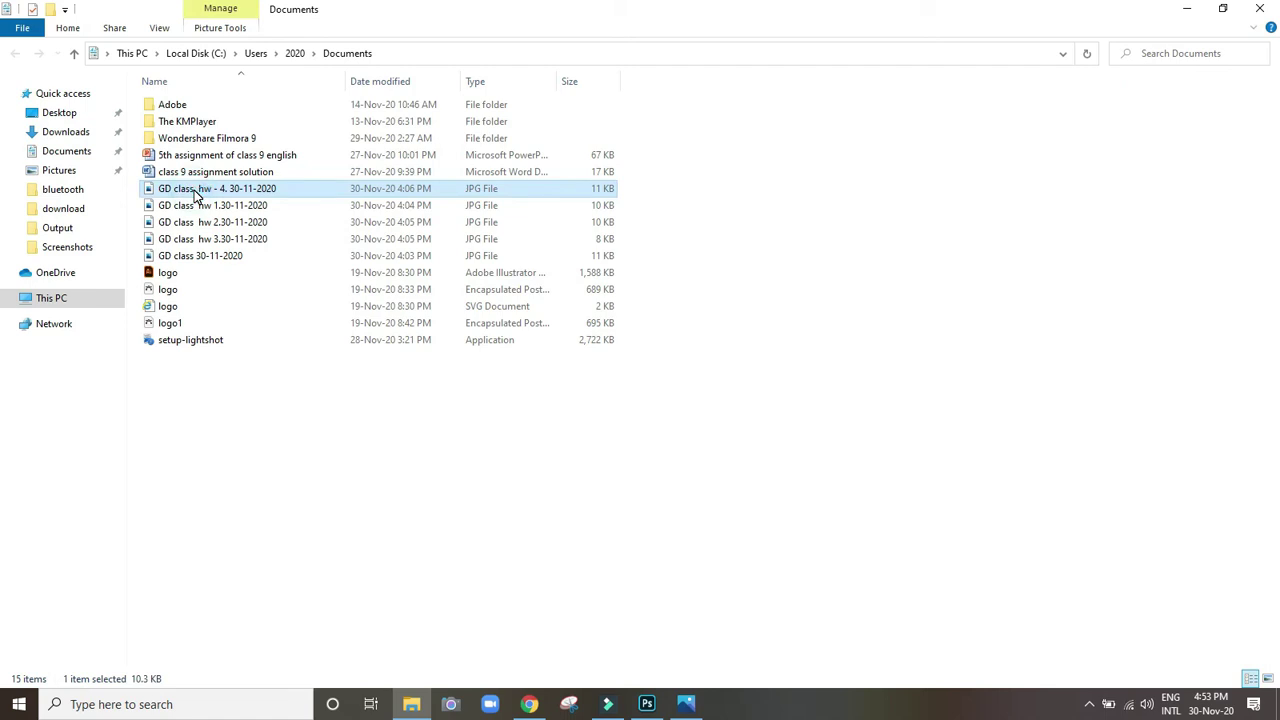
double_click(195, 191)
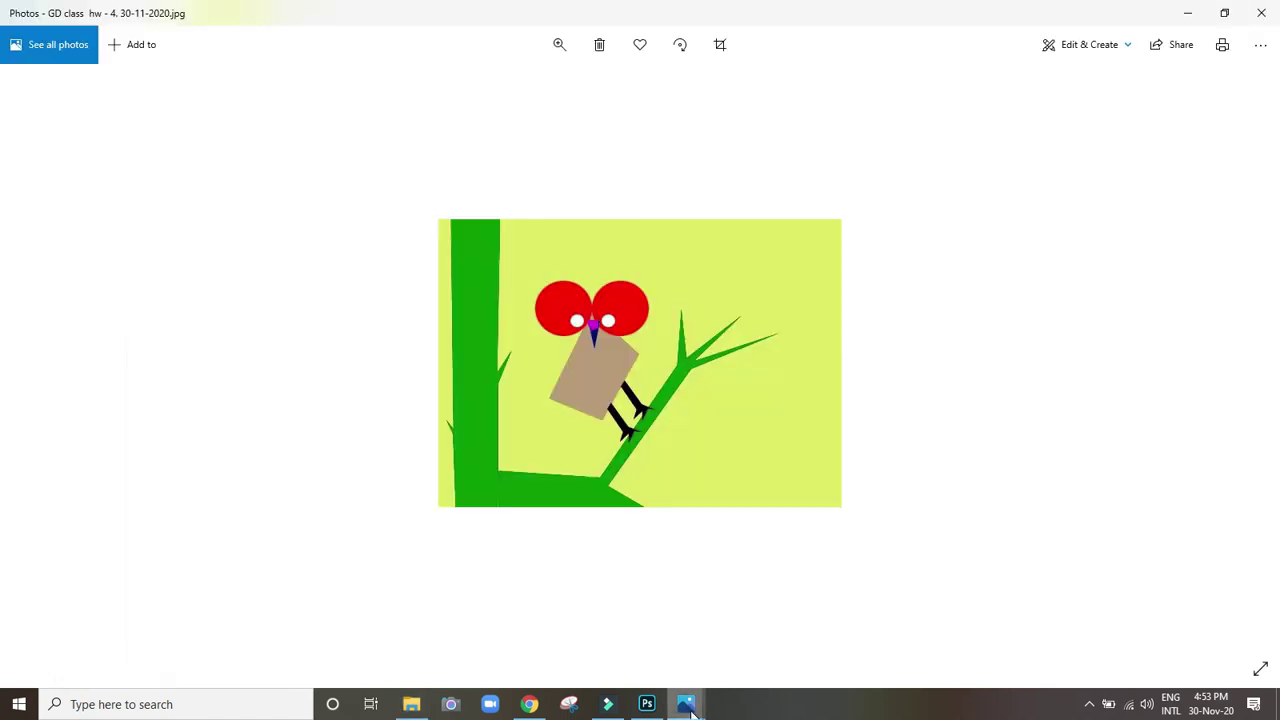
mouse_move(3, 364)
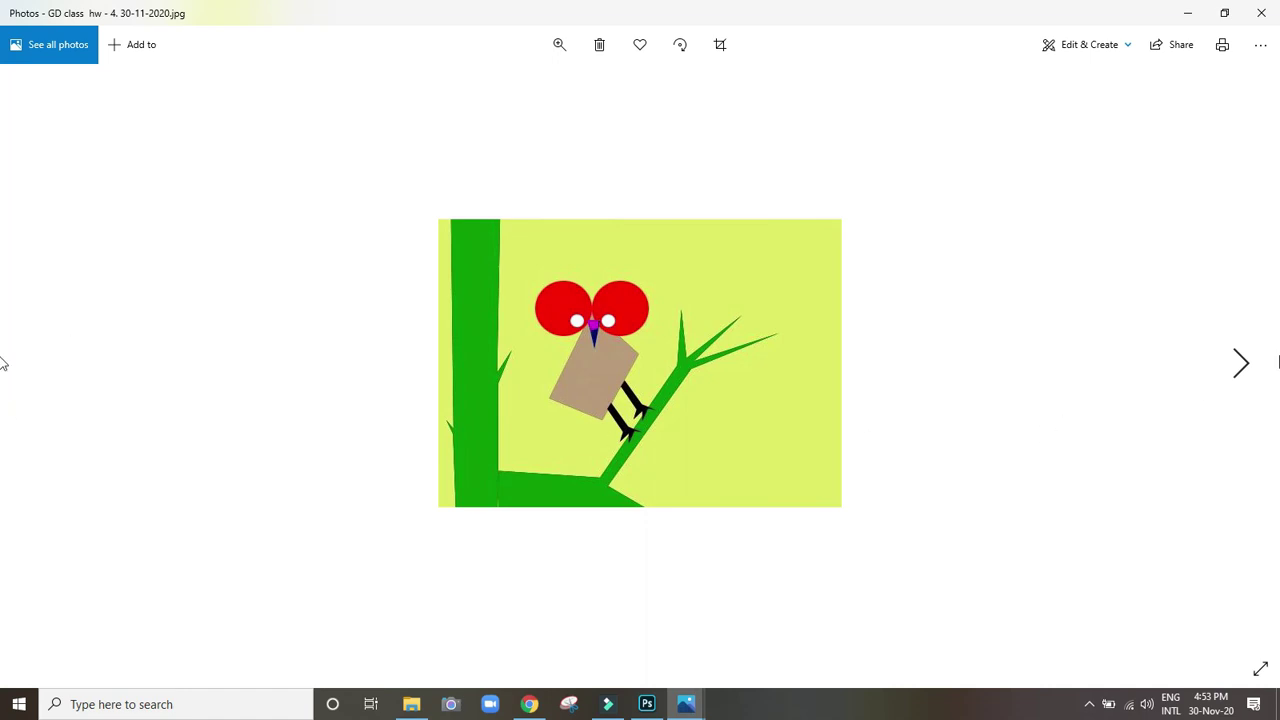
Flip forward through the homework images past the flower and tree-and-birds pictures
click(1243, 370)
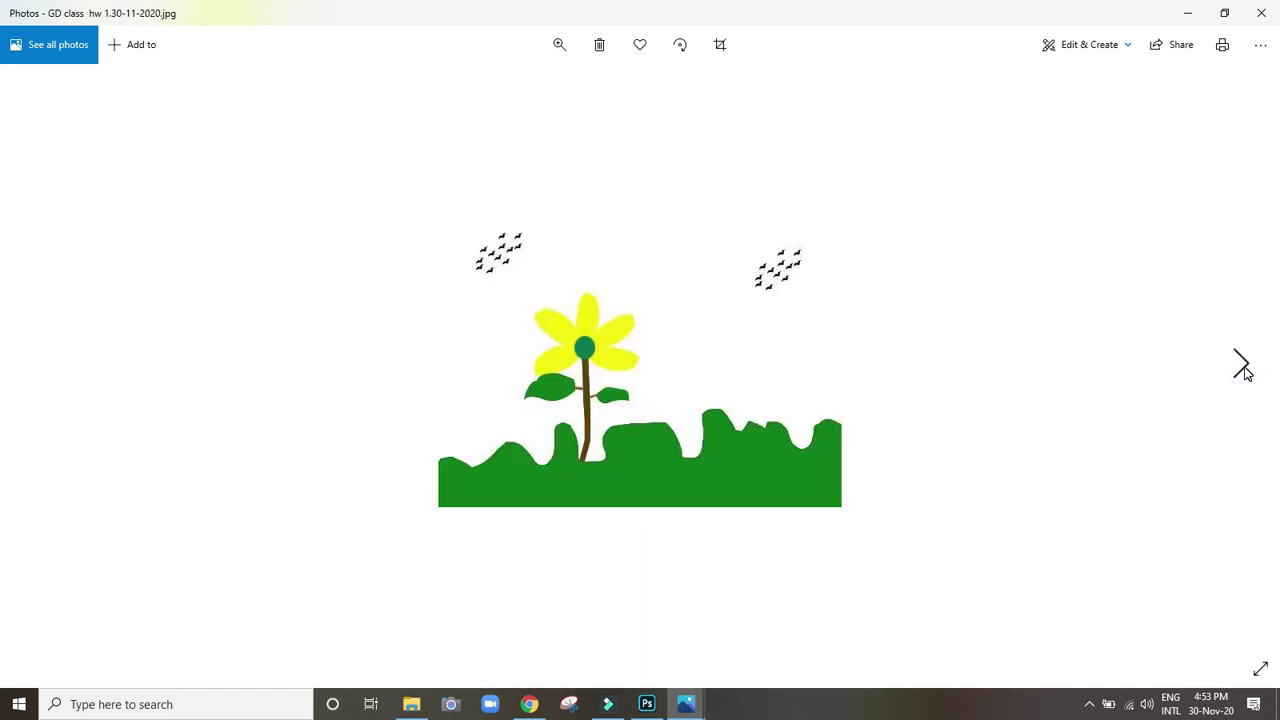
click(1243, 370)
click(1243, 370)
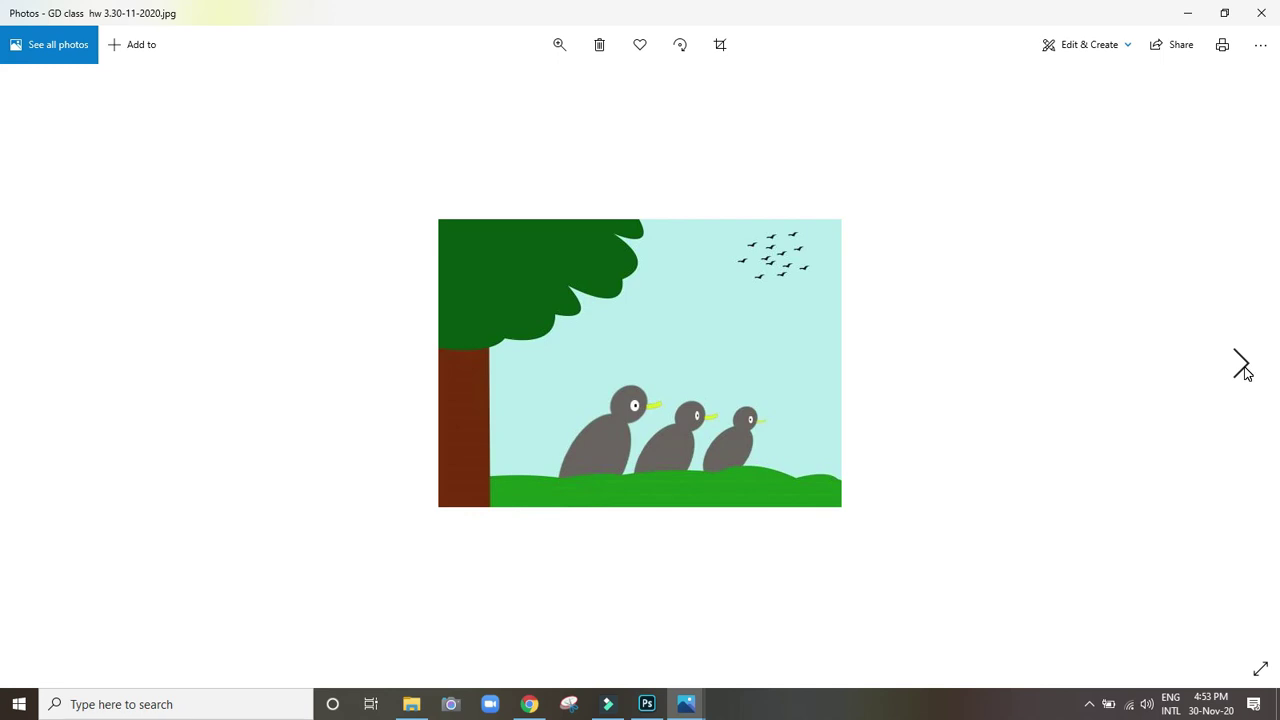
click(1243, 370)
click(1243, 370)
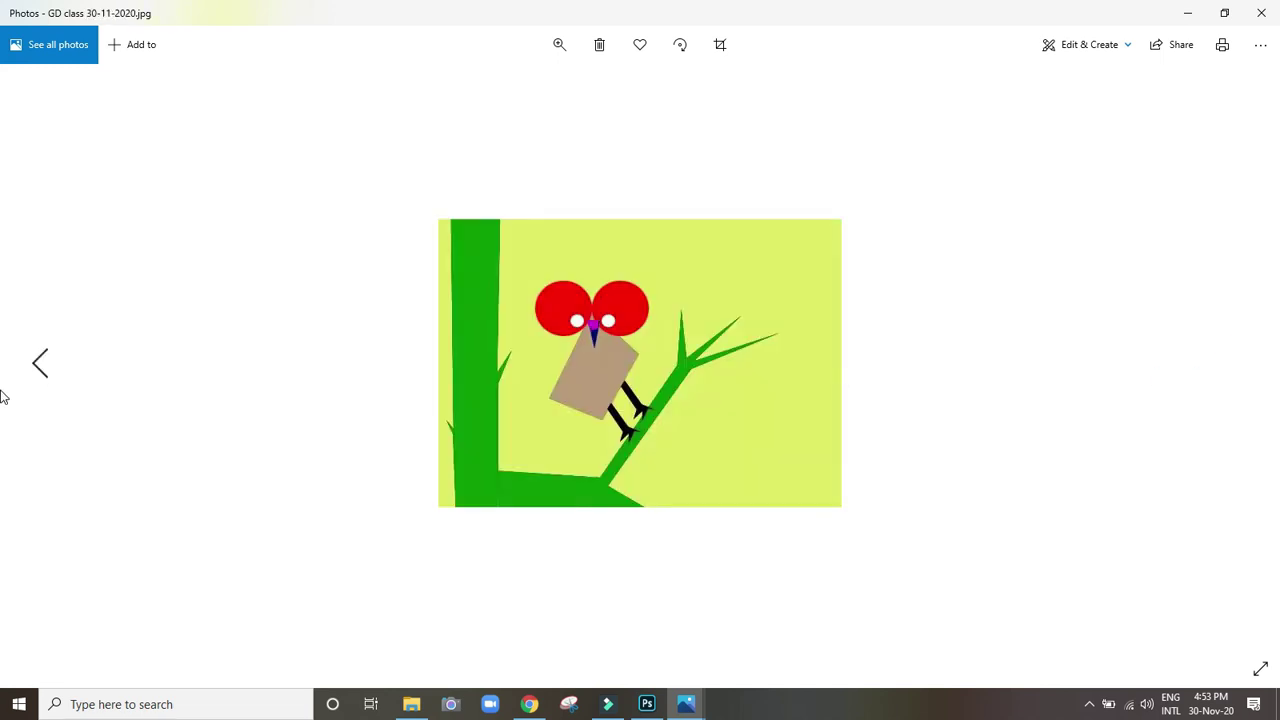
Step back to the owl homework image, then minimise the Photos viewer
click(38, 368)
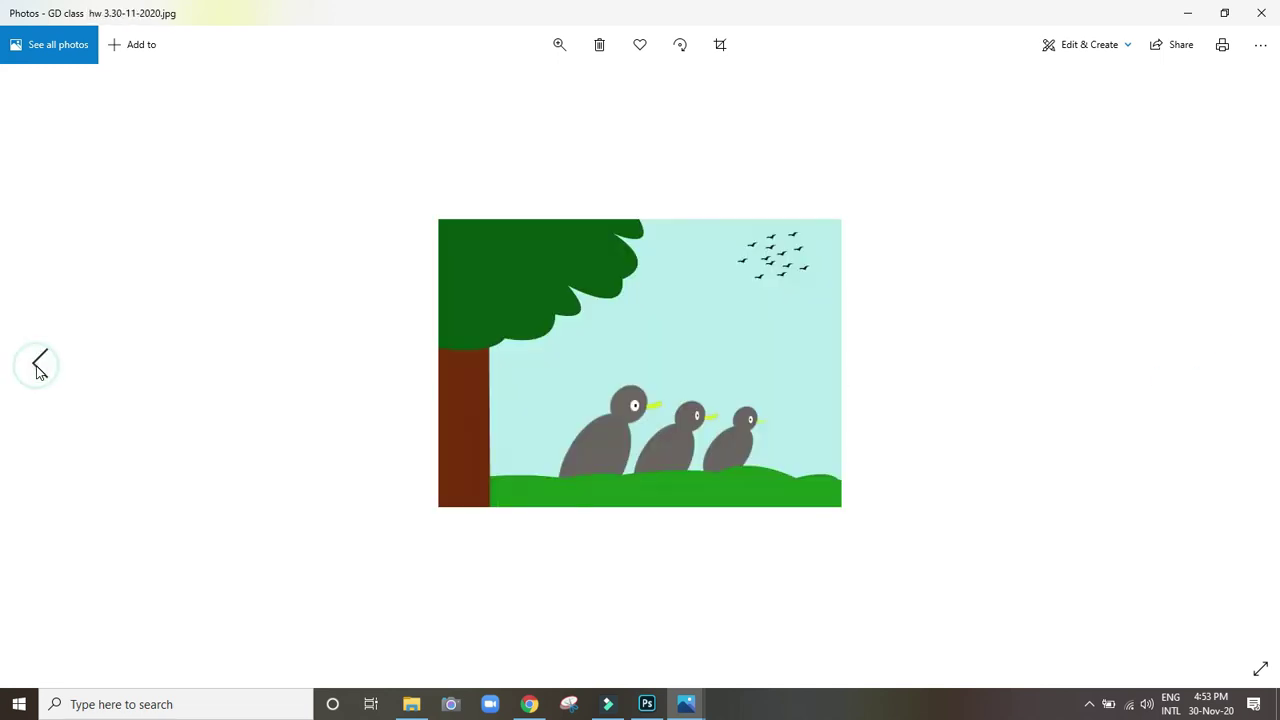
click(38, 368)
click(38, 368)
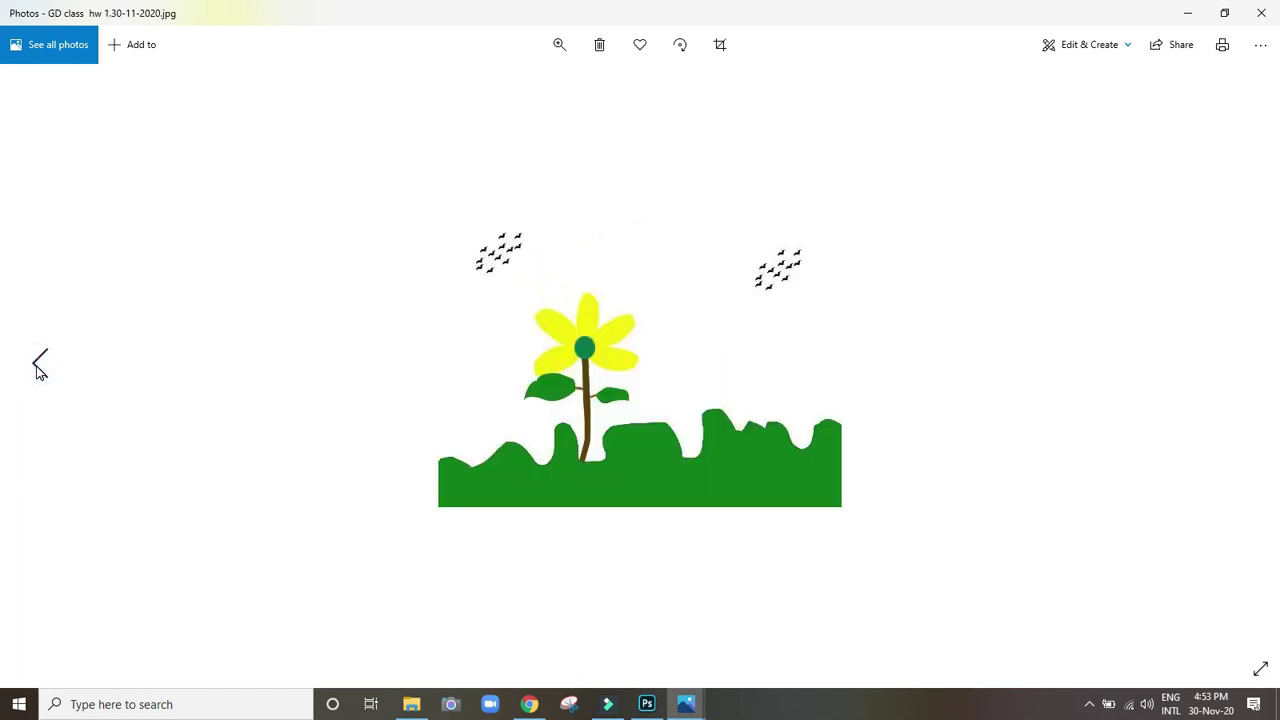
click(38, 368)
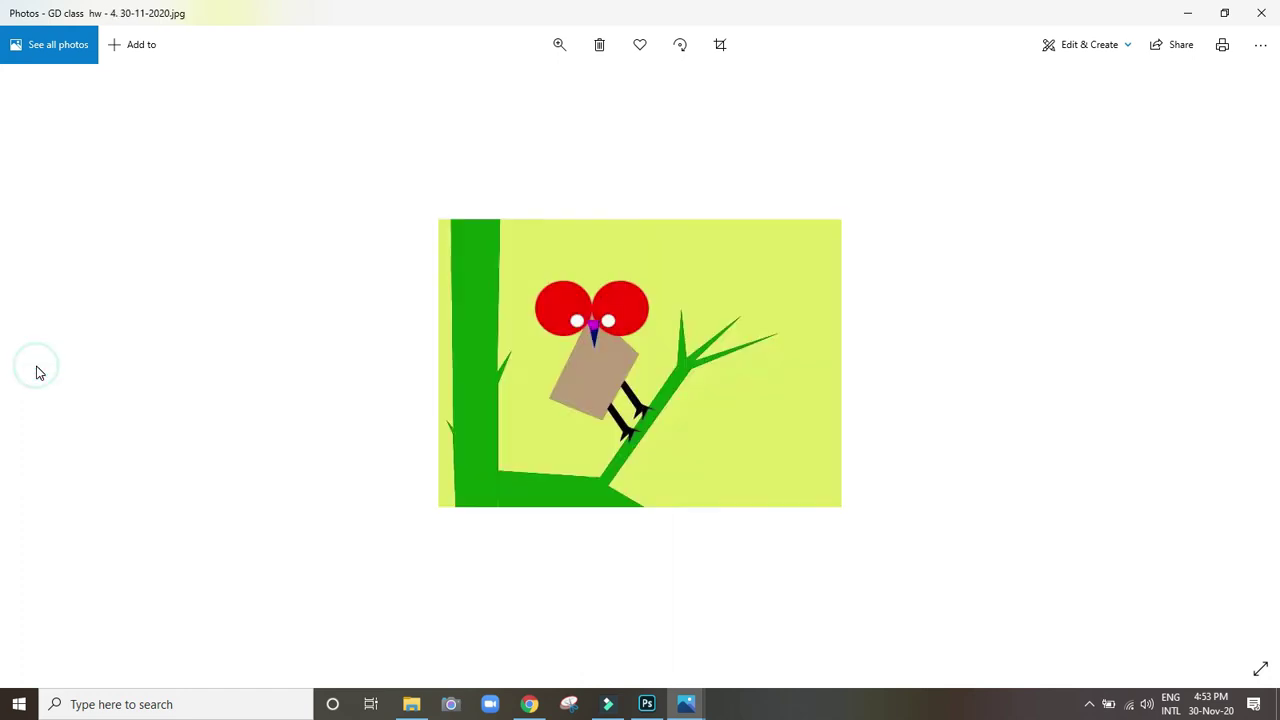
click(1184, 10)
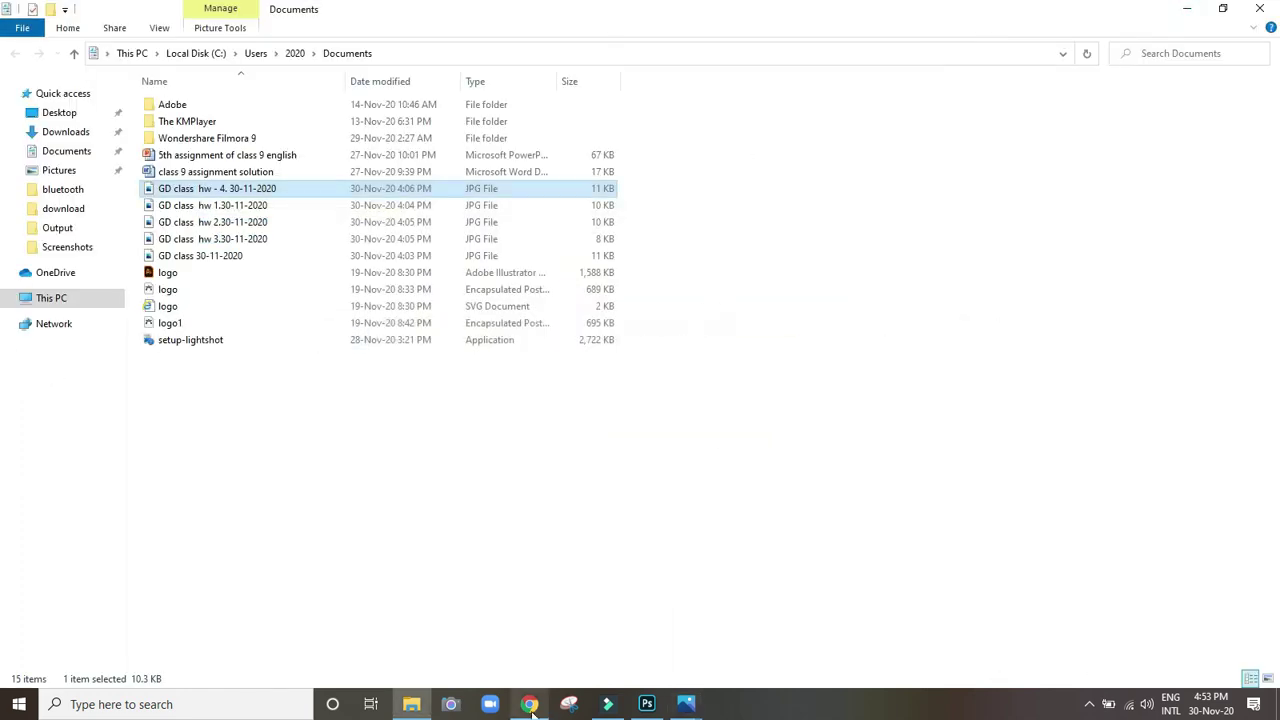
Restore the Google Meet call window from Chrome in front of File Explorer
mouse_move(529, 704)
click(528, 620)
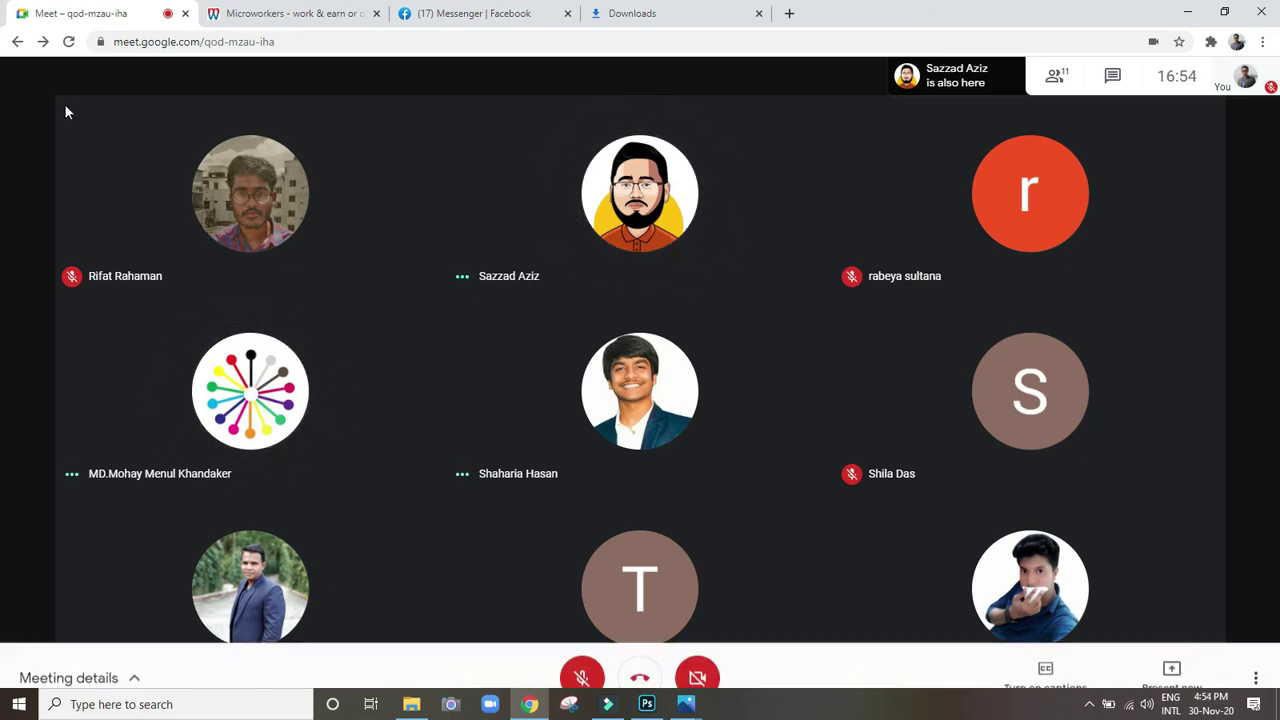
mouse_move(347, 243)
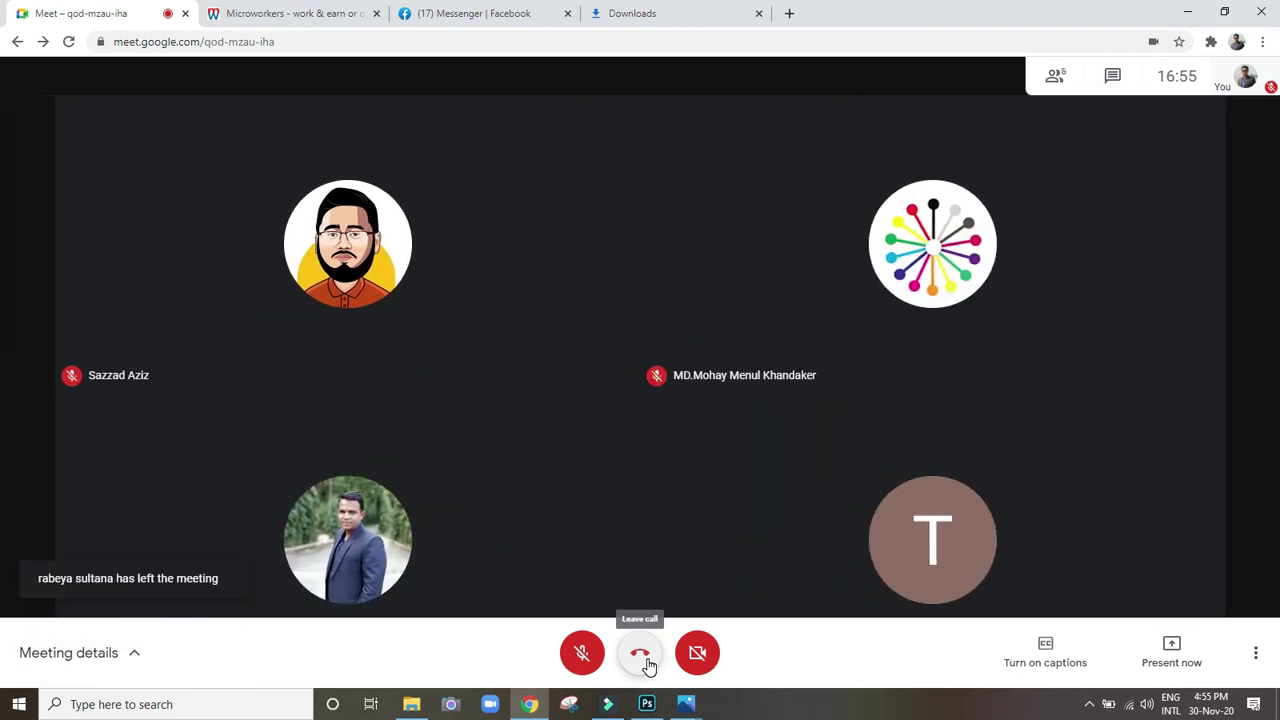
Leave the Meet call and browse the HG Jobs list on Microworkers
click(640, 653)
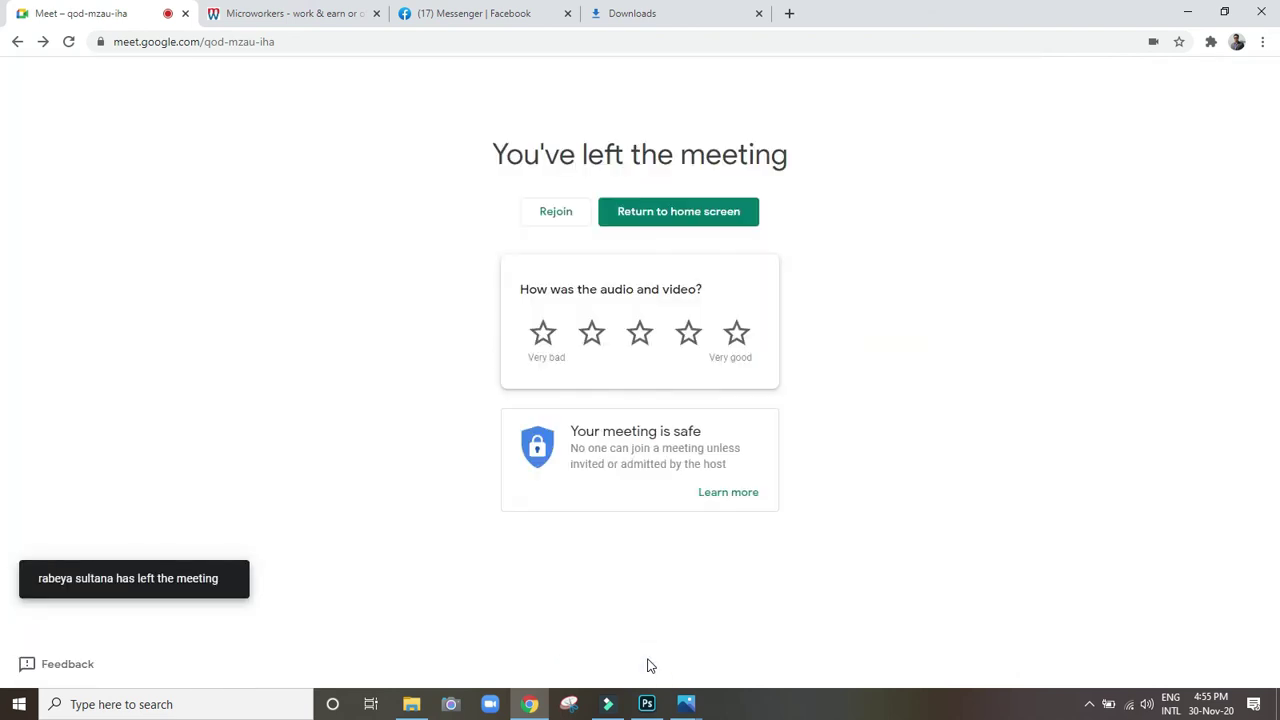
click(337, 8)
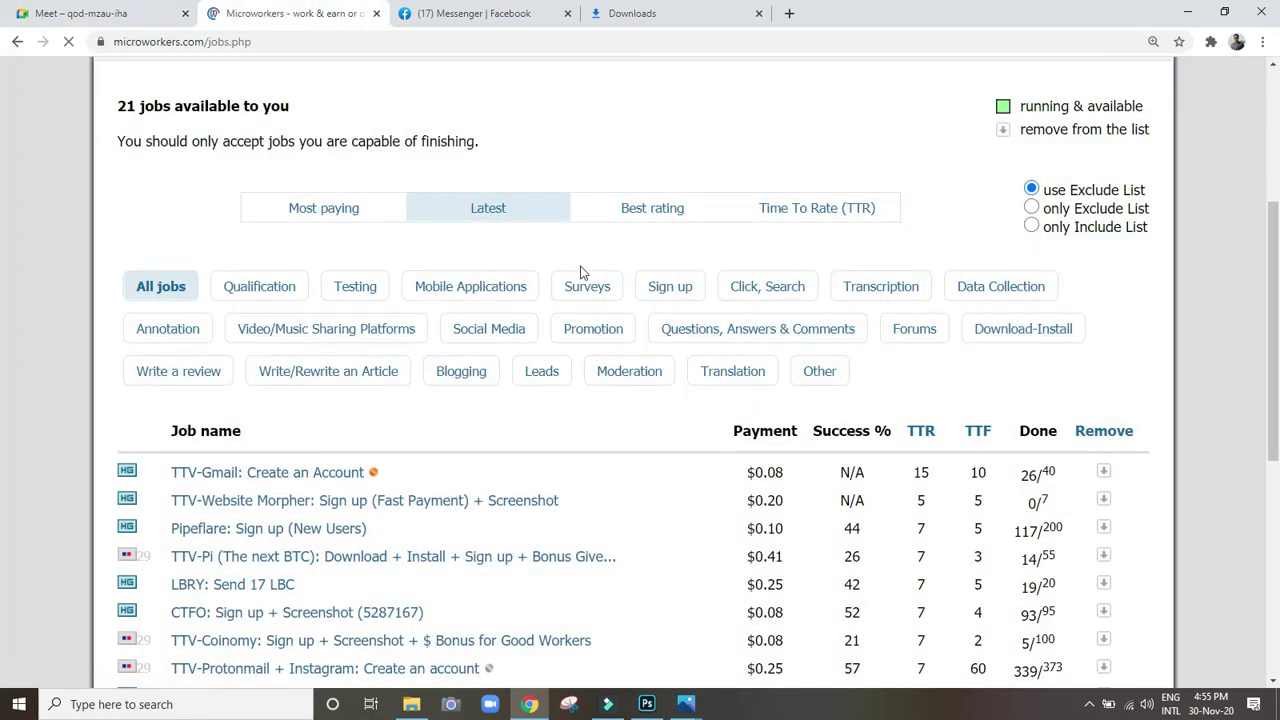
scroll(189, 213, up, 3)
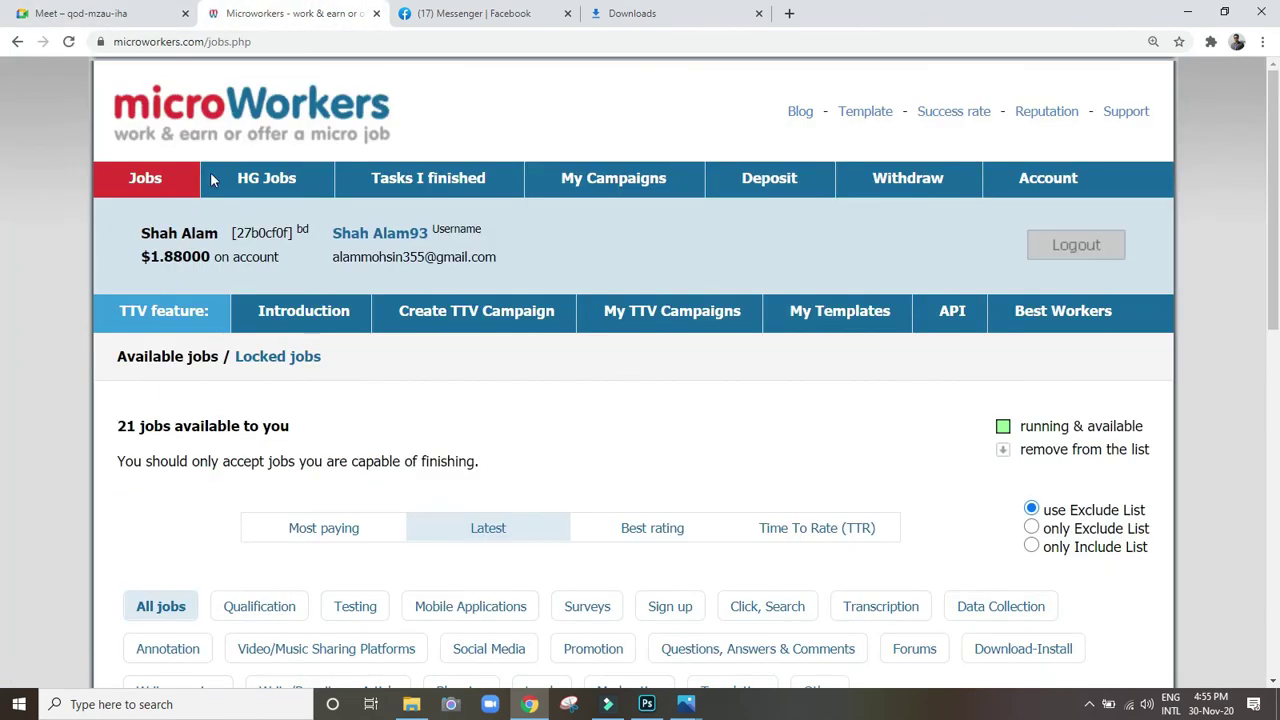
click(275, 186)
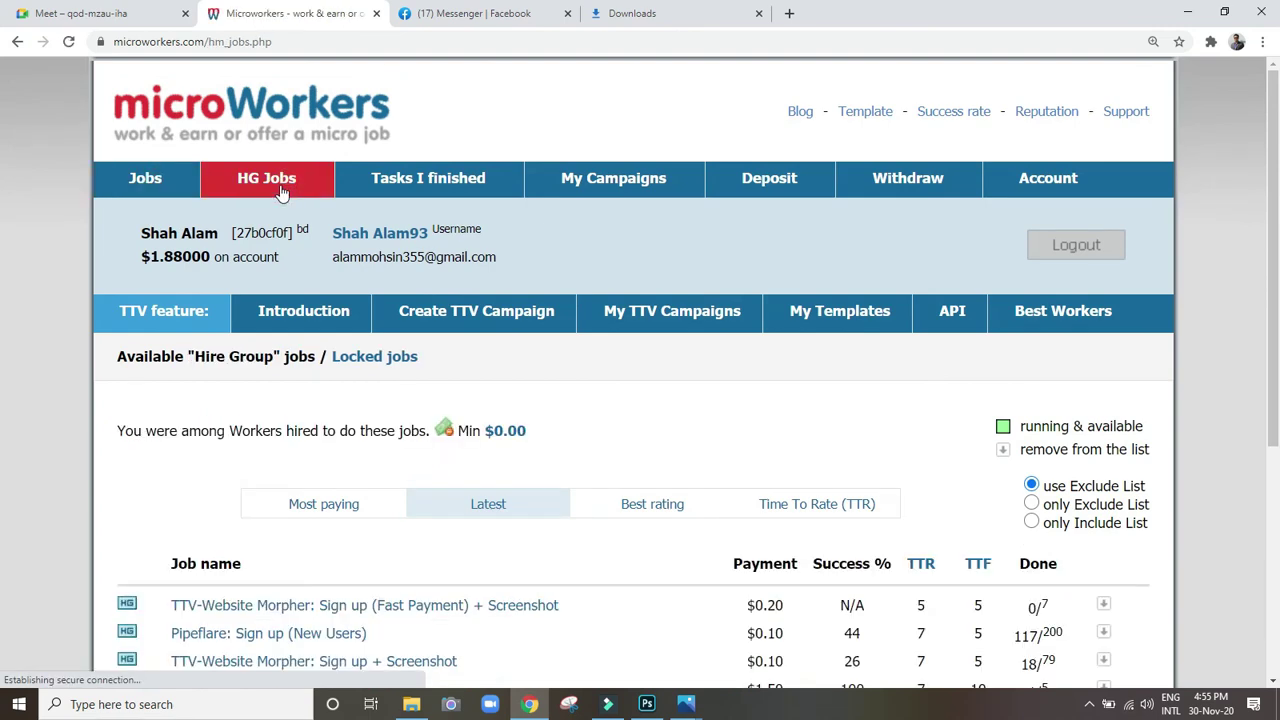
scroll(279, 212, down, 1)
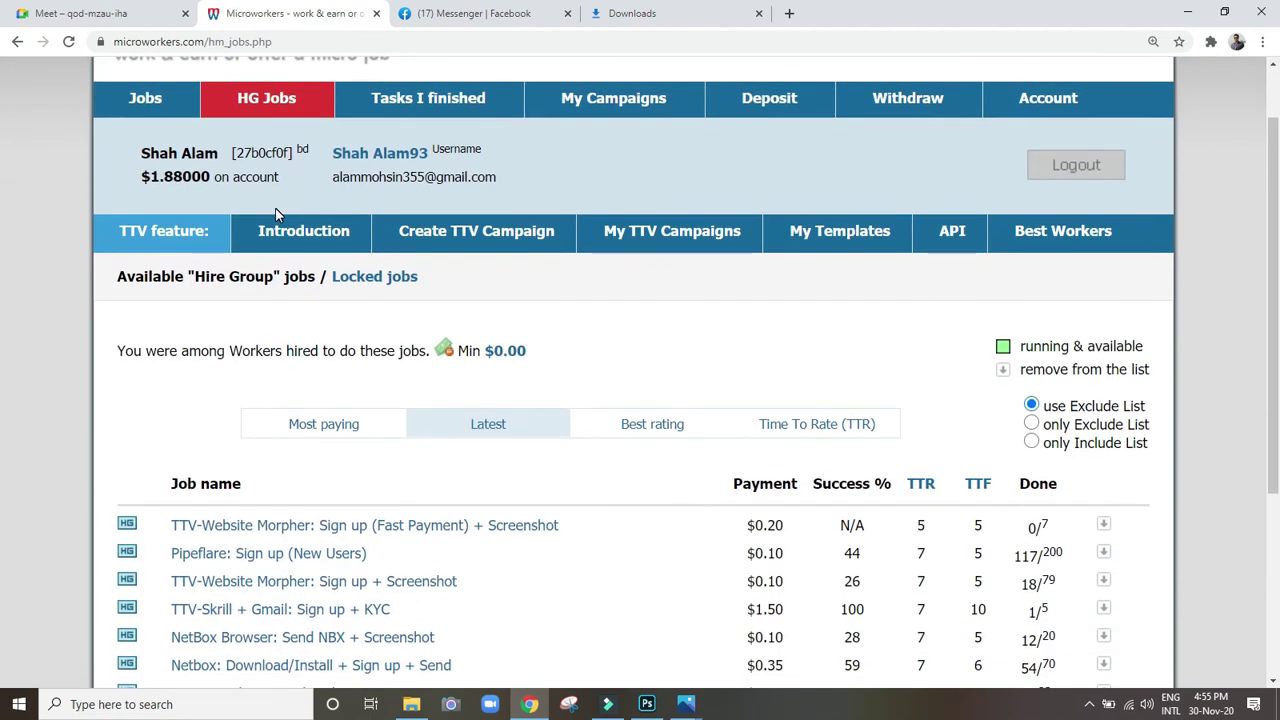
scroll(279, 214, up, 1)
Check the managed Facebook pages, then view Chrome's Downloads list of GD class hw JPGs
click(465, 12)
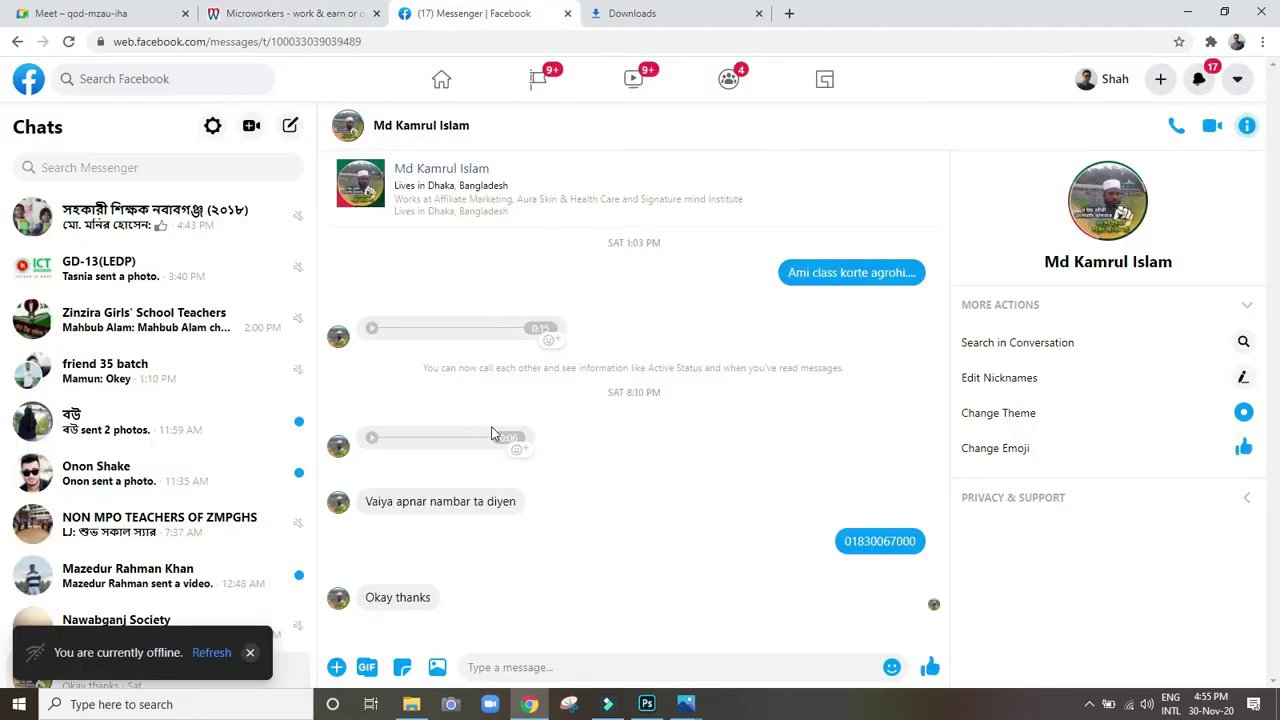
click(543, 86)
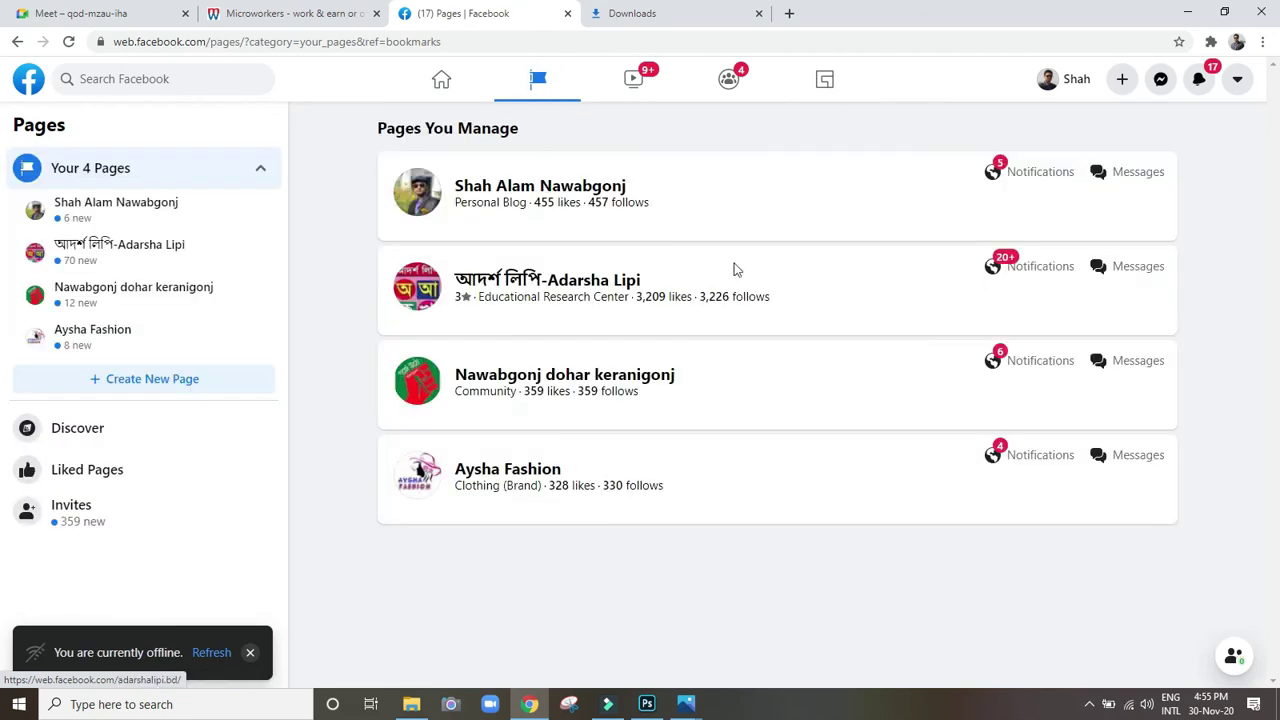
click(643, 14)
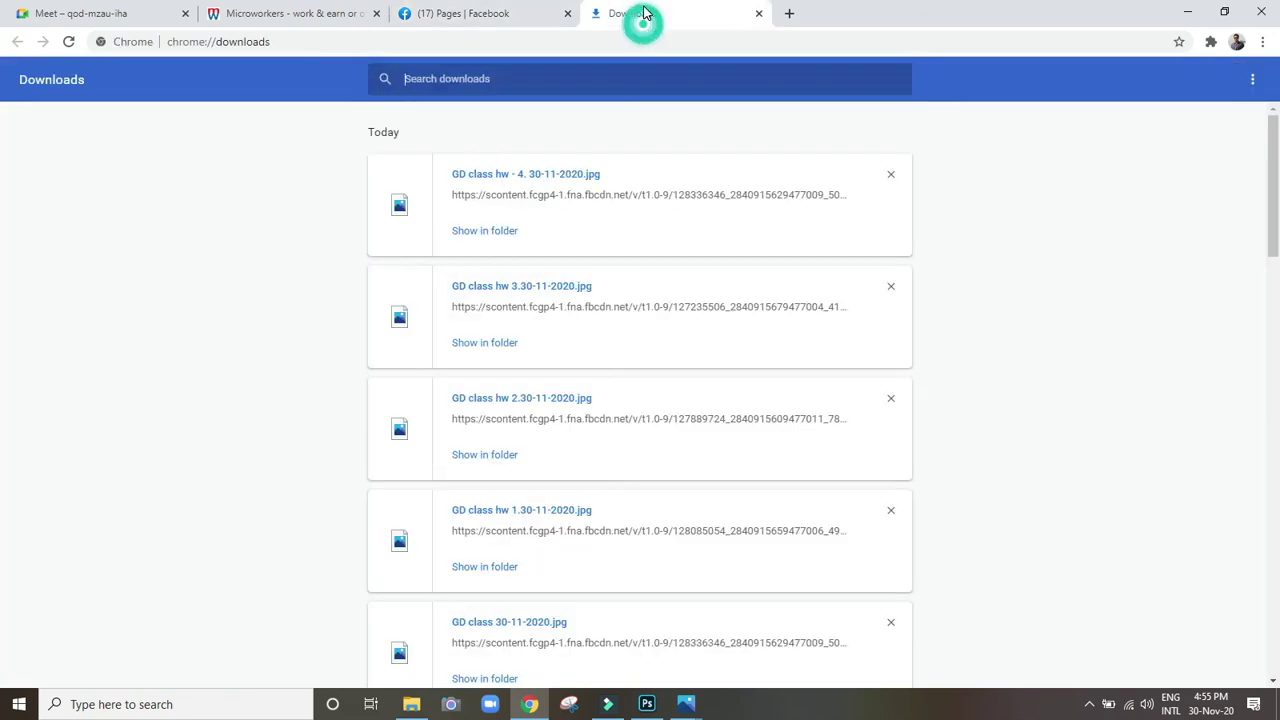
Minimise Chrome, close File Explorer and both Photos windows, then open the recorder's tray menu
click(1188, 11)
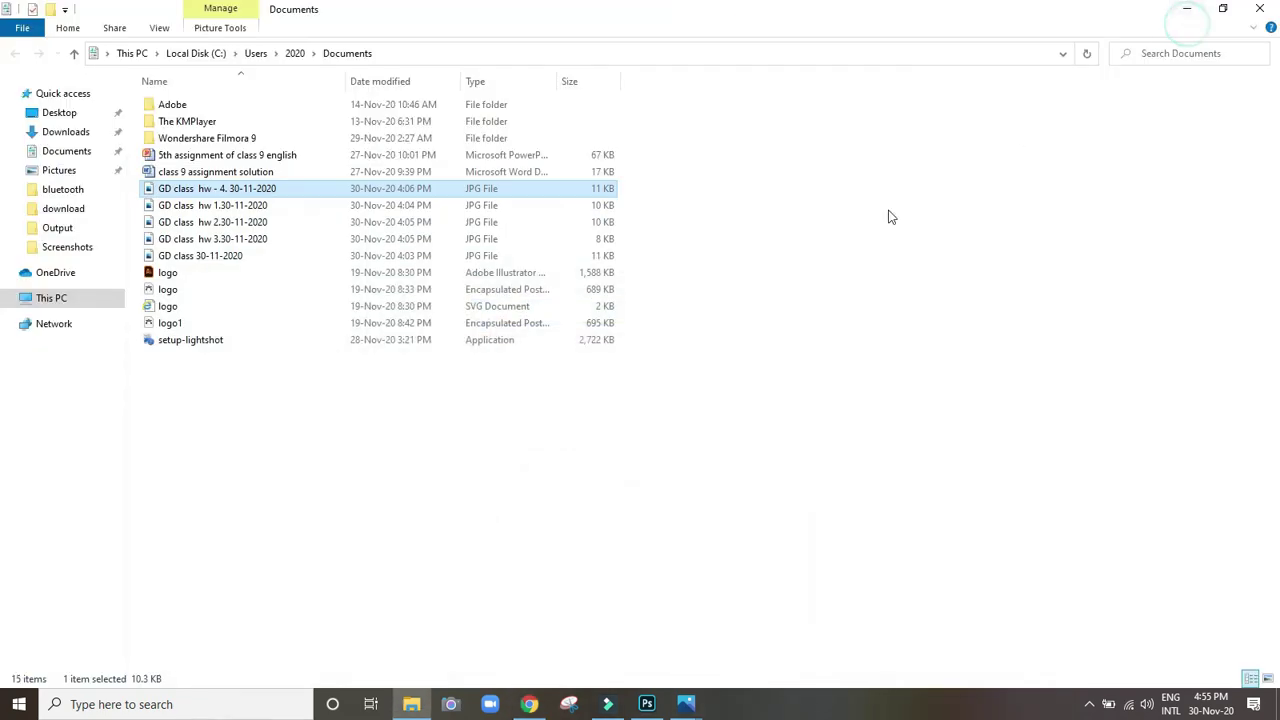
click(1260, 9)
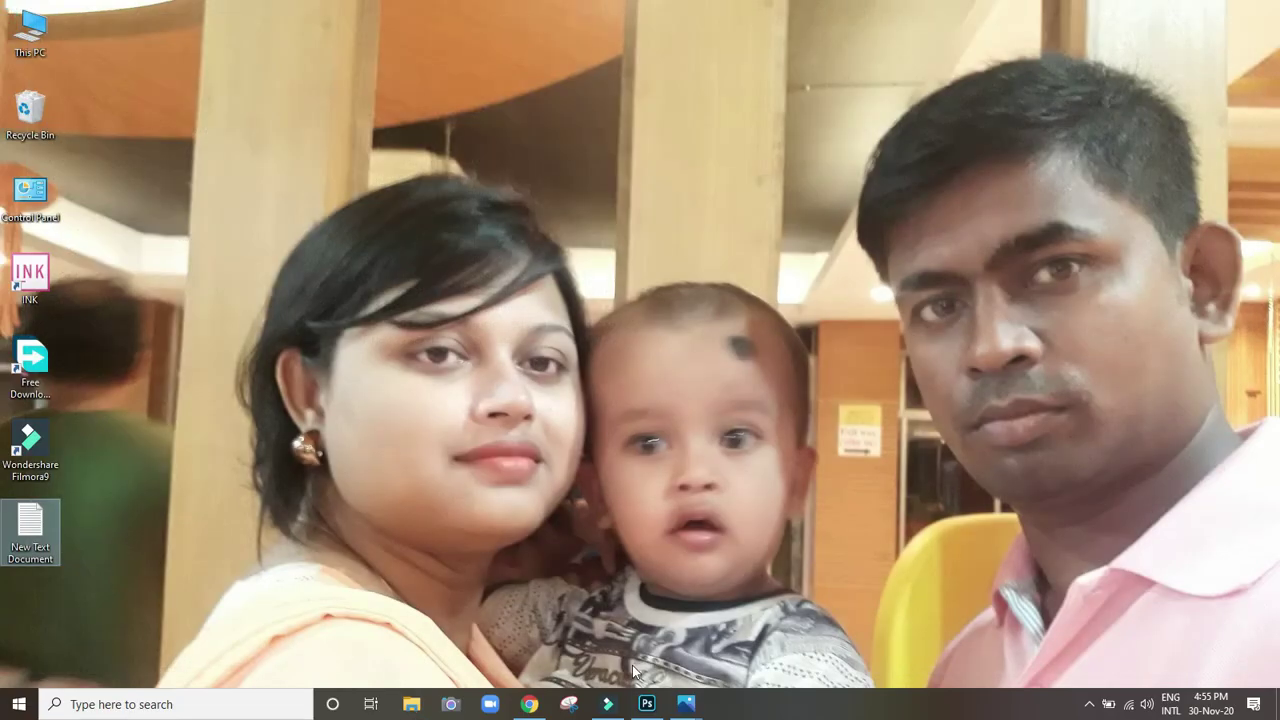
mouse_move(685, 704)
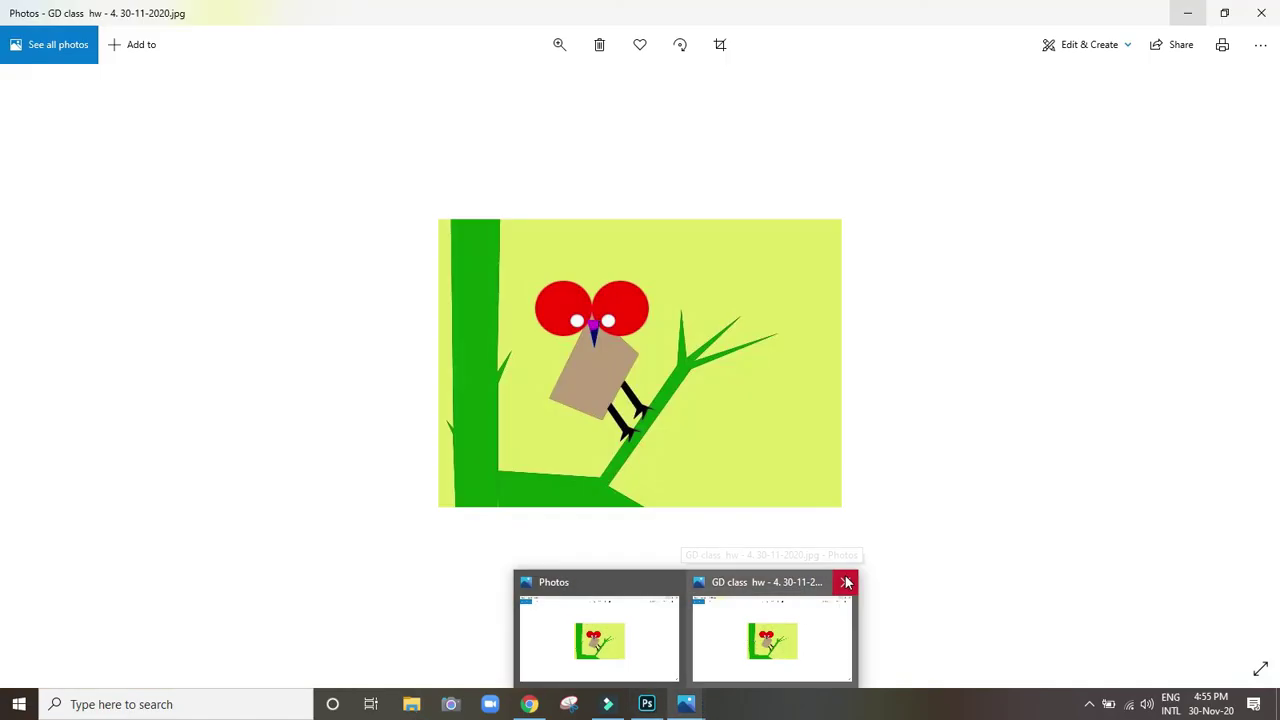
click(846, 582)
click(764, 582)
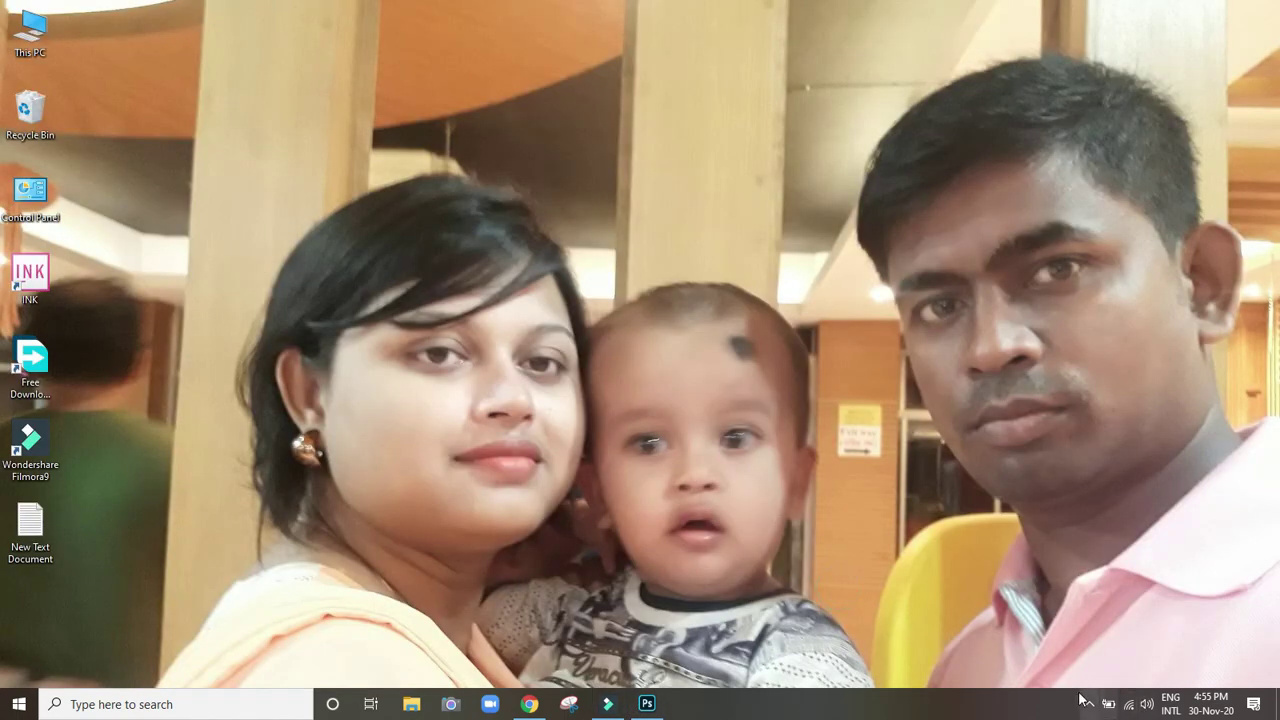
click(1088, 706)
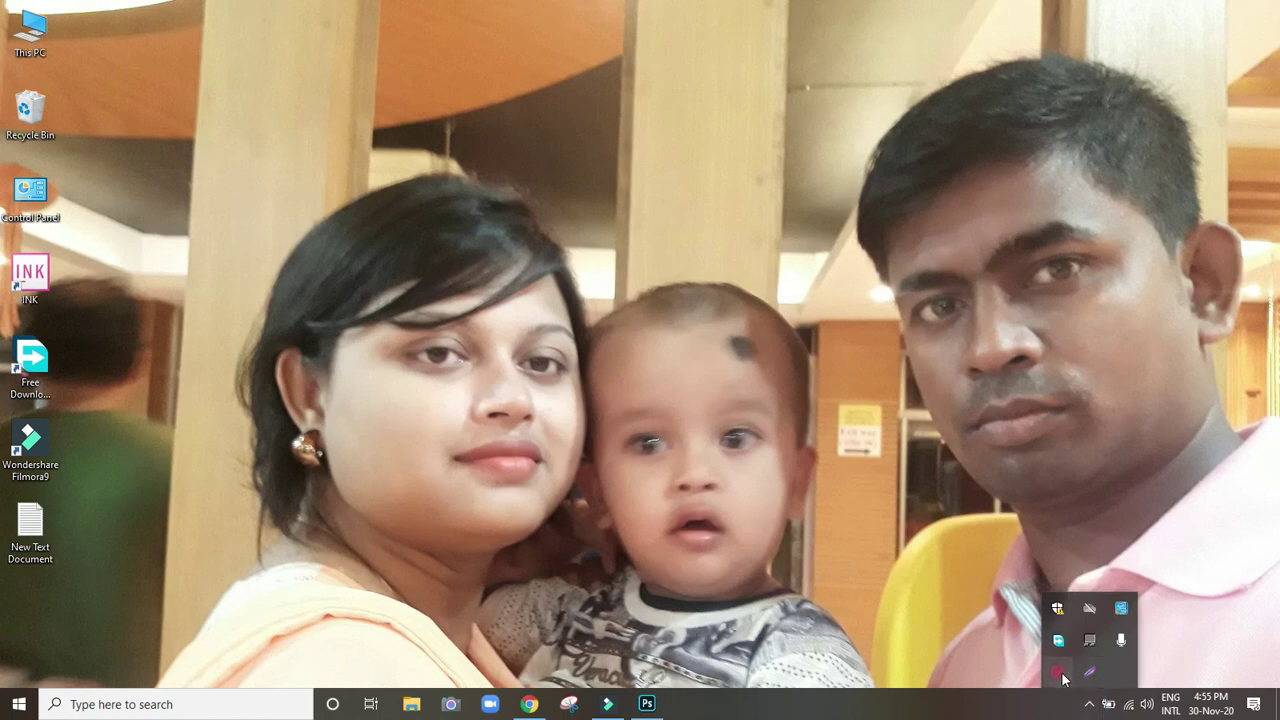
right_click(1062, 674)
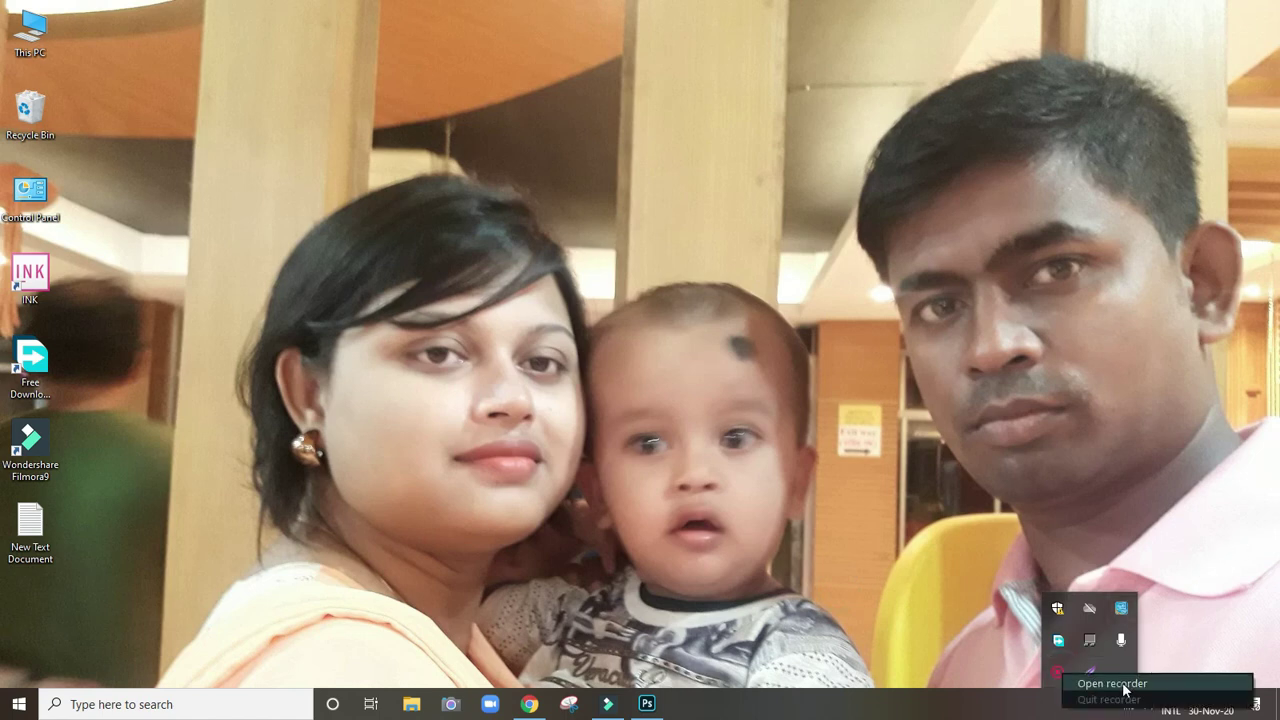